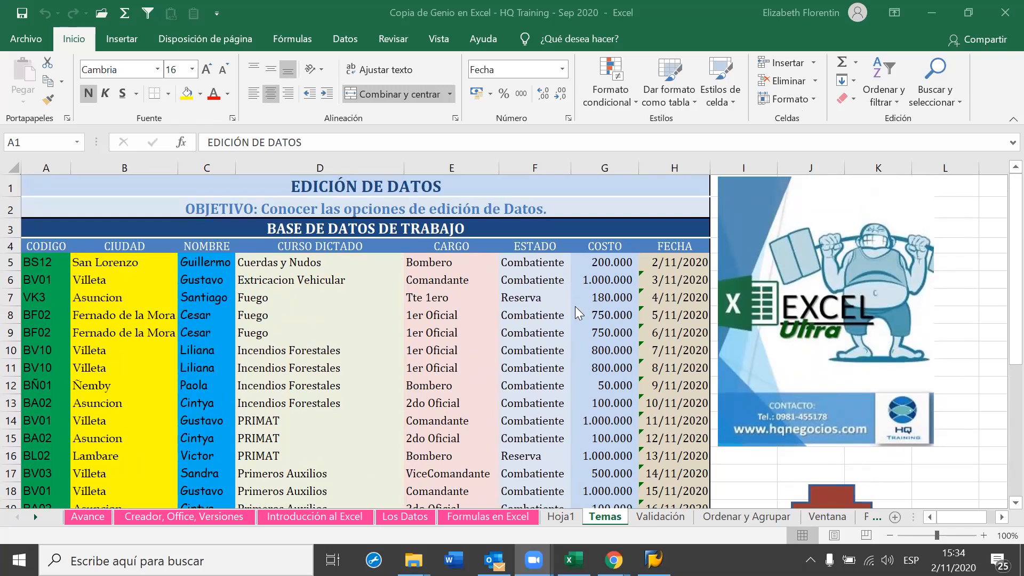
Bring the Excel workbook into focus and select San Lorenzo in cell B5
left_click(411, 364)
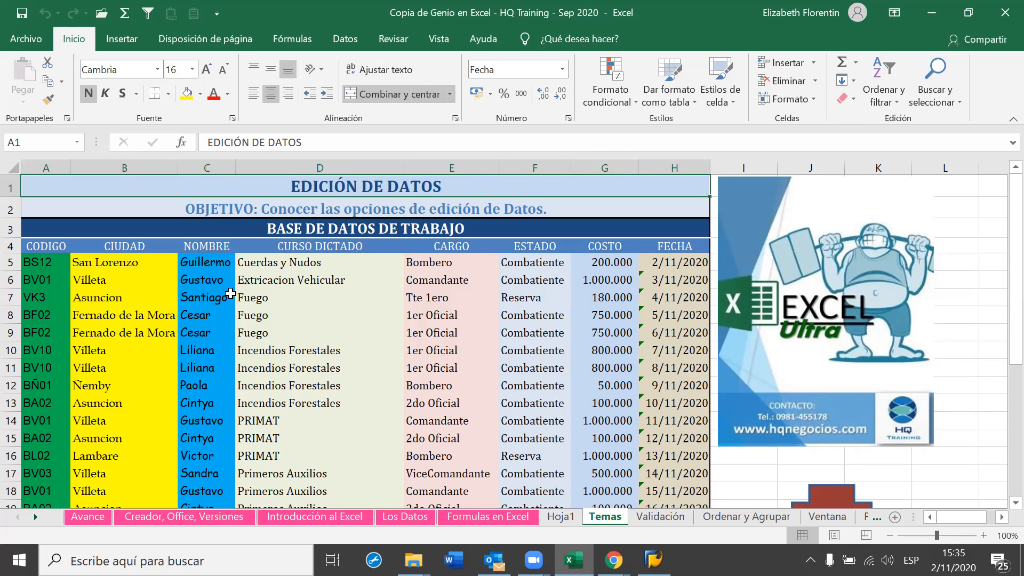
left_click(150, 261)
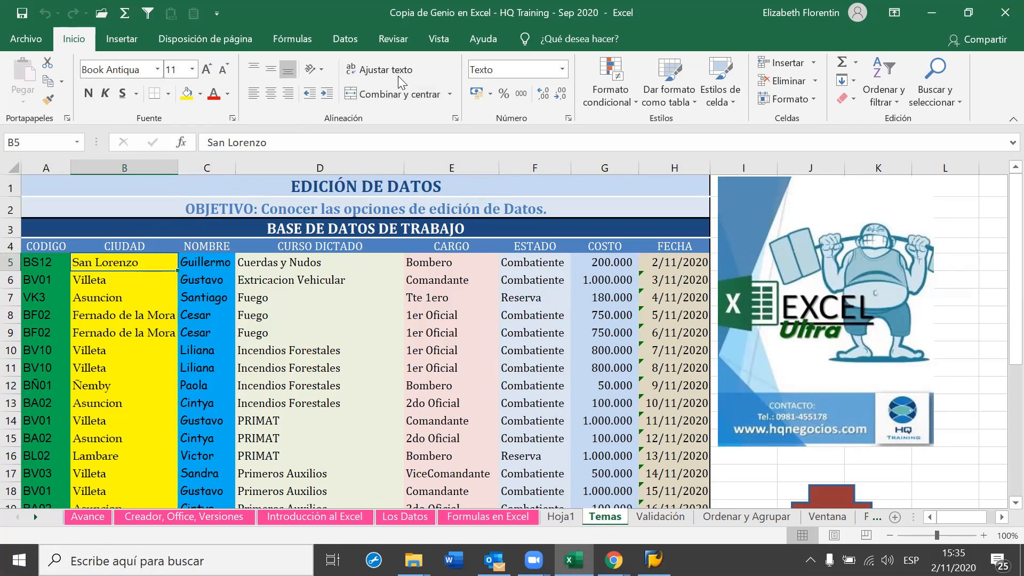
left_click(157, 69)
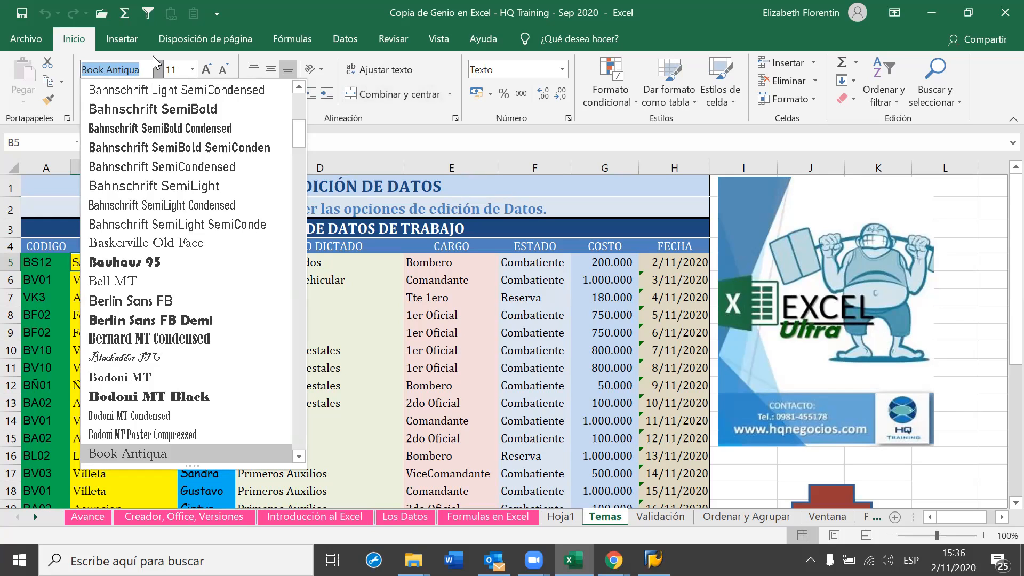
left_click_drag(299, 135, 300, 96)
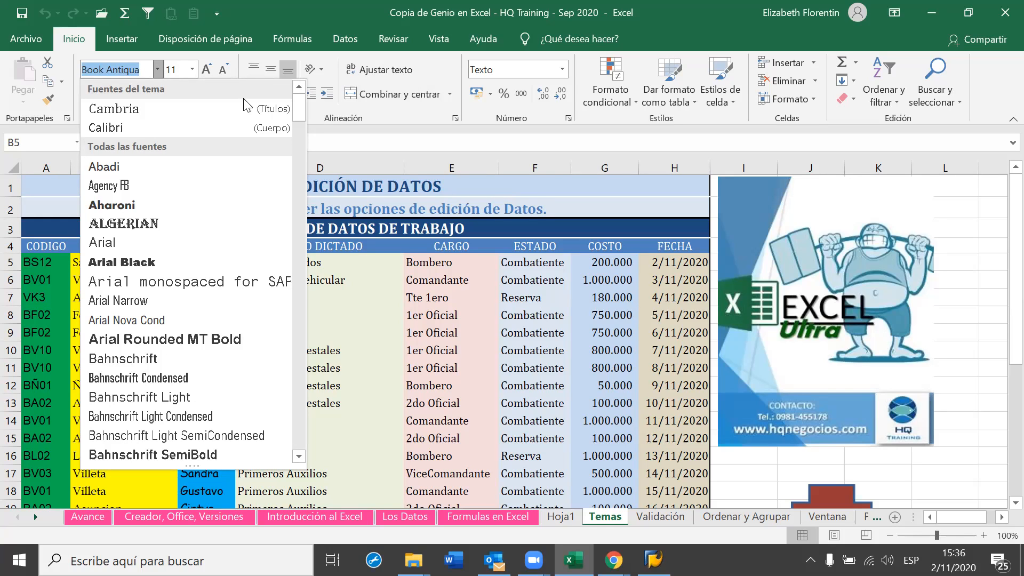
left_click(379, 97)
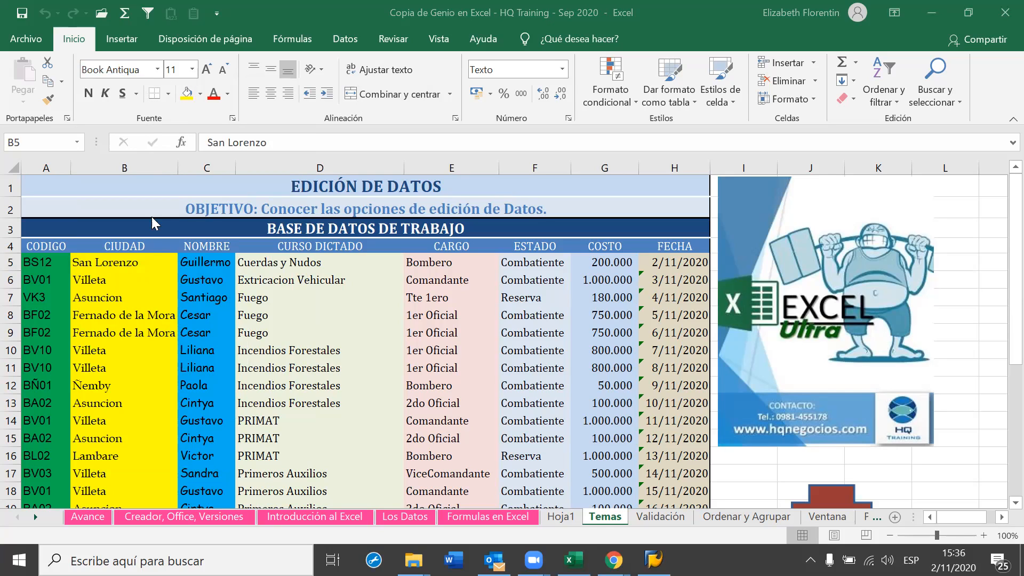
Return to Excel and browse the Font dropdown list without changing anything
left_click(192, 74)
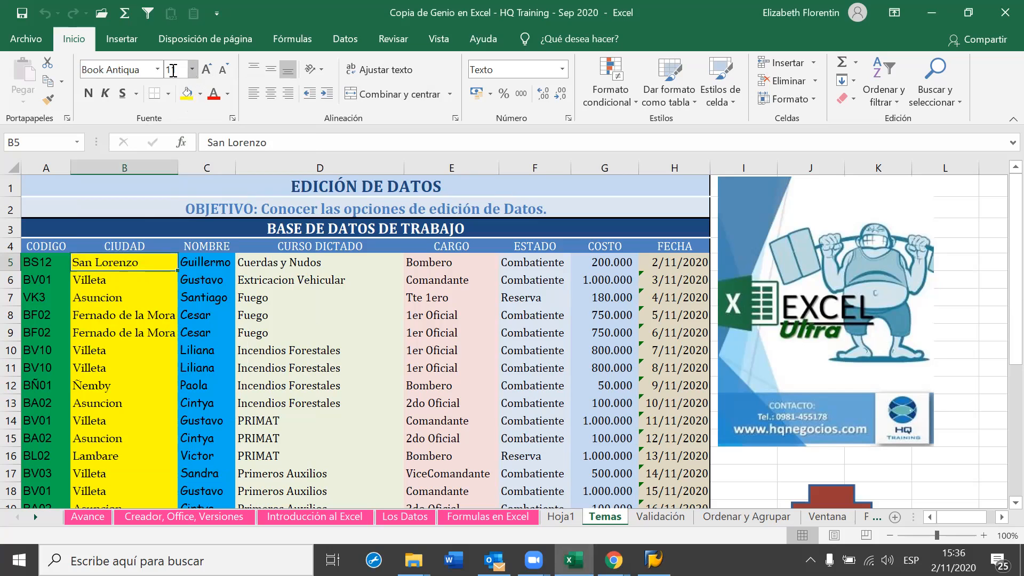
left_click(157, 69)
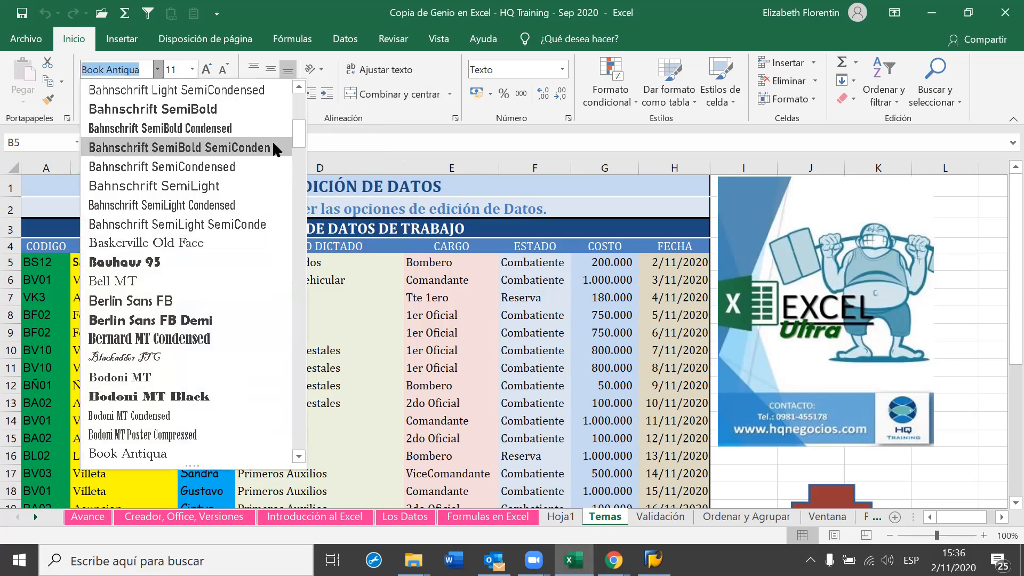
left_click_drag(298, 134, 296, 95)
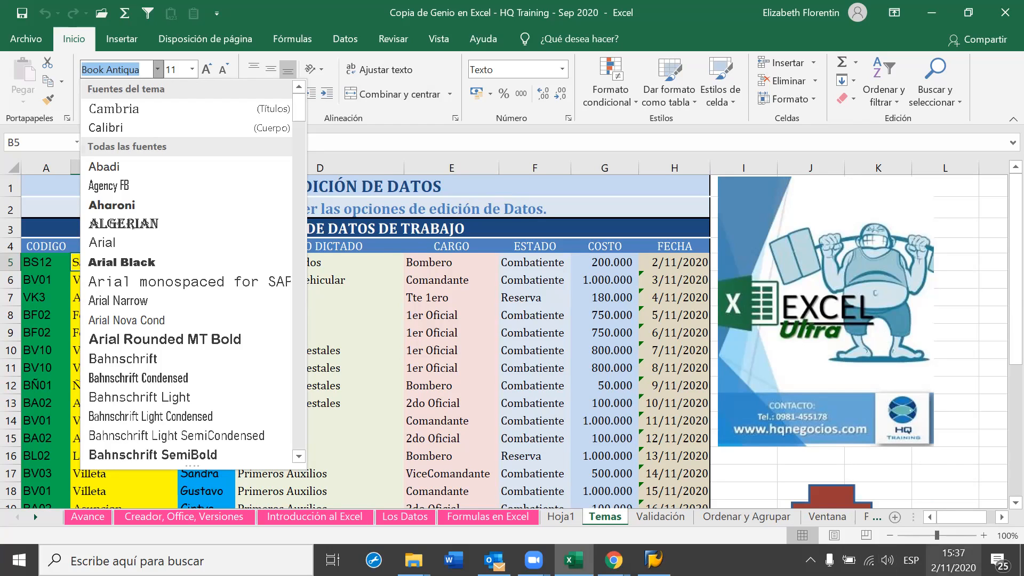
Raise the computer's speaker volume to 100 and return to the sheet
left_click(887, 560)
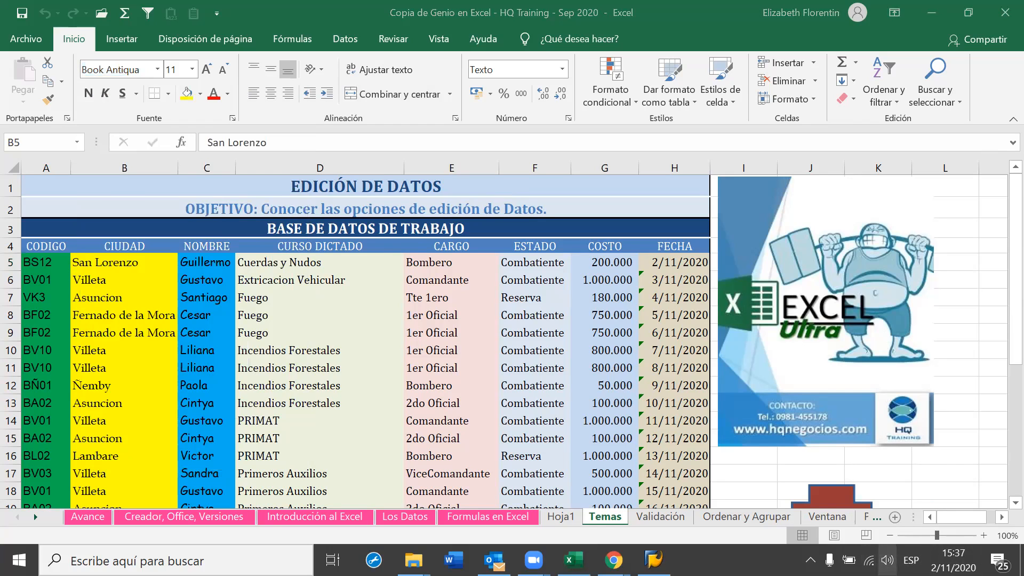
left_click(970, 523)
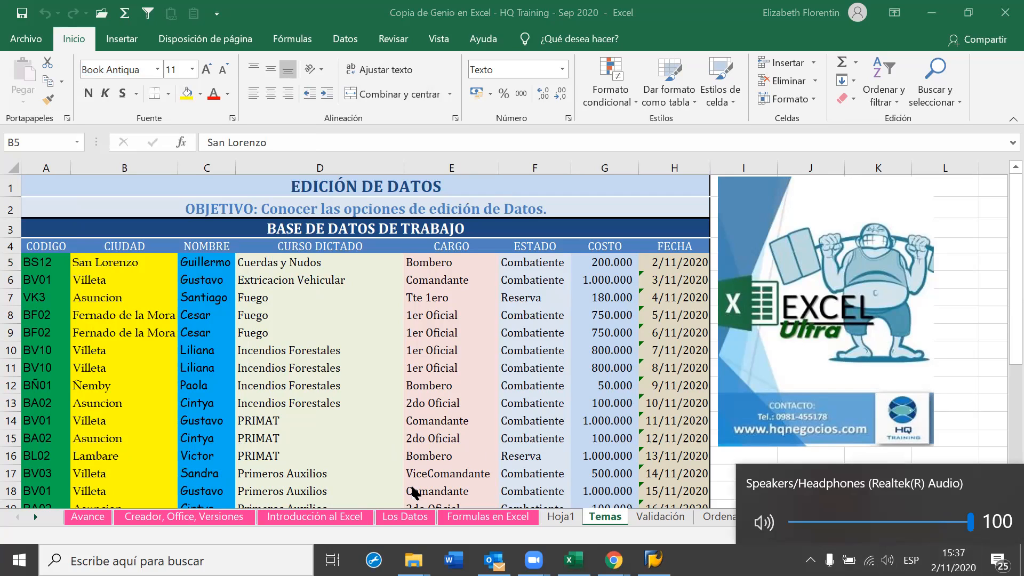
left_click(246, 389)
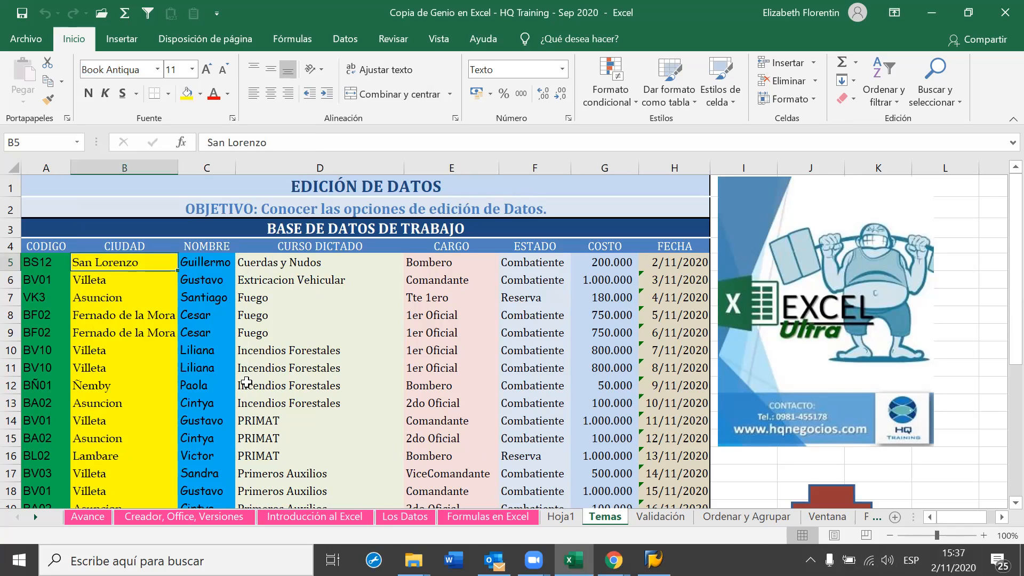
right_click(130, 269)
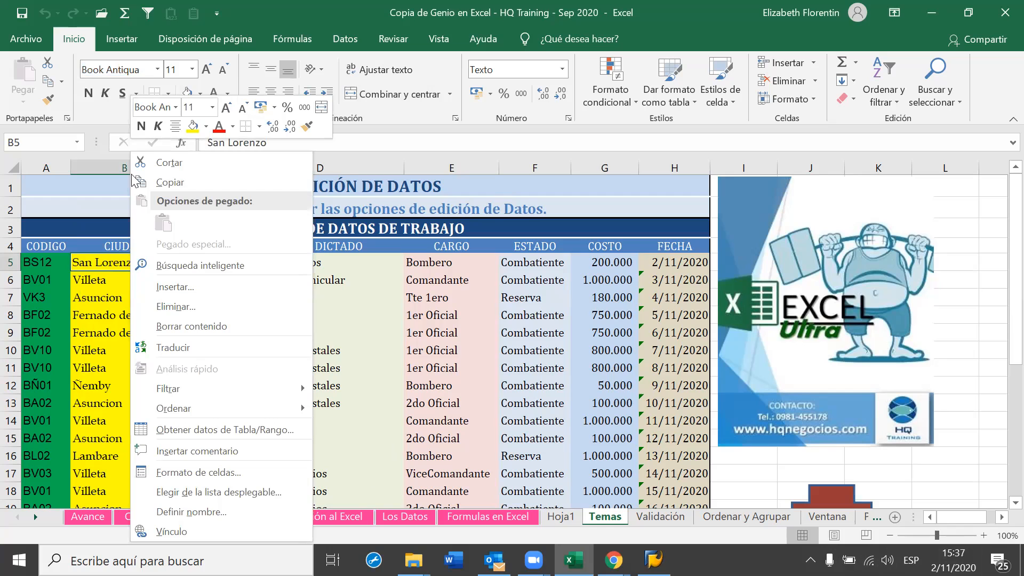
left_click(177, 107)
left_click_drag(354, 184, 361, 144)
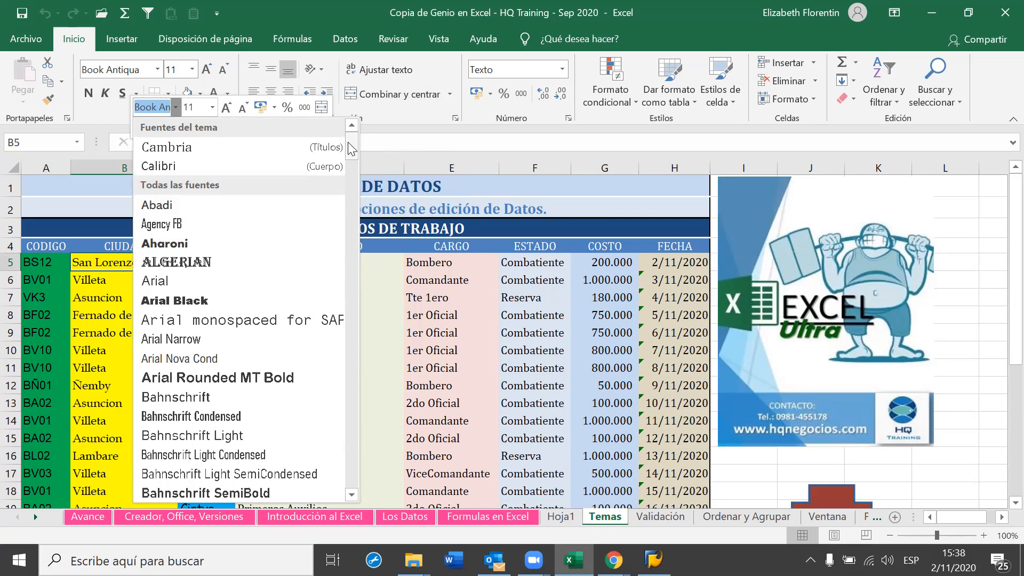
left_click(383, 378)
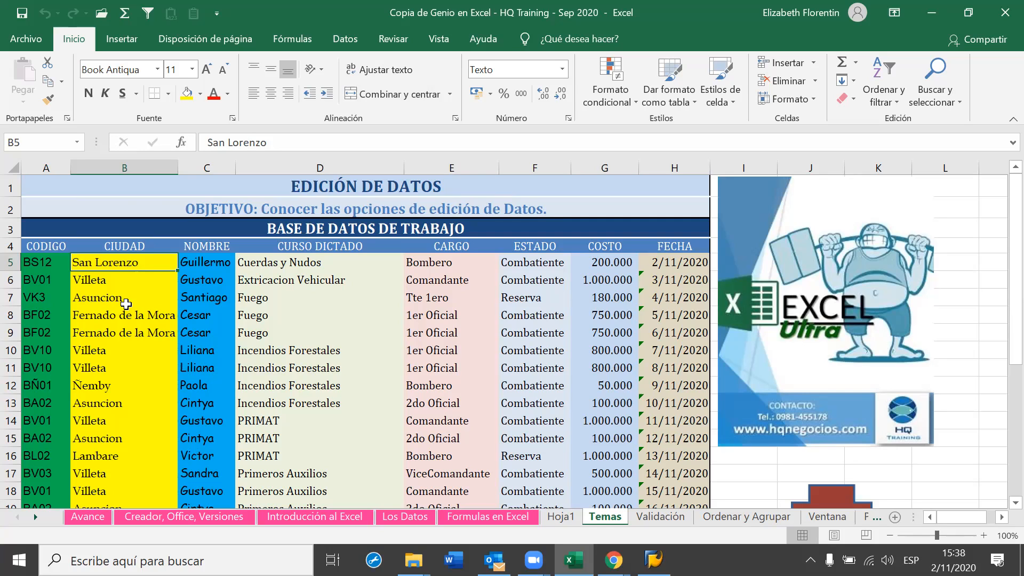
Set B5's font to Bodoni MT in Formato de celdas, then select B4 and B6
left_click(231, 118)
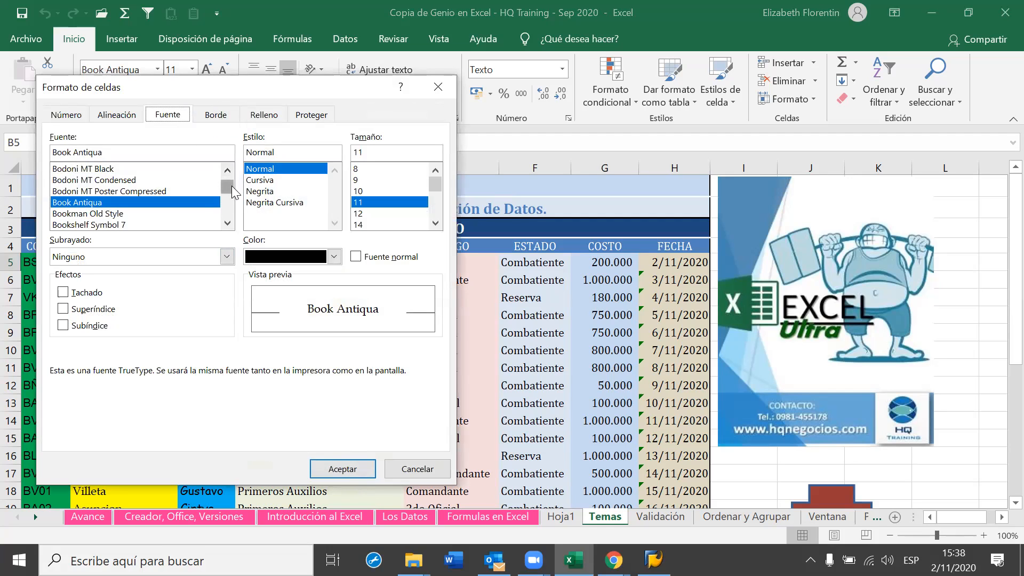
left_click(227, 169)
left_click(215, 169)
double_click(218, 169)
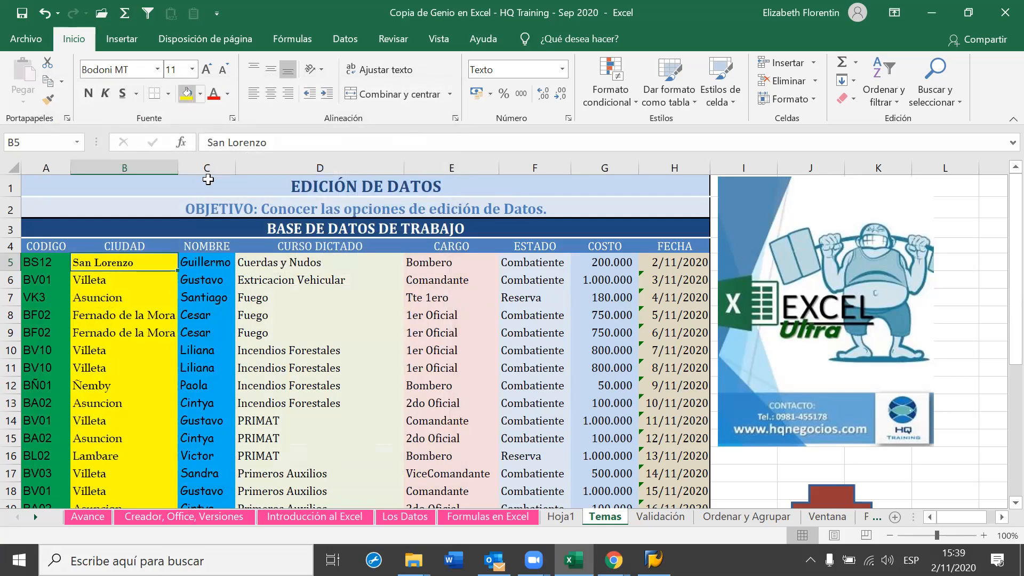
left_click(232, 119)
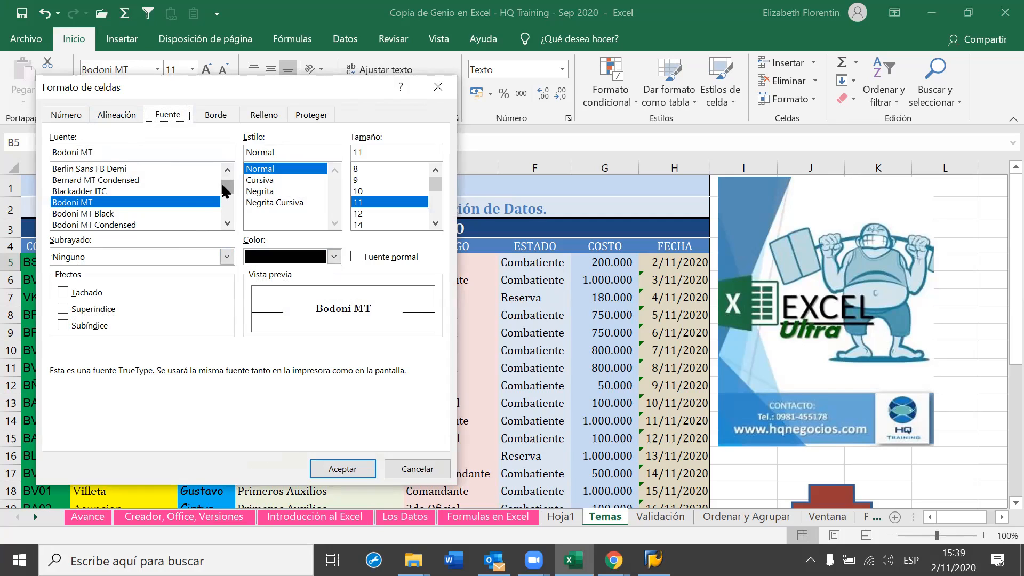
left_click_drag(224, 185, 223, 171)
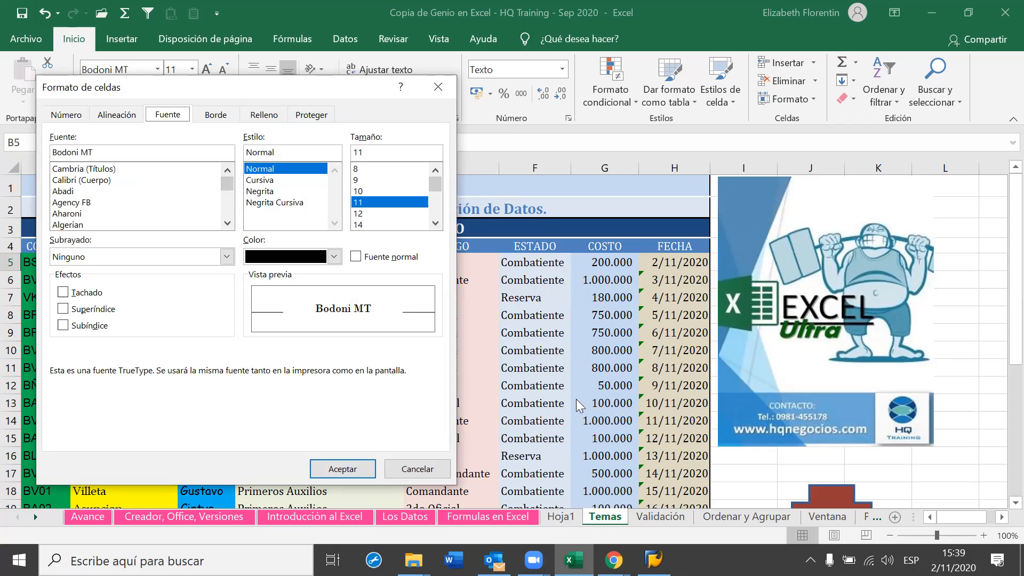
left_click(343, 468)
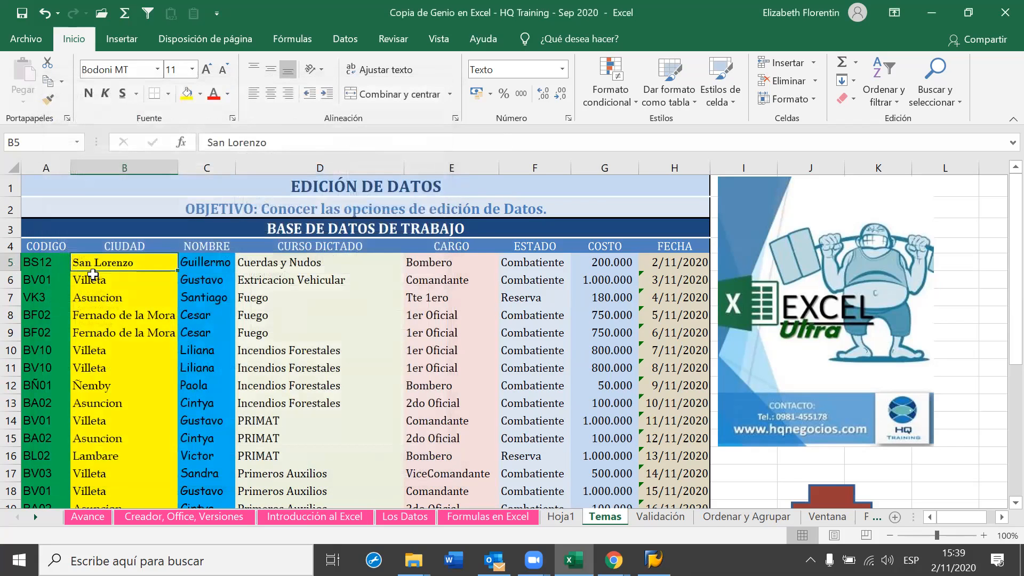
left_click(118, 248)
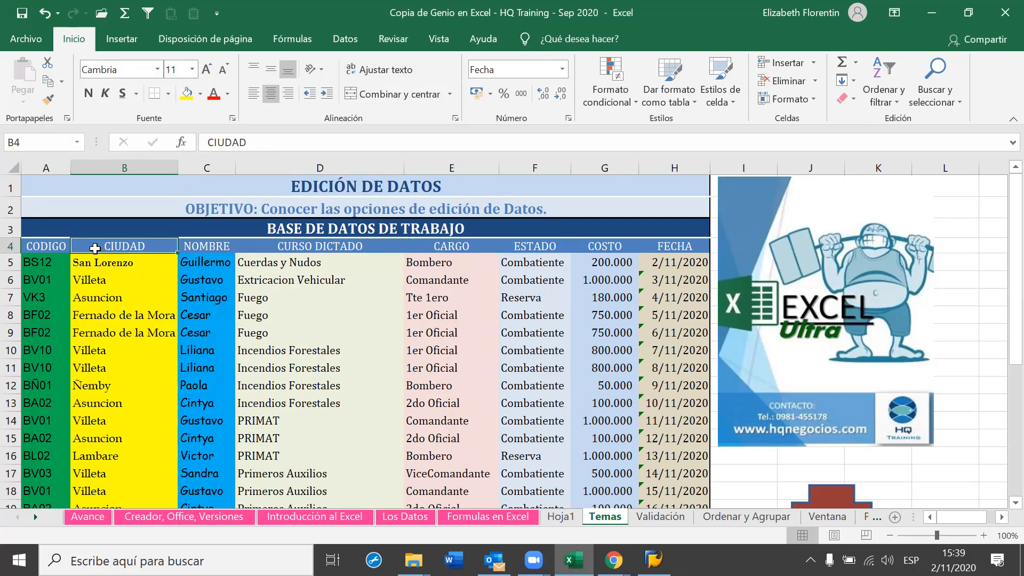
left_click(81, 281)
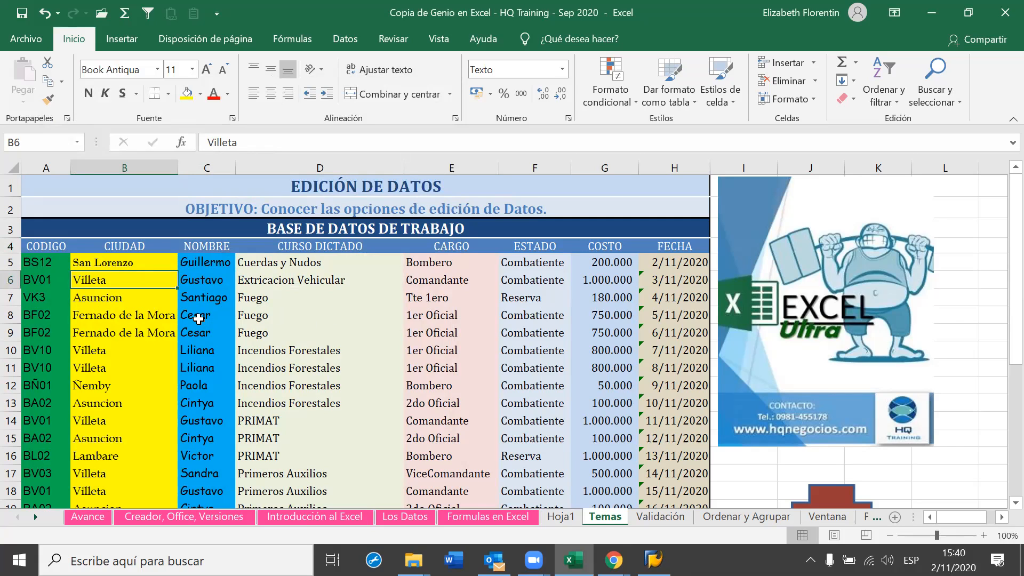
key("Down")
key("Down")
key("Down")
key("Down")
key("Down")
key("Down")
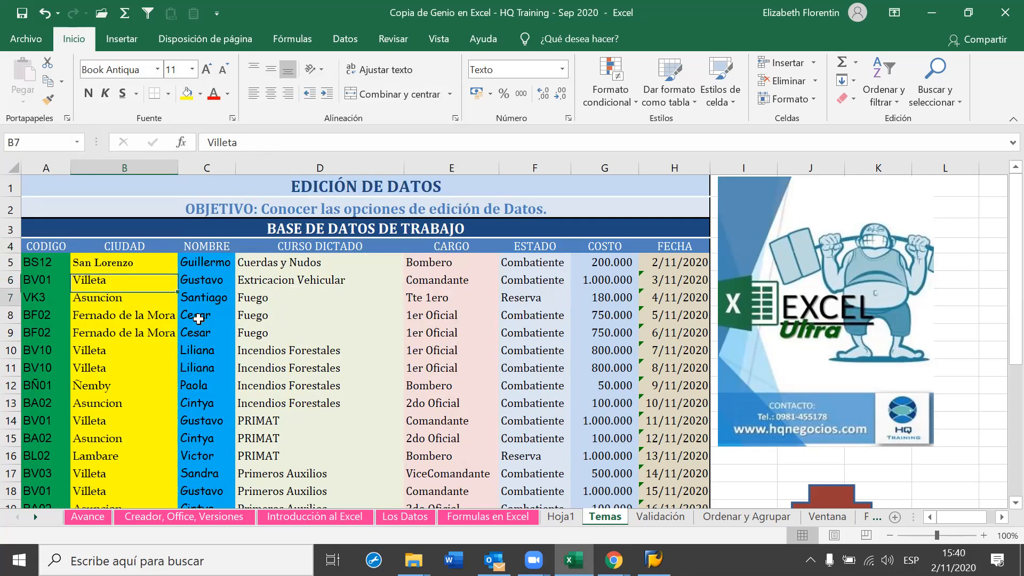
key("Down")
key("Down")
key("Down")
key("Down")
key("Down")
key("Down")
key("Down")
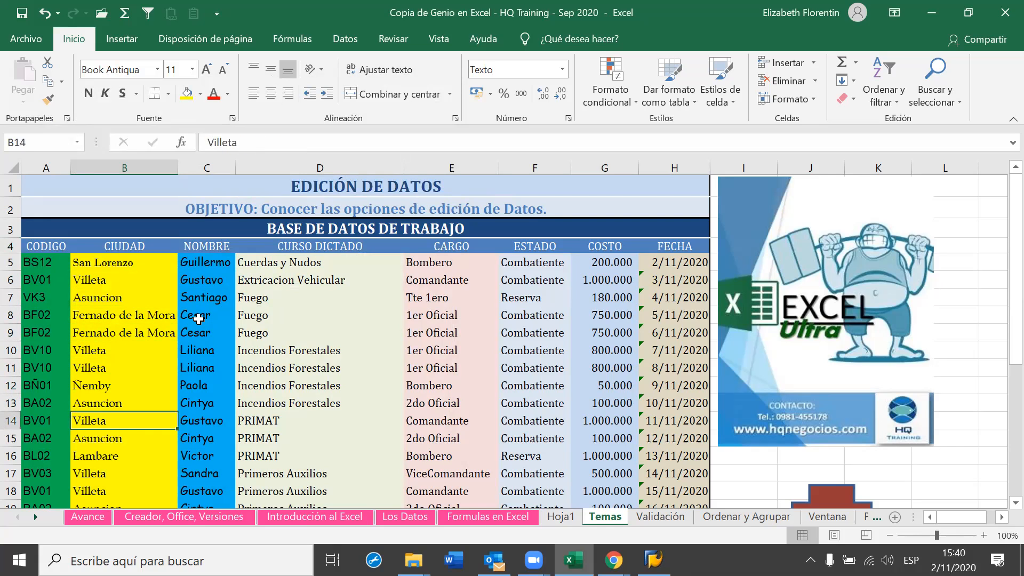
key("Down")
key("Down")
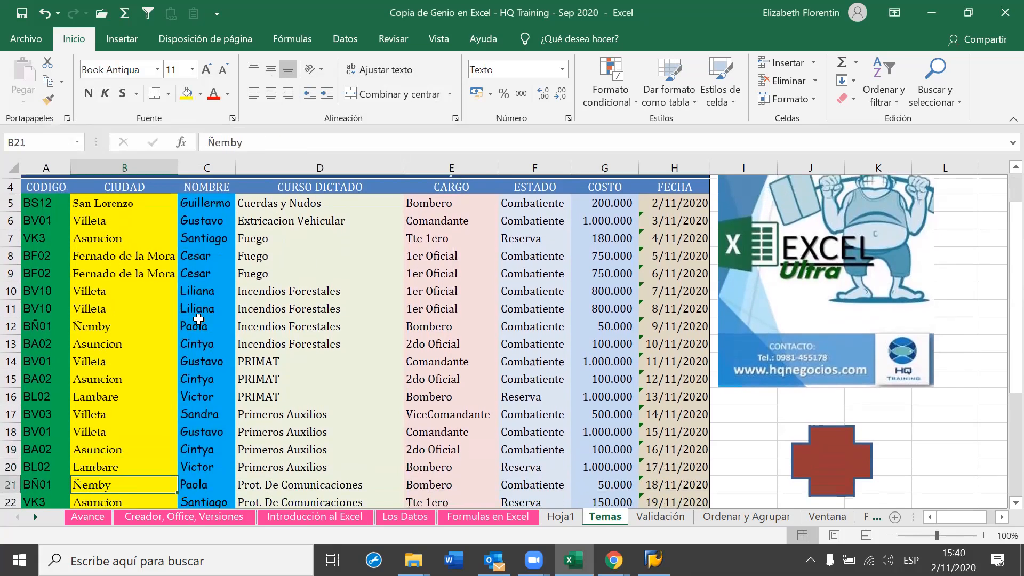
key("Up")
key("Up")
key("Up")
key("Up")
key("Up")
key("Up")
key("Up")
key("Up")
key("Up")
key("Up")
key("Up")
key("Up")
key("Up")
key("Up")
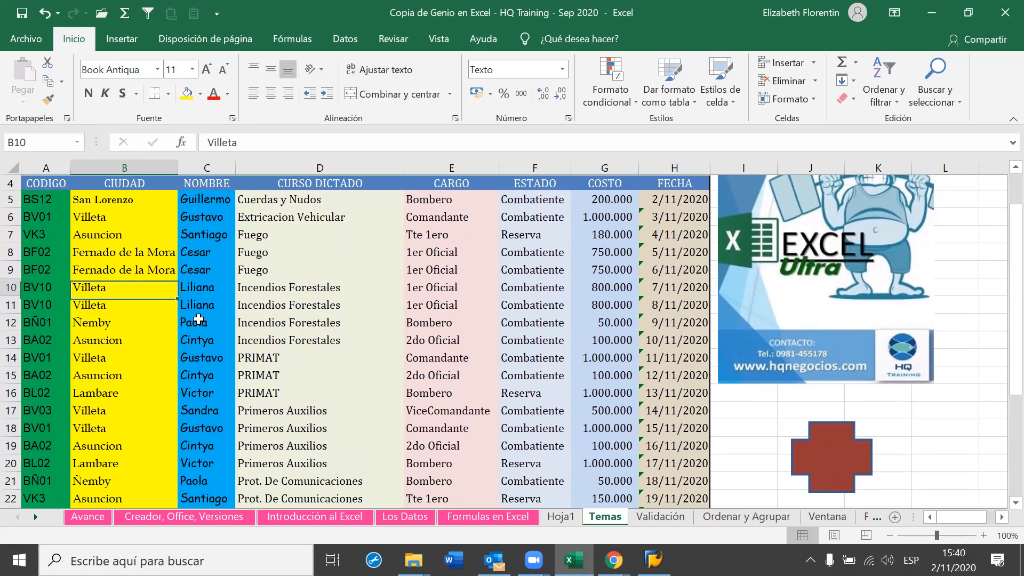
key("Up")
key("Up")
key("Left")
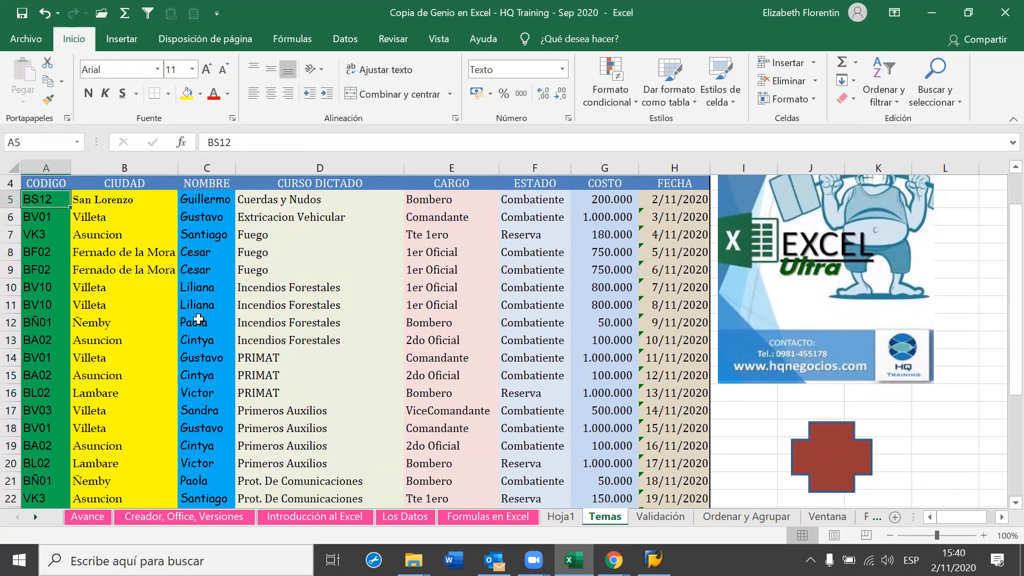
key("Down")
key("Down")
key("Down")
key("Down")
key("Down")
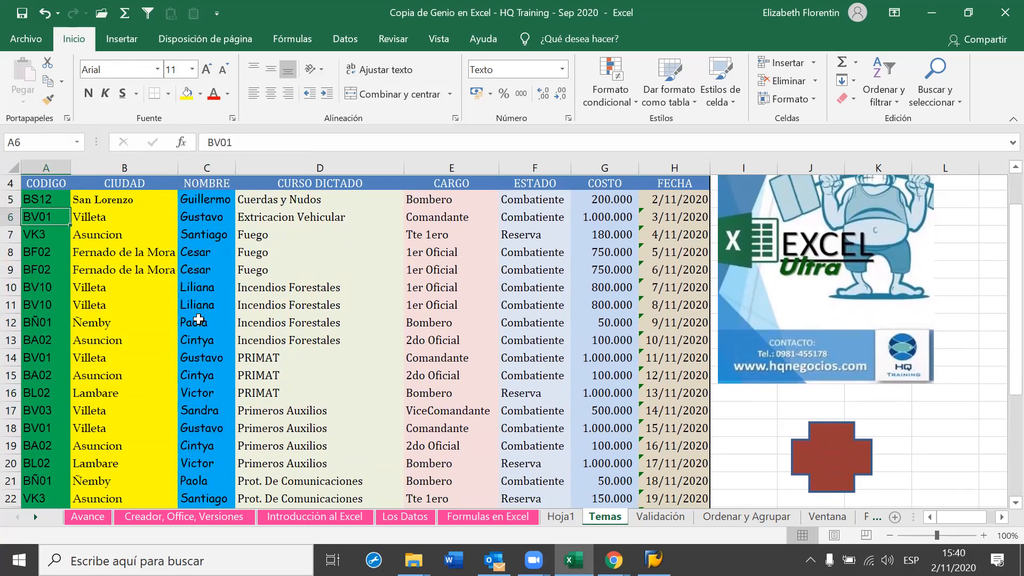
key("Down")
key("Down")
key("Down")
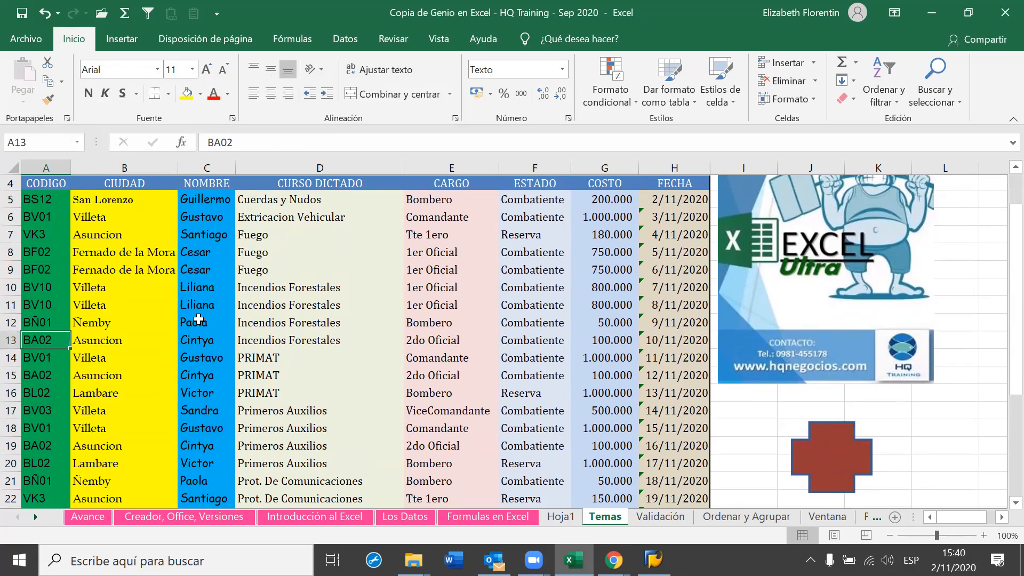
key("Up")
key("Up")
key("Up")
key("Up")
key("Up")
key("Up")
key("Up")
key("Up")
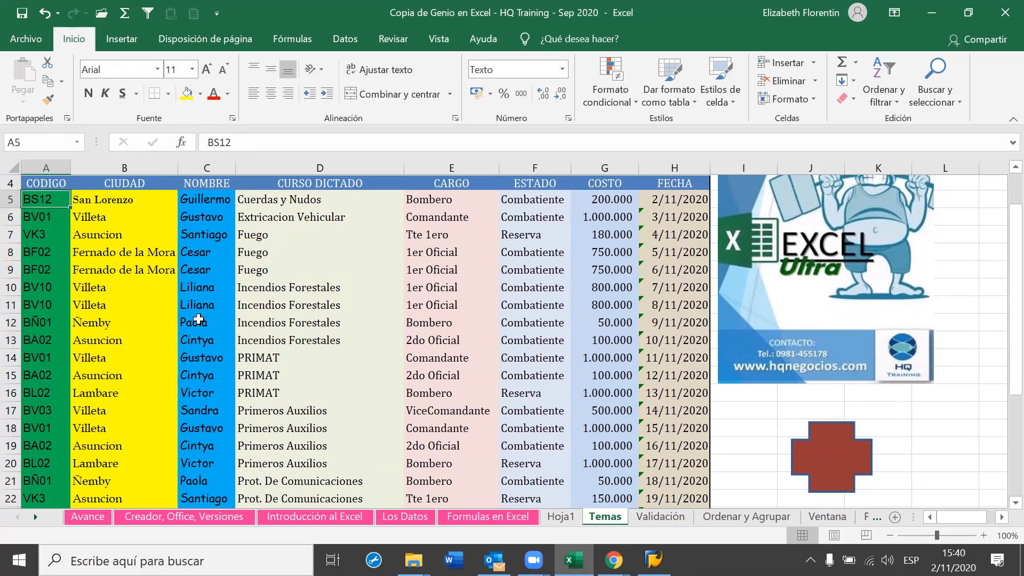
key("Right")
key("Right")
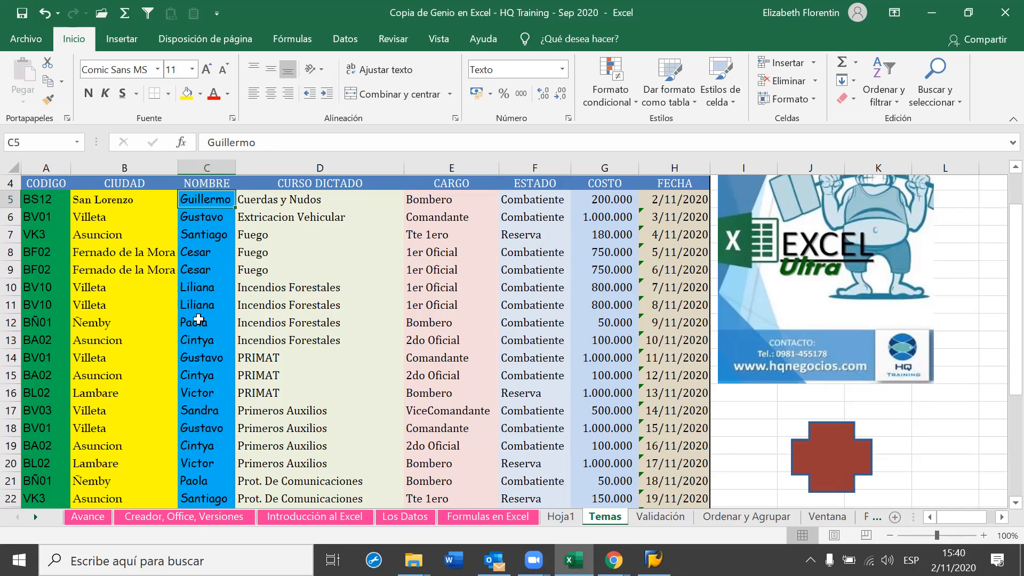
key("Right")
key("Right")
key("Right")
key("Right")
key("Right")
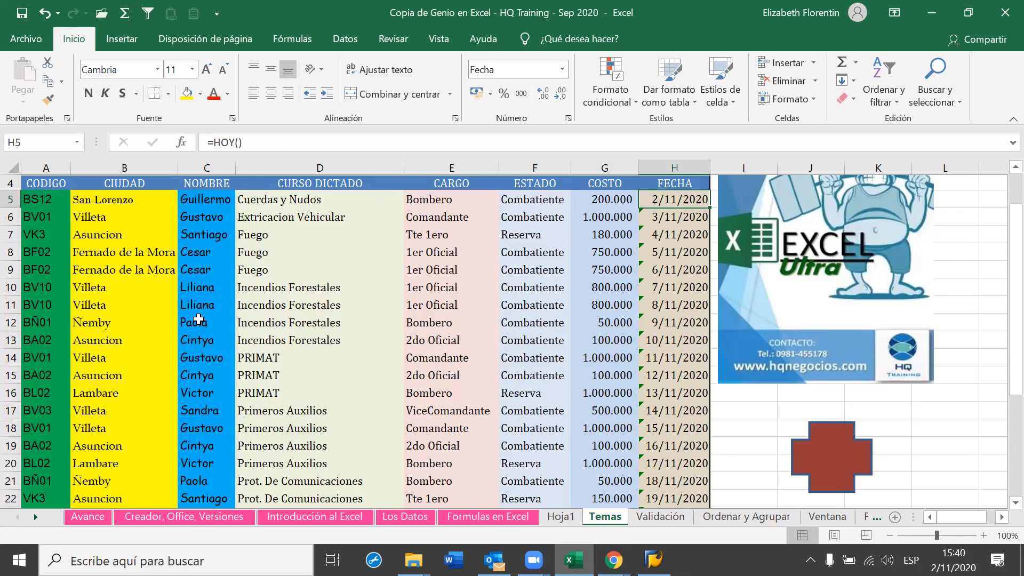
key("Left")
key("Left")
key("Left")
key("Left")
key("Left")
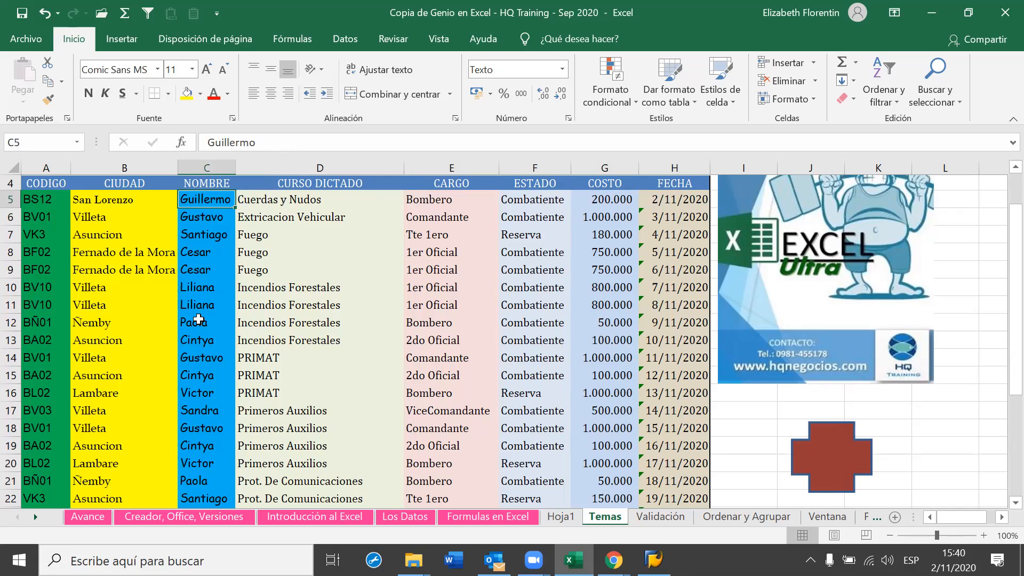
key("Right")
key("Right")
key("Up")
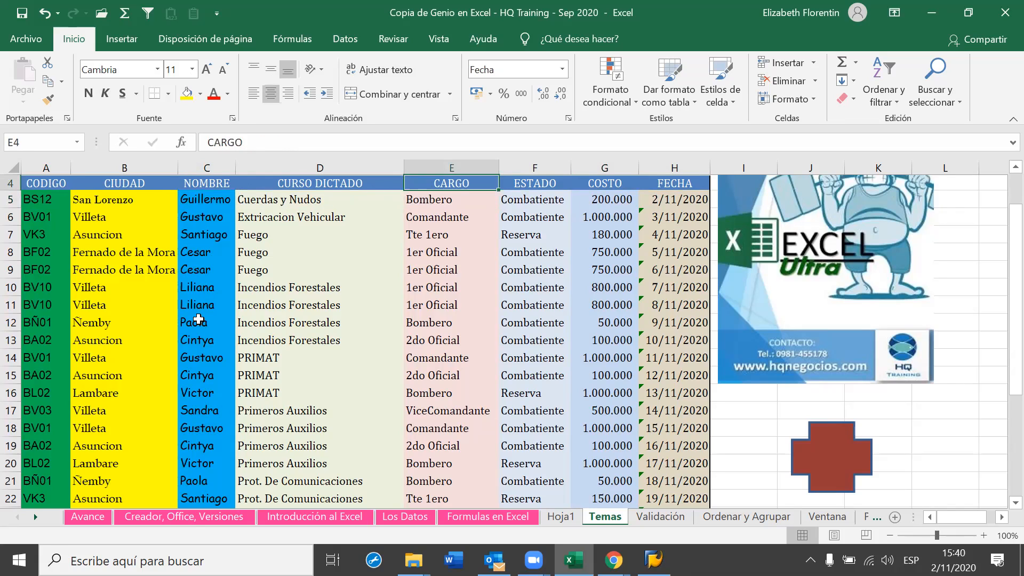
key("Up")
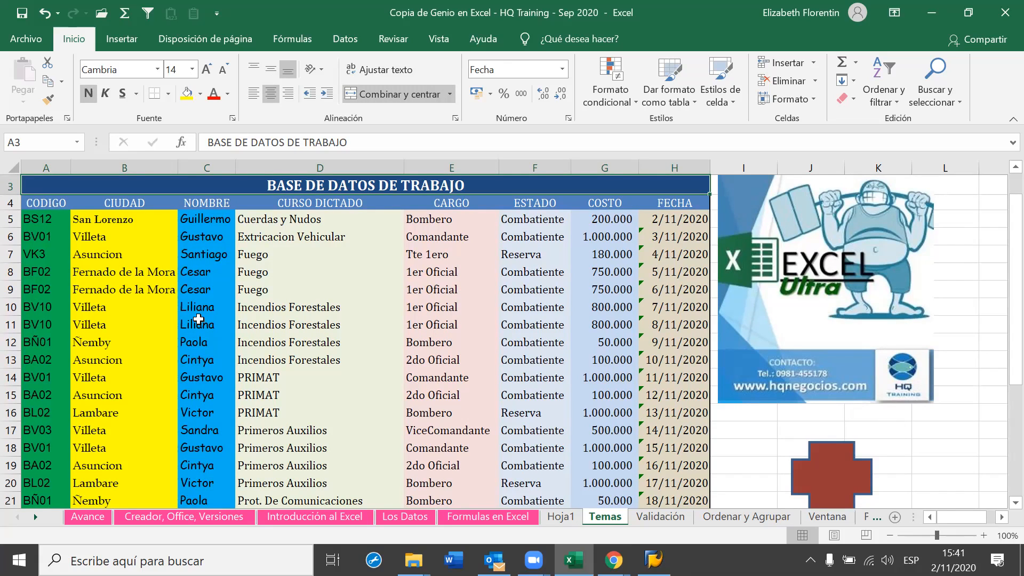
left_click(122, 218)
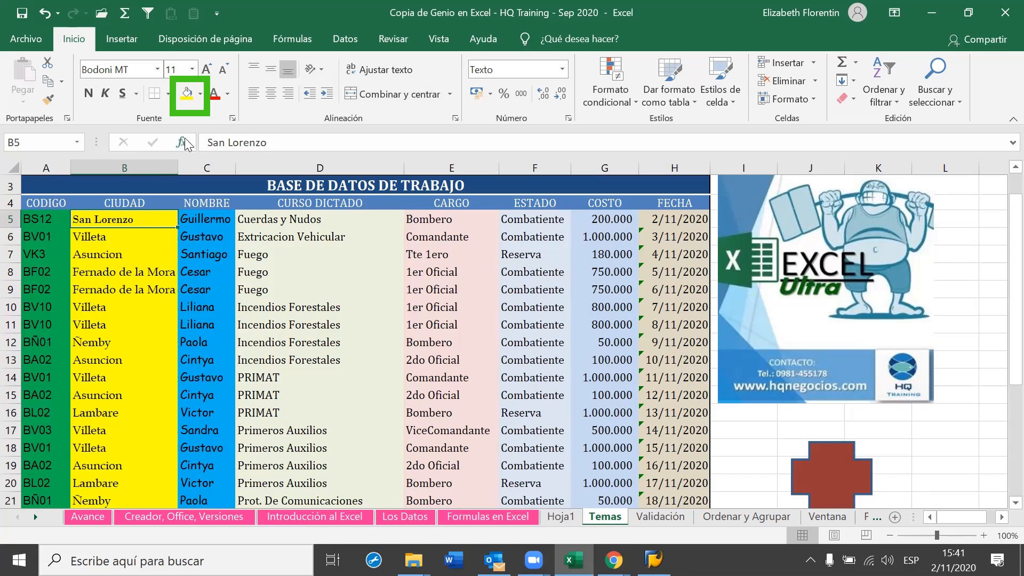
Open the Color de relleno palette for the San Lorenzo cell
left_click(200, 95)
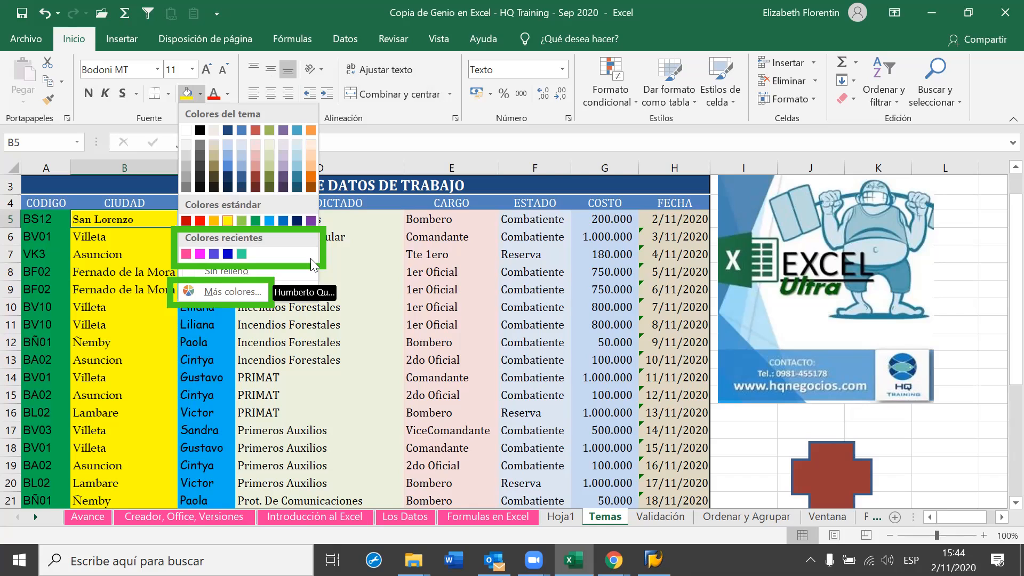
Open Más colores to show the current yellow fill in the Colores dialog
left_click(215, 292)
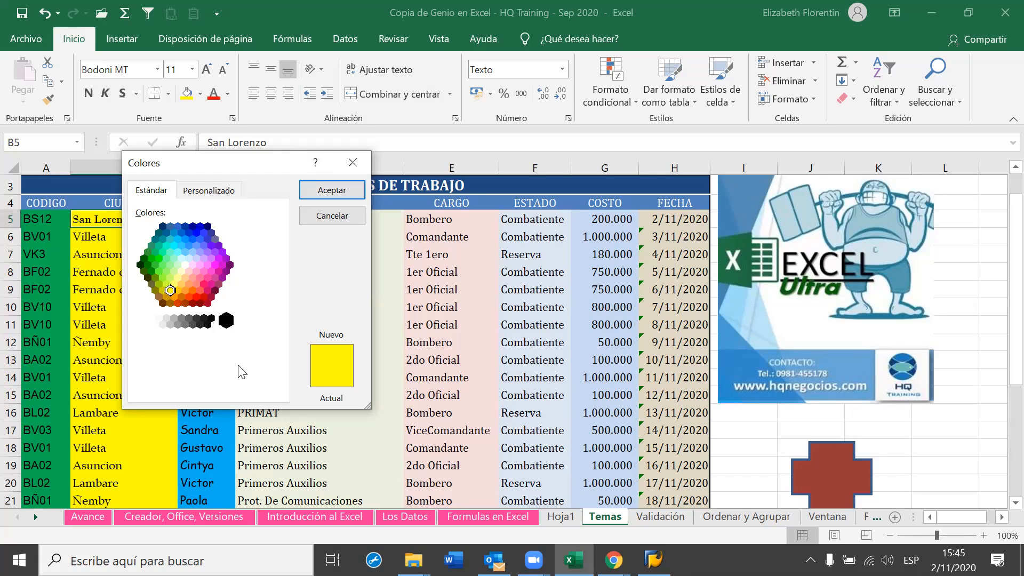
Switch to the Personalizado tab, showing yellow as RGB 255, 255, 0
left_click(230, 197)
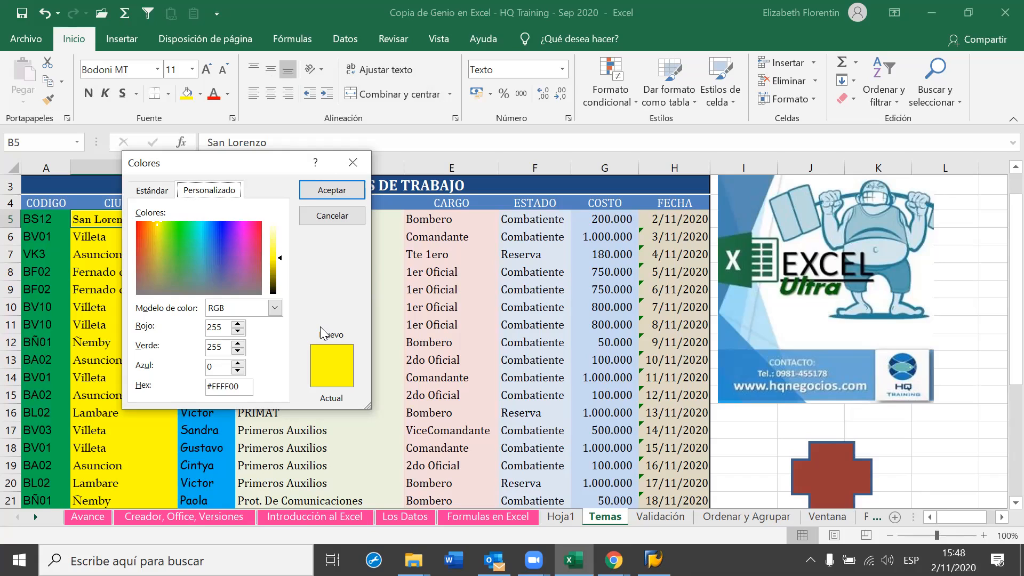
Change the colour model to HSL, giving hue 42, saturation 255, luminance 128
left_click(274, 310)
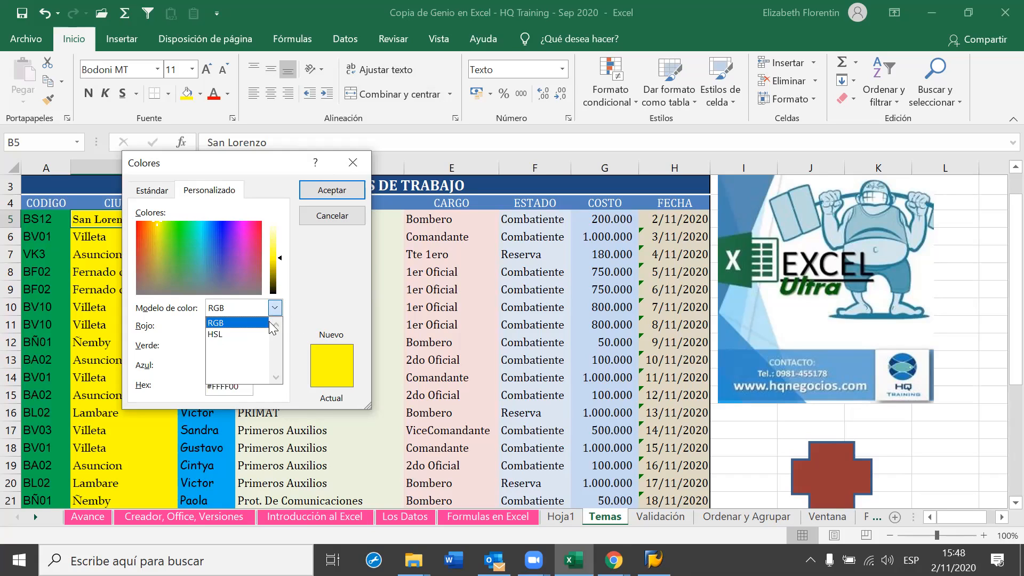
left_click(250, 334)
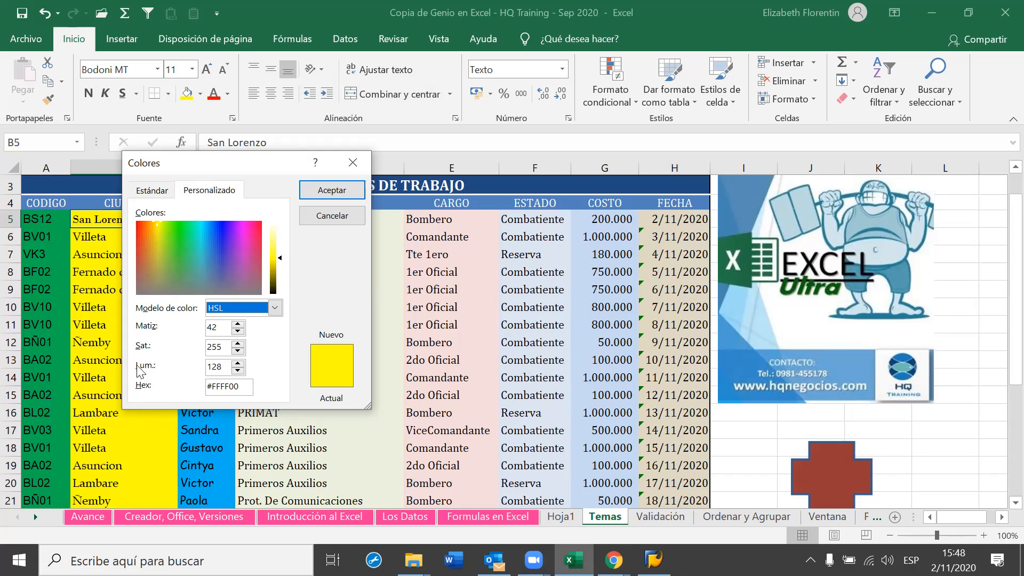
Try a green in the spectrum, cancel the Colores dialog, and reopen B5's fill palette
left_click(186, 246)
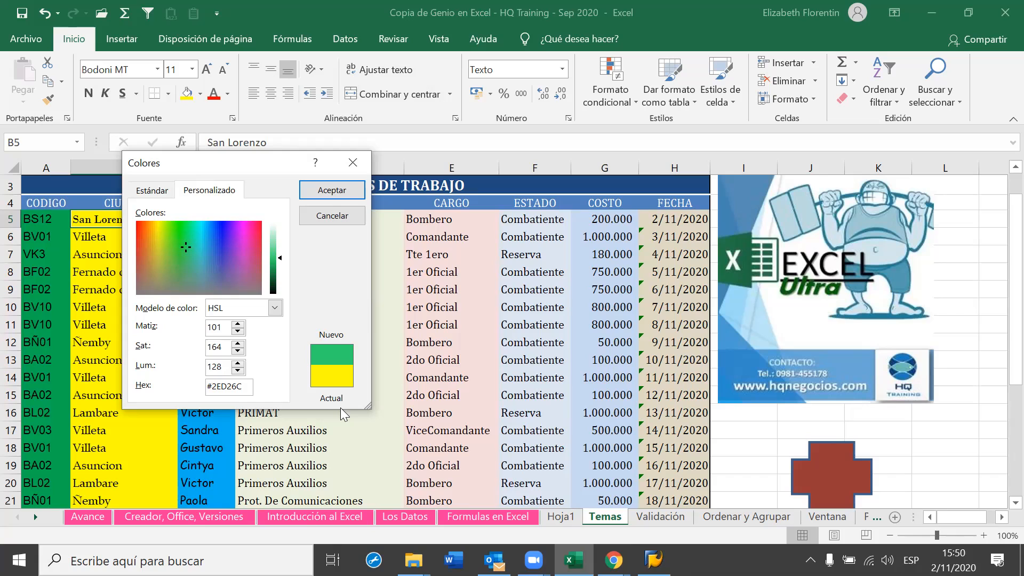
left_click(320, 217)
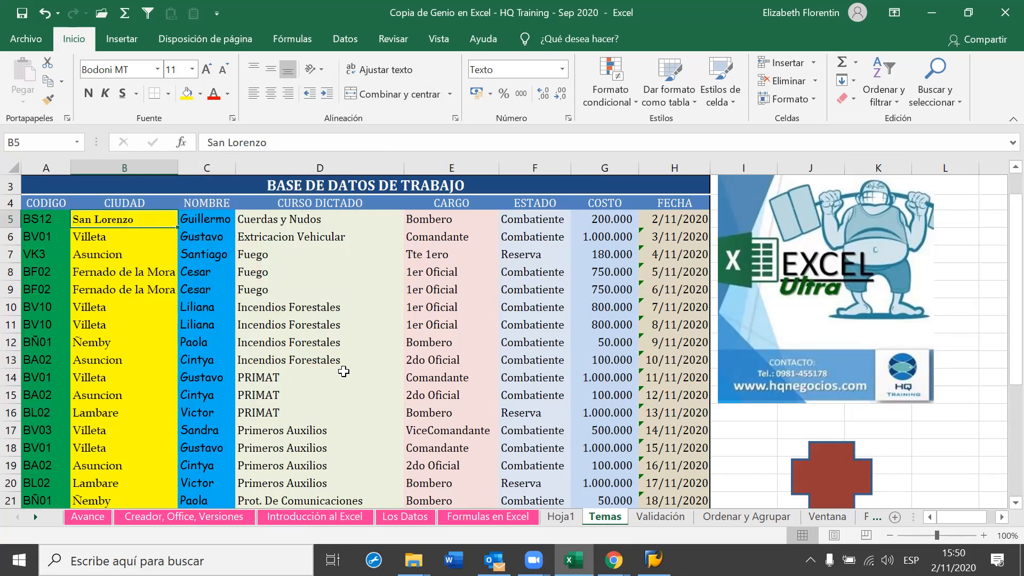
left_click(200, 95)
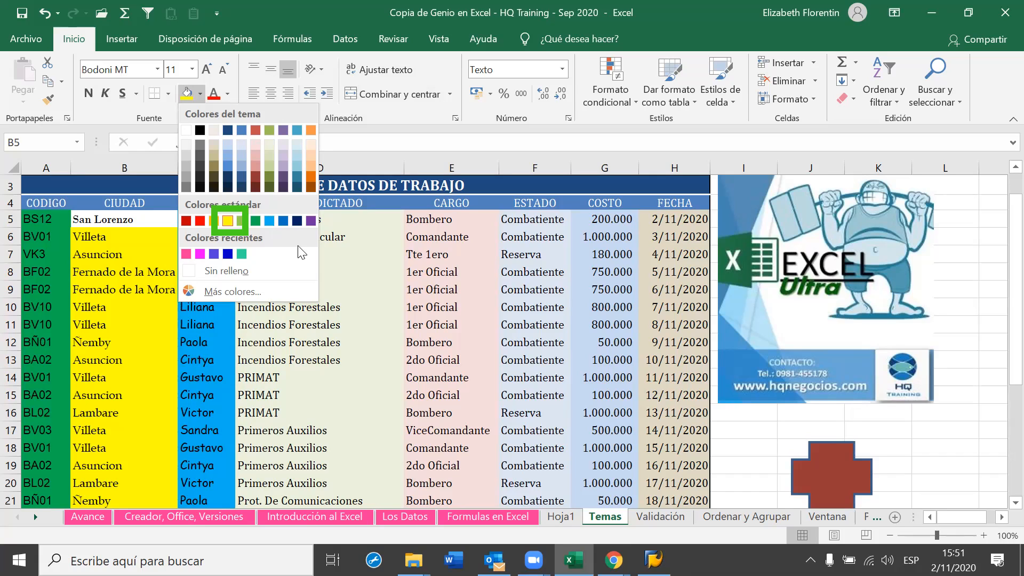
Fill B5 yellow, then check the fill colours of A5 and D5 without changing them
left_click(227, 221)
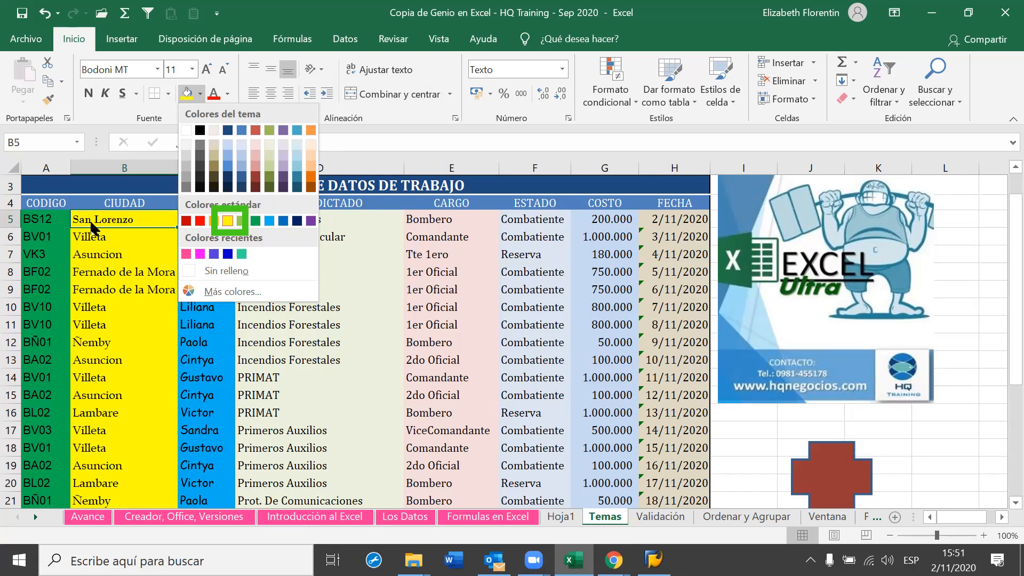
left_click(52, 221)
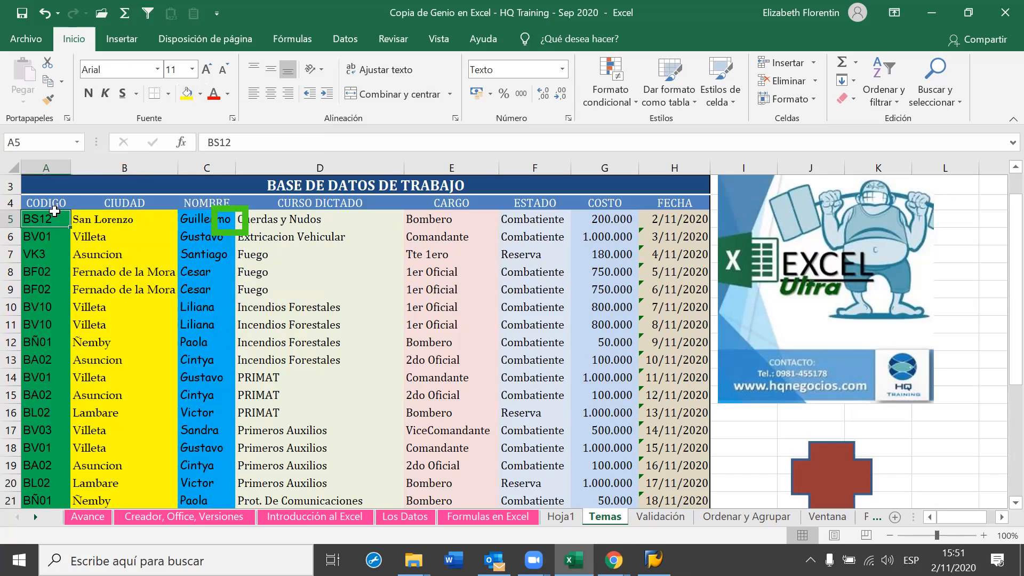
left_click(200, 94)
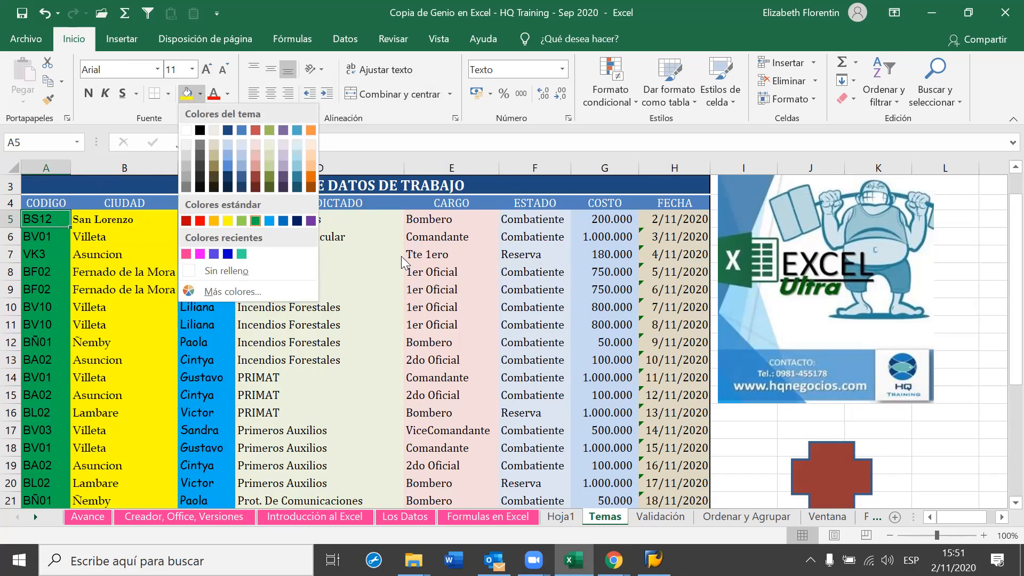
left_click(370, 226)
left_click(349, 216)
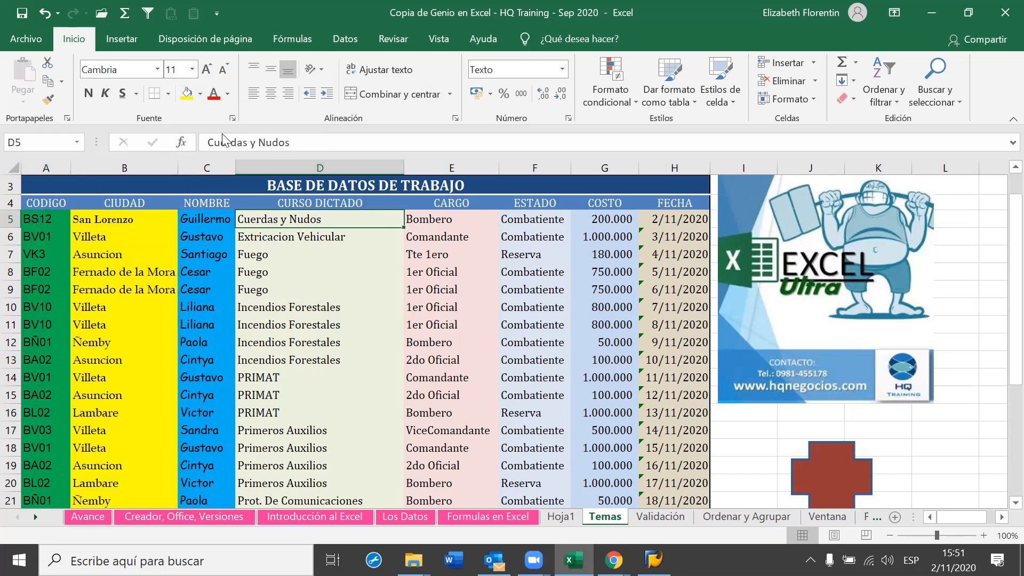
left_click(200, 94)
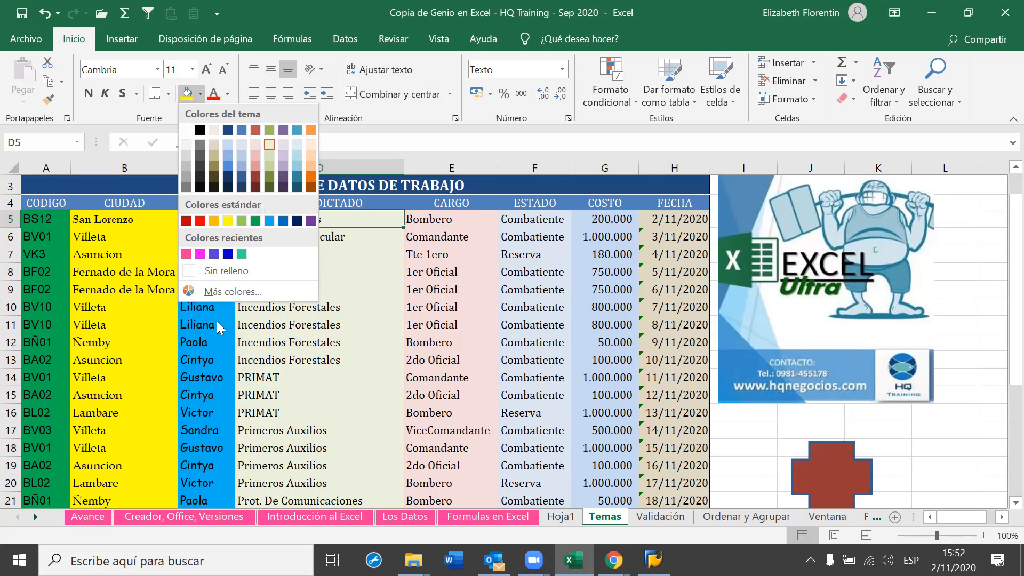
left_click(269, 333)
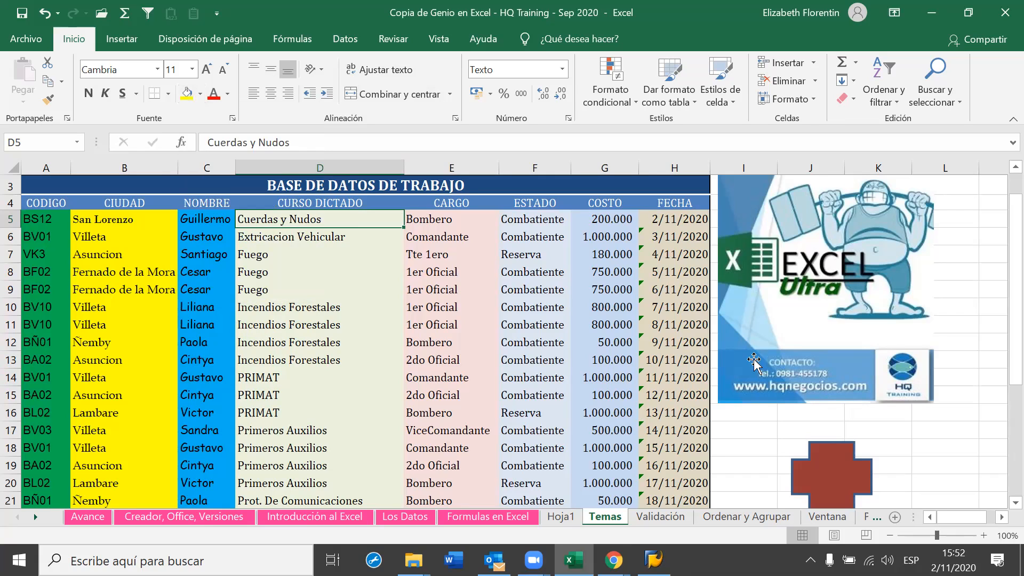
Select the red cross shape and scroll down the sheet
left_click(844, 478)
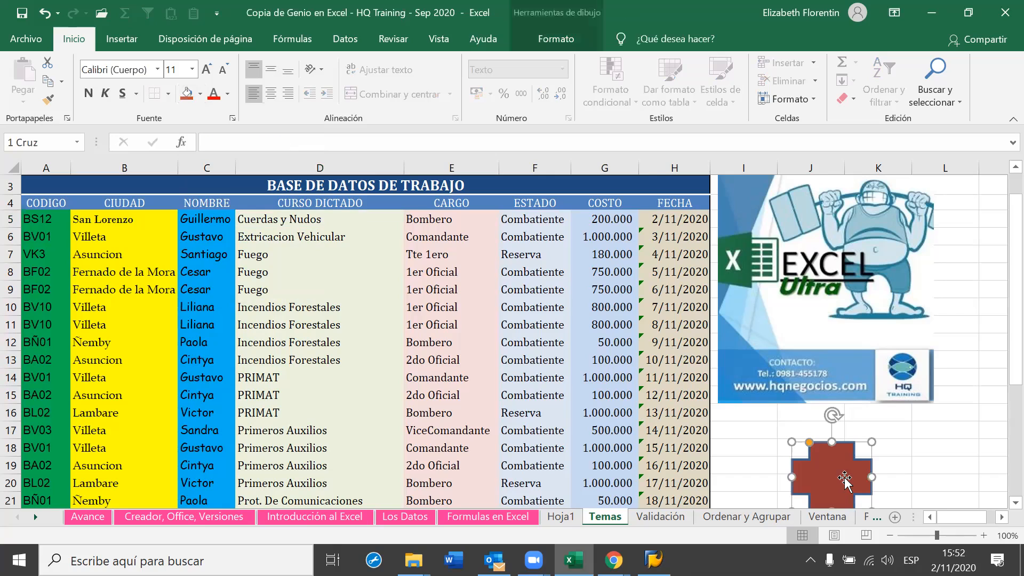
scroll(848, 474, "down", 1)
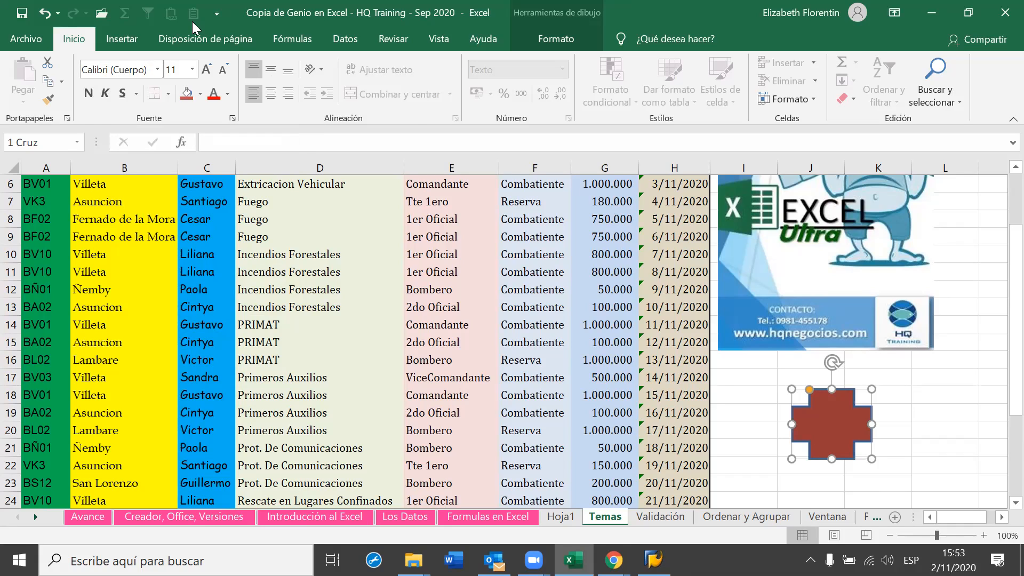
scroll(192, 22, "down", 8)
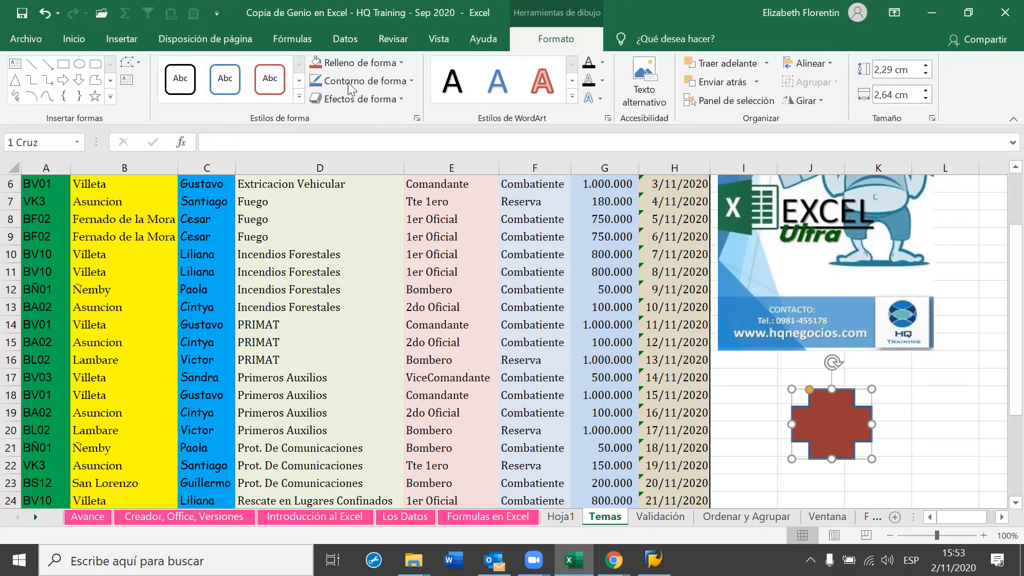
left_click(399, 99)
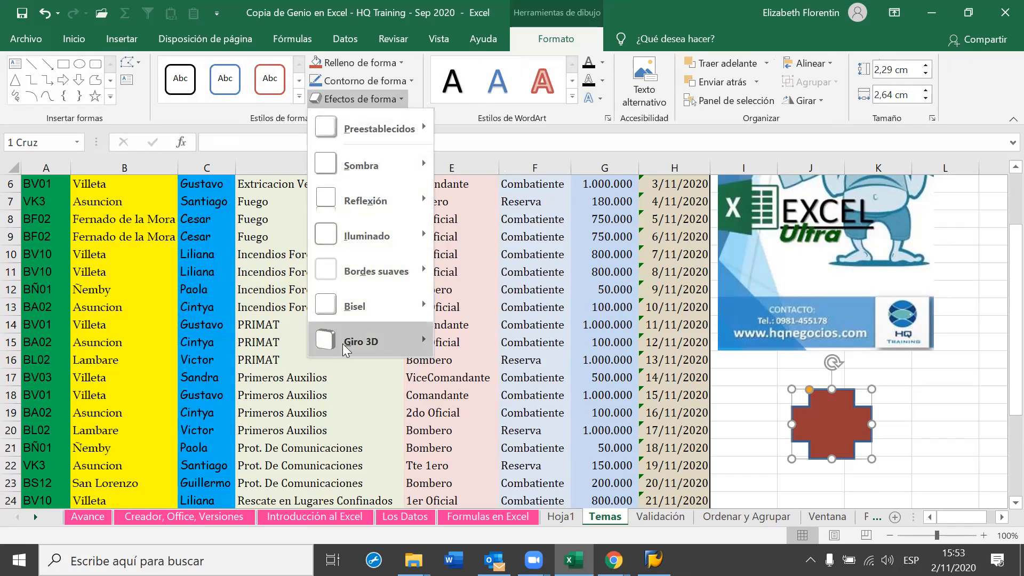
mouse_move(348, 346)
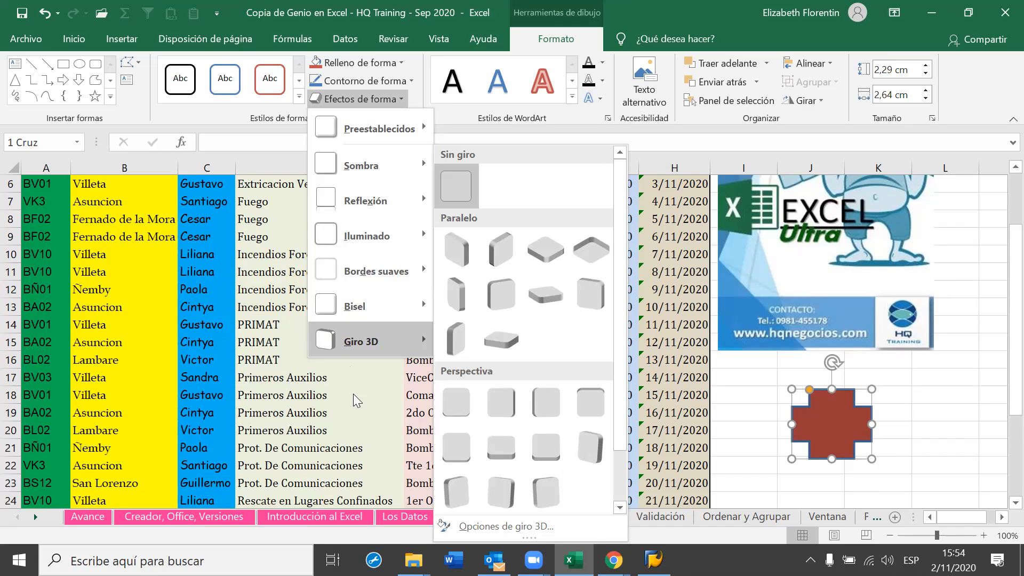
key("Escape")
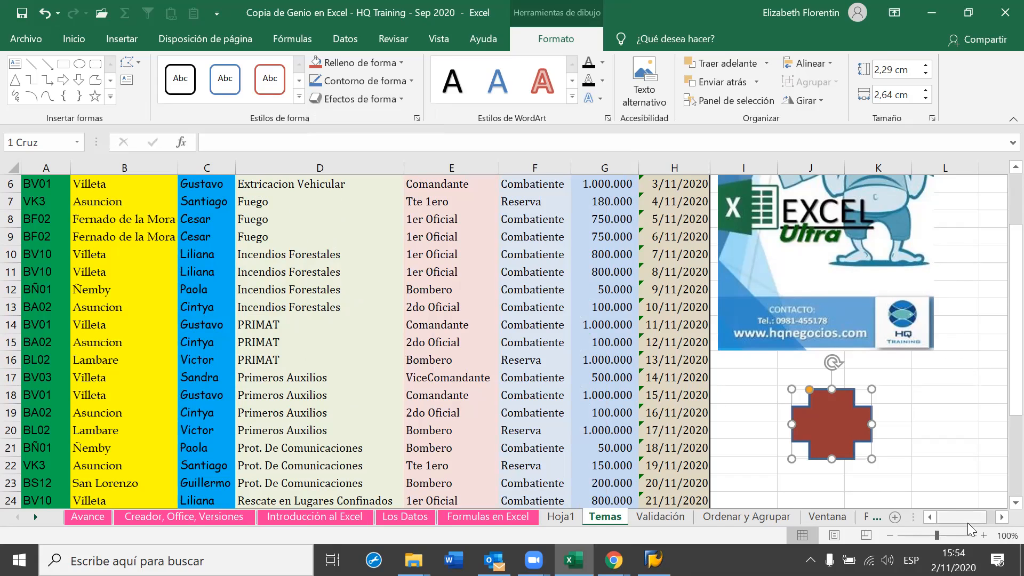
Scroll to reveal the empty columns beside the logo and switch to the Insertar ribbon
left_click(1001, 517)
left_click_drag(1001, 517, 1000, 517)
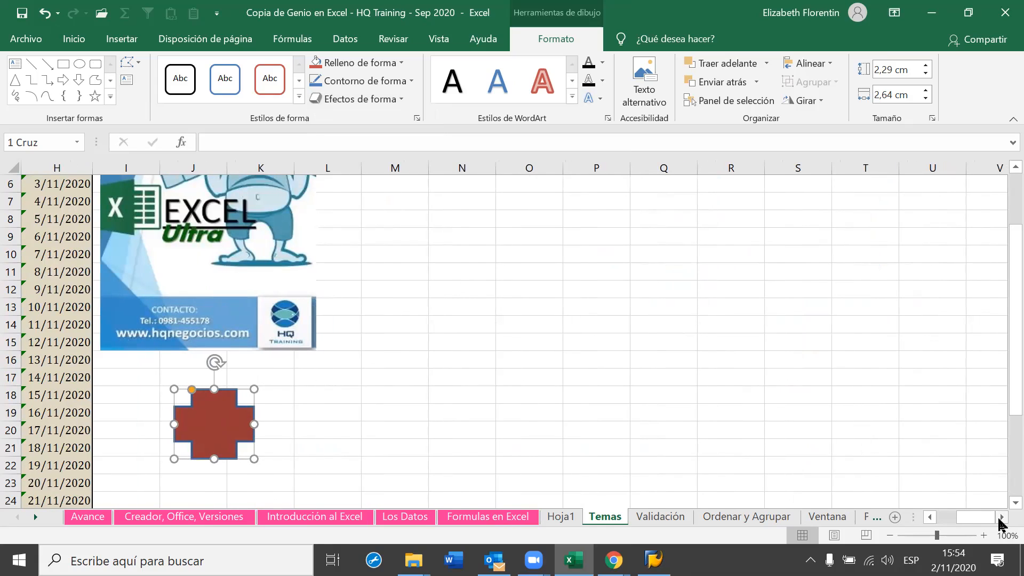
scroll(704, 475, "up", 2)
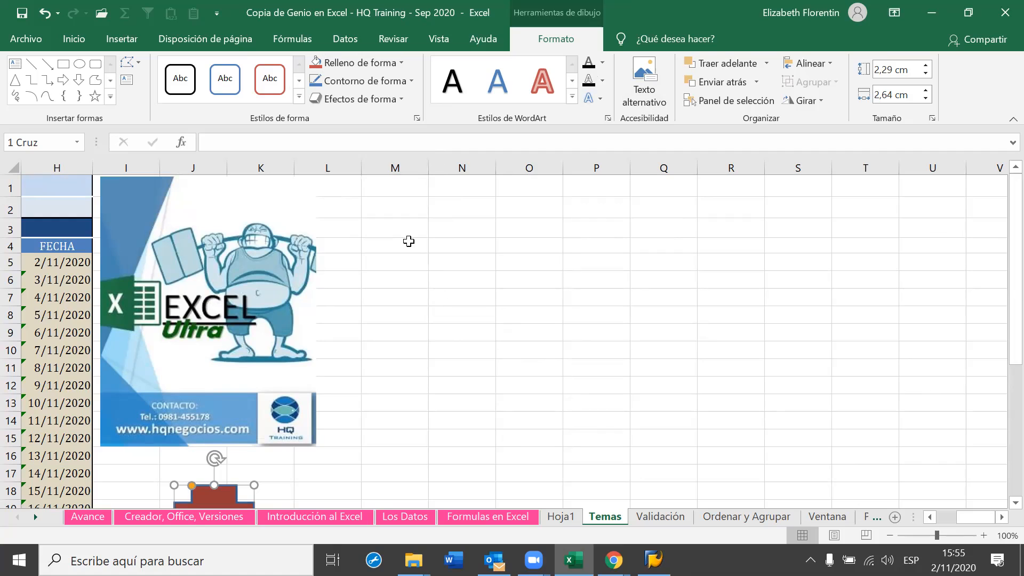
left_click(120, 42)
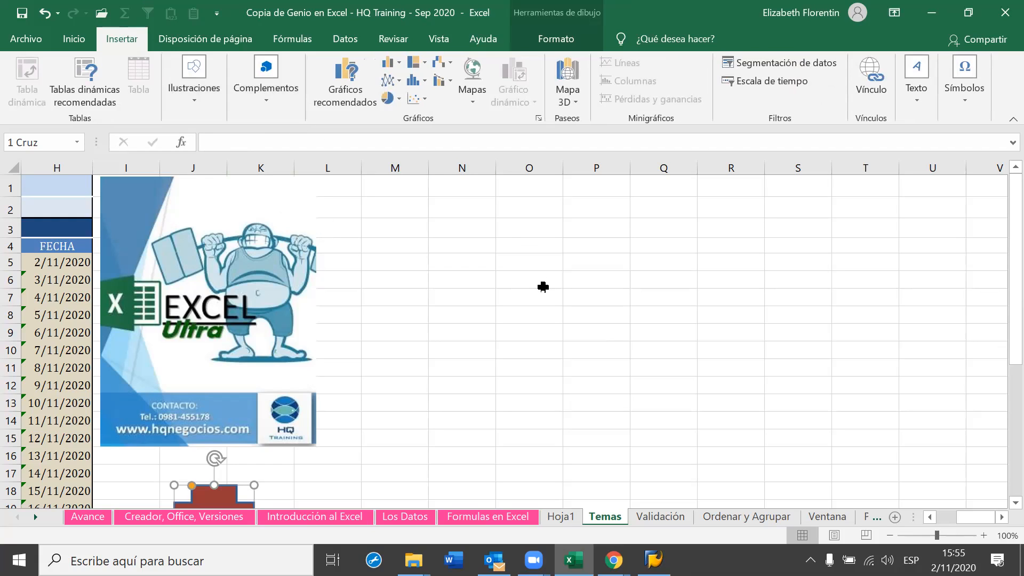
From Ilustraciones, check the Captura options, then start a SmartArt graphic showing list layouts
left_click(194, 102)
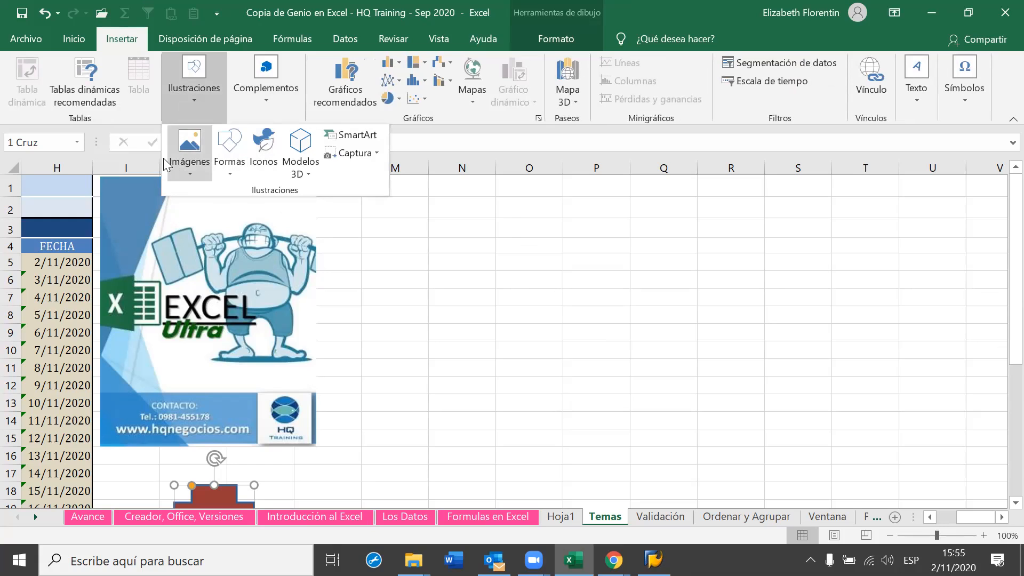
left_click(377, 154)
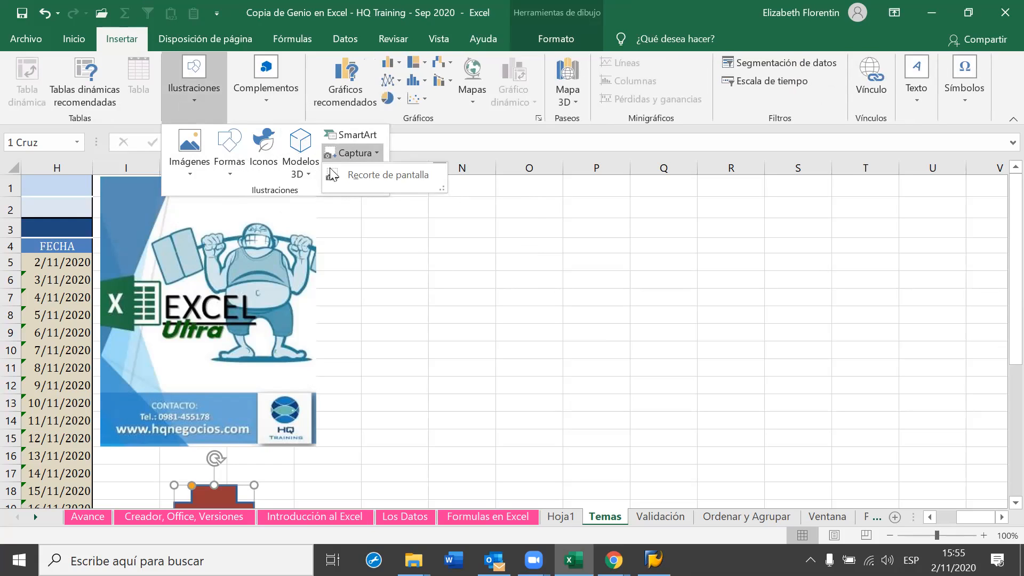
left_click(375, 133)
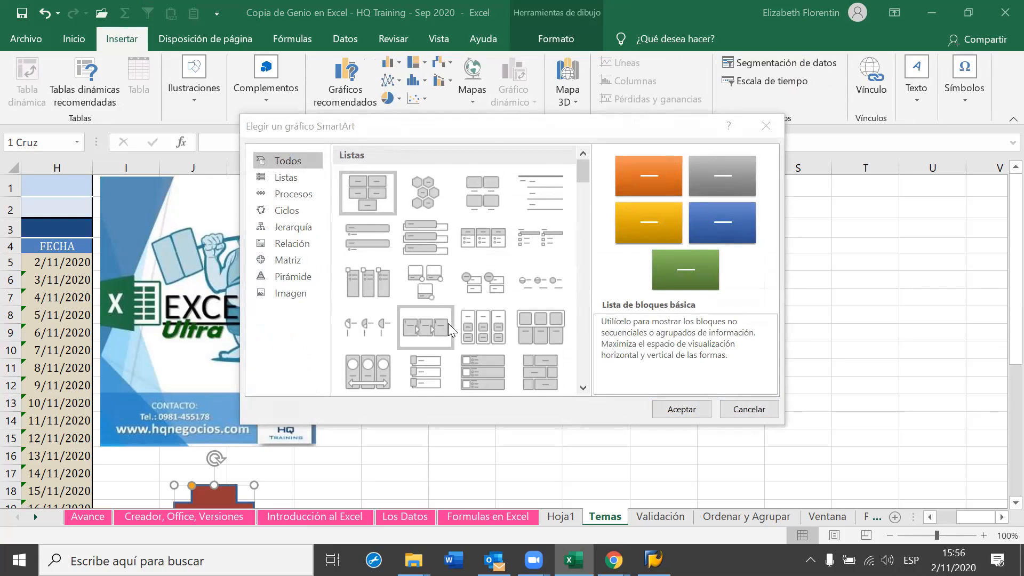
scroll(447, 323, "down", 10)
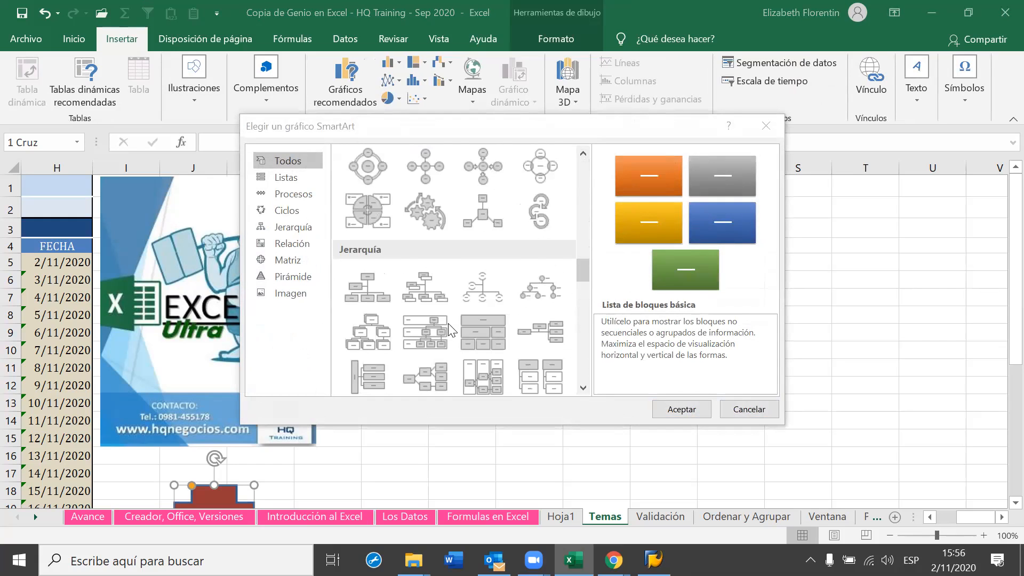
scroll(450, 330, "down", 5)
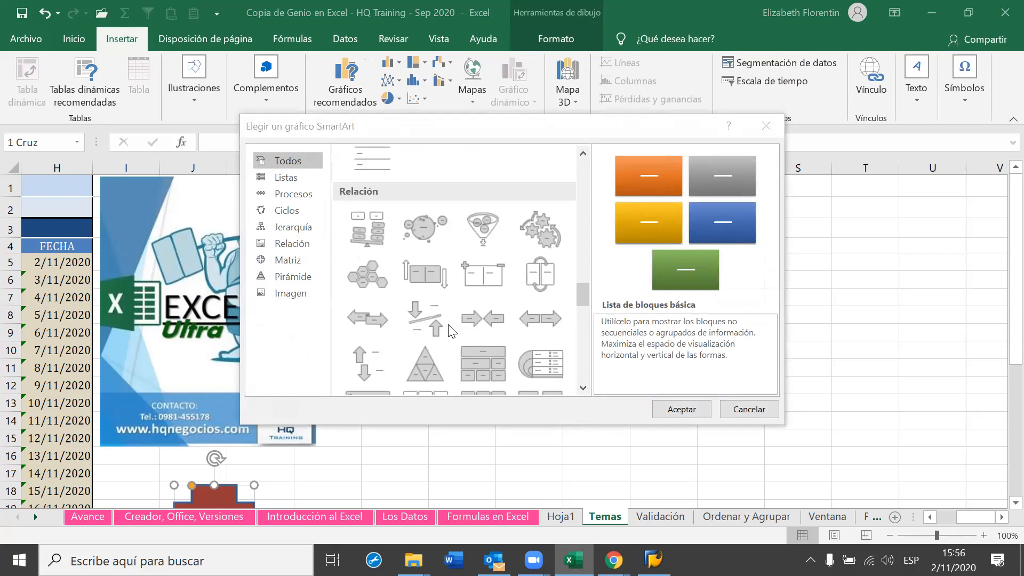
scroll(452, 331, "down", 8)
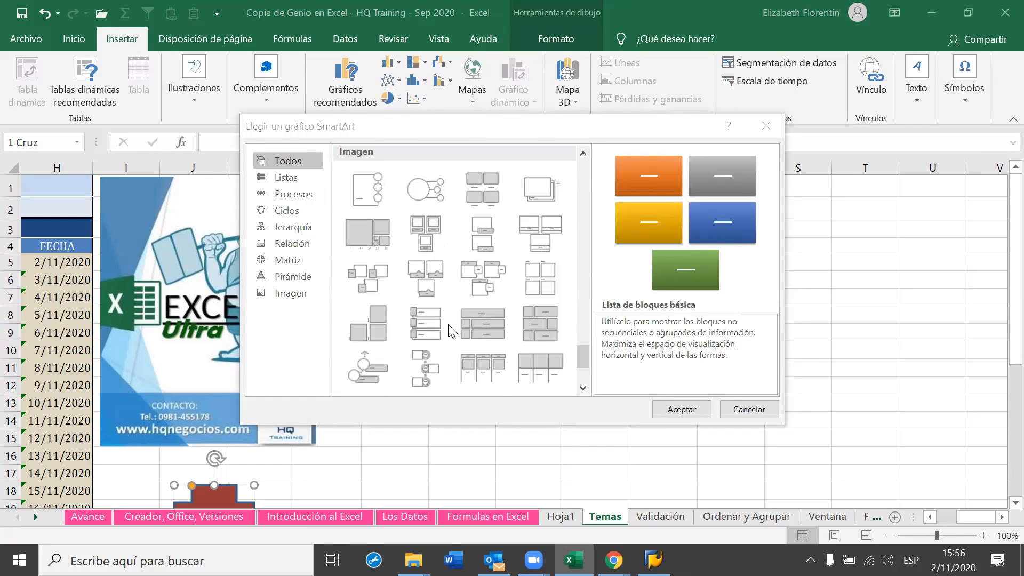
scroll(452, 331, "down", 3)
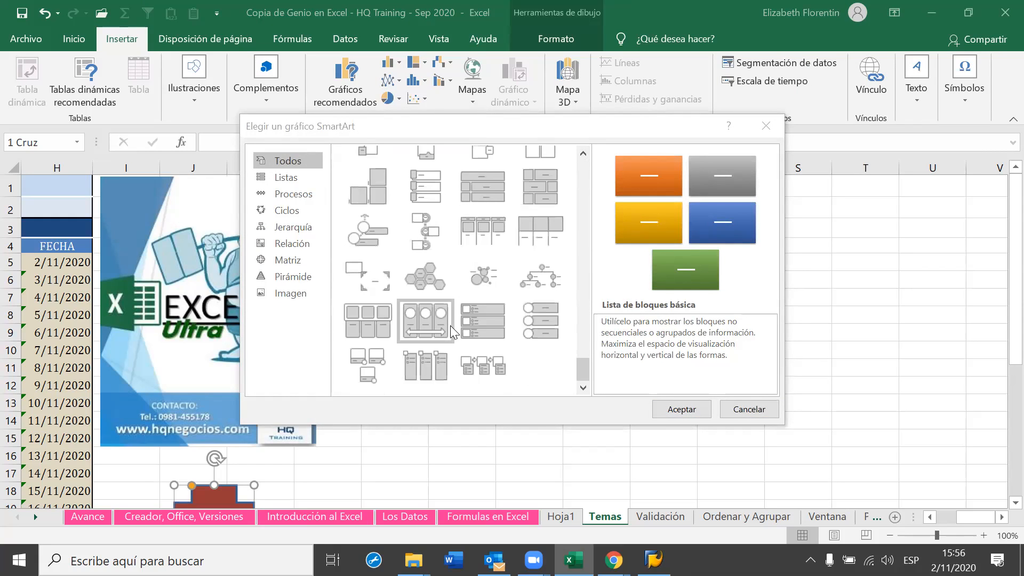
scroll(452, 331, "up", 8)
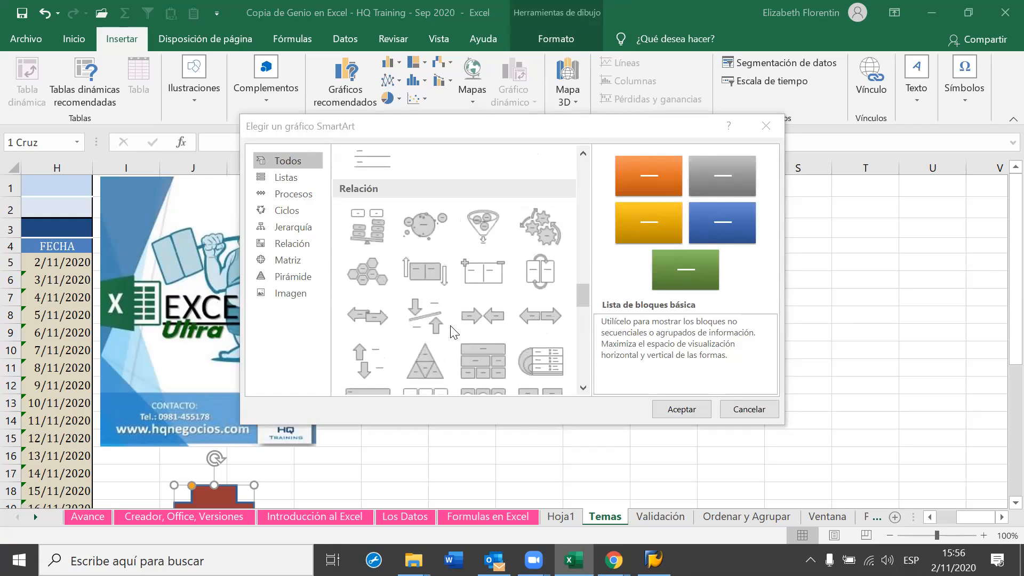
scroll(451, 331, "down", 3)
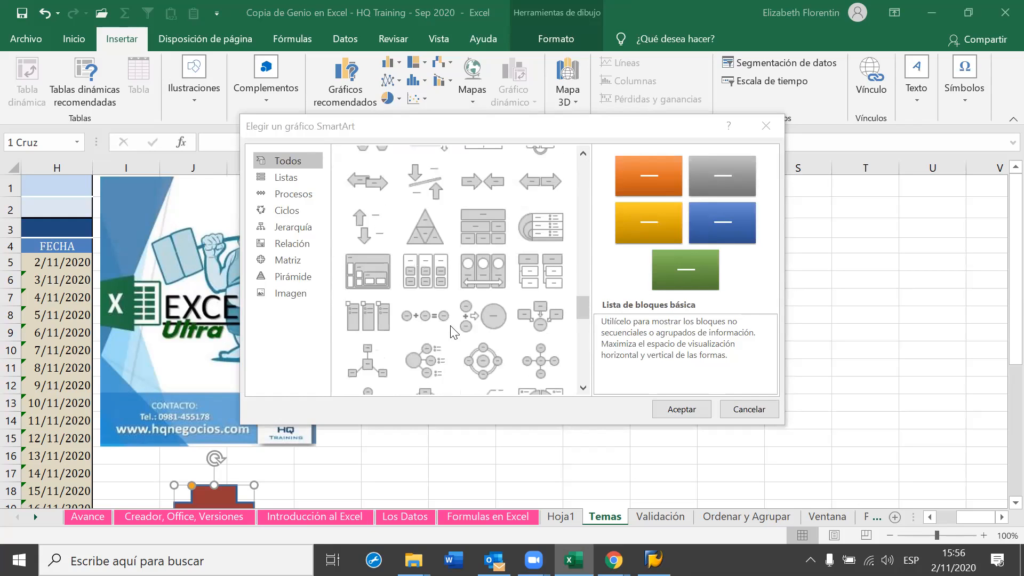
scroll(453, 331, "down", 3)
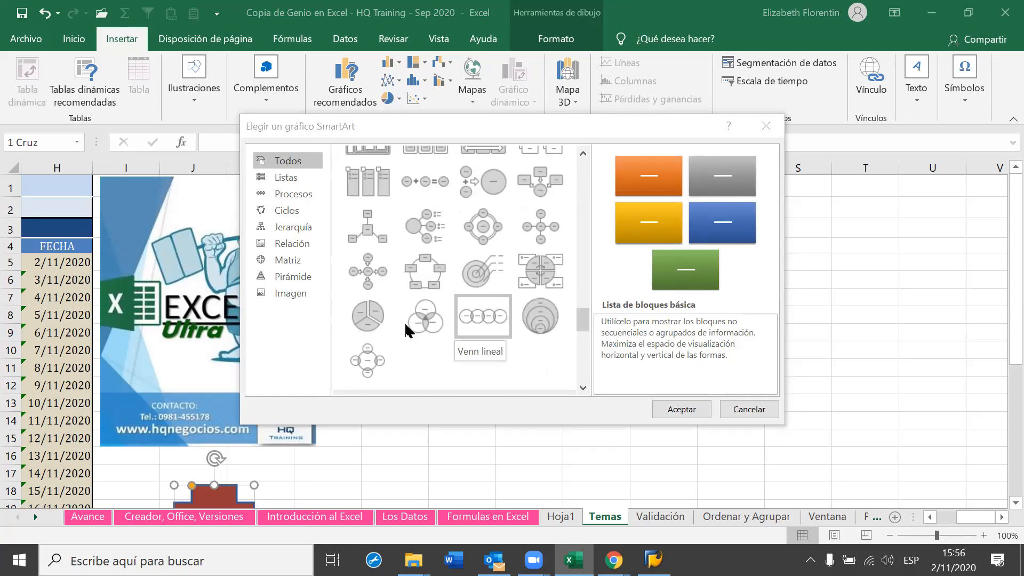
scroll(374, 281, "up", 10)
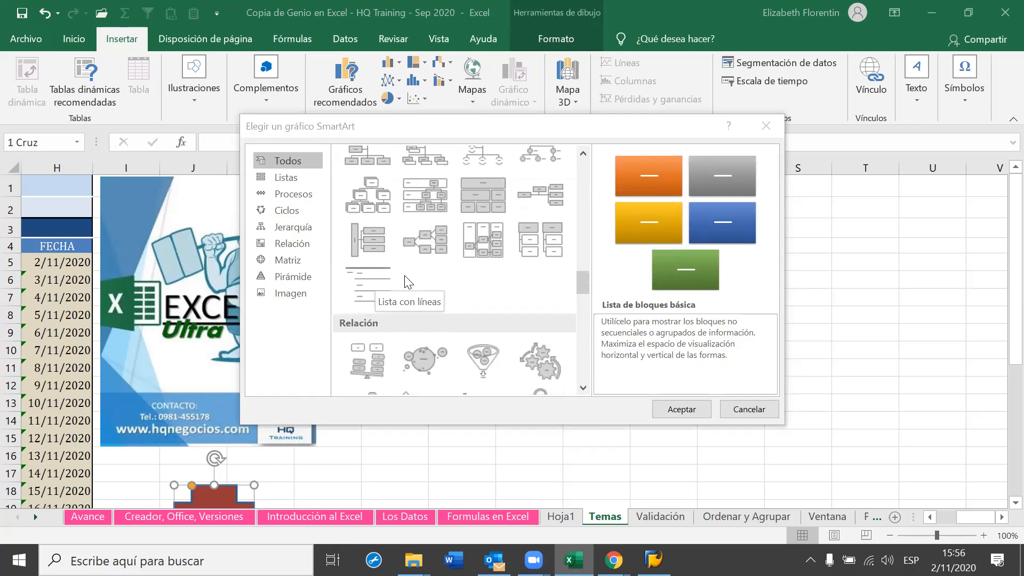
scroll(416, 281, "up", 3)
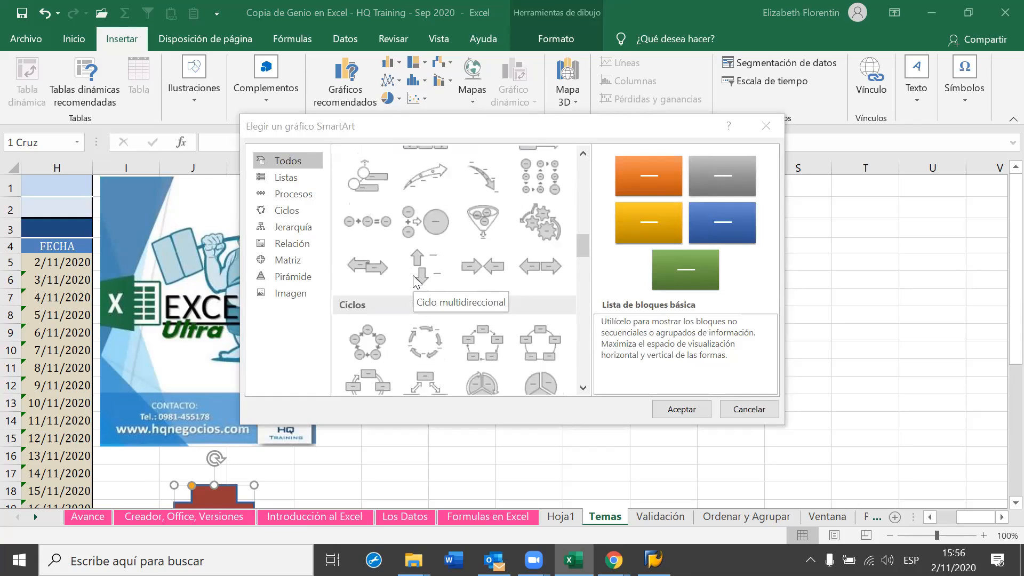
scroll(417, 281, "up", 5)
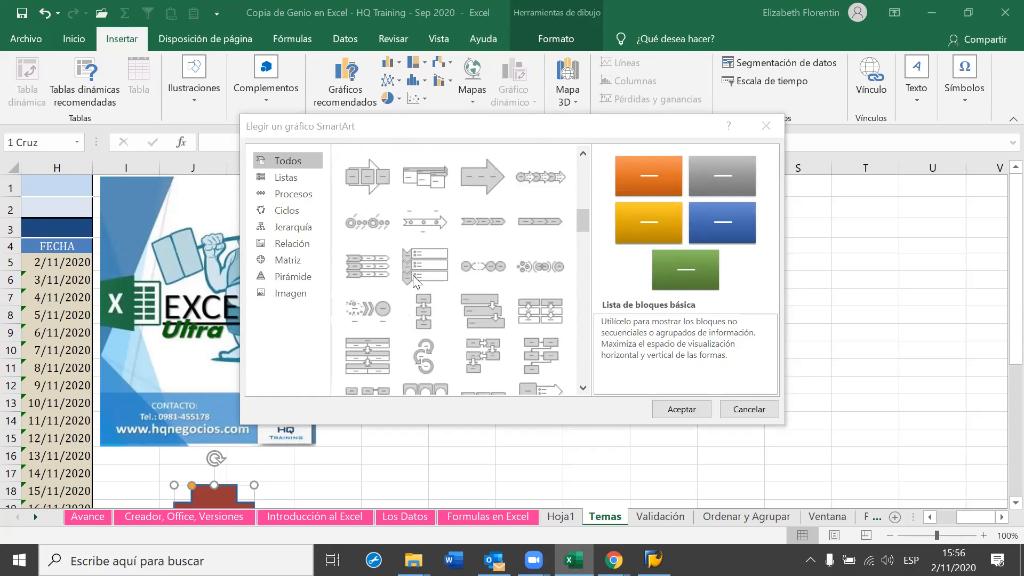
scroll(413, 275, "up", 5)
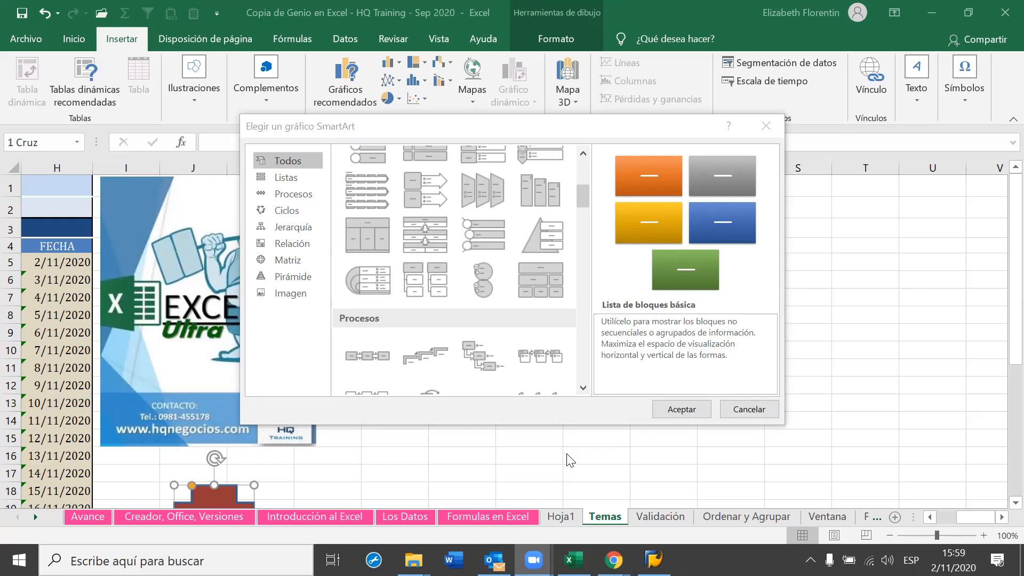
Insert the Organigrama layout from the Jerarquía category onto the 'Temas' sheet
left_click(297, 226)
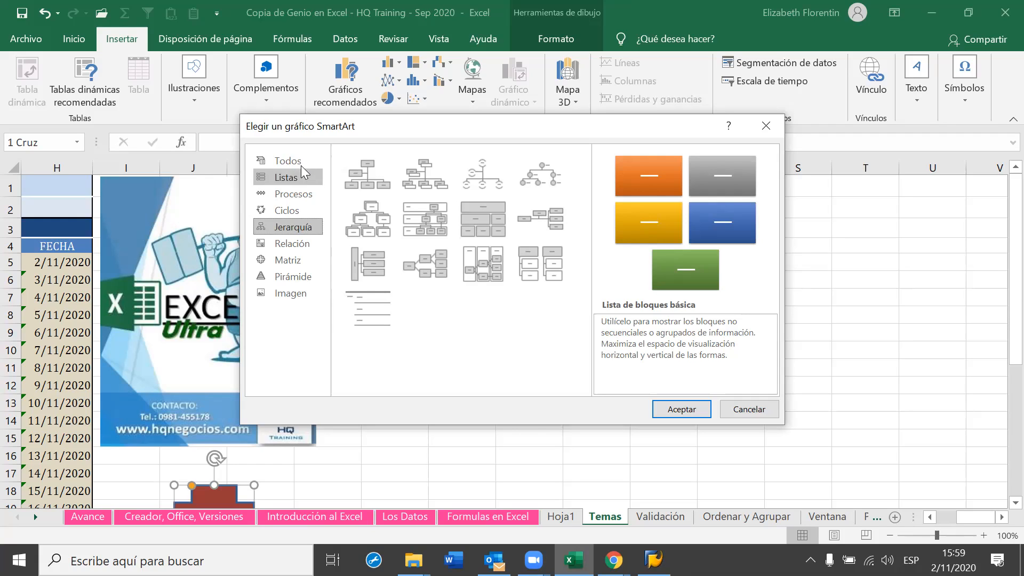
left_click(363, 169)
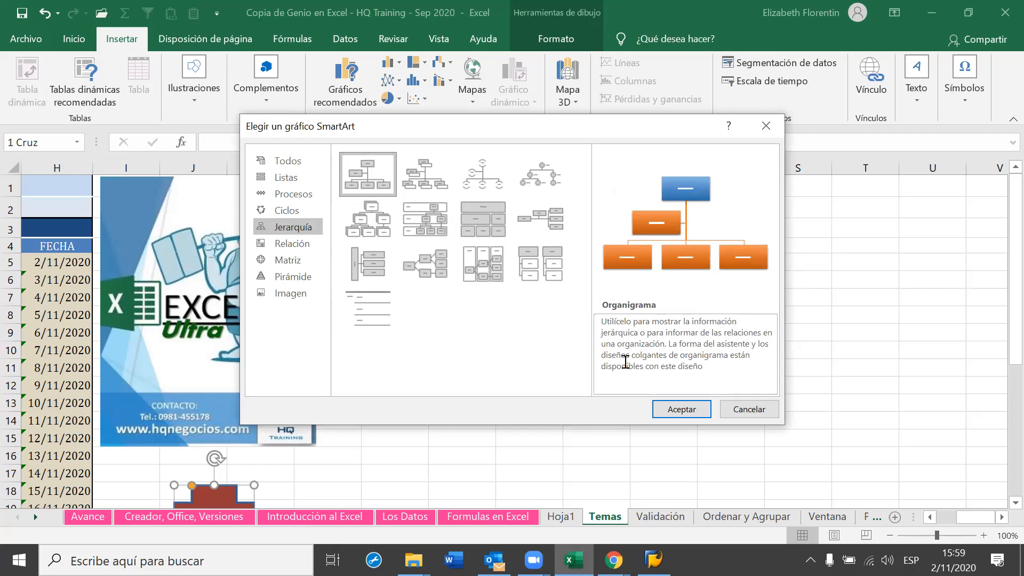
left_click(682, 410)
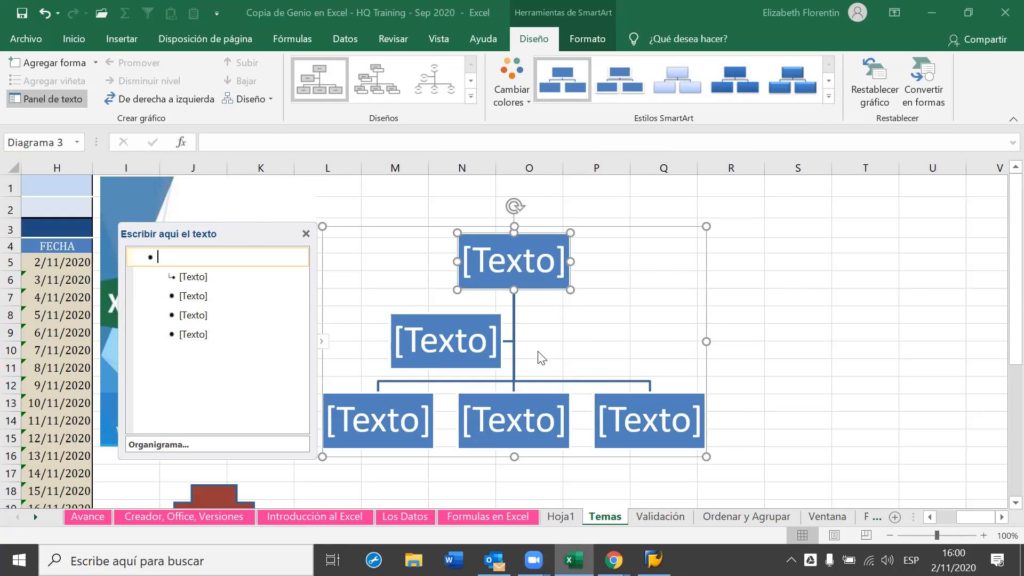
Put the org chart's top box into text editing, clearing its [Texto] placeholder
left_click(451, 368)
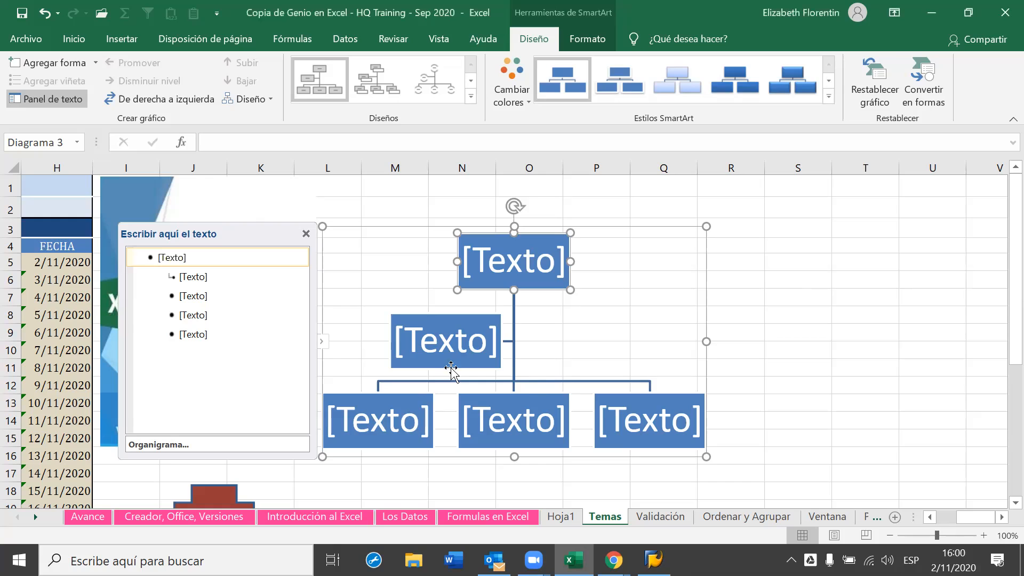
left_click(535, 261)
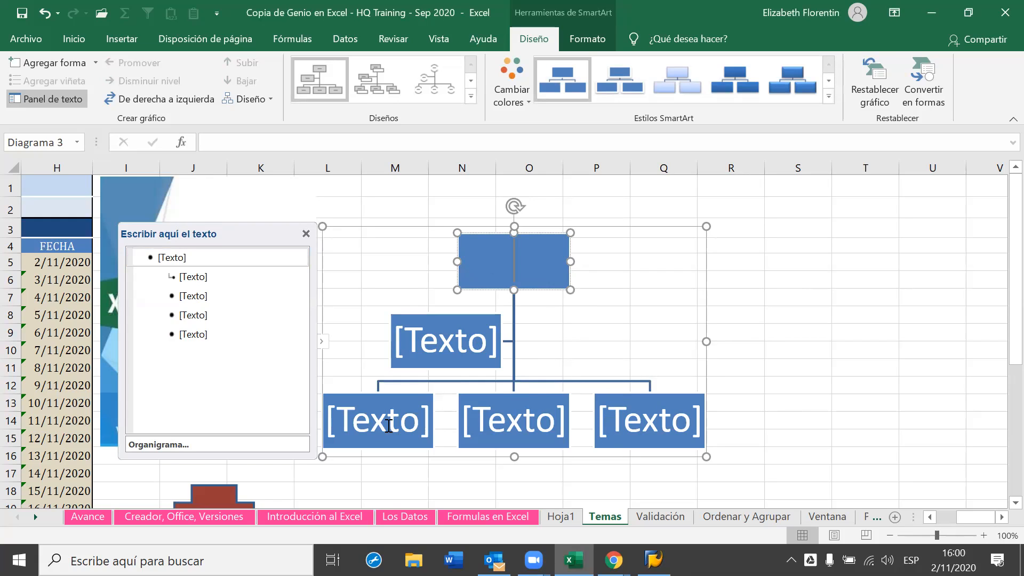
left_click(563, 259)
left_click(563, 258)
scroll(246, 96, "up", 2)
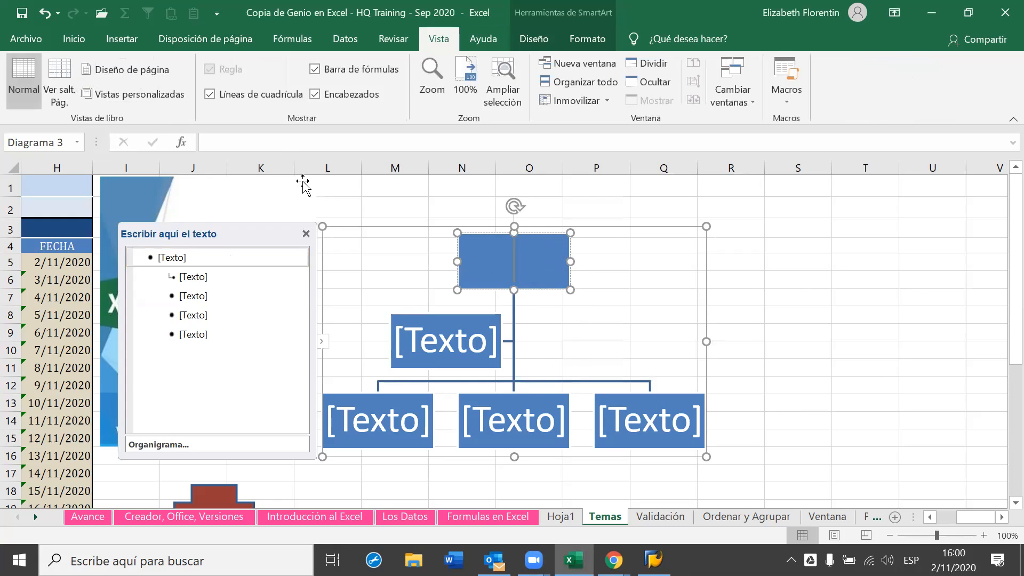
left_click(400, 74)
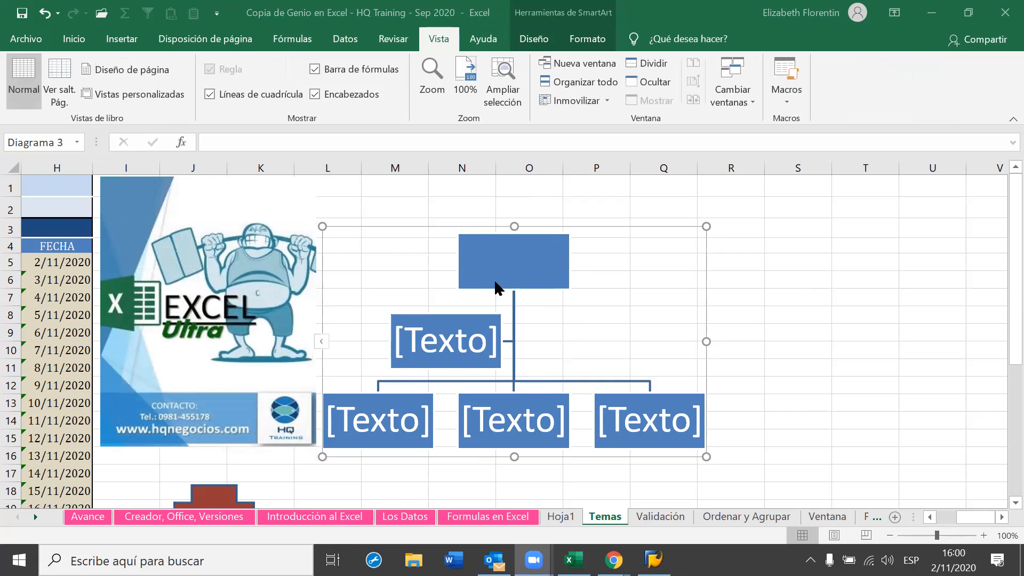
left_click(495, 264)
left_click(554, 258)
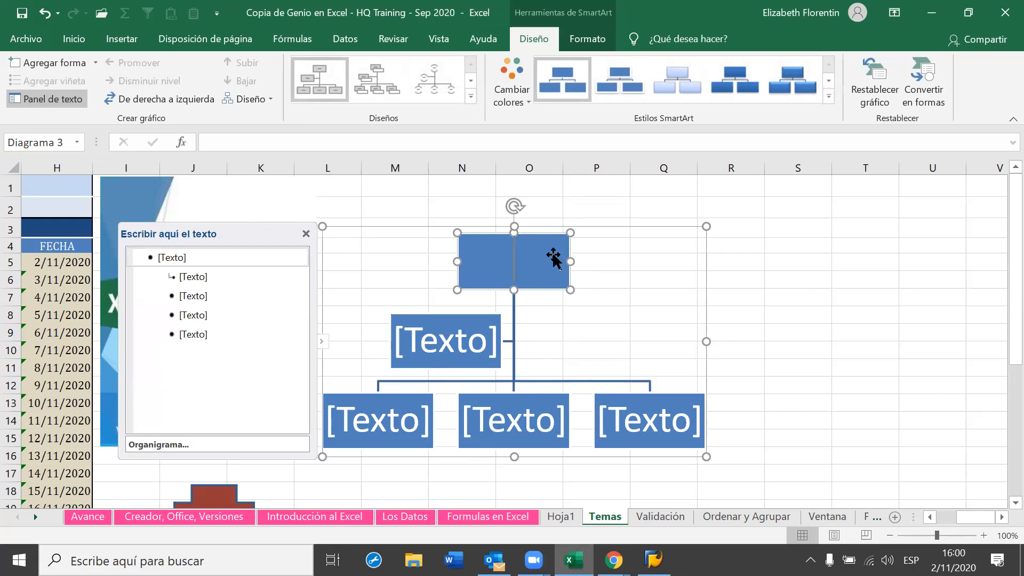
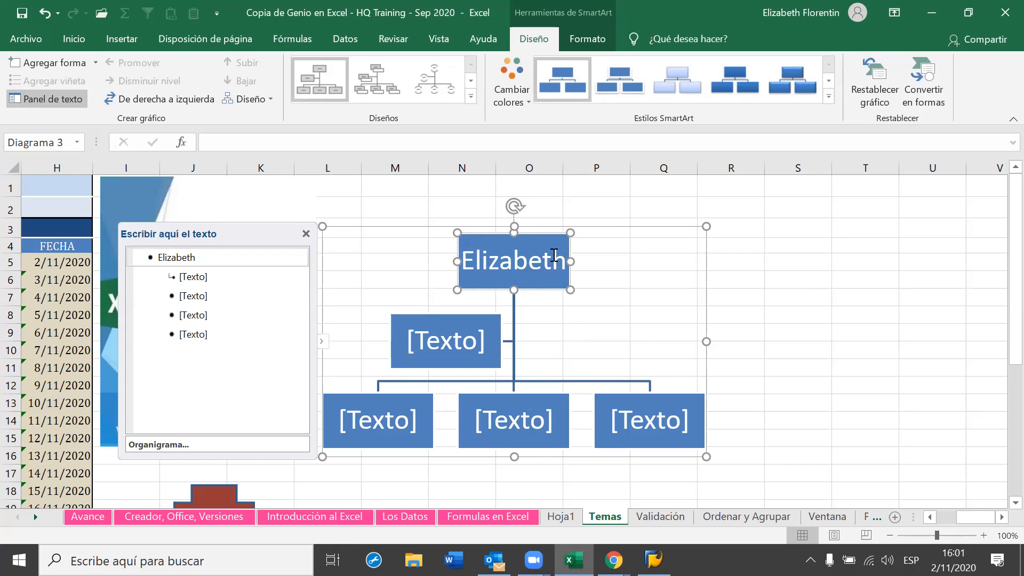
Enter a person's full name in the top box, with the surname capitalized
type("Jone")
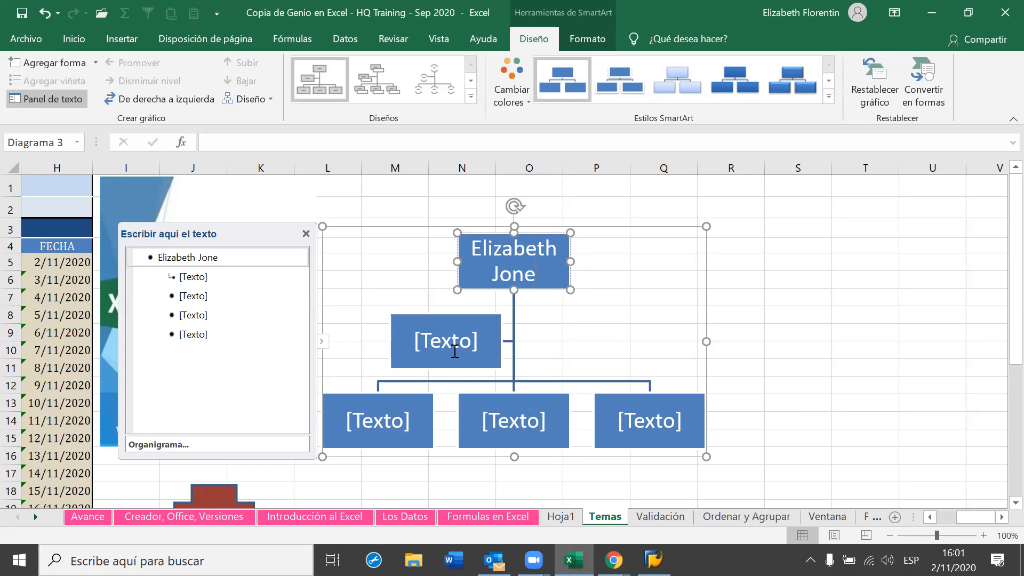
Type people's full names into the assistant box and bottom-left box, fixing typos
left_click(471, 344)
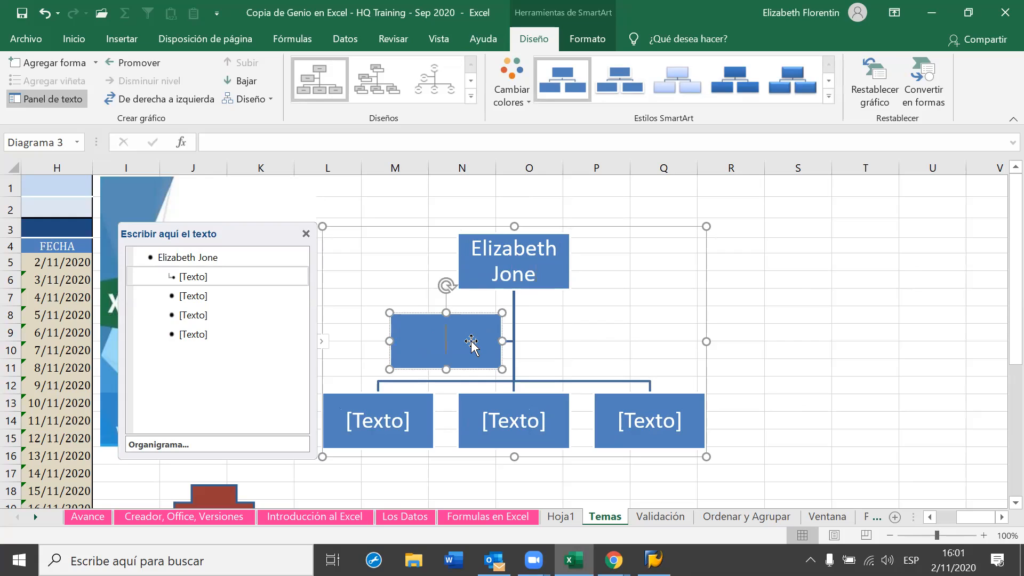
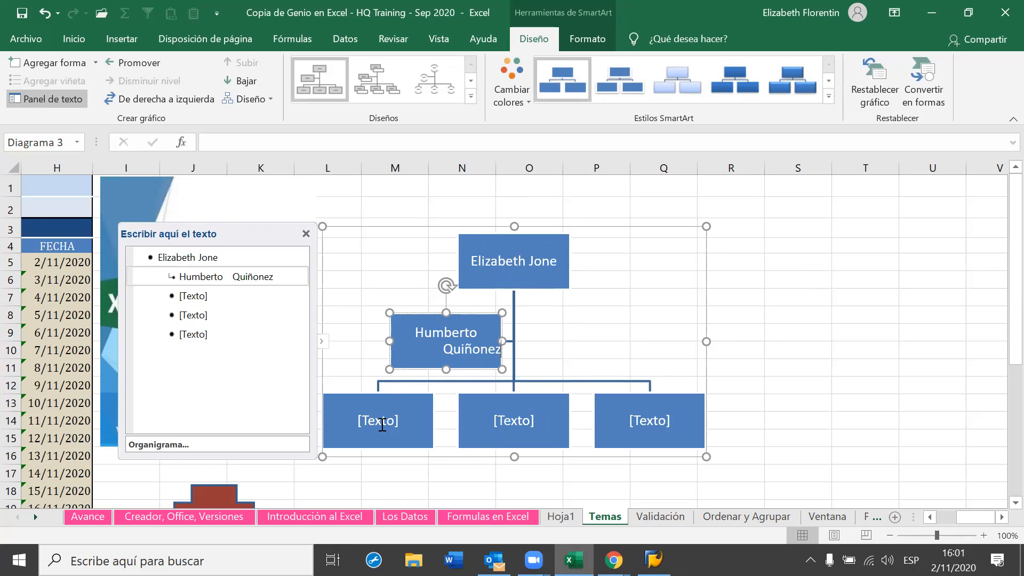
left_click(402, 426)
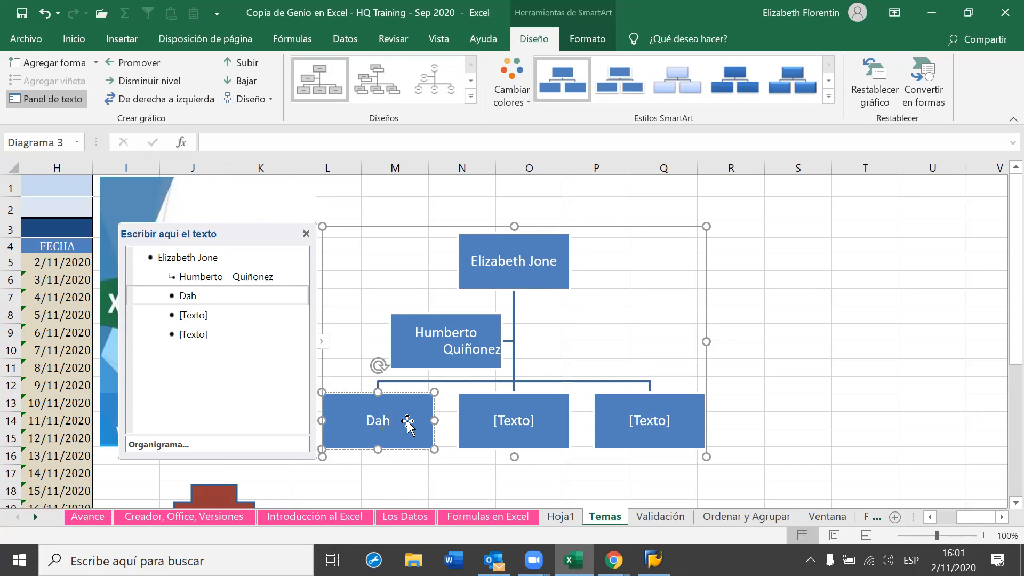
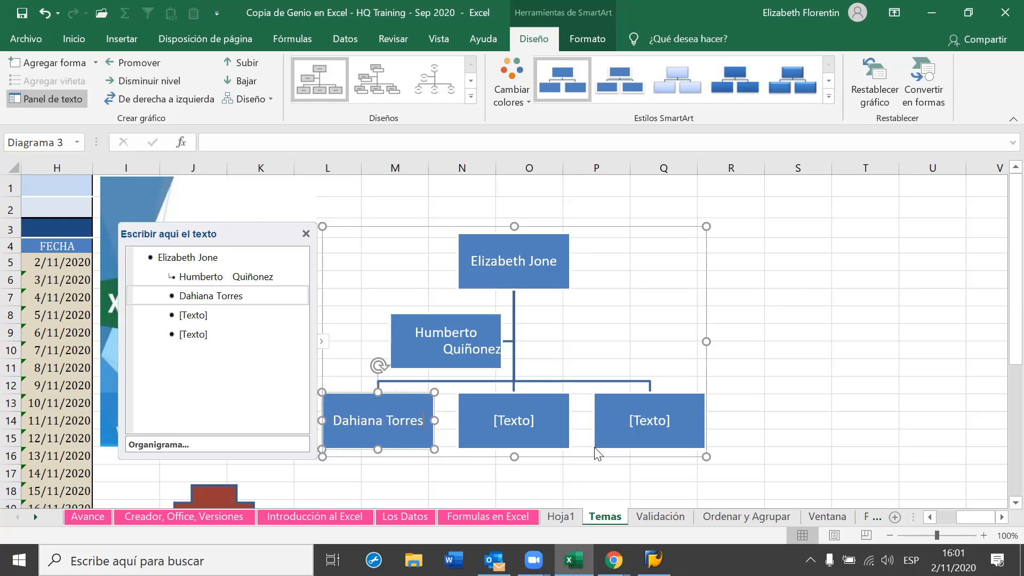
Enter a first name in the middle bottom box and delete the empty bottom-right box
left_click(500, 421)
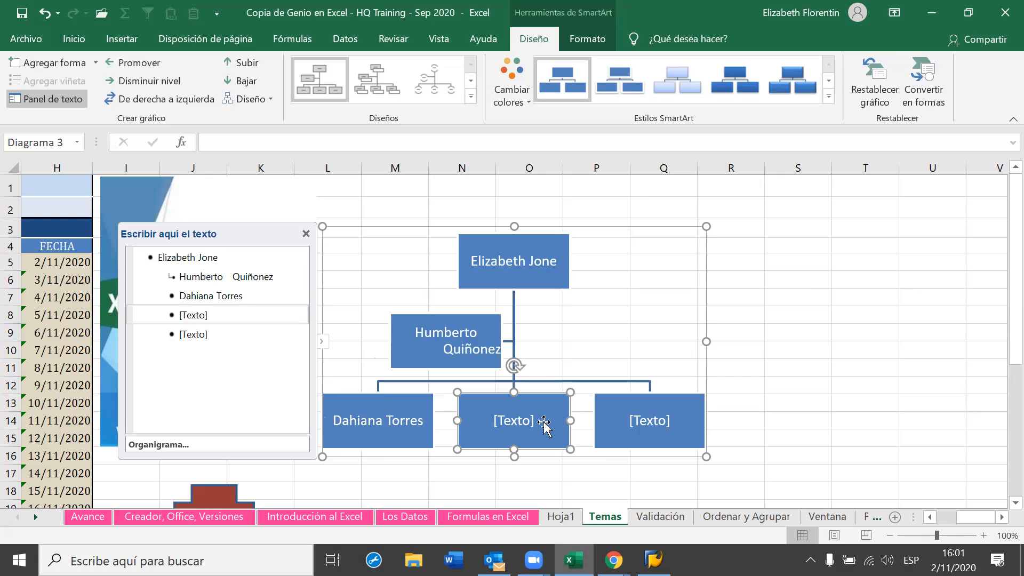
left_click(506, 424)
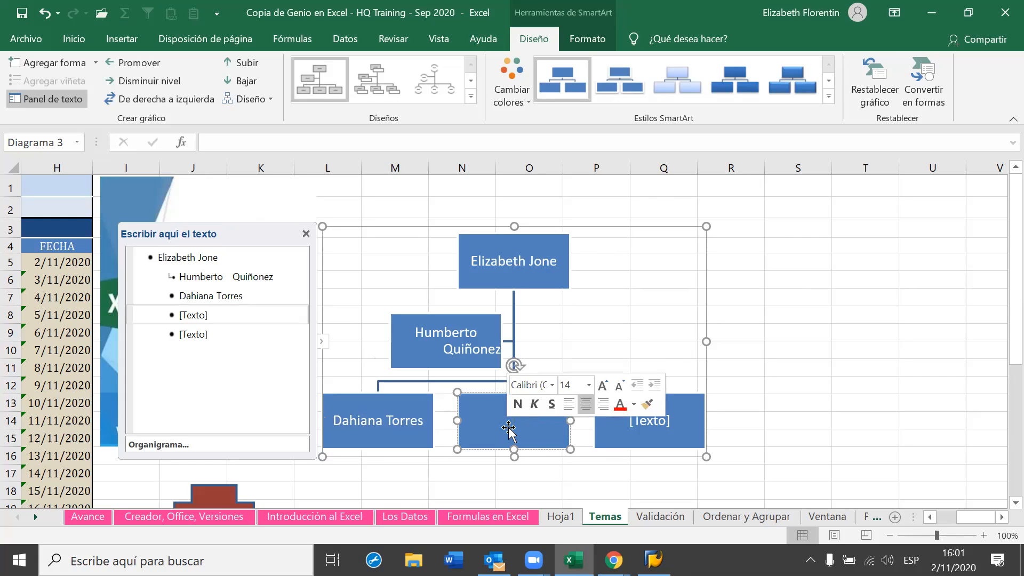
type("Liliana")
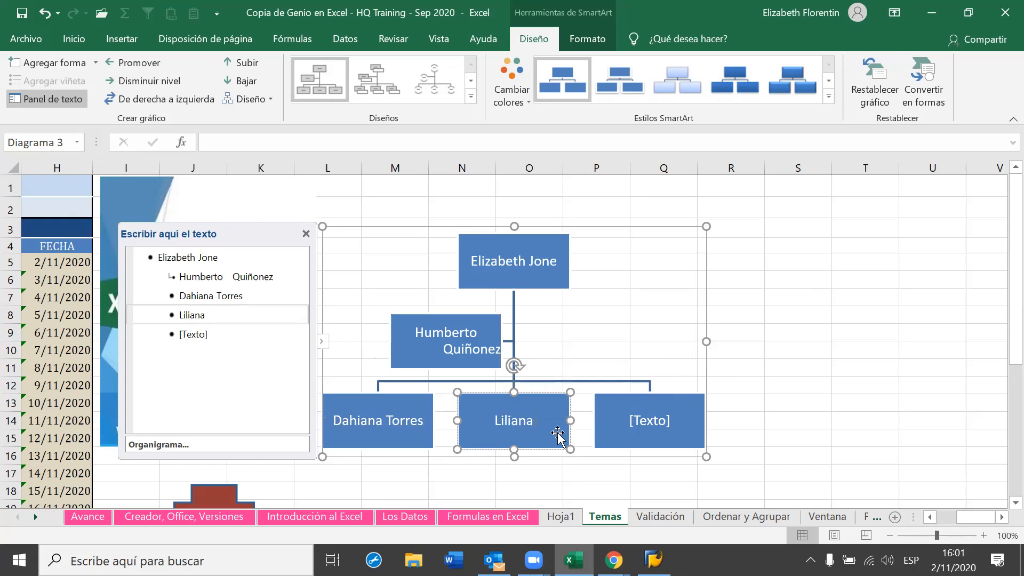
left_click(655, 431)
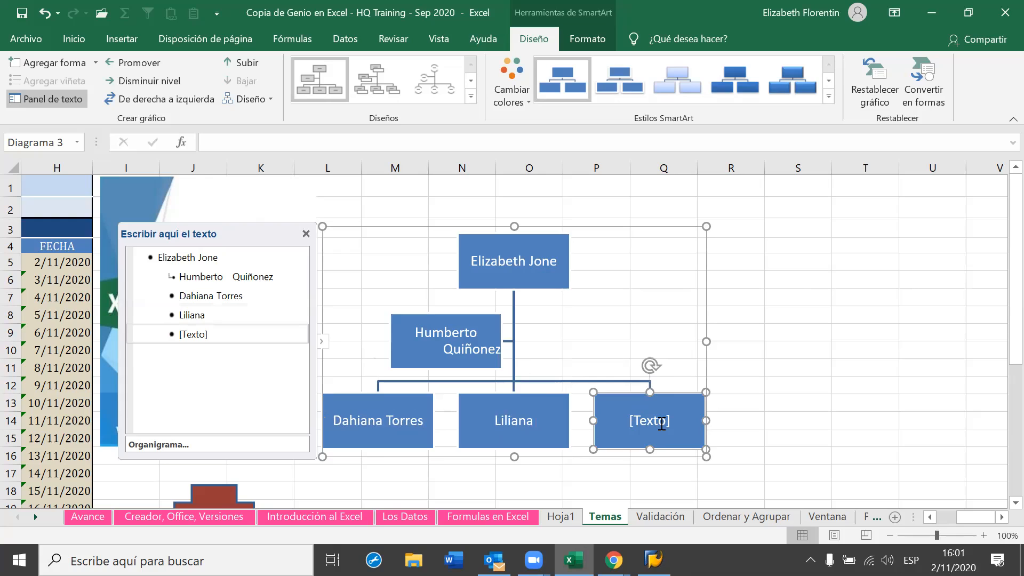
key("Delete")
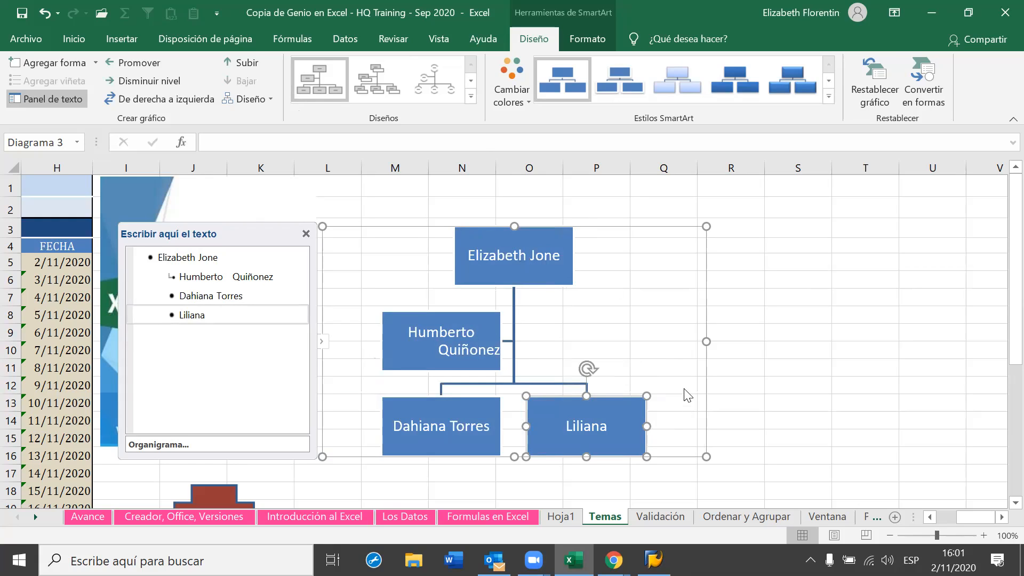
Select the whole org chart and expand the full SmartArt Styles gallery, including 3D styles
left_click(666, 345)
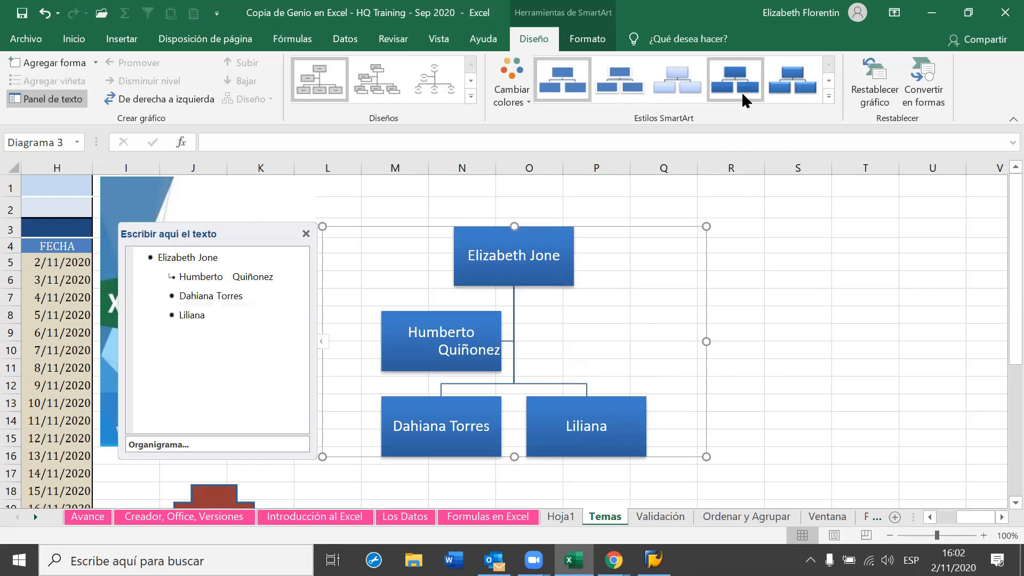
left_click(829, 97)
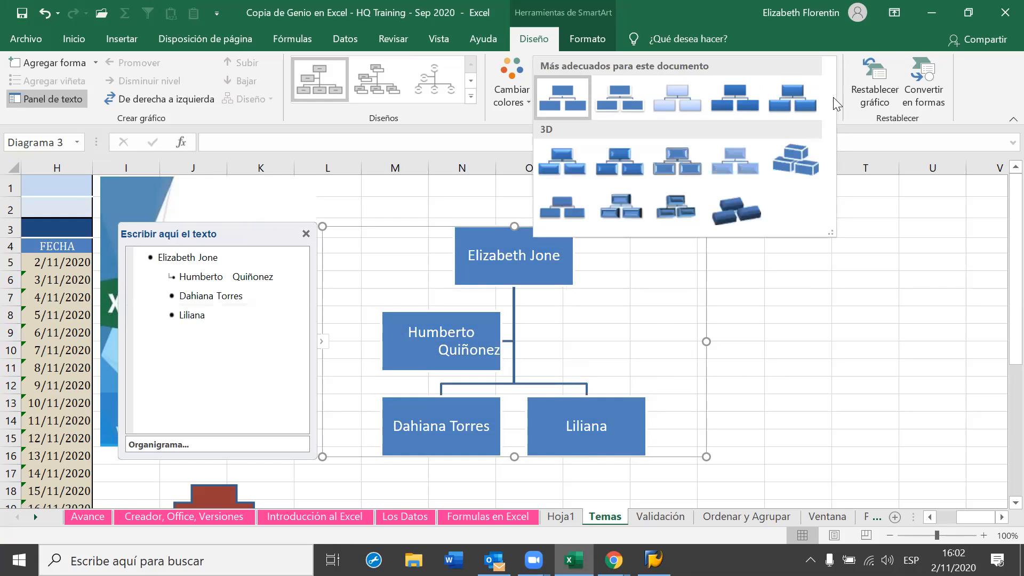
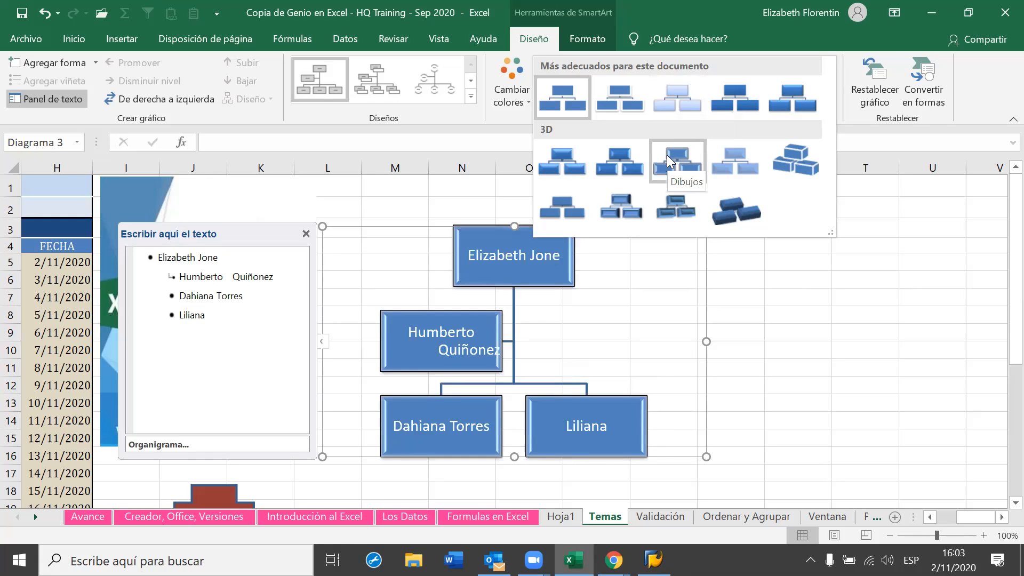
Give the org chart a 3D SmartArt style and bring up its Change Colors schemes
left_click(699, 212)
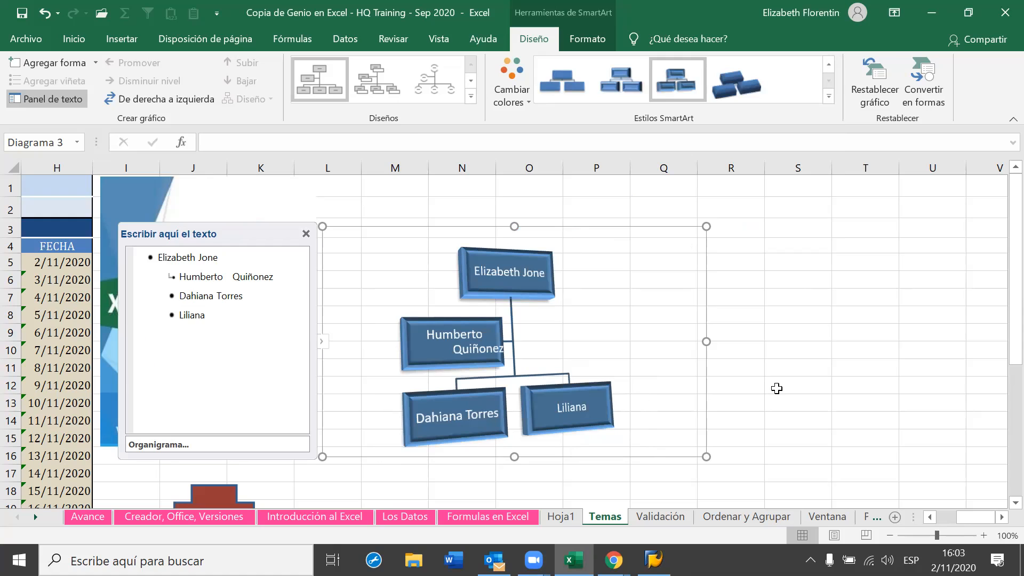
left_click(516, 102)
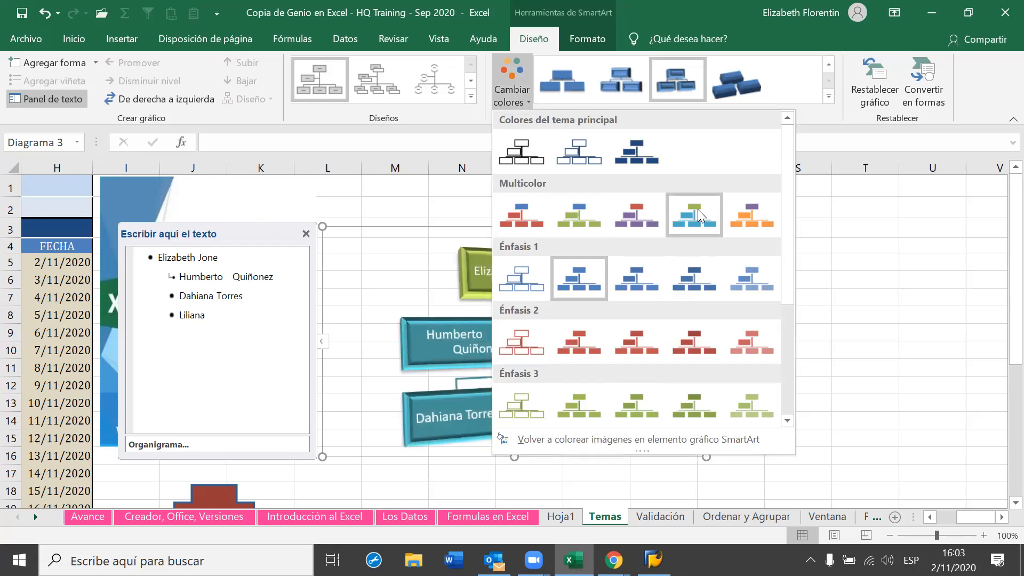
Recolour the org chart with the teal/green Colorful scheme: olive top block over teal blocks
left_click(821, 386)
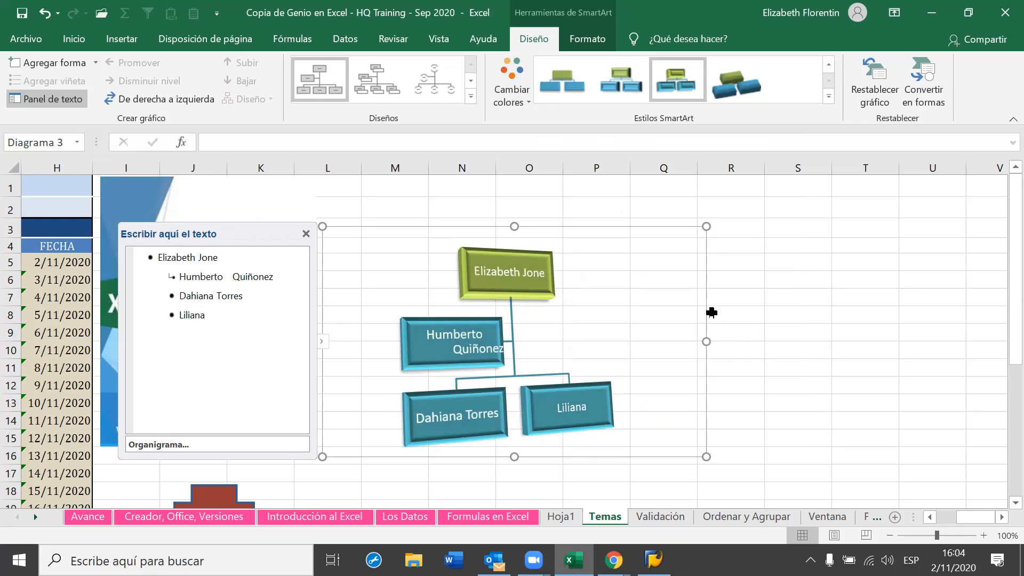
mouse_move(653, 559)
left_click(194, 38)
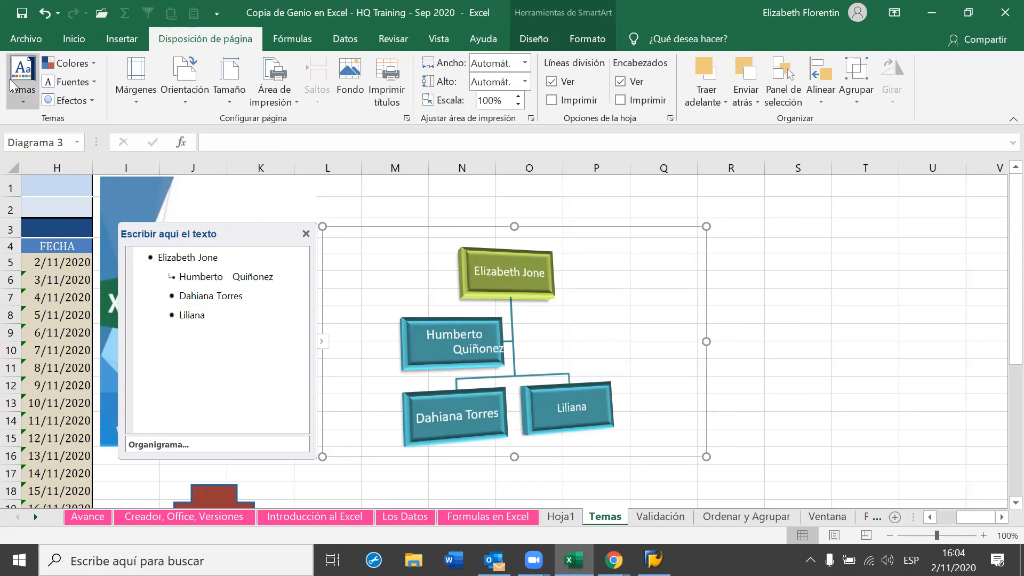
Open the Themes gallery to preview themes like Evento principal and Galería on the org chart
left_click(17, 99)
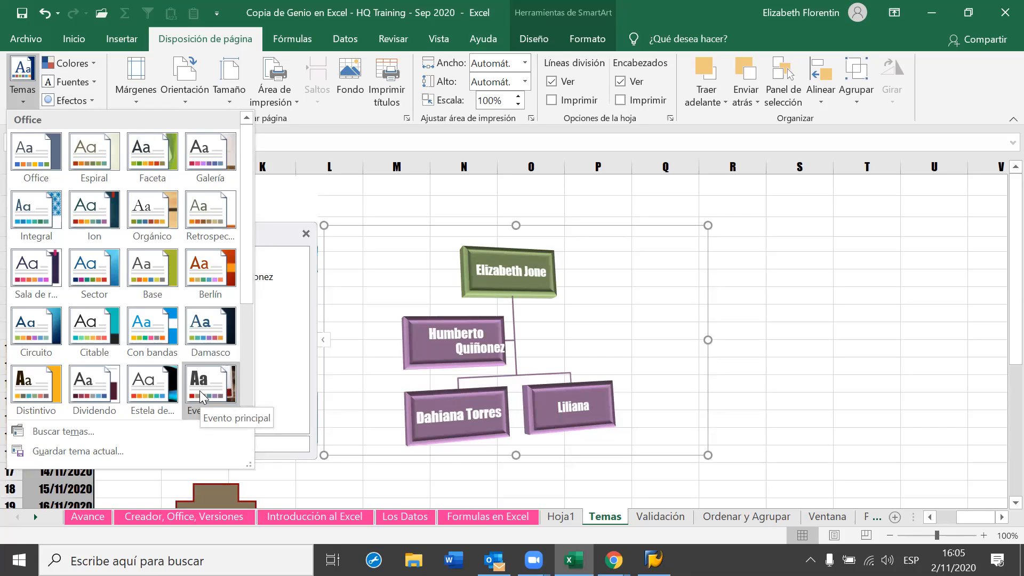
Try applying the Galería theme, which is blocked by a protected Validaciones sheet warning
left_click(203, 147)
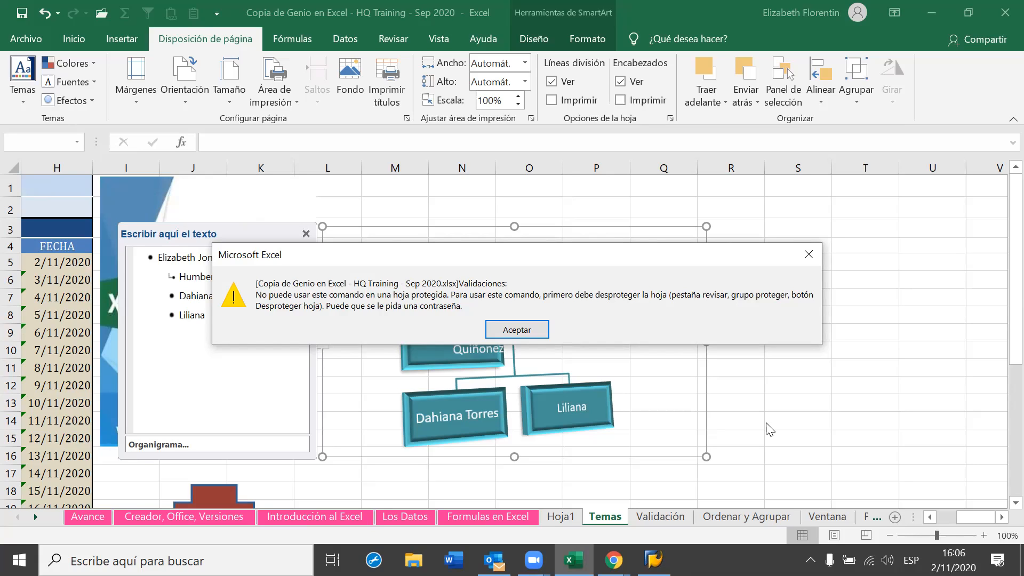
Dismiss the protected-sheet warning, check the Validación sheet, and go to the File backstage
left_click(531, 332)
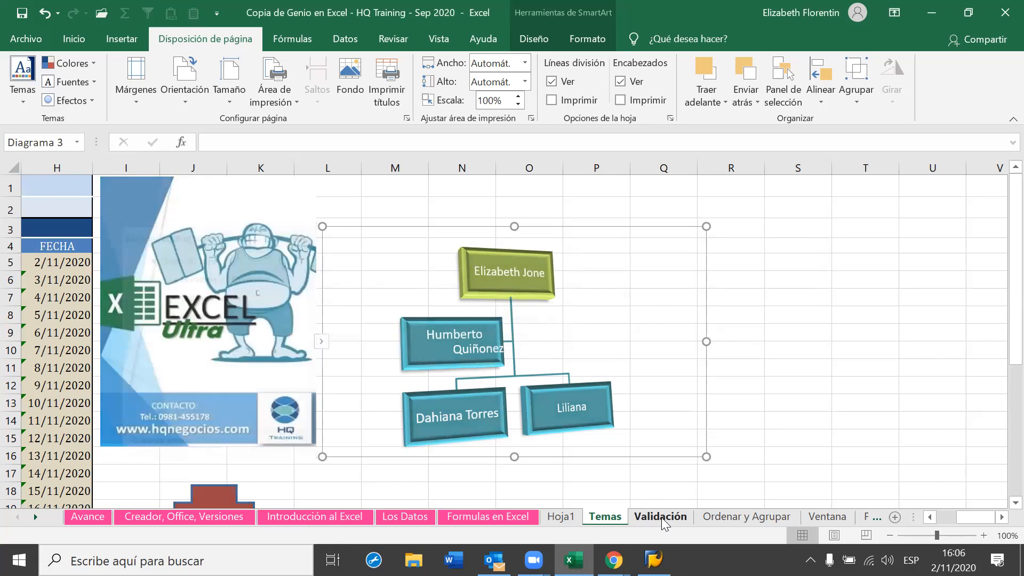
left_click(661, 517)
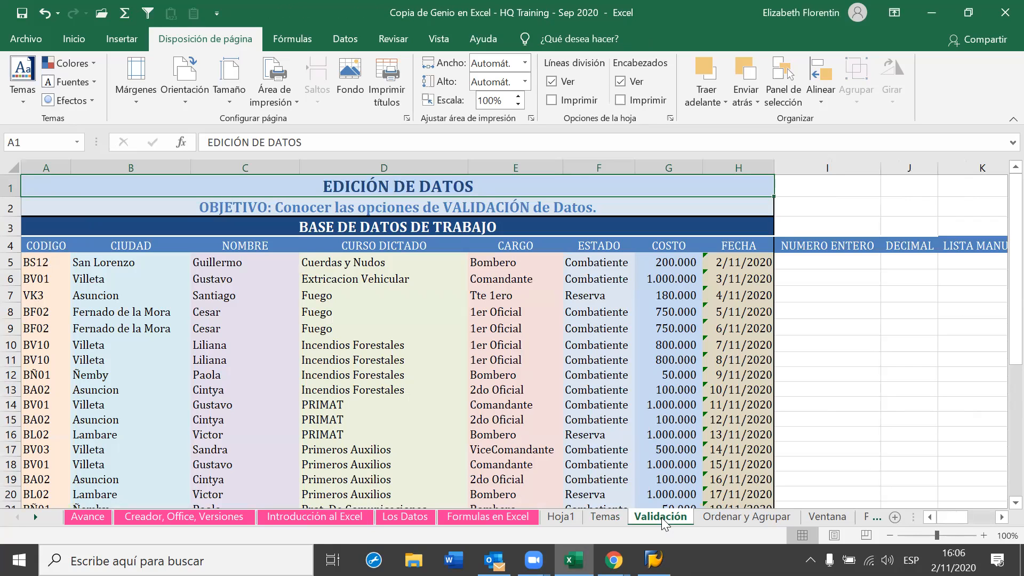
left_click(21, 36)
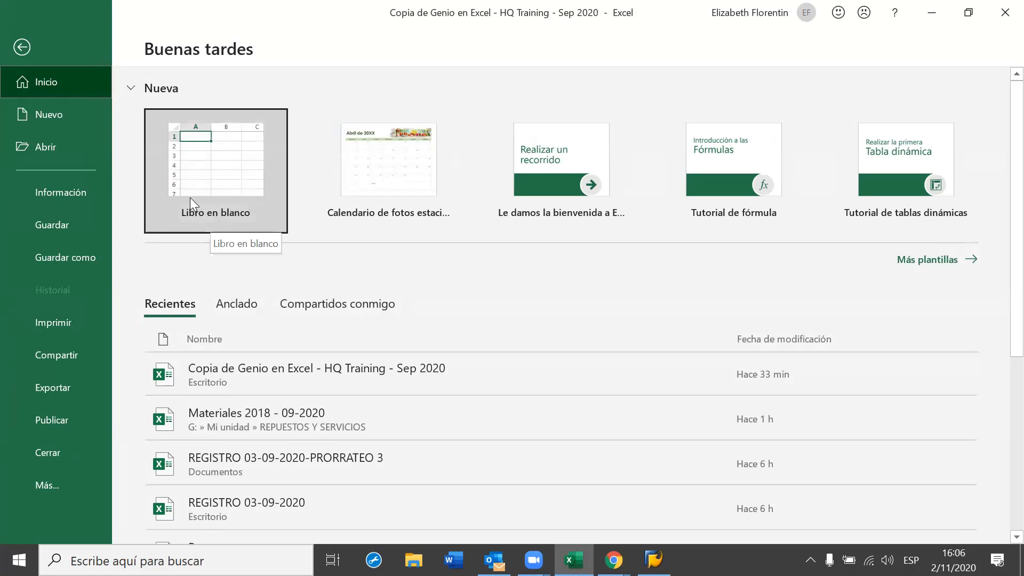
Review the Información page's Proteger libro options showing the Validaciones sheet is locked
left_click(73, 197)
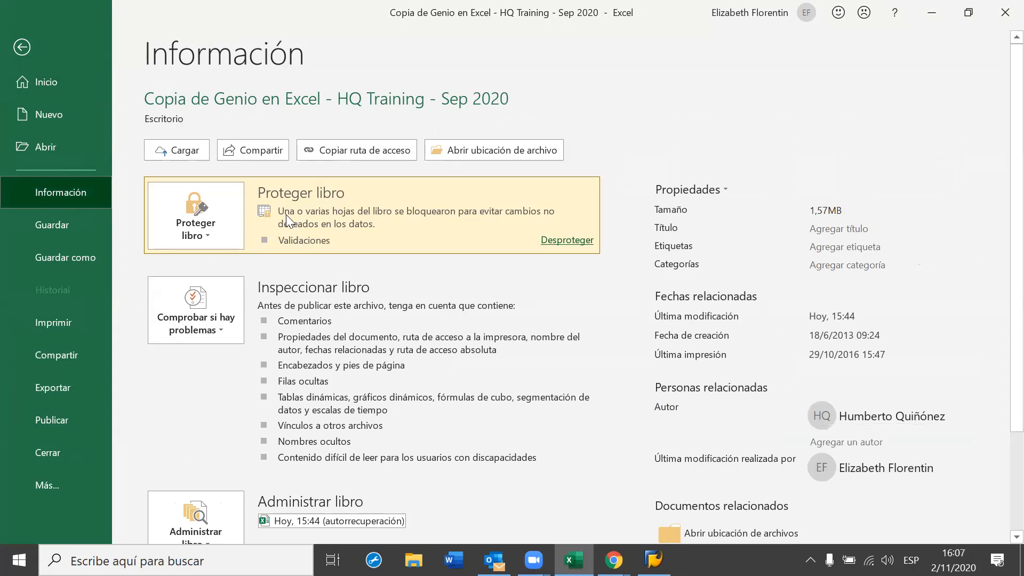
left_click(209, 234)
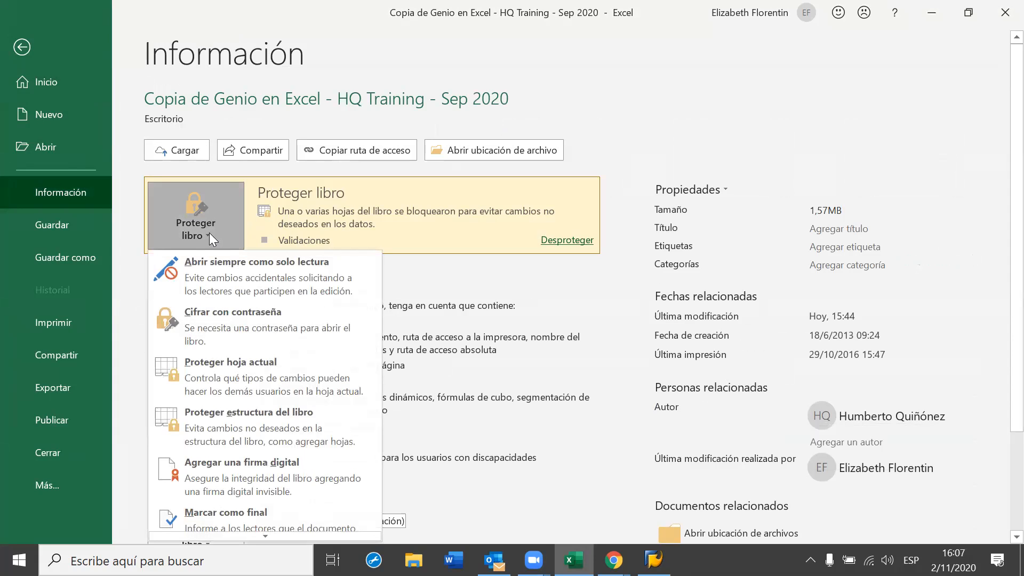
left_click(209, 233)
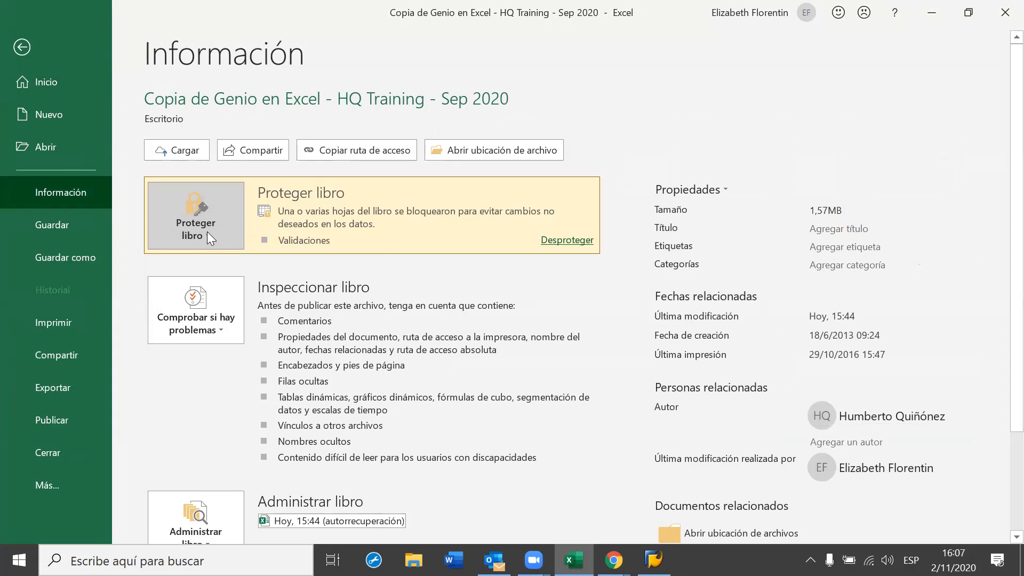
left_click(207, 232)
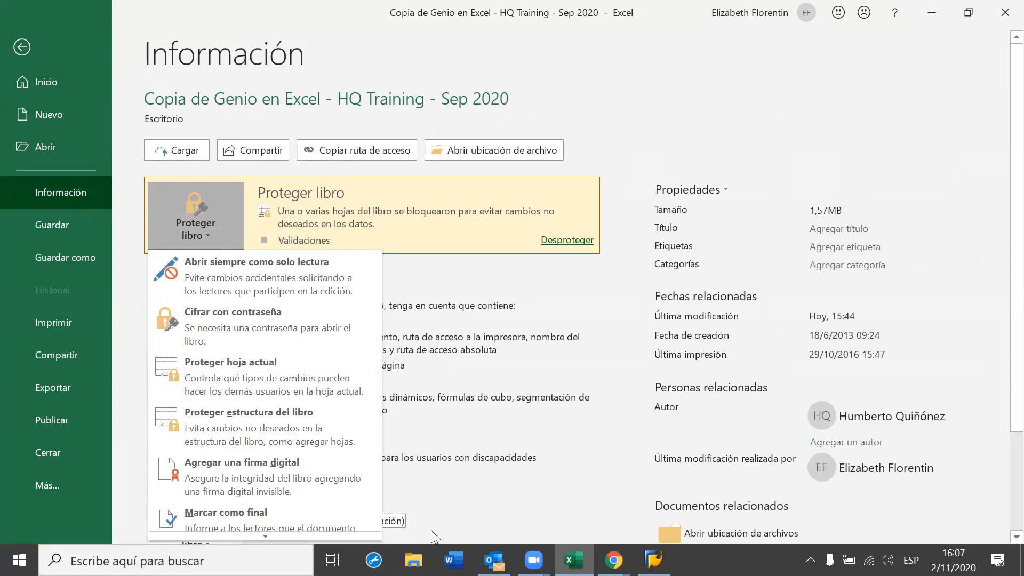
scroll(264, 469, "down", 1)
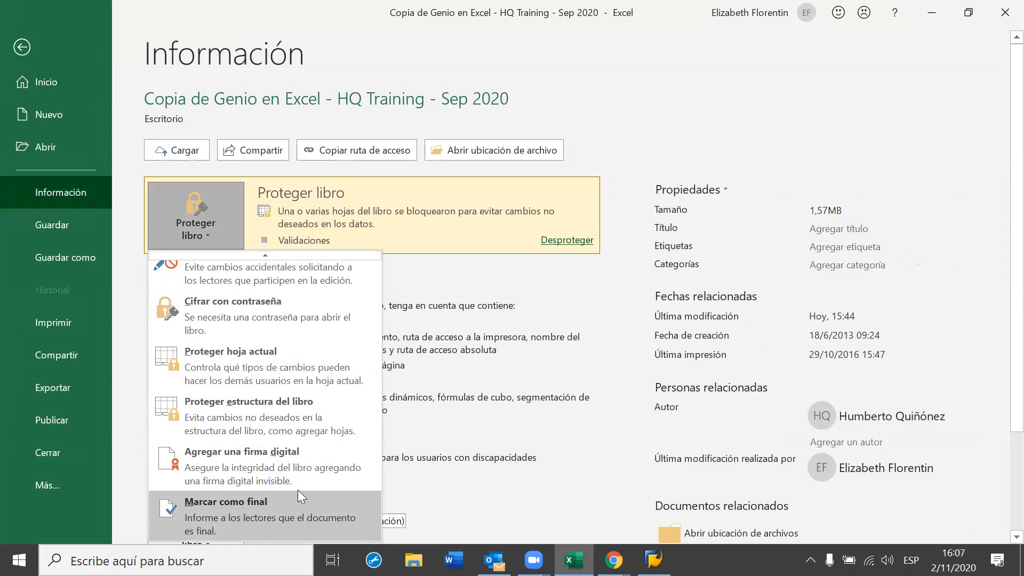
scroll(284, 476, "up", 1)
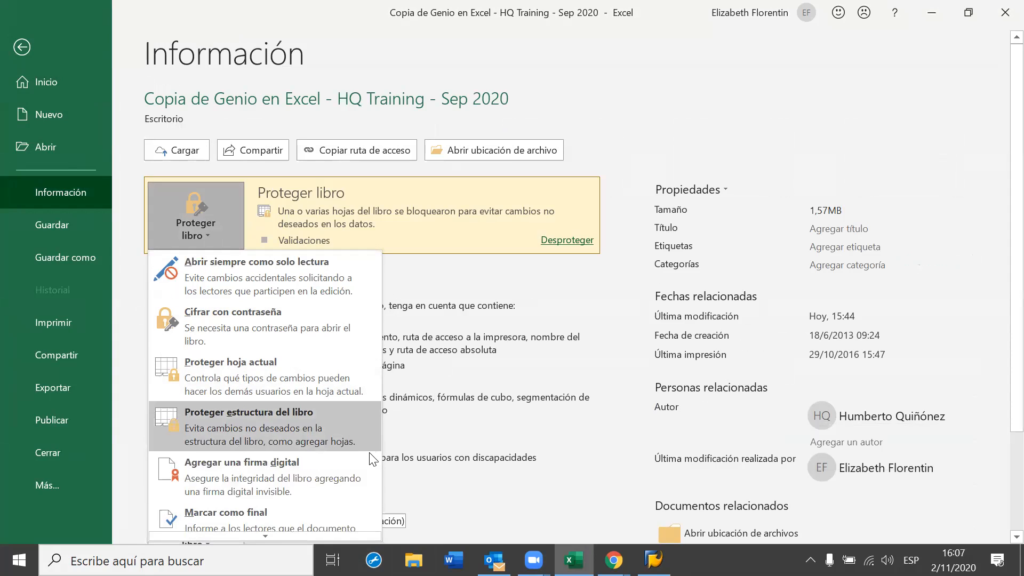
left_click(481, 465)
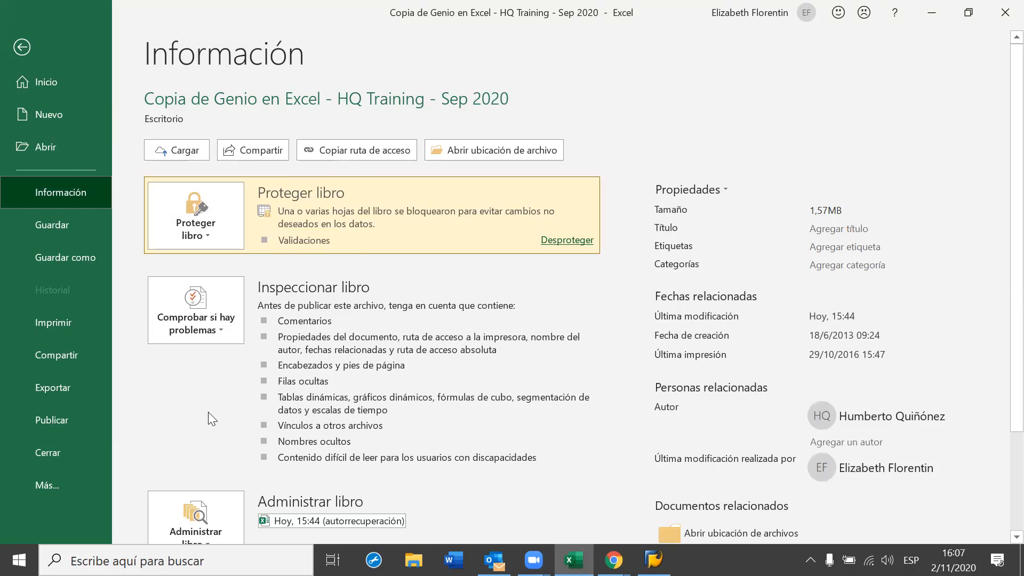
scroll(208, 412, "down", 2)
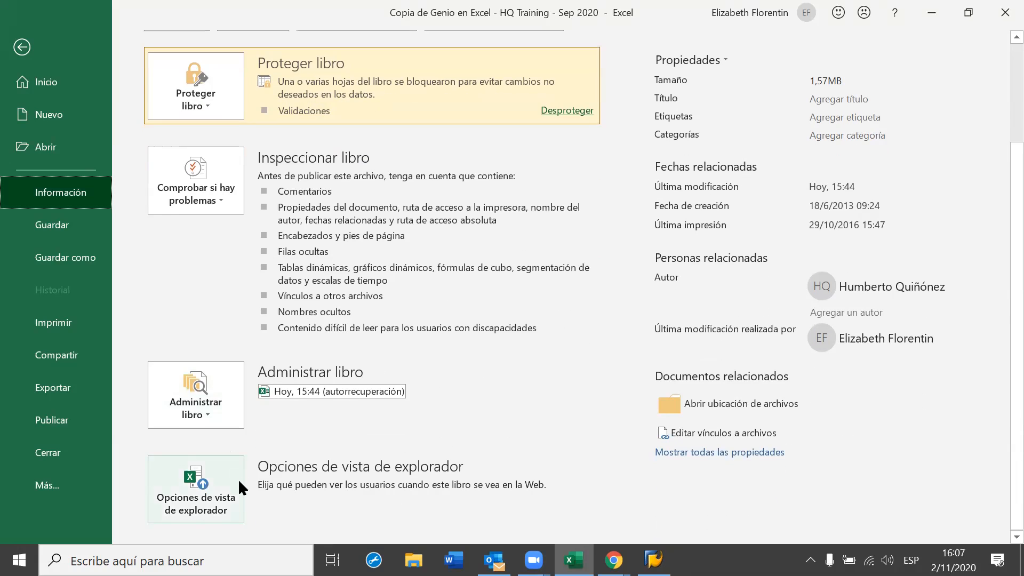
scroll(238, 478, "up", 2)
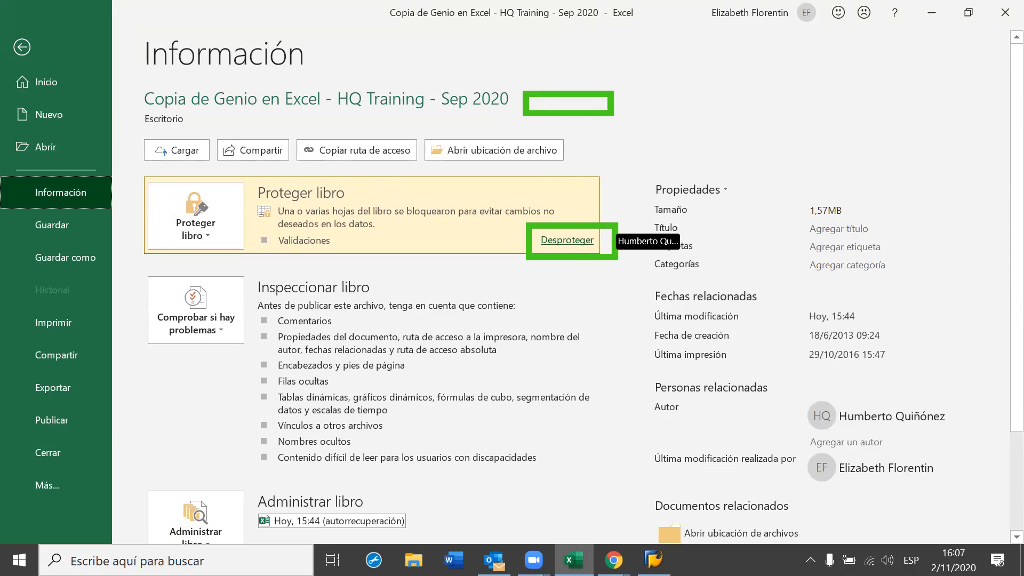
Unprotect the Validaciones sheet by entering its password, after one cancelled attempt
left_click(566, 240)
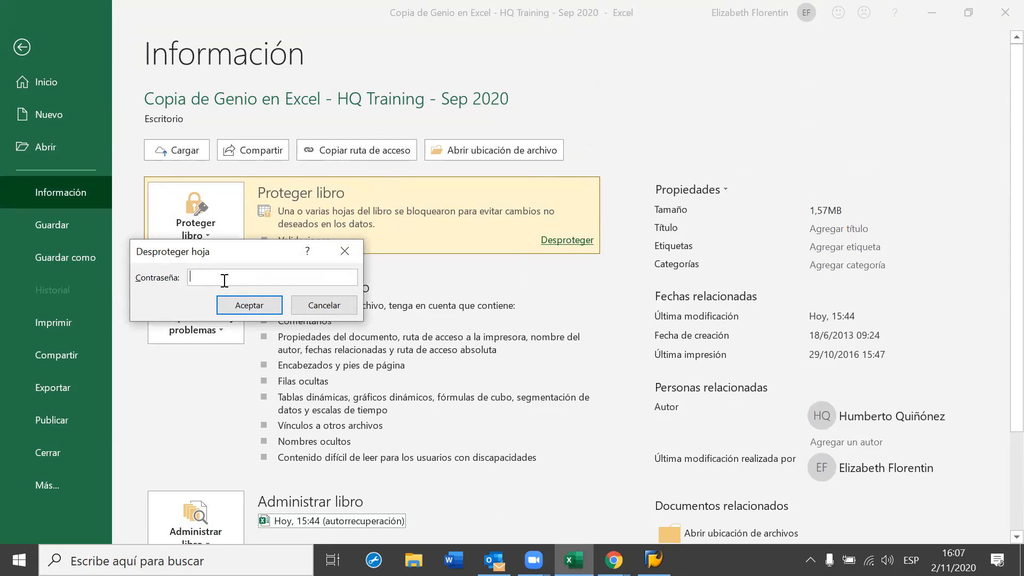
left_click(328, 305)
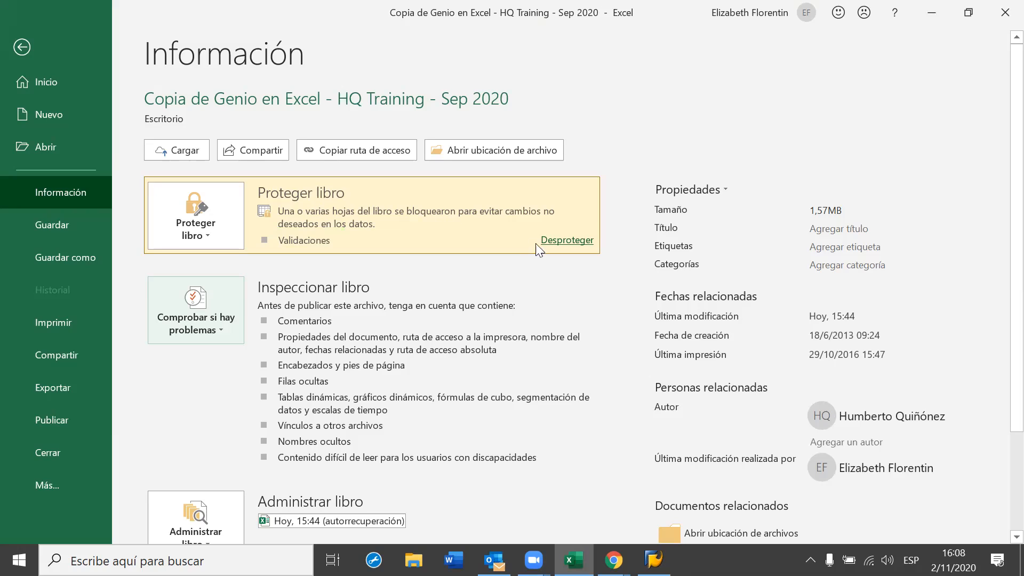
left_click(560, 241)
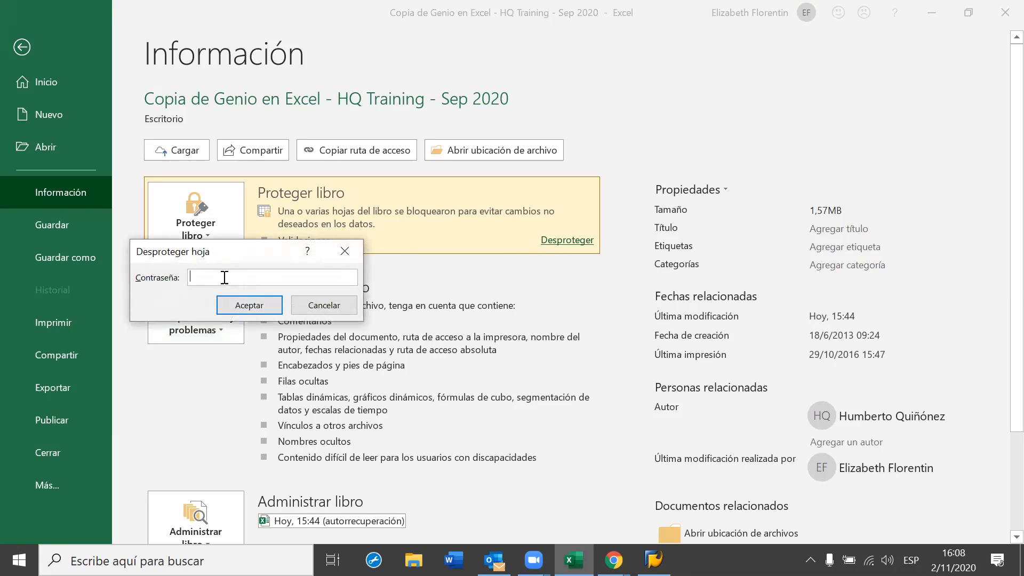
type("123")
key("Return")
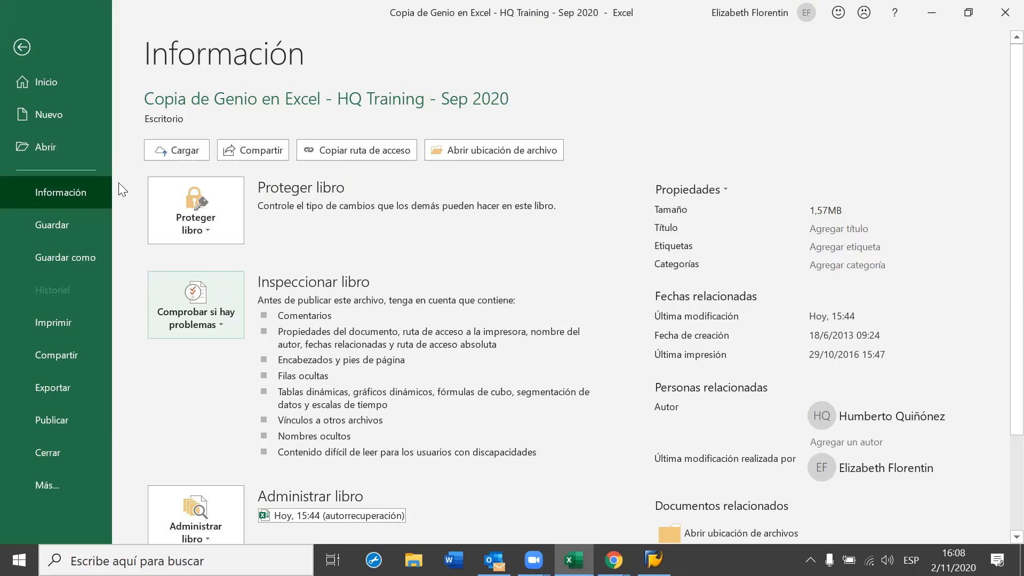
Back on the Temas sheet, apply the Galería theme and deselect the org chart
left_click(22, 53)
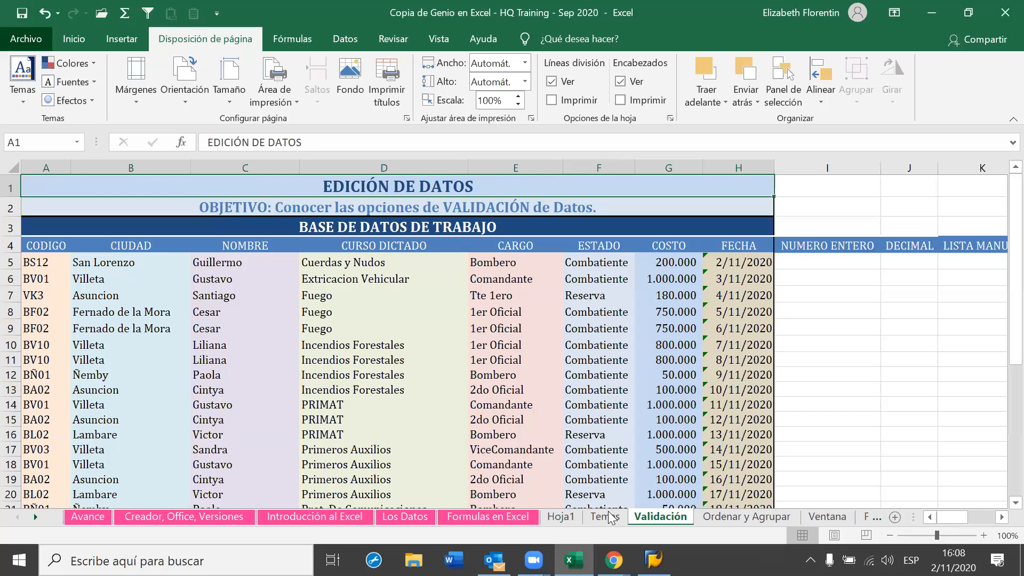
key("ctrl+Page_Up")
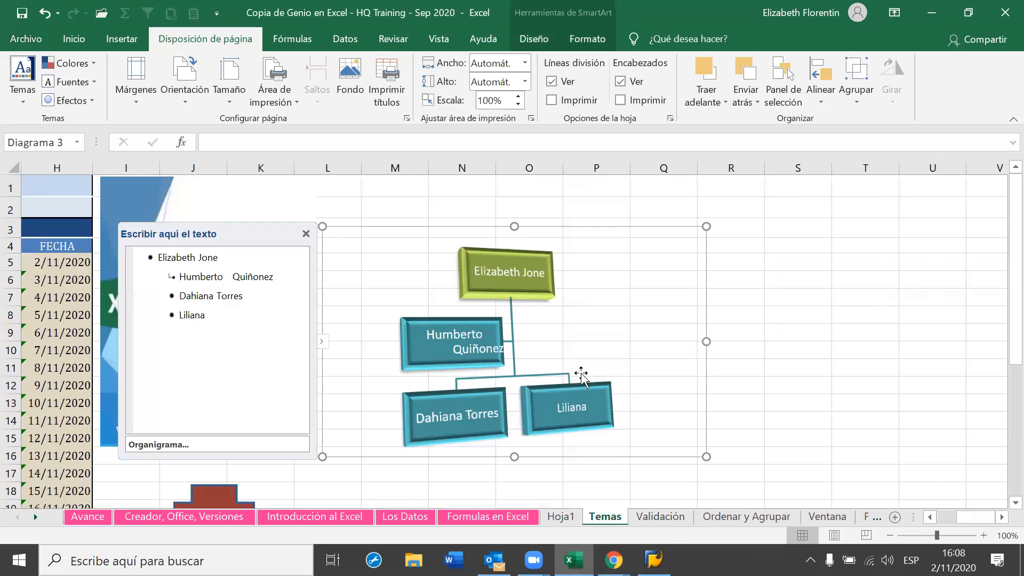
left_click(23, 96)
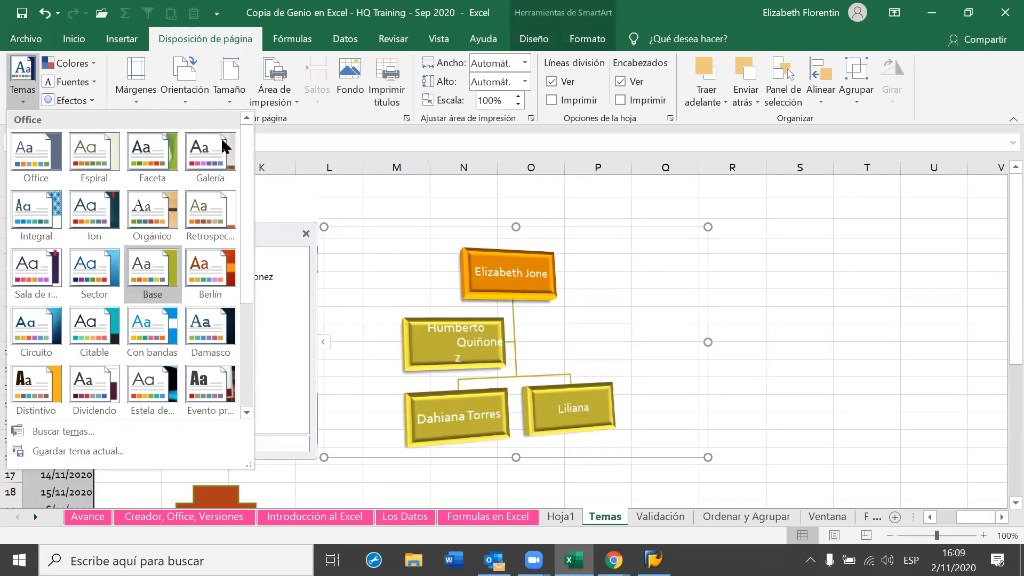
left_click(425, 411)
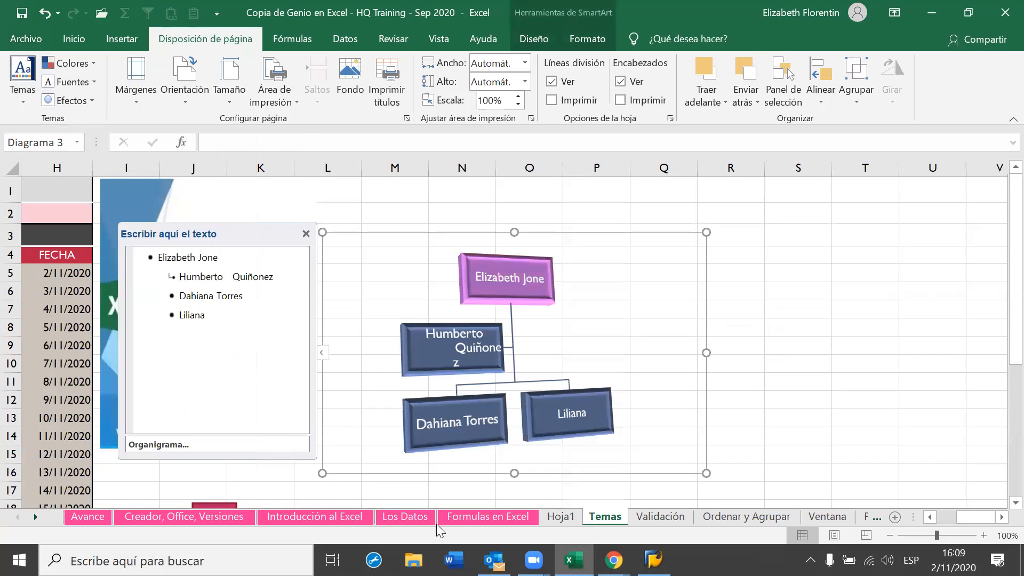
left_click(445, 469)
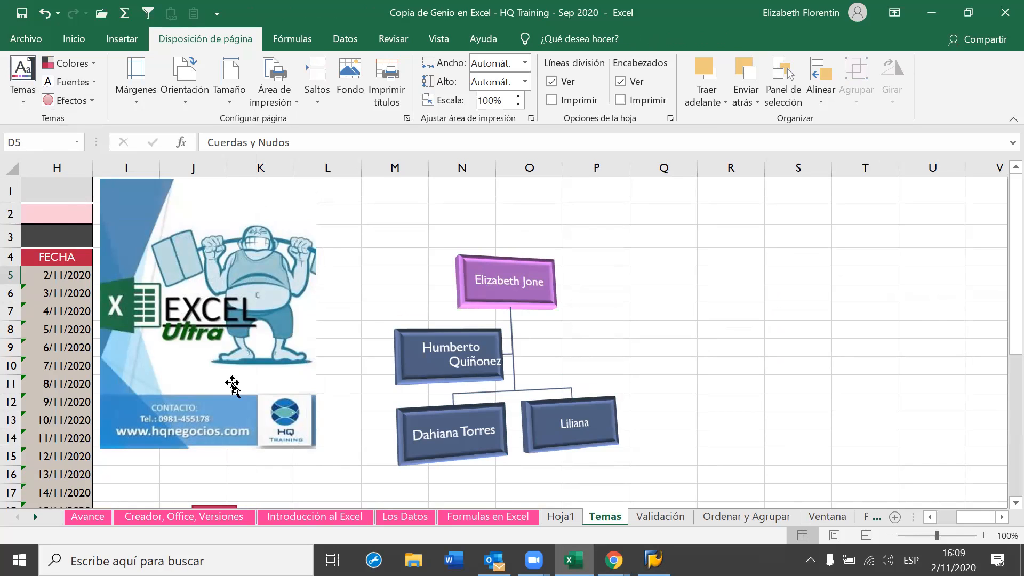
Scroll the Temas sheet back to column A and row 1 to show the whole course table
left_click(930, 517)
left_click(931, 516)
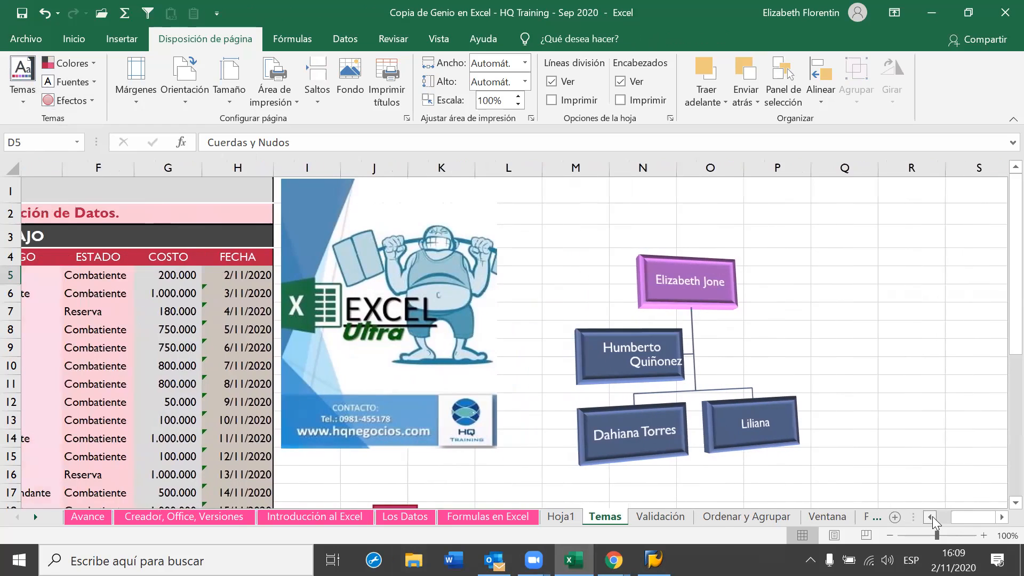
left_click(930, 516)
scroll(222, 472, "left", 3)
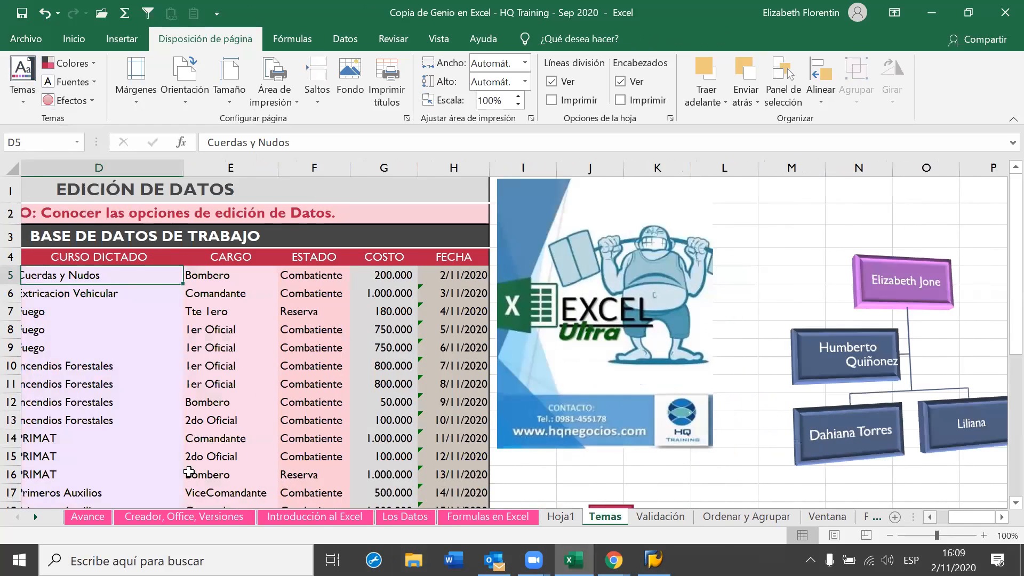
scroll(189, 471, "left", 3)
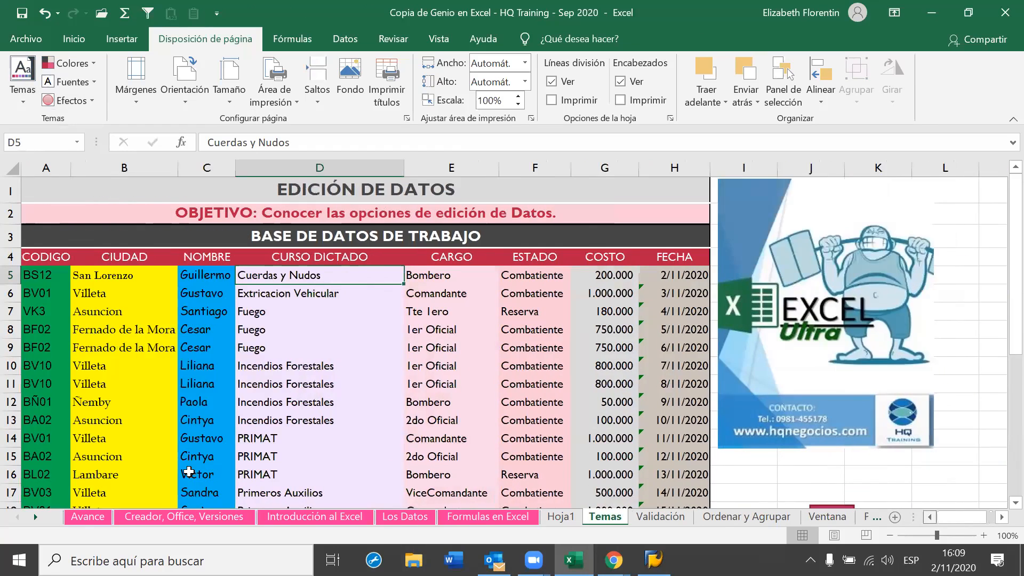
scroll(190, 472, "down", 2)
scroll(189, 471, "up", 2)
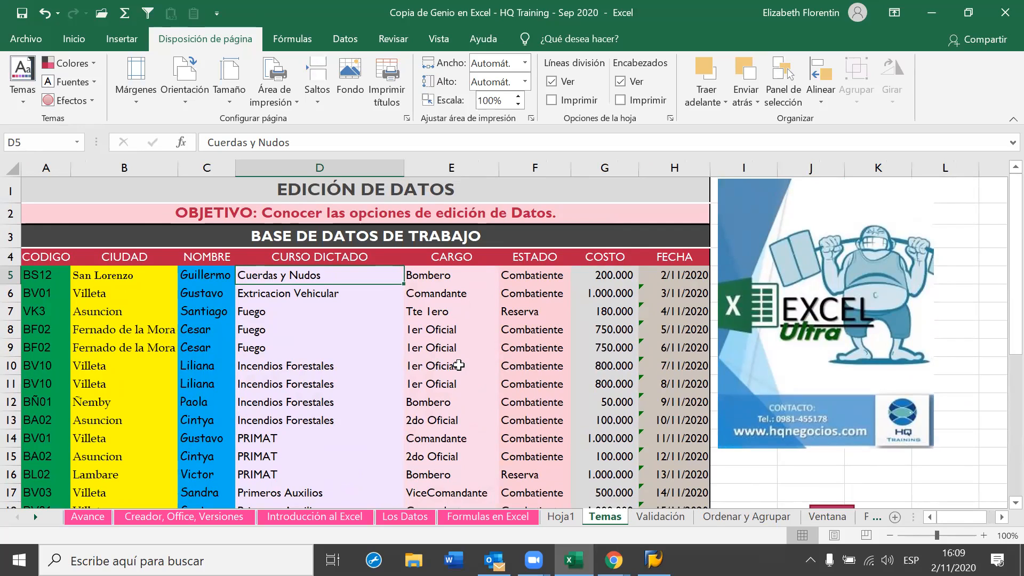
scroll(624, 407, "down", 3)
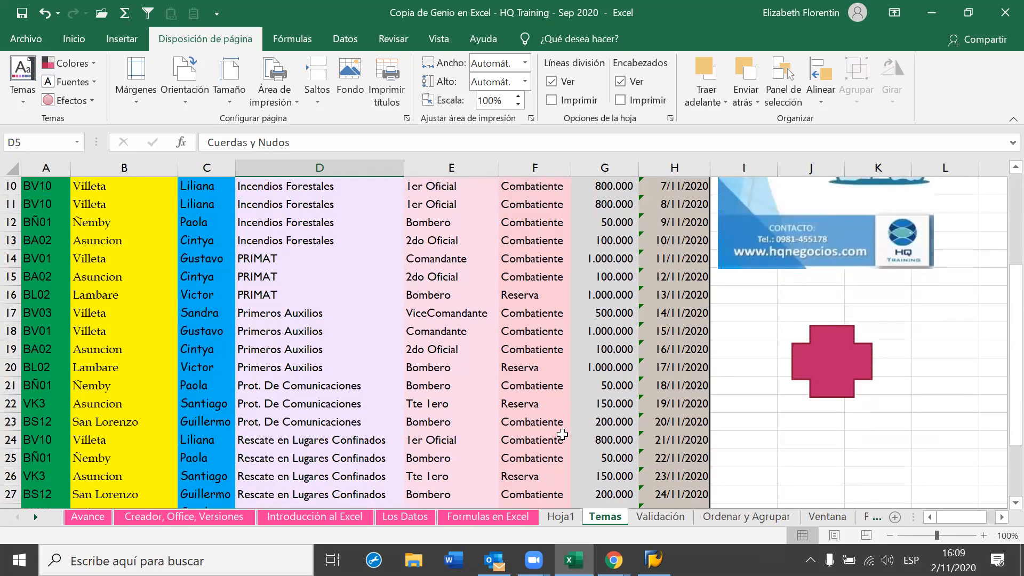
scroll(563, 435, "up", 3)
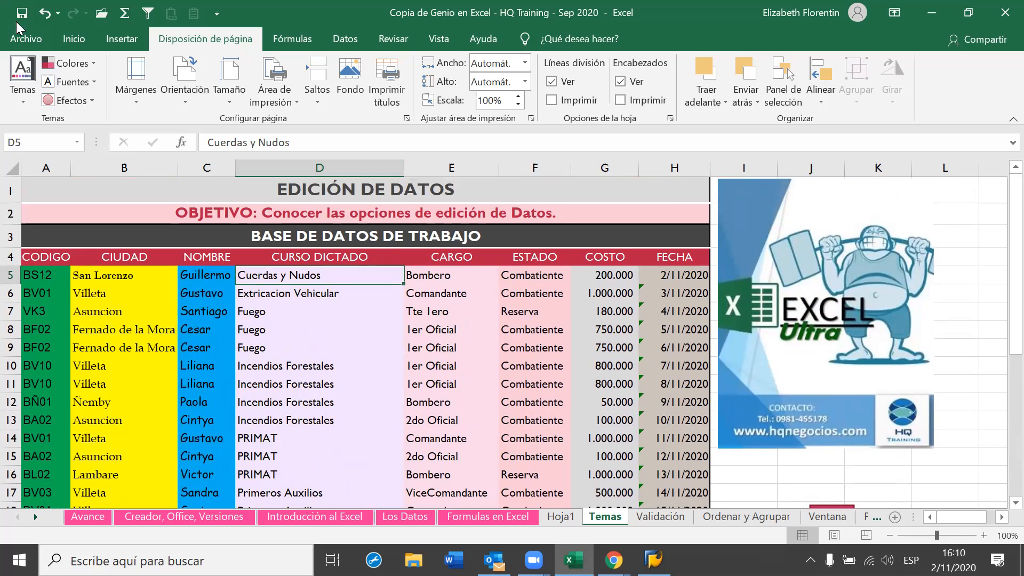
On Inicio, review the Color de relleno theme colours and close the palette unchanged
left_click(71, 45)
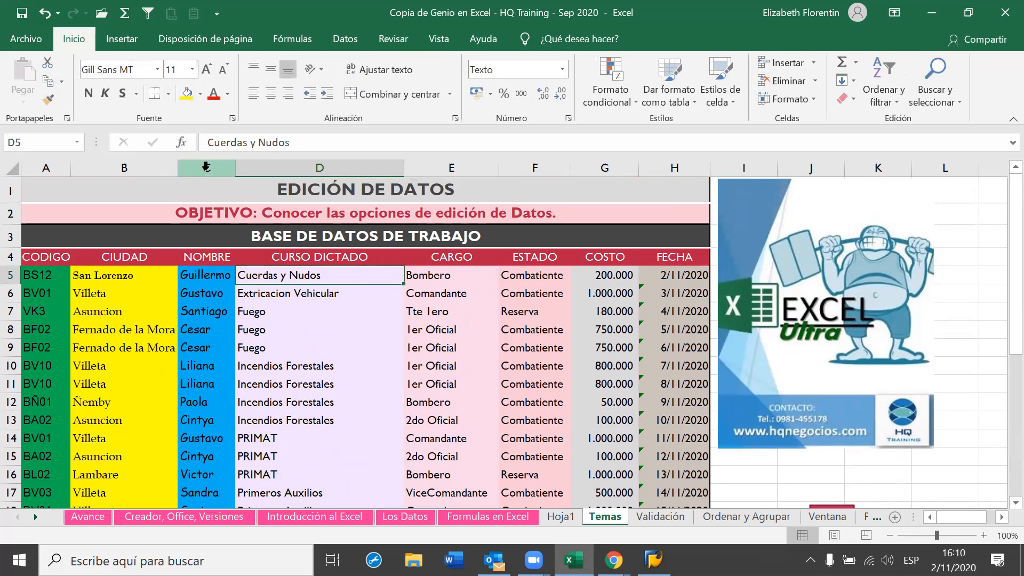
left_click(200, 94)
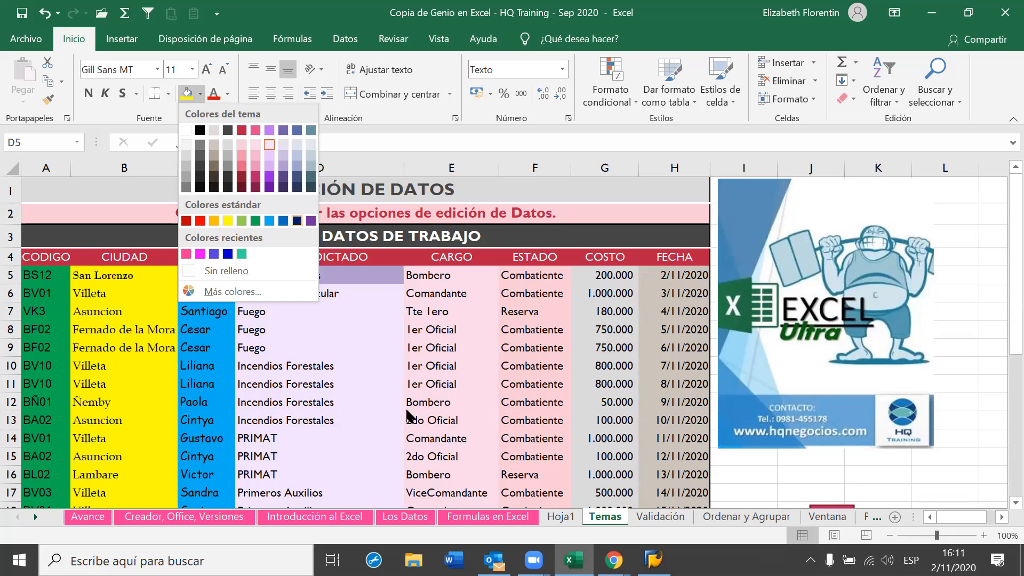
left_click(386, 327)
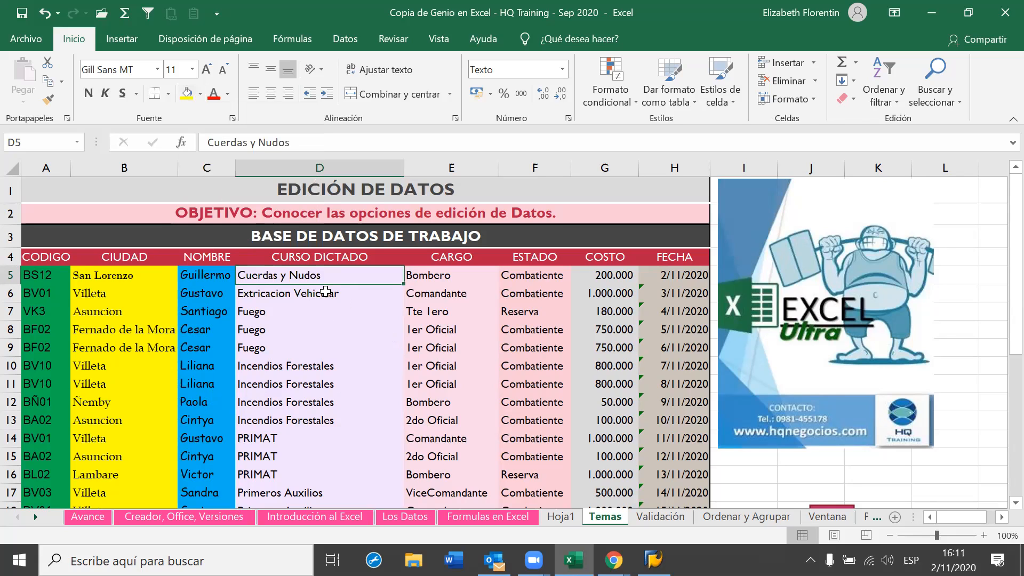
left_click(157, 69)
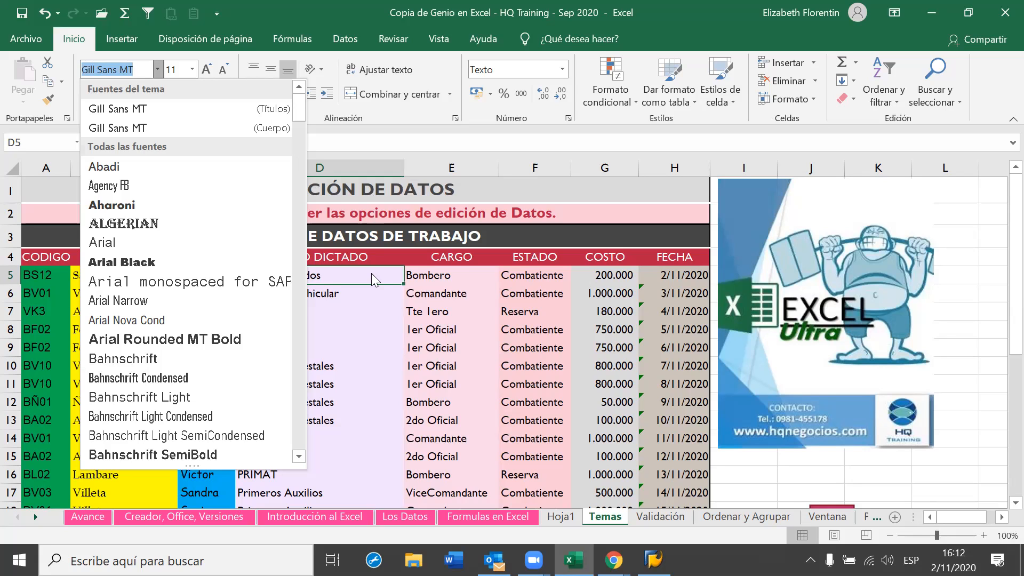
left_click(357, 315)
Bring the org chart into view, select it and show its SmartArt Diseño options
left_click(1002, 517)
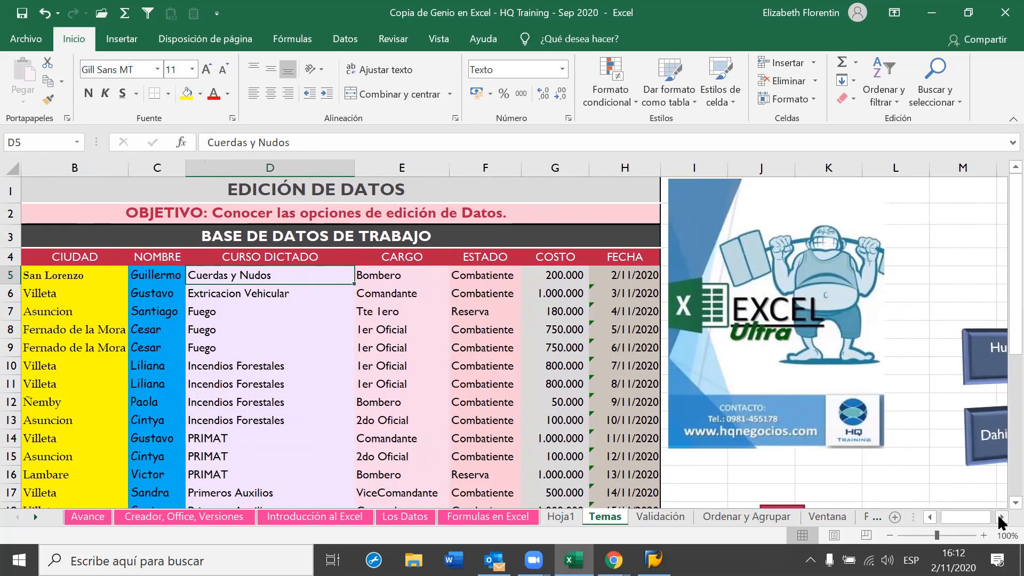
left_click(1001, 517)
left_click(1001, 517)
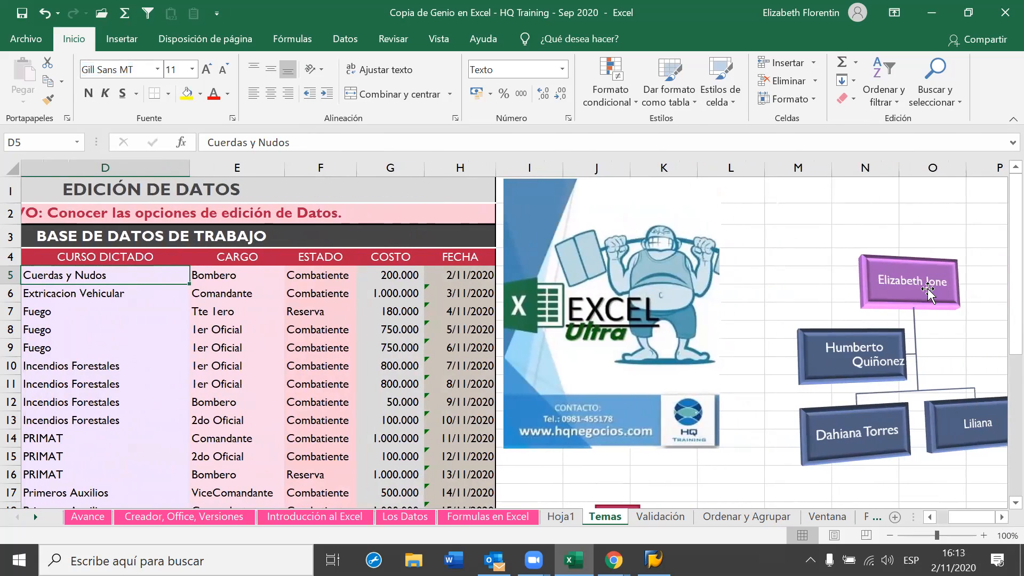
left_click(927, 290)
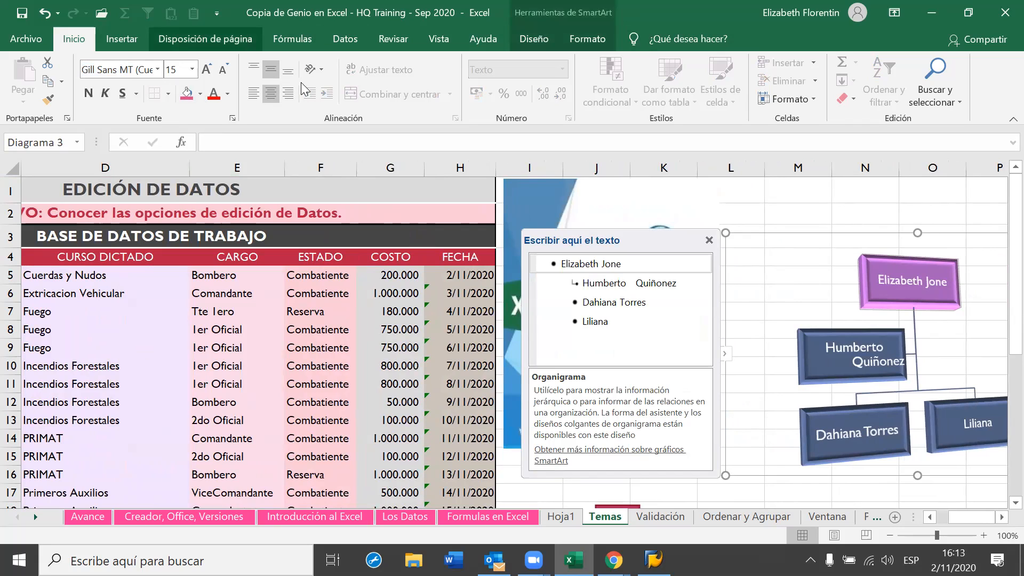
left_click(219, 40)
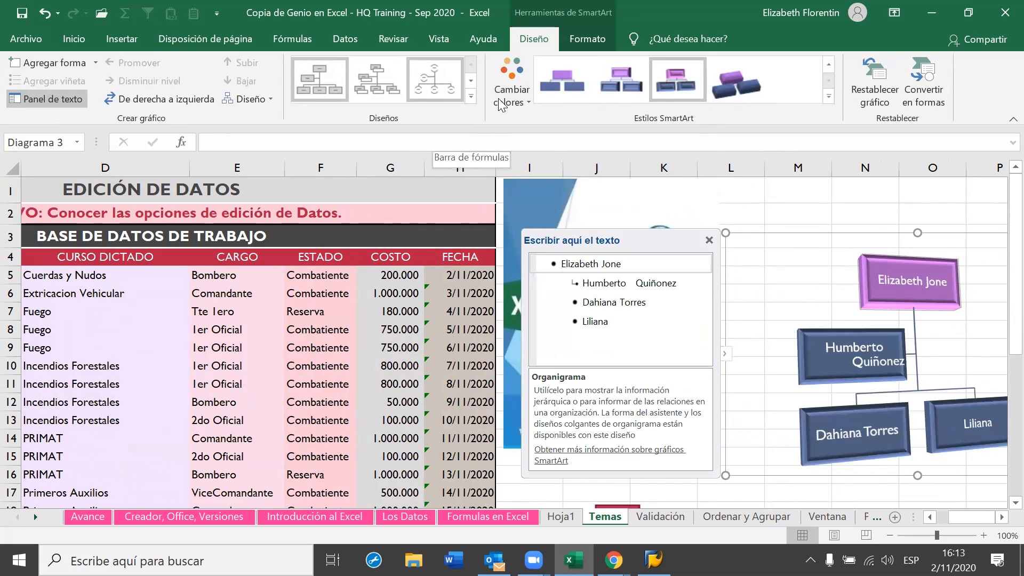
Preview the Cambiar colores schemes for the org chart, then click cell E5 to close them unapplied
left_click(526, 99)
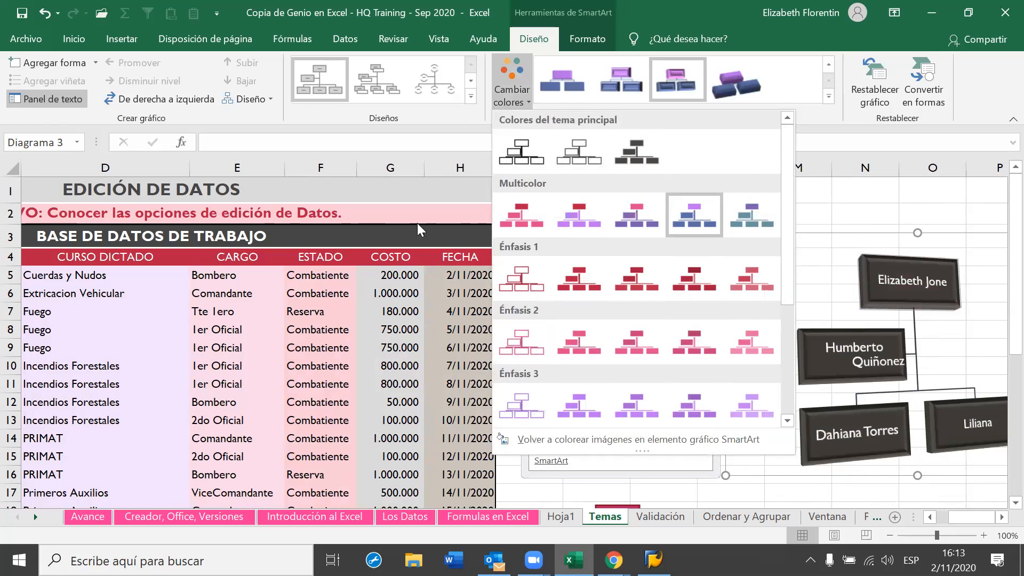
left_click(253, 279)
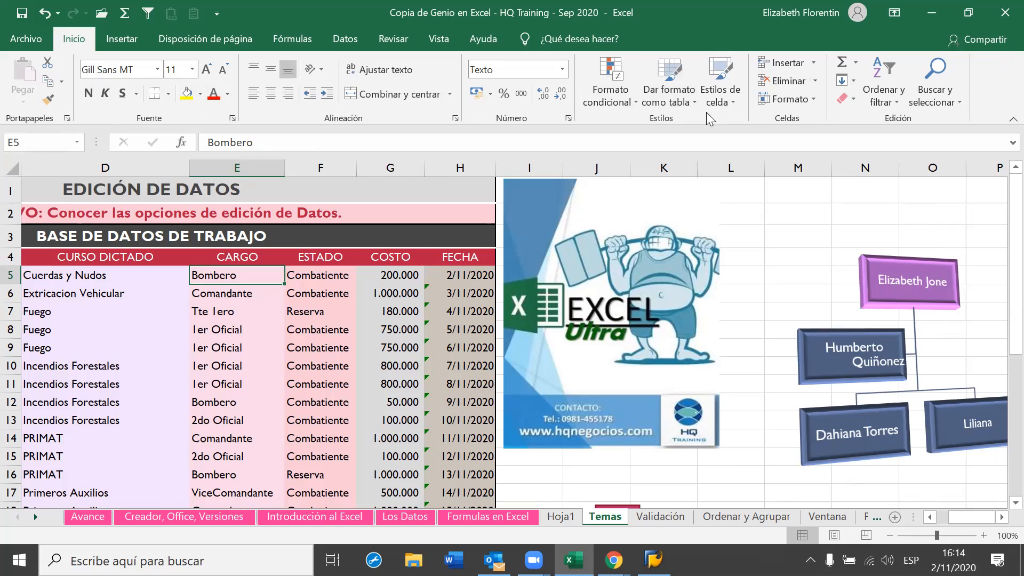
Browse the Dar formato como tabla styles without applying one, then show the Disposición de página tools
left_click(691, 103)
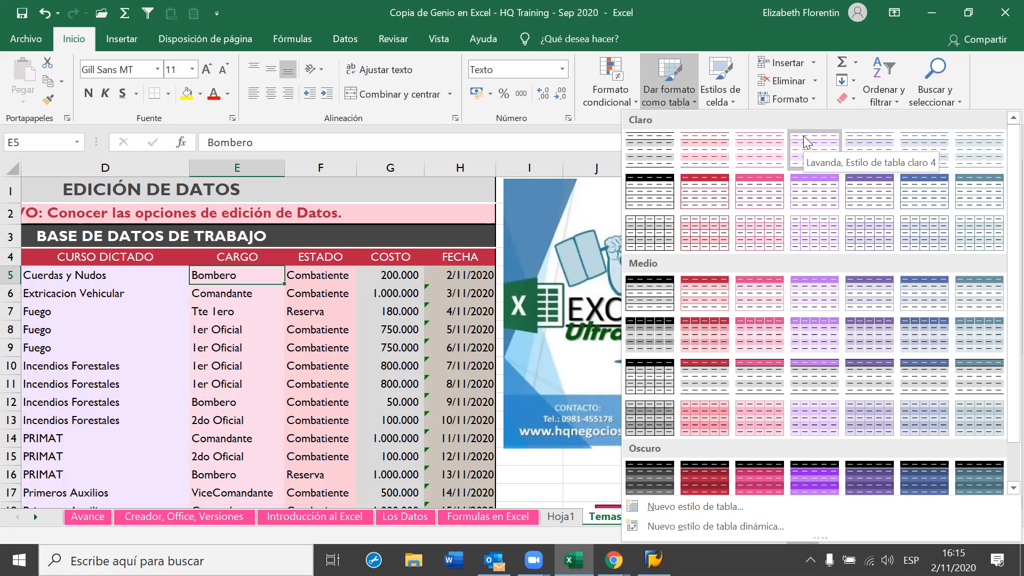
left_click(273, 271)
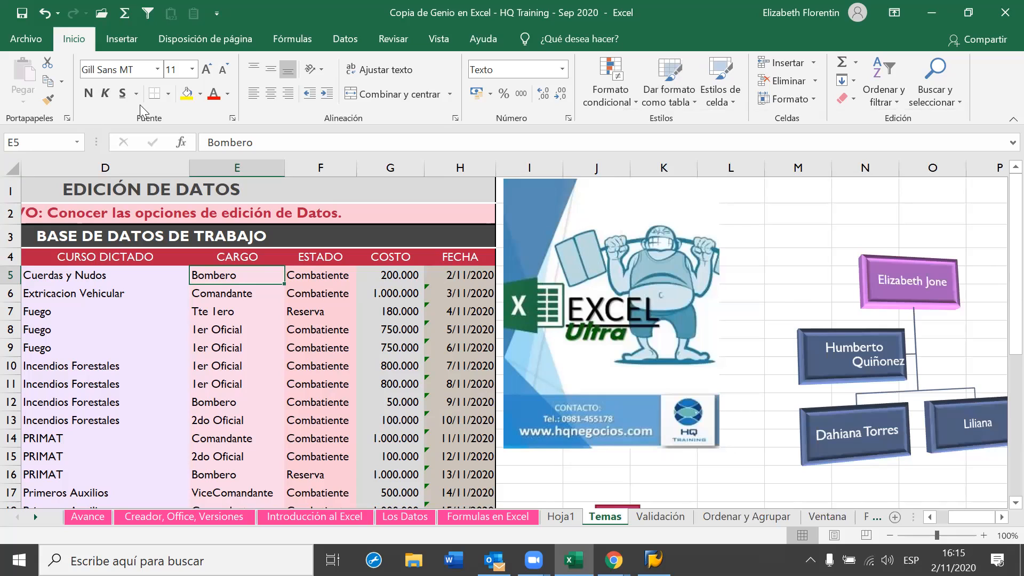
left_click(224, 41)
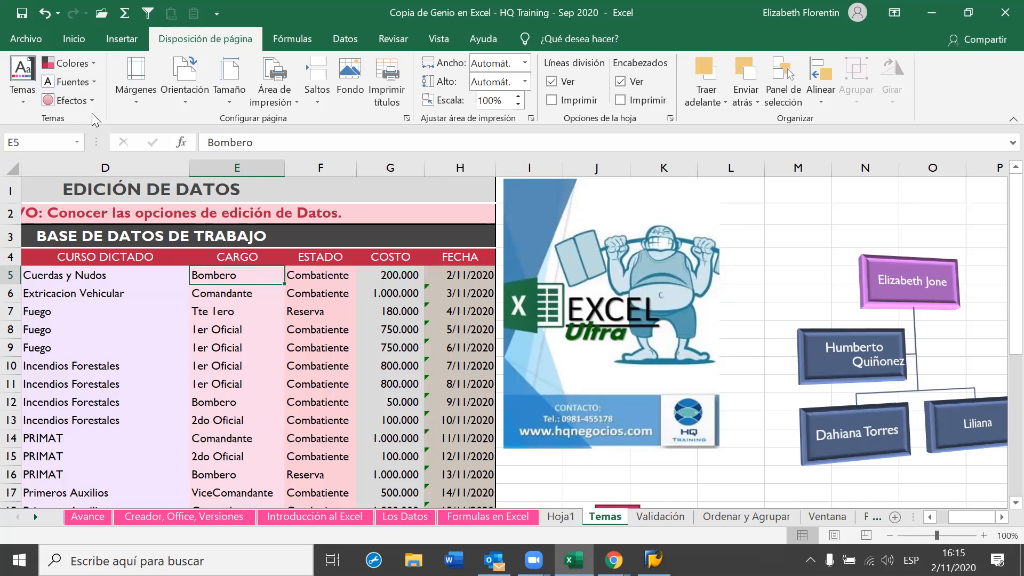
Show the Colores theme gallery and scroll through the colour schemes to preview them
left_click(94, 66)
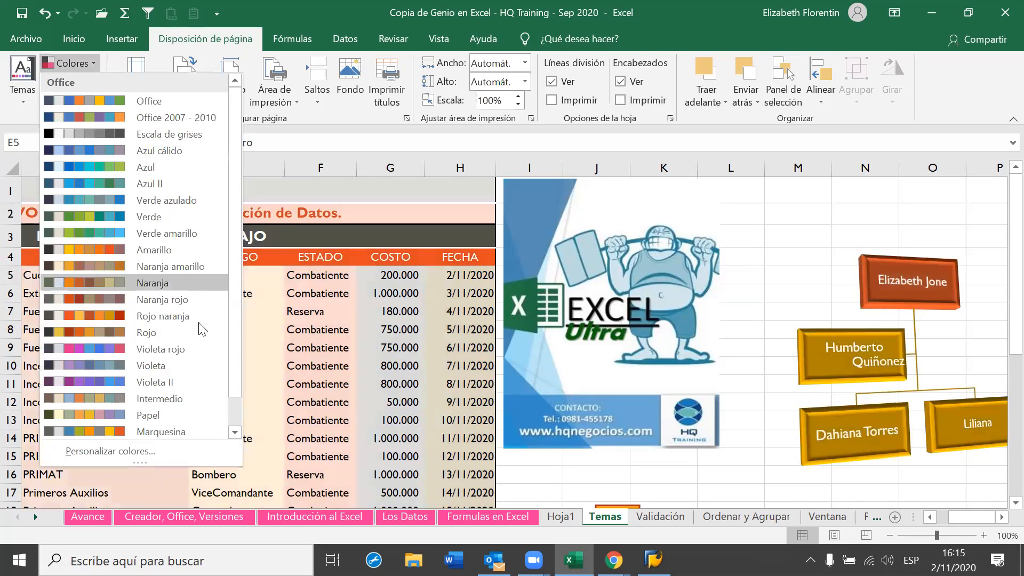
scroll(197, 320, "down", 1)
scroll(113, 213, "up", 1)
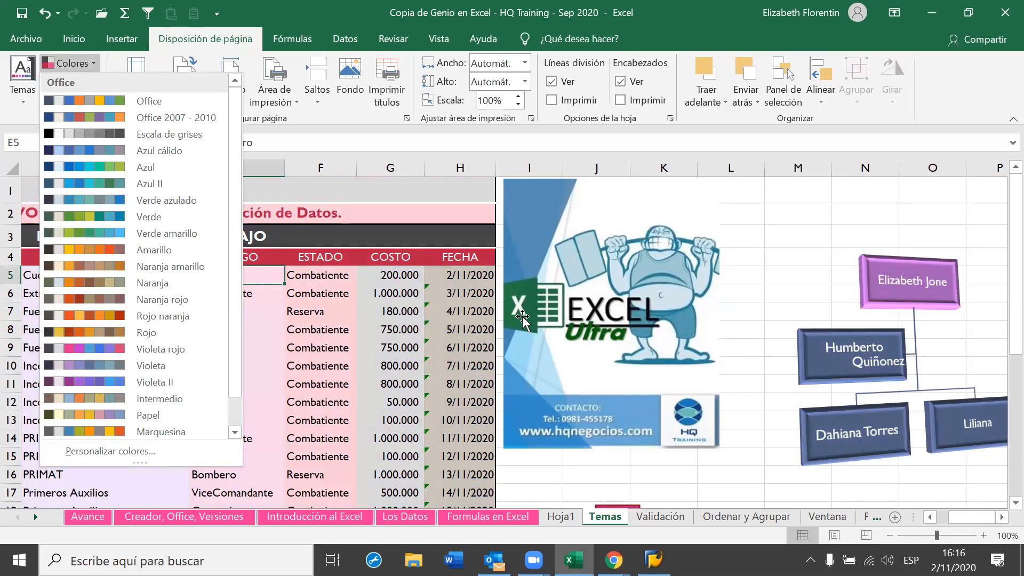
Start a new custom theme colour set, give it a name, and make Énfasis 1 bright red
left_click(137, 453)
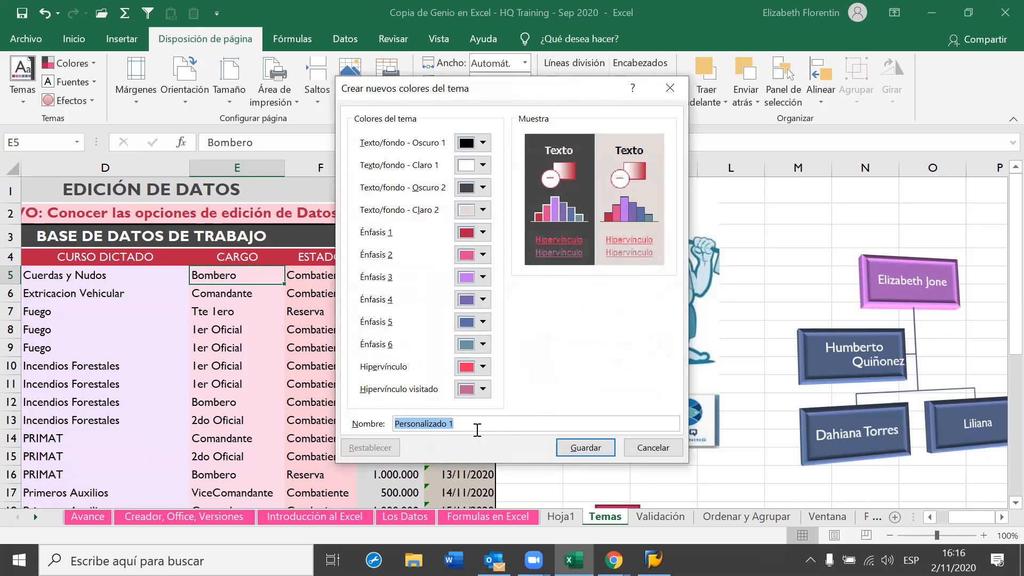
key("BackSpace")
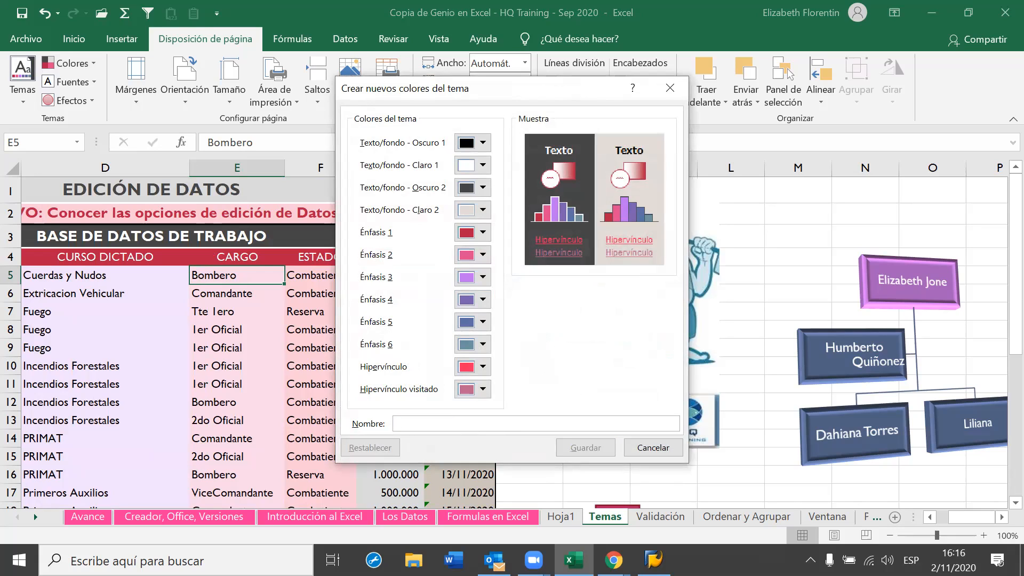
type("Eli")
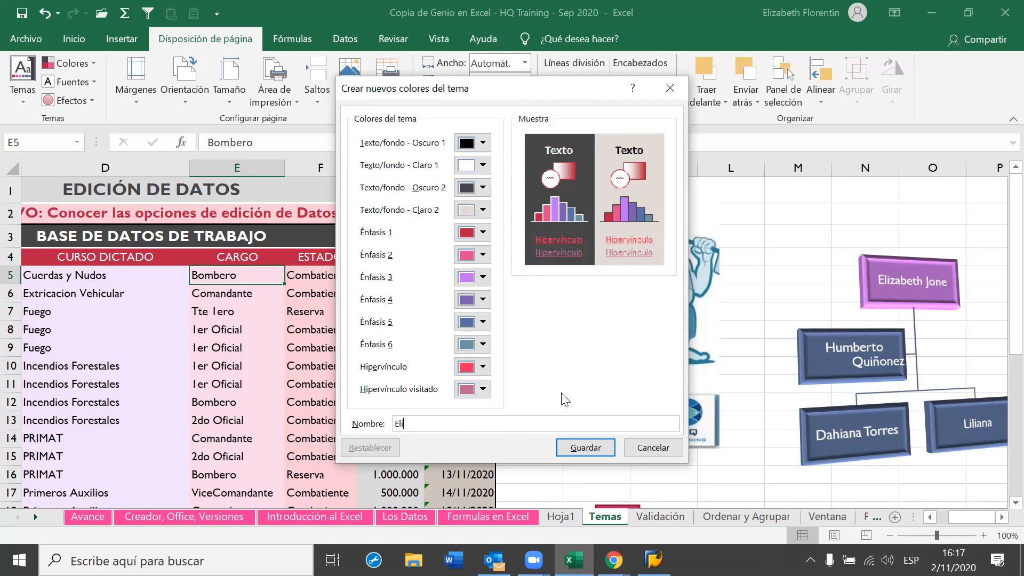
type("zabeth")
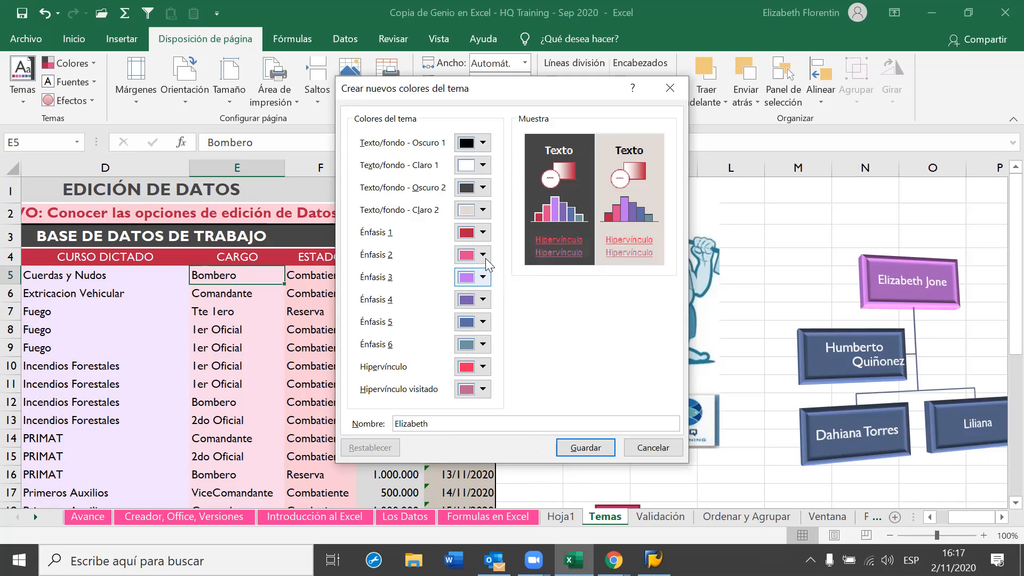
left_click(485, 232)
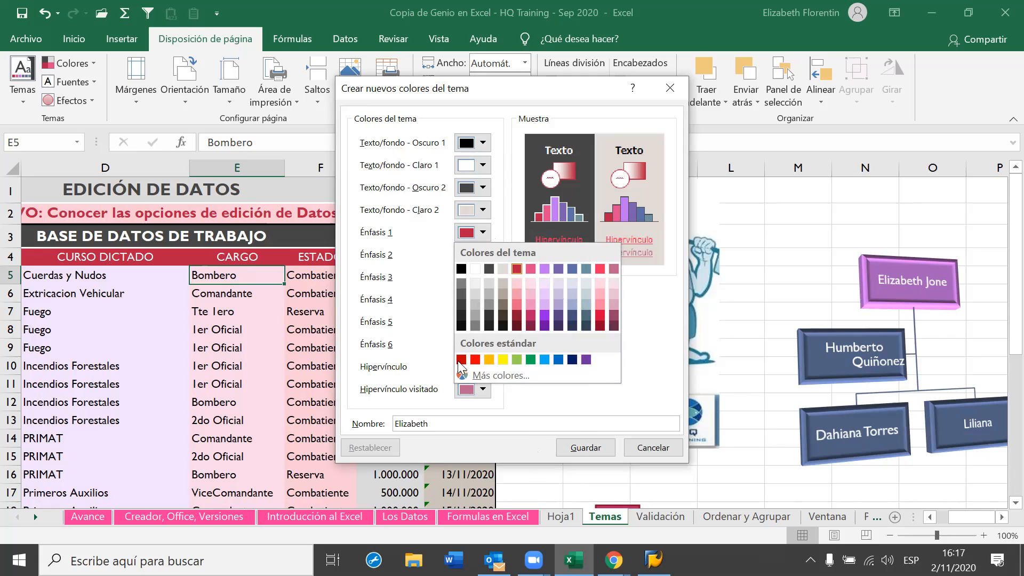
left_click(475, 360)
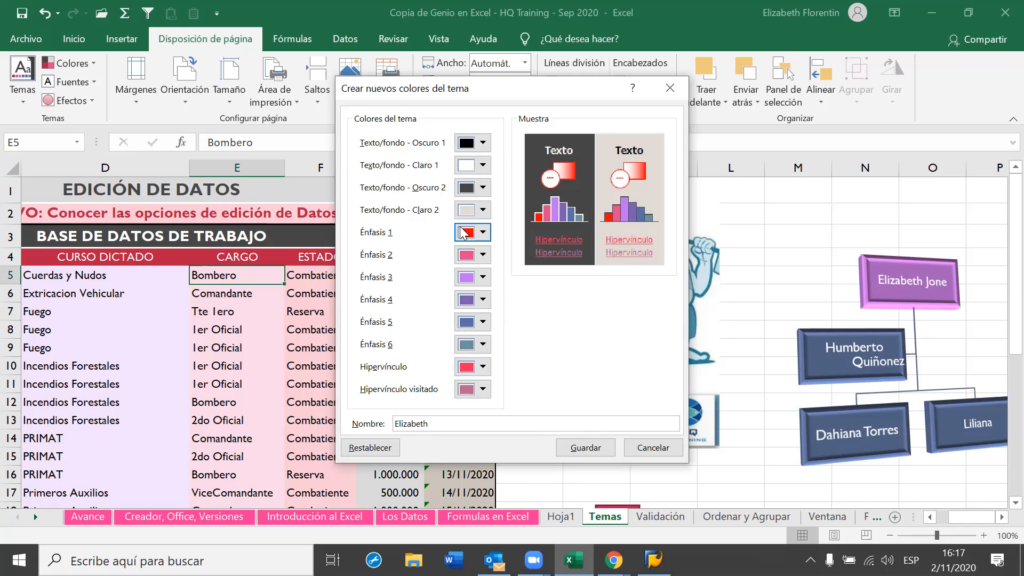
Set Énfasis 2 dark red, 3 orange, 4 yellow, 5 light green and 6 green
left_click(483, 255)
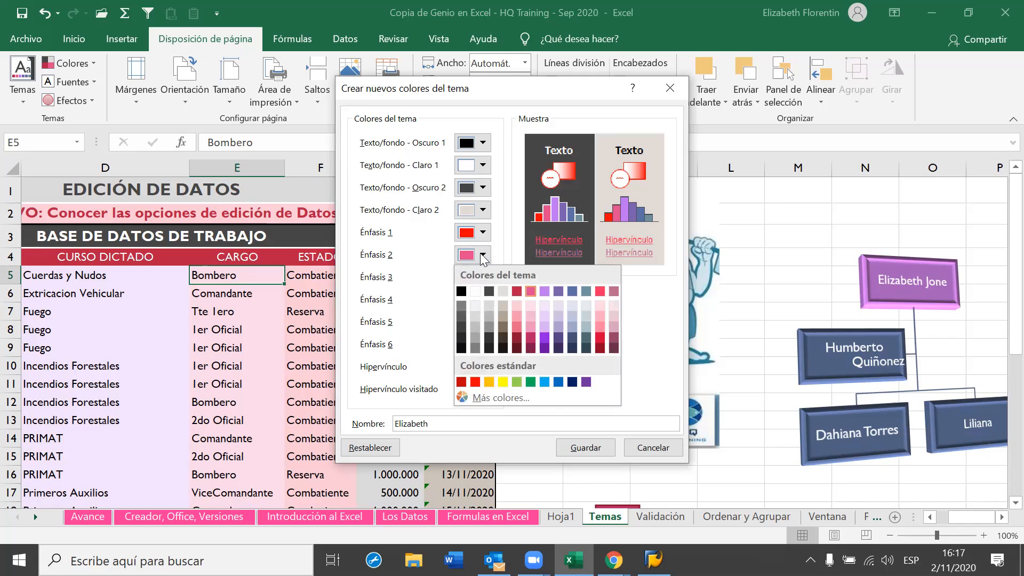
left_click(475, 303)
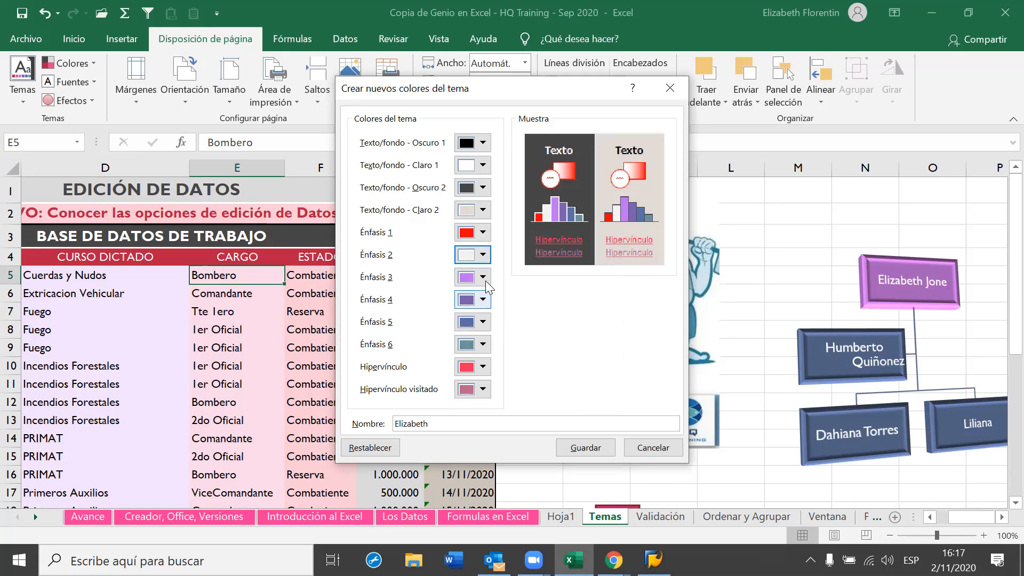
left_click(483, 255)
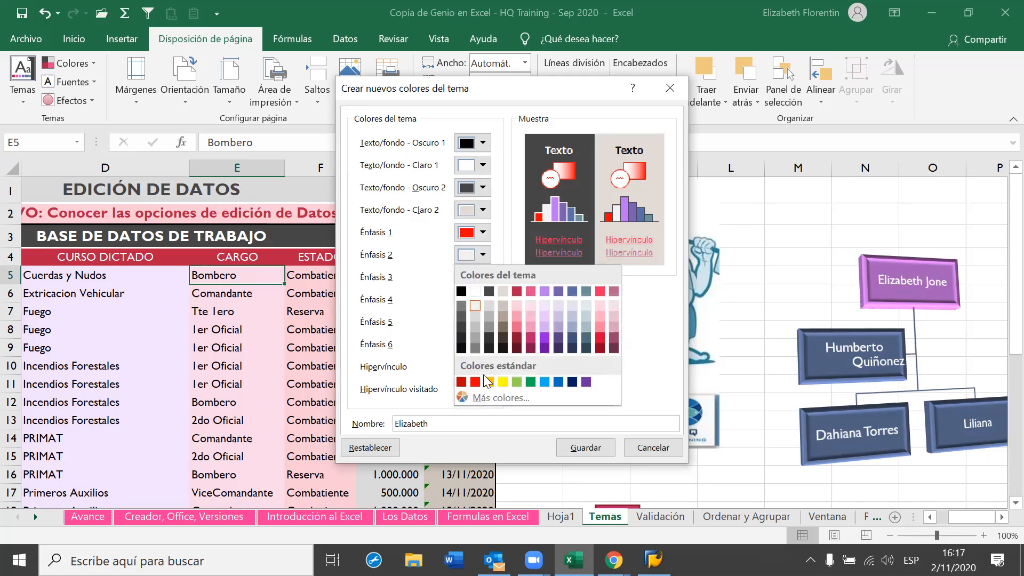
left_click(461, 381)
left_click(483, 277)
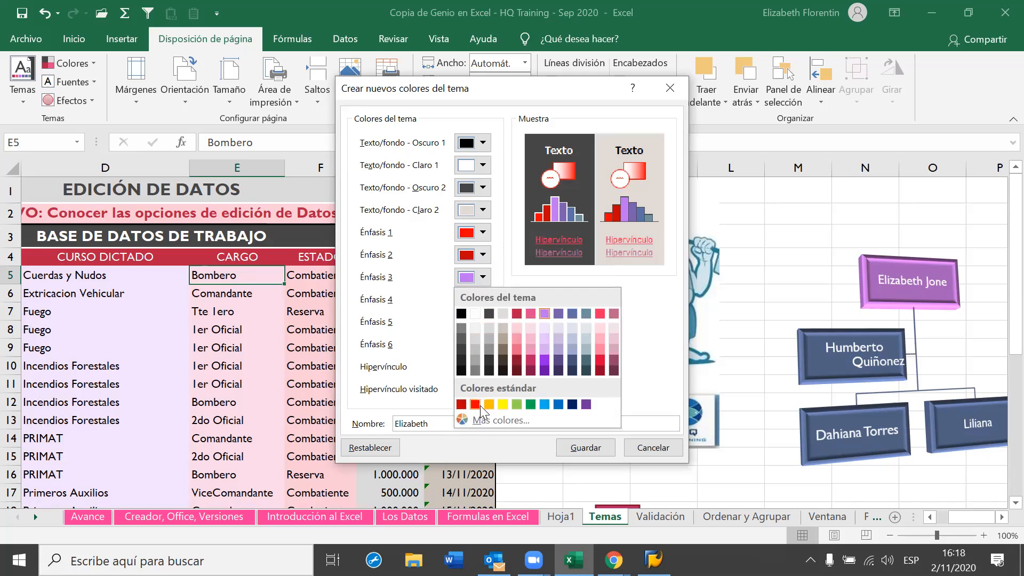
left_click(488, 403)
left_click(482, 299)
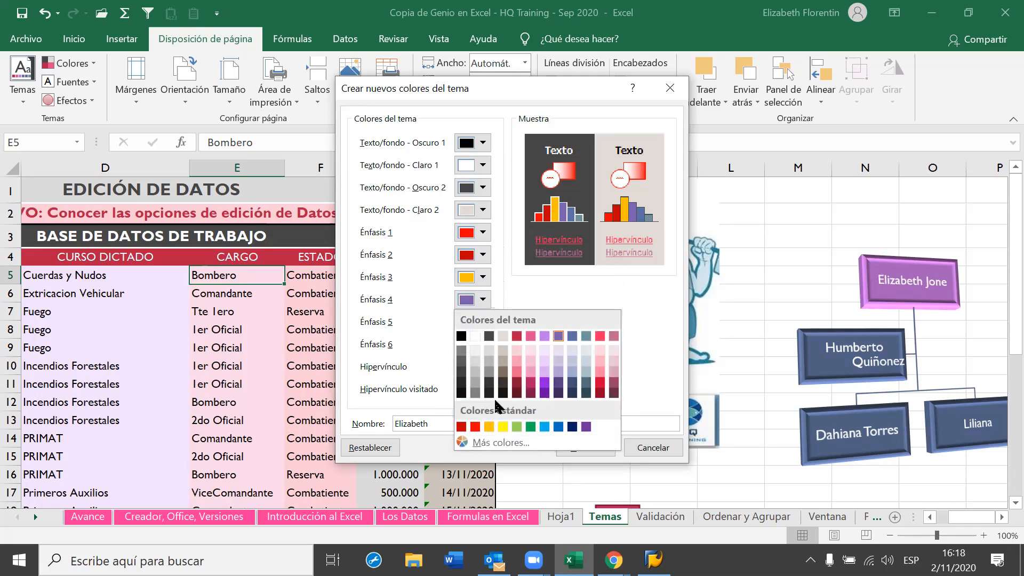
left_click(503, 425)
left_click(482, 321)
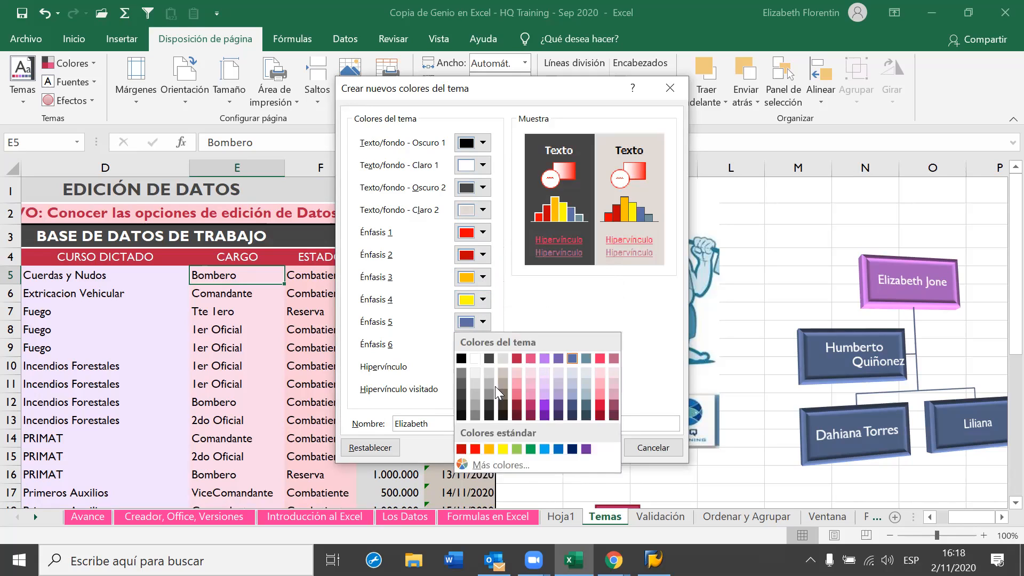
left_click(516, 448)
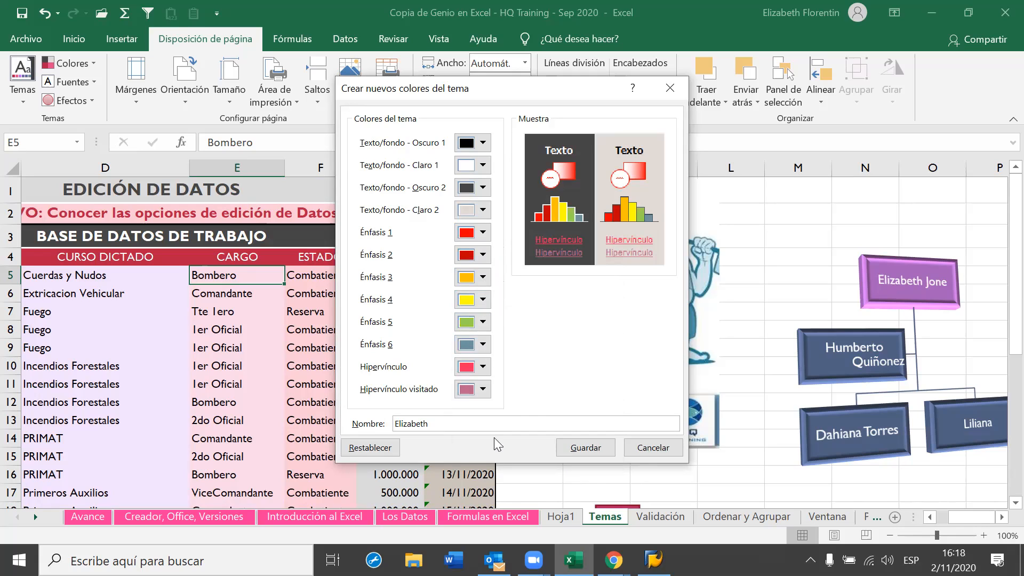
left_click(483, 343)
left_click(530, 471)
Make hyperlinks light blue and visited hyperlinks purple, then save the custom colour set
left_click(482, 368)
left_click(542, 494)
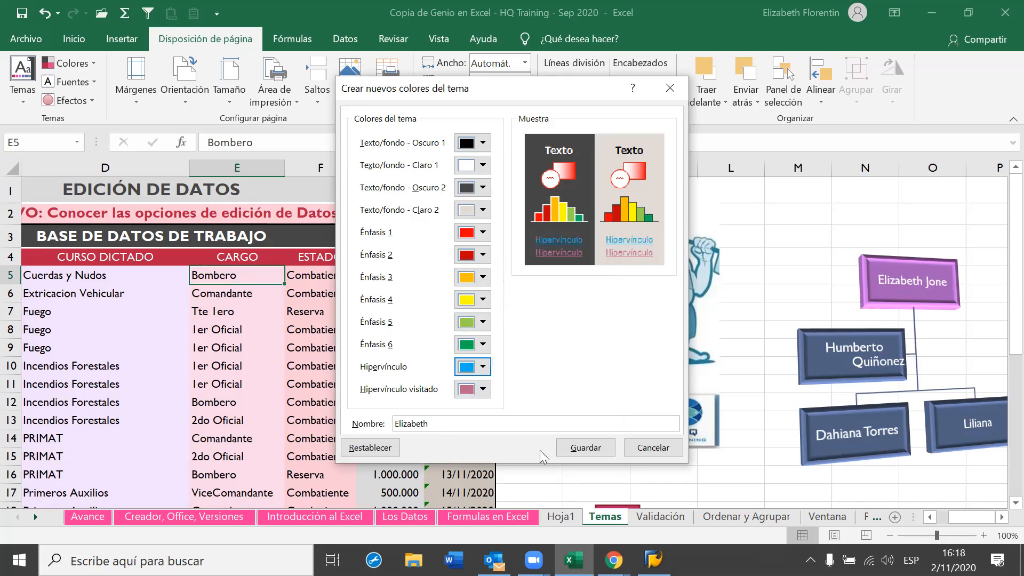
left_click(482, 388)
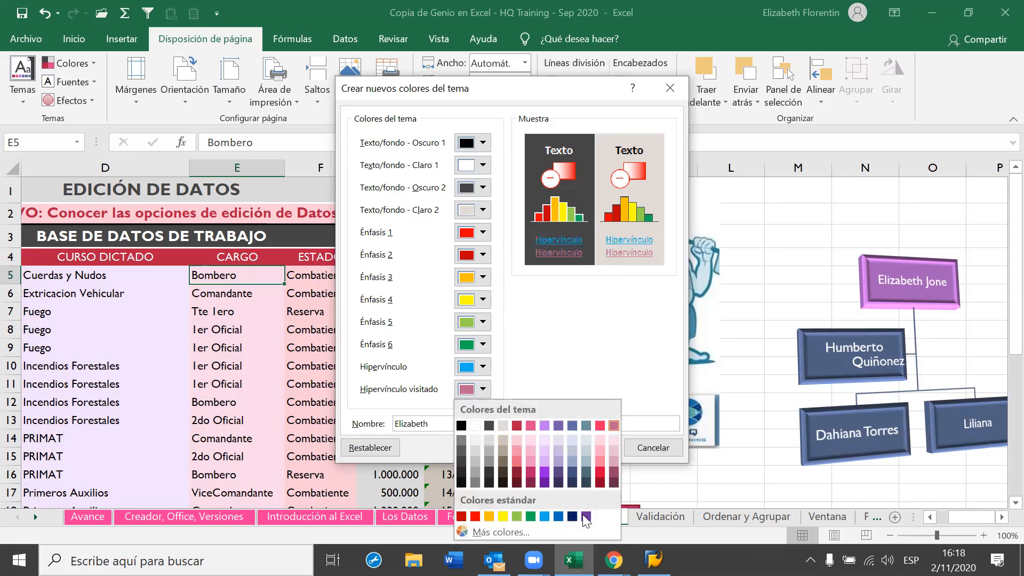
left_click(586, 517)
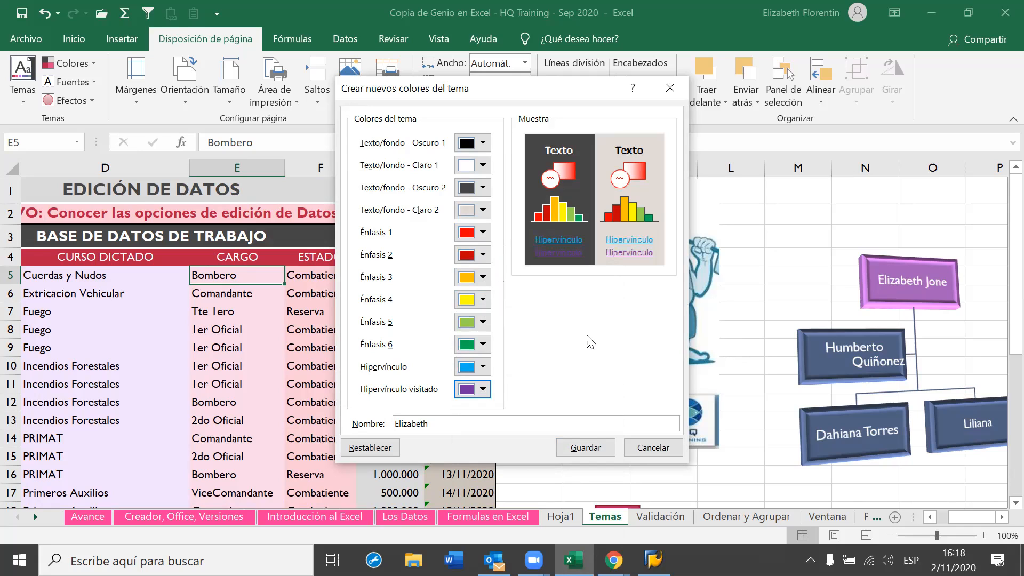
left_click(483, 388)
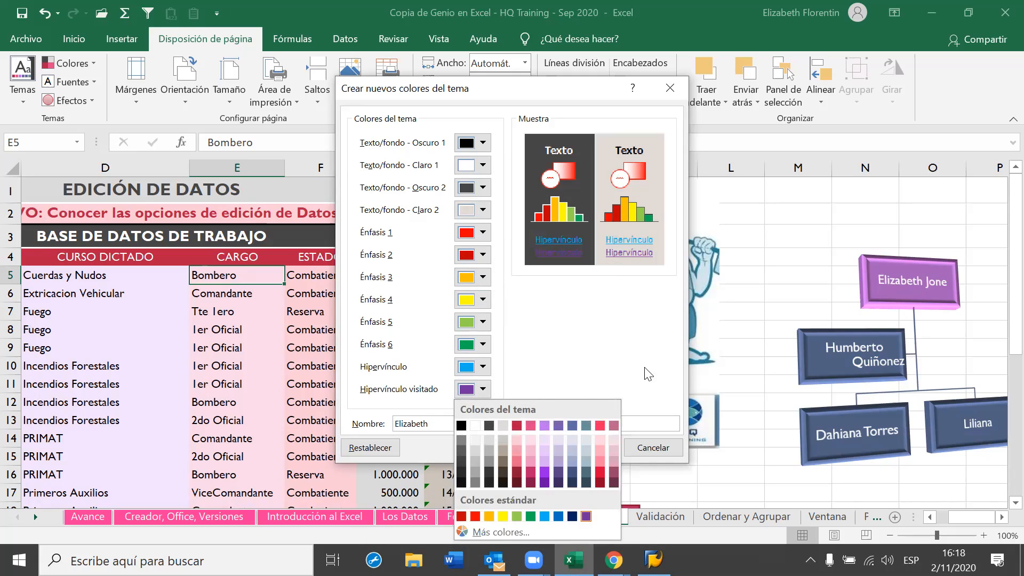
left_click(593, 359)
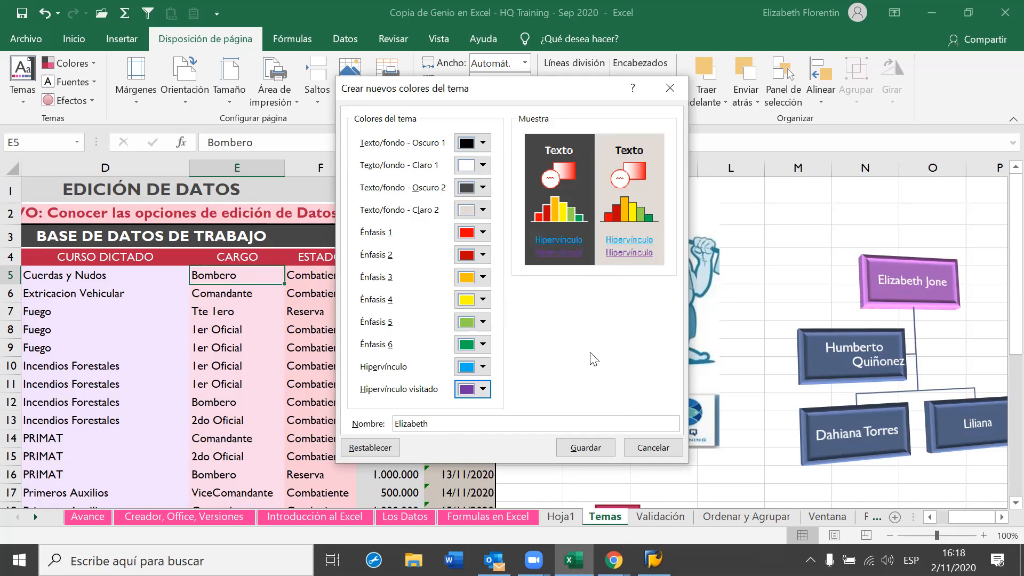
left_click(596, 447)
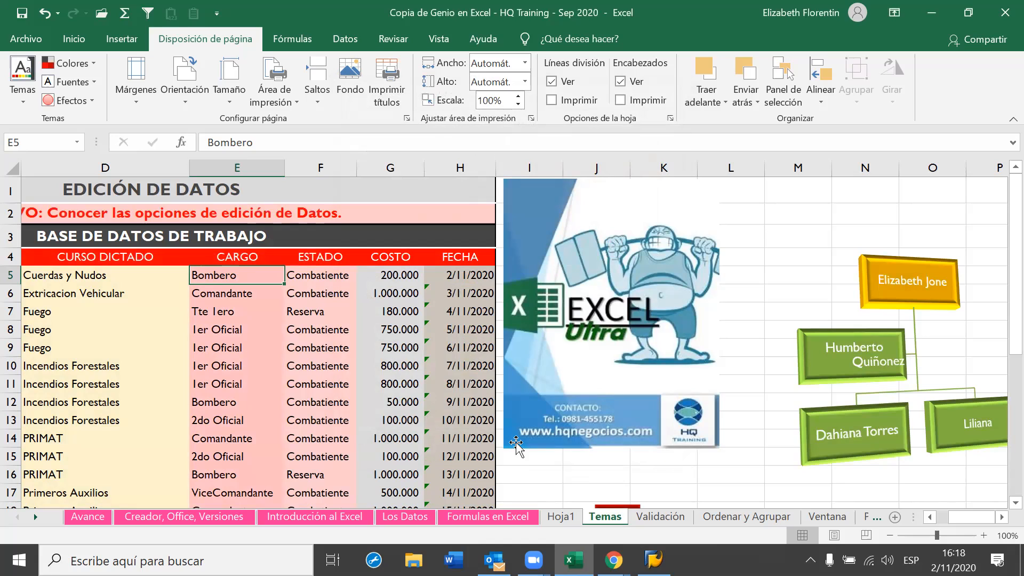
On Inicio, check the new theme colours in the Color de relleno and Color de fuente palettes
left_click(73, 39)
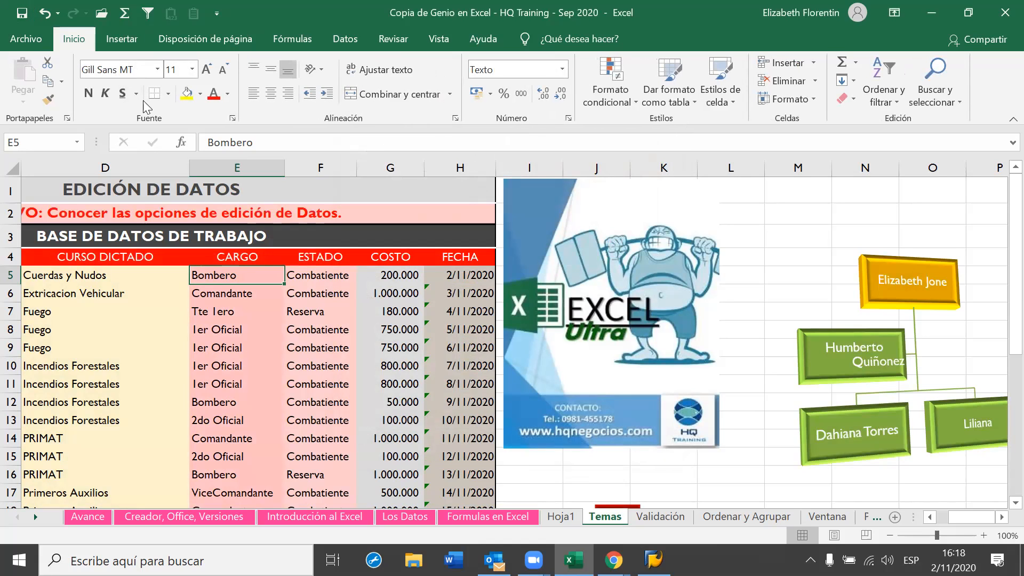
left_click(200, 96)
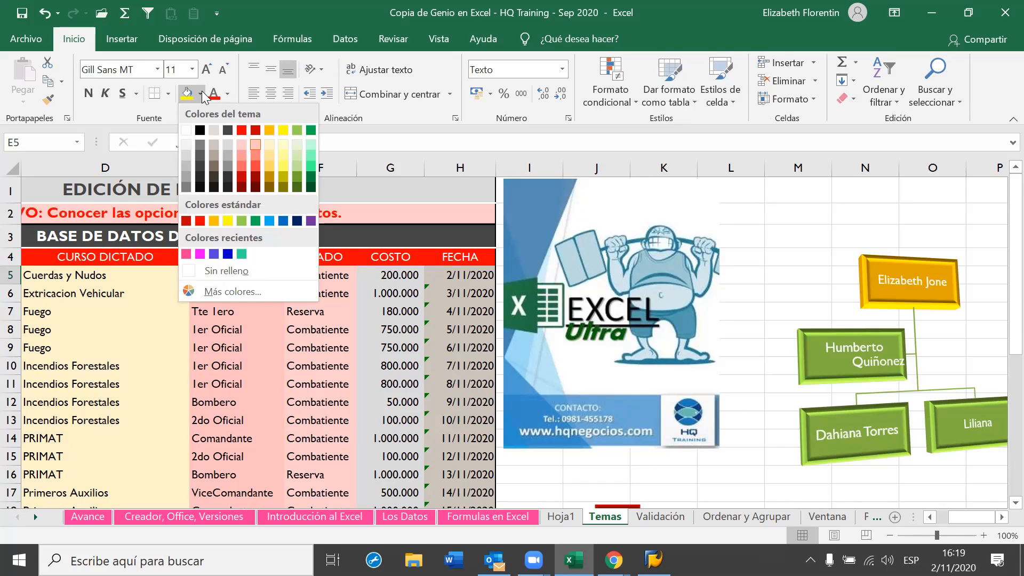
left_click(226, 95)
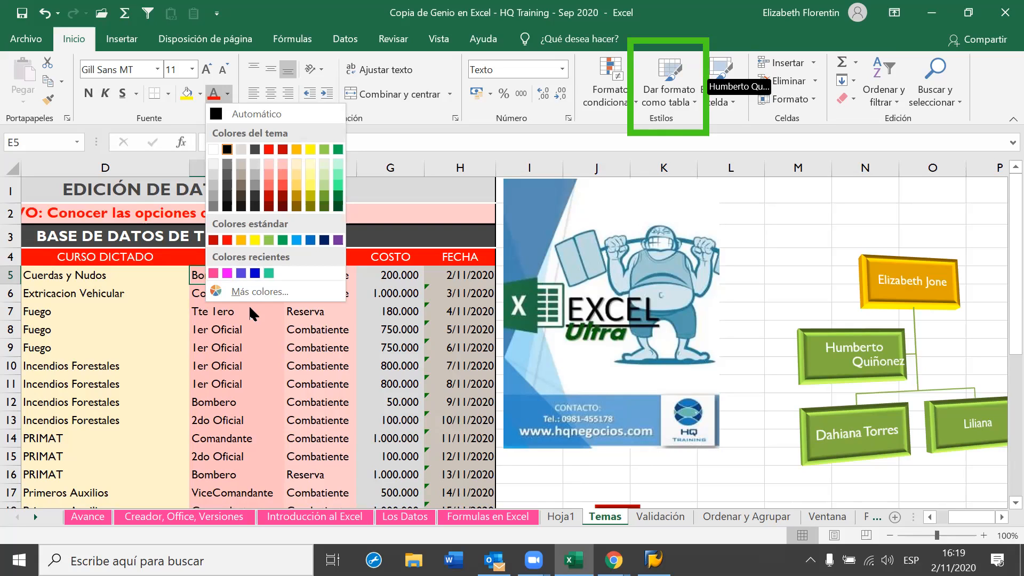
Close the font colour palette, browse the Dar formato como tabla styles, then select the organigram
left_click(692, 112)
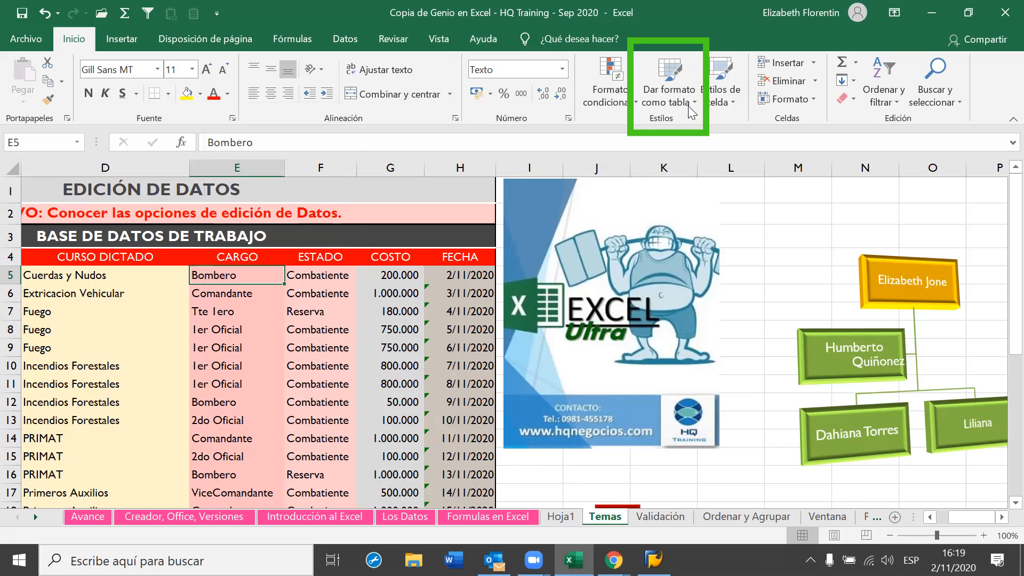
left_click(692, 110)
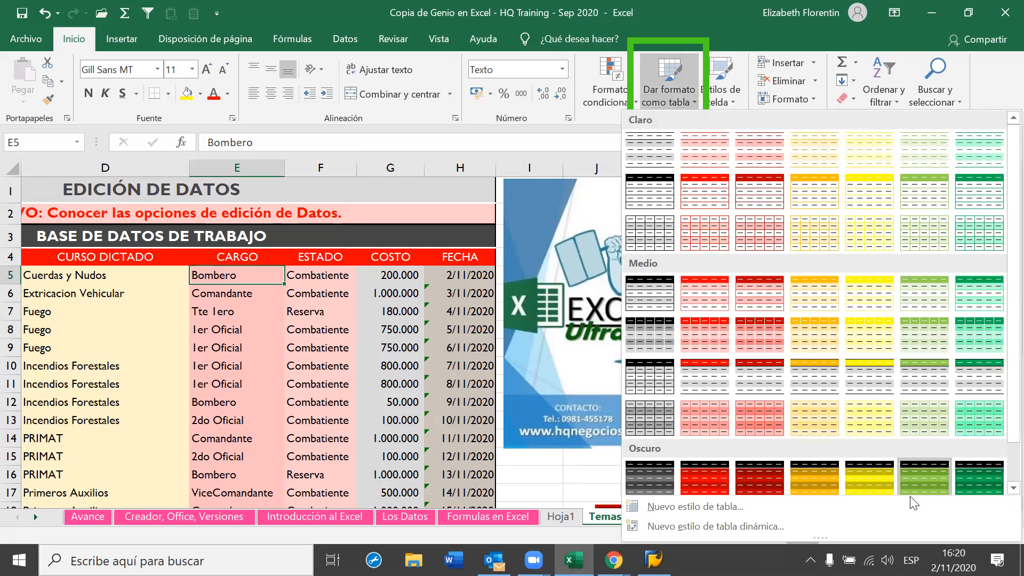
key("Escape")
left_click(786, 273)
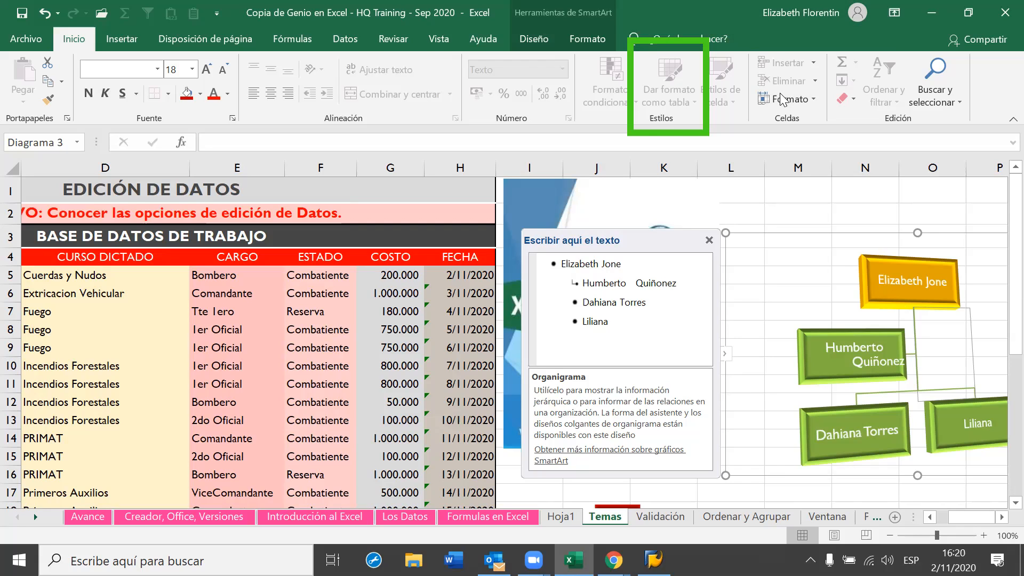
Restore the Excel window and browse the org chart's Cambiar colores schemes without choosing one
left_click(587, 39)
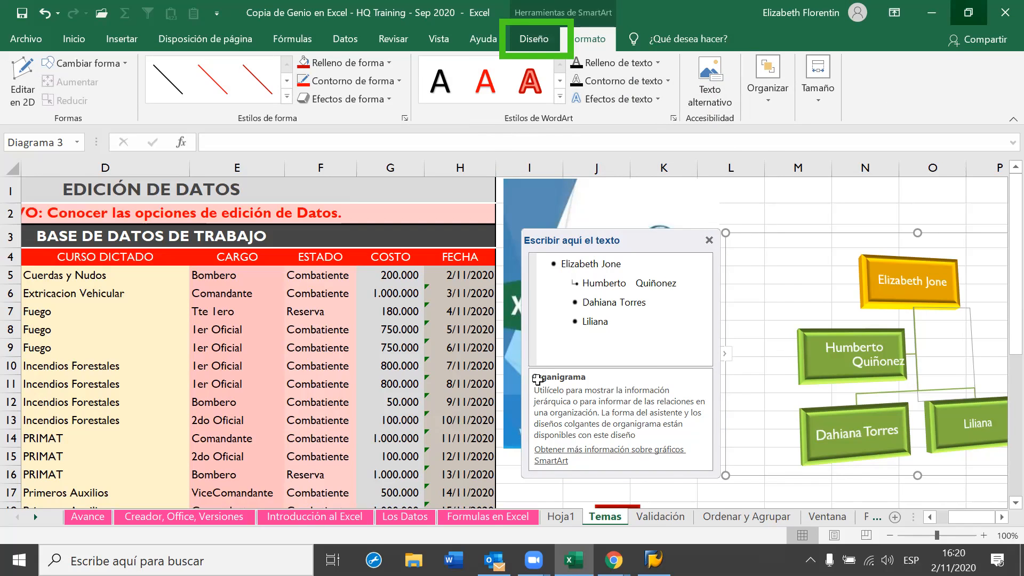
left_click(967, 13)
left_click(629, 163)
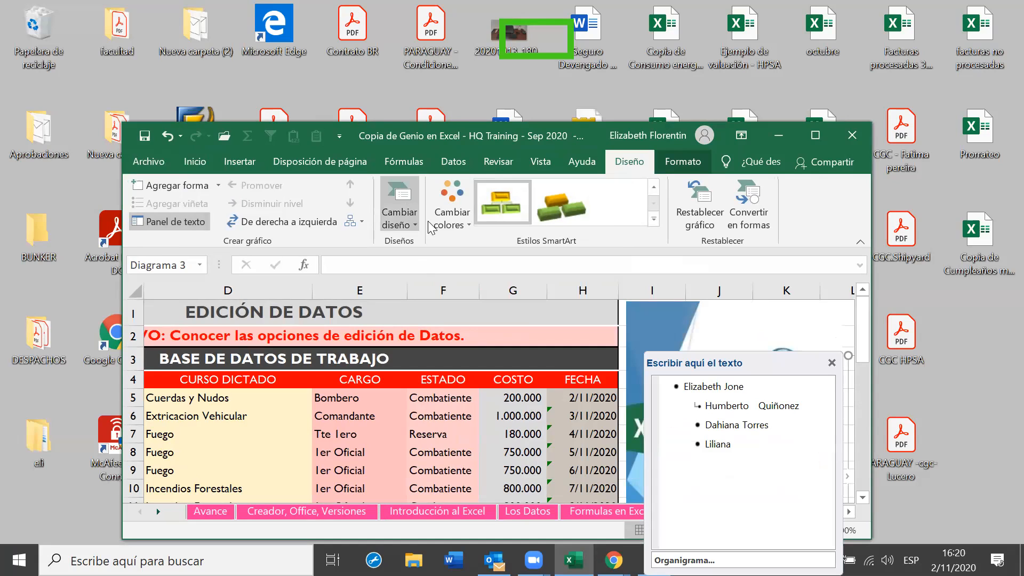
left_click(446, 218)
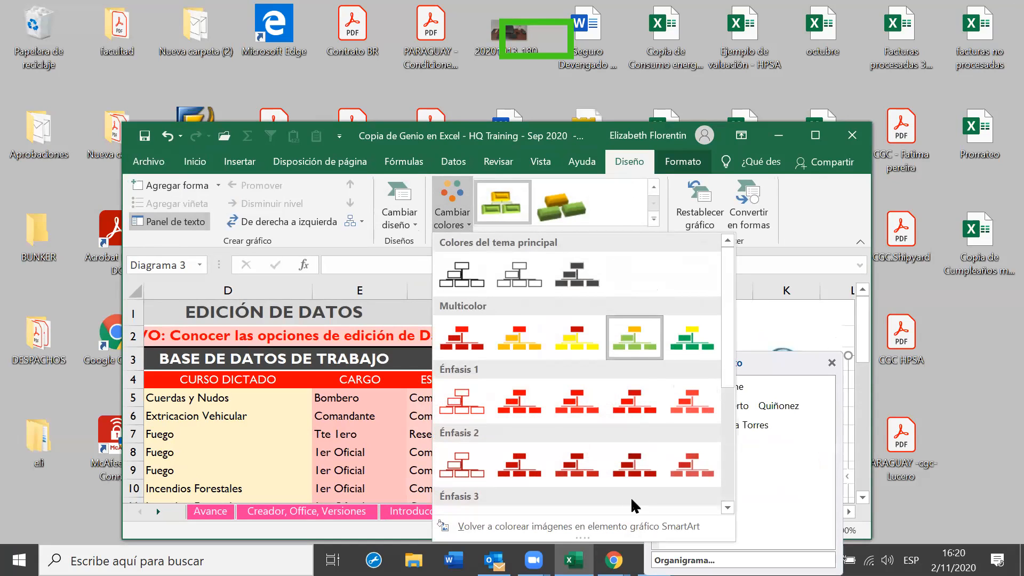
mouse_move(573, 560)
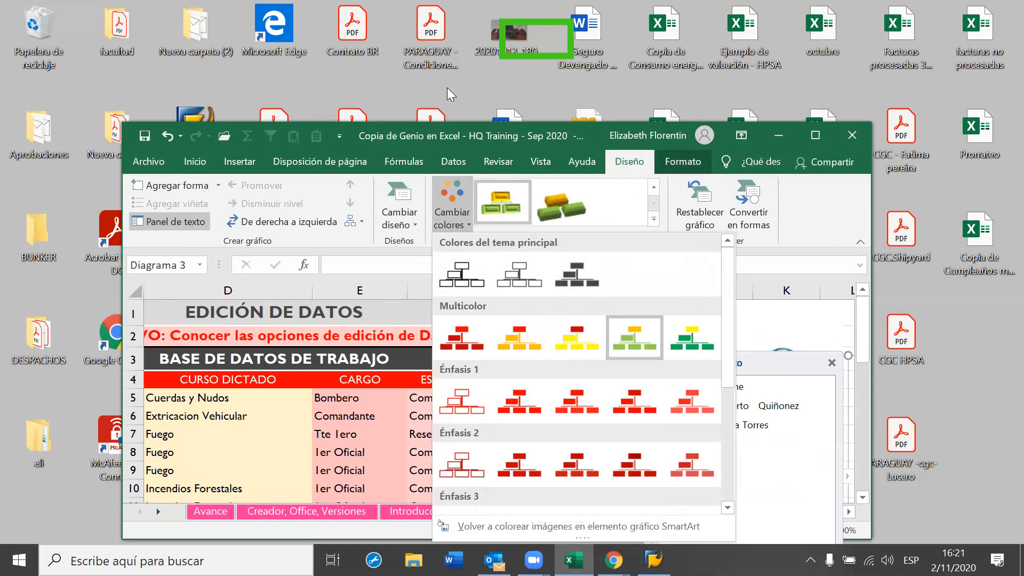
left_click(610, 388)
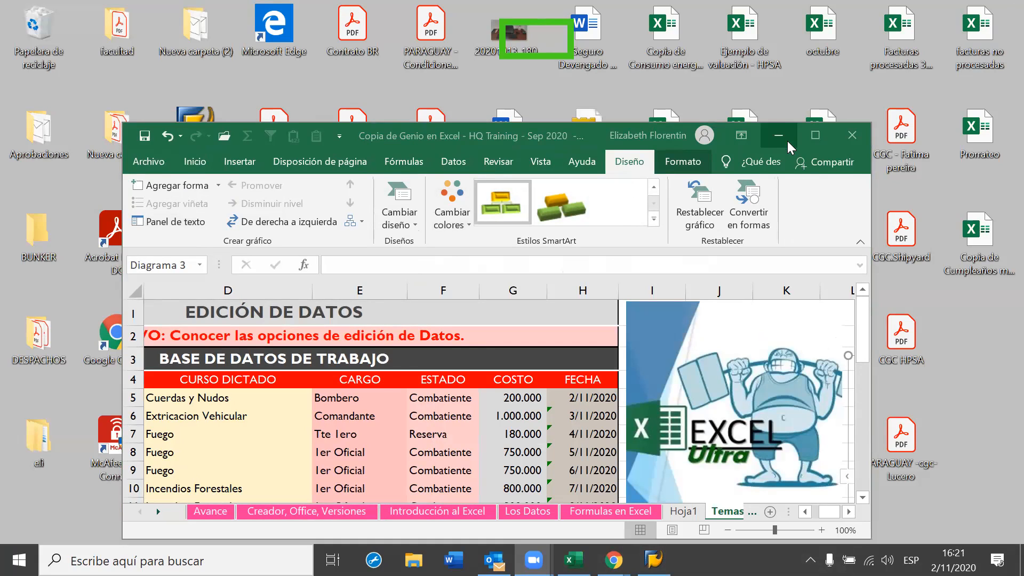
Activate the restored Excel window and maximize it to full screen
left_click(813, 136)
left_click(813, 138)
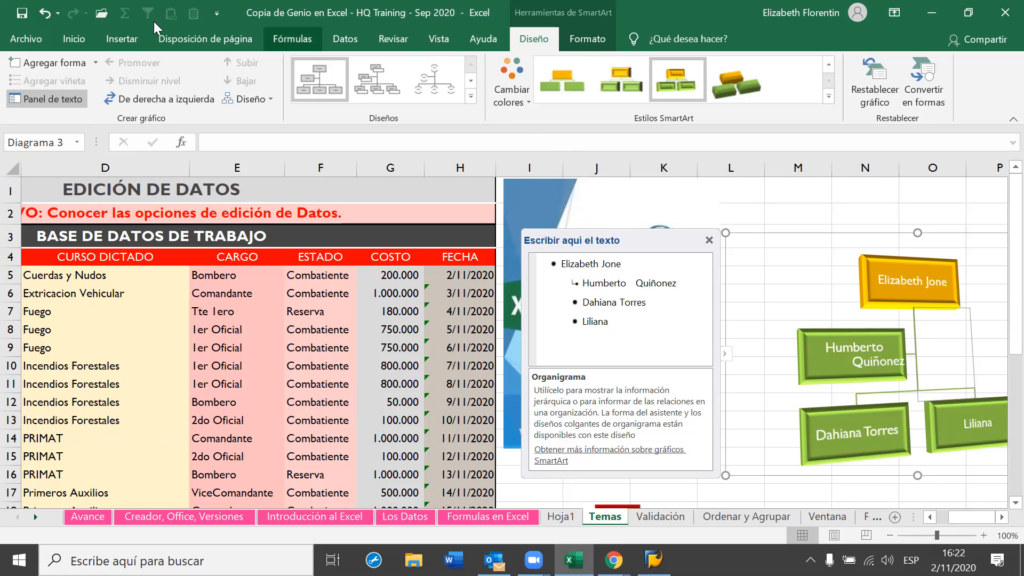
In Disposición de página's Colores list, show the edit and delete options for the Personalizados custom set
left_click(205, 38)
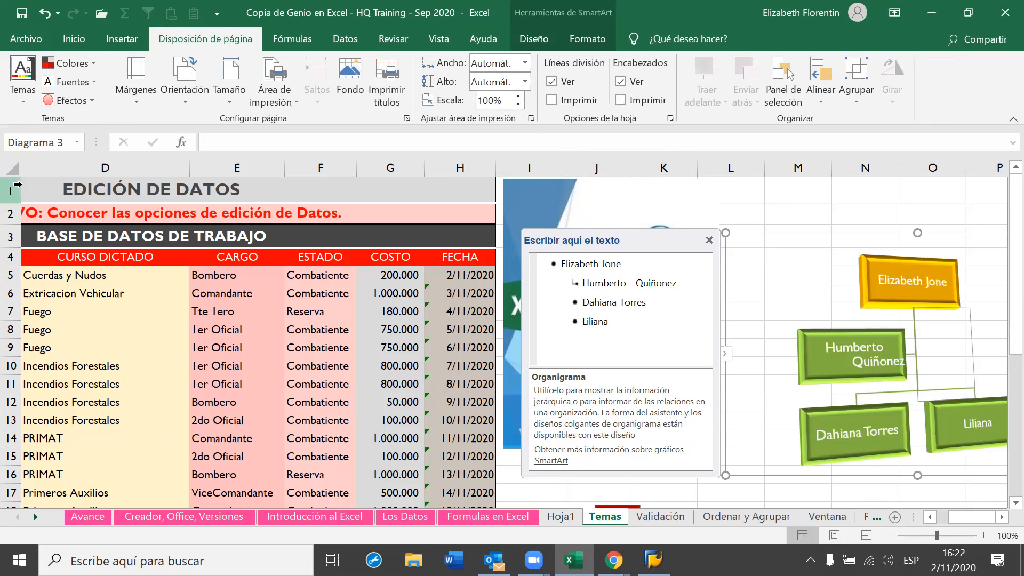
left_click(95, 65)
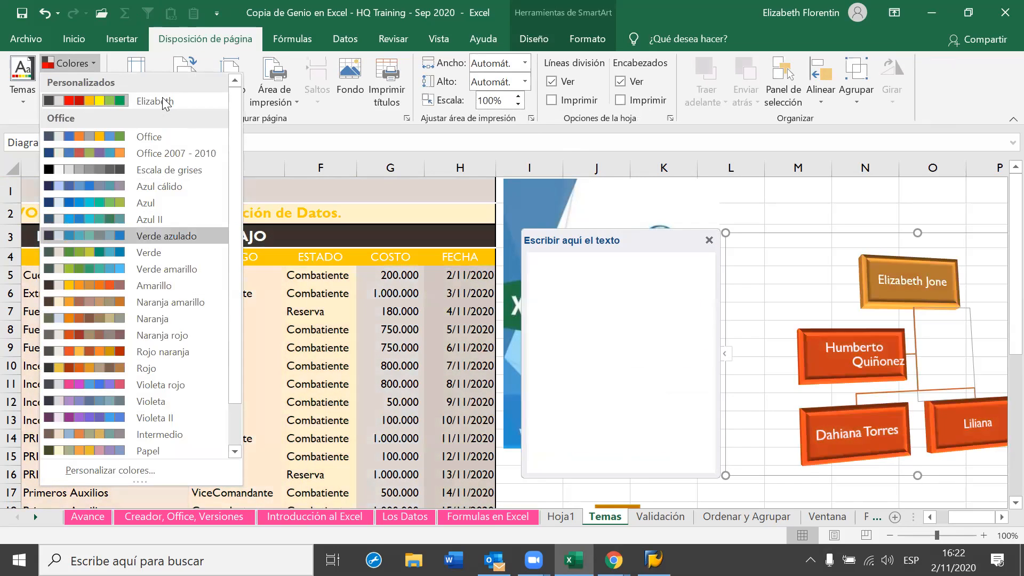
right_click(165, 100)
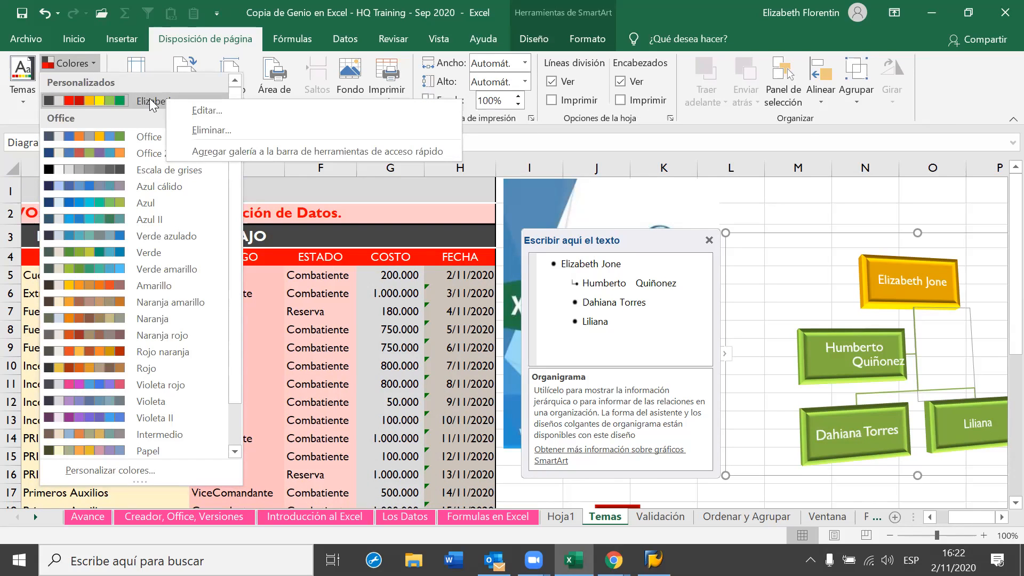
Review the custom Elizabeth colour scheme's red, yellow and green accents and save it unchanged
left_click(220, 111)
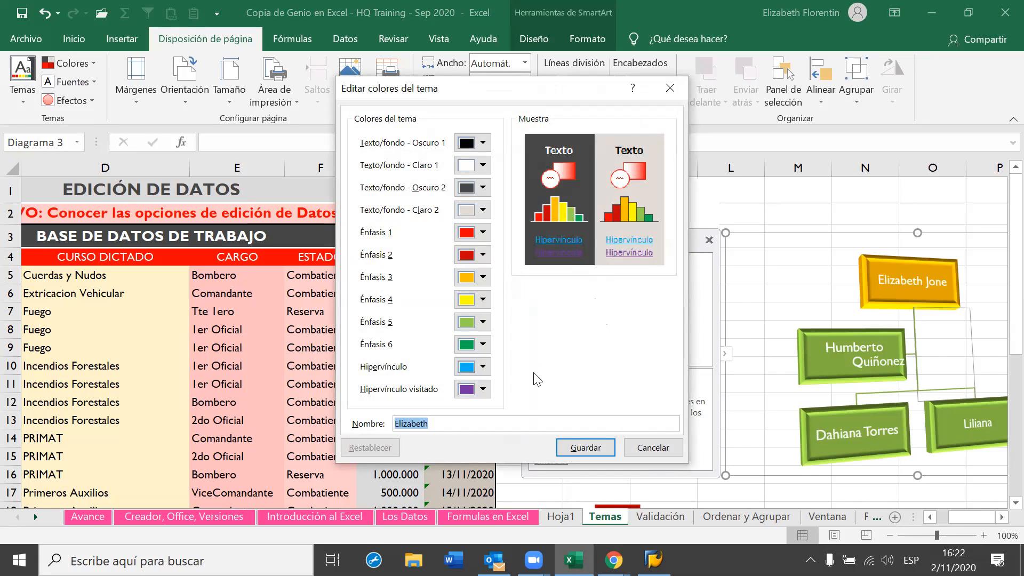
left_click(586, 446)
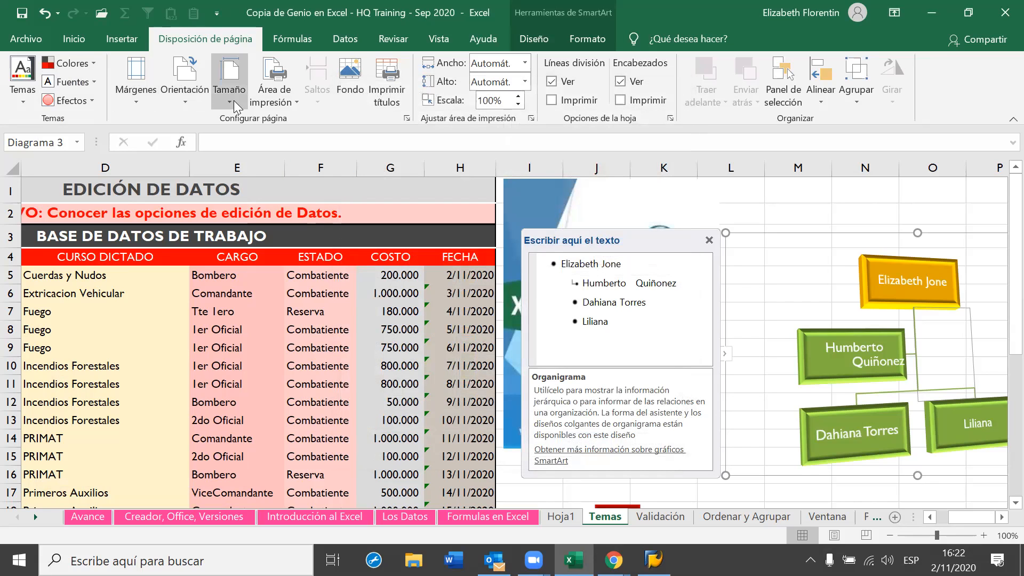
Apply the standard Office colour scheme, giving the org chart a grey-brown top block over blue blocks
left_click(95, 63)
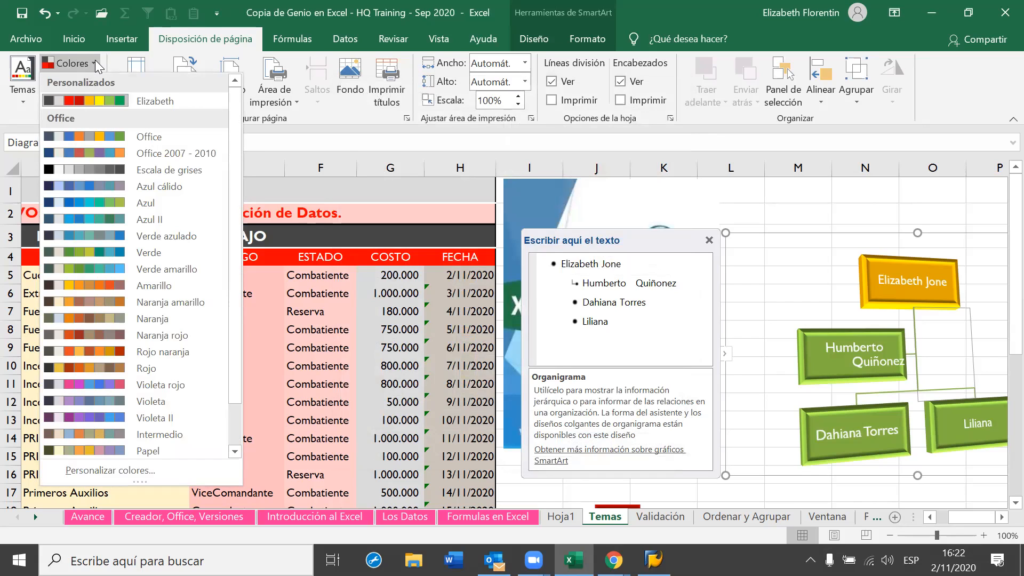
left_click(328, 142)
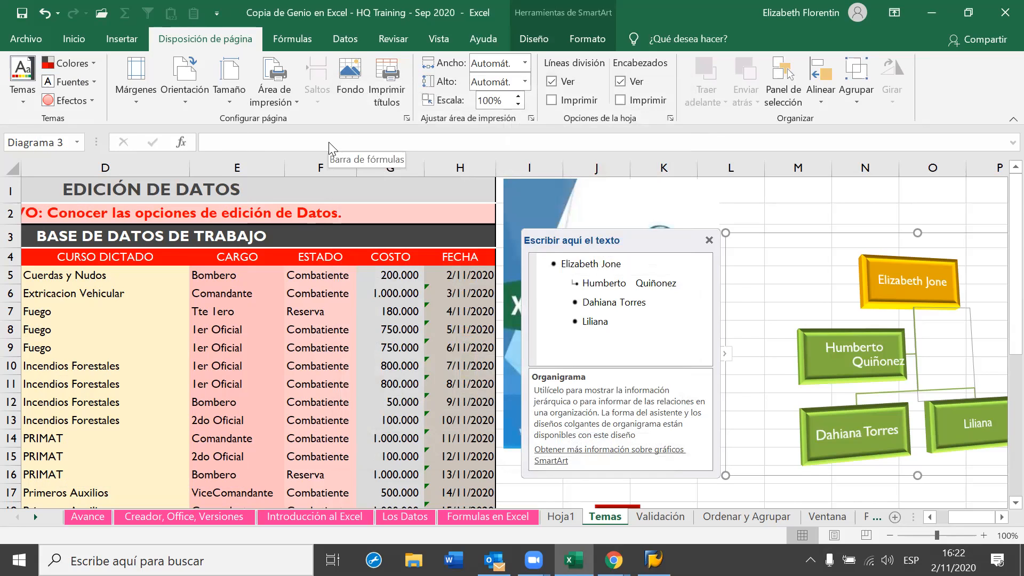
left_click(91, 61)
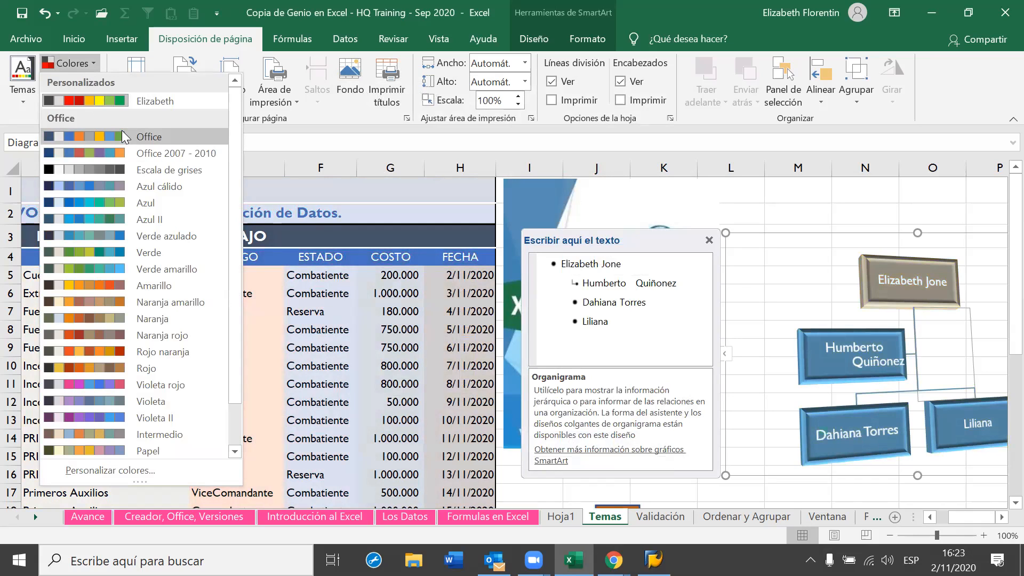
left_click(122, 131)
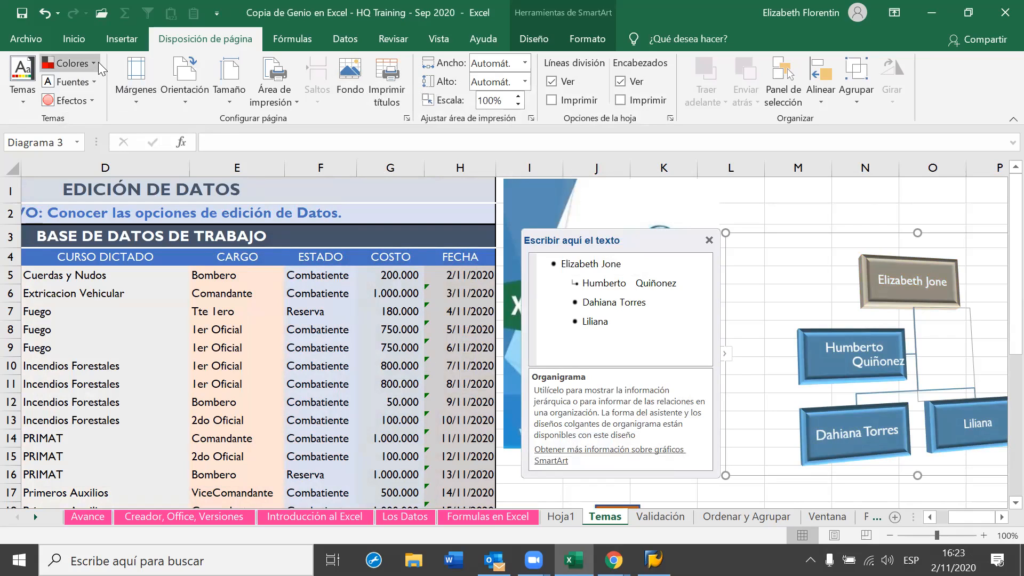
With cell F6 selected, apply the Office 2007 - 2010 colours for a lime top box and teal org chart boxes
left_click(221, 277)
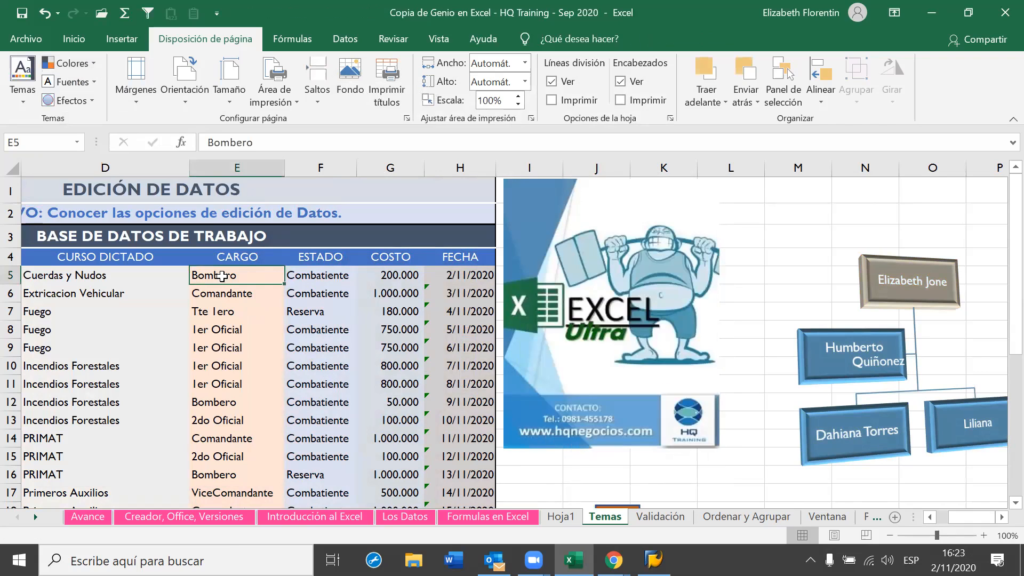
left_click(73, 38)
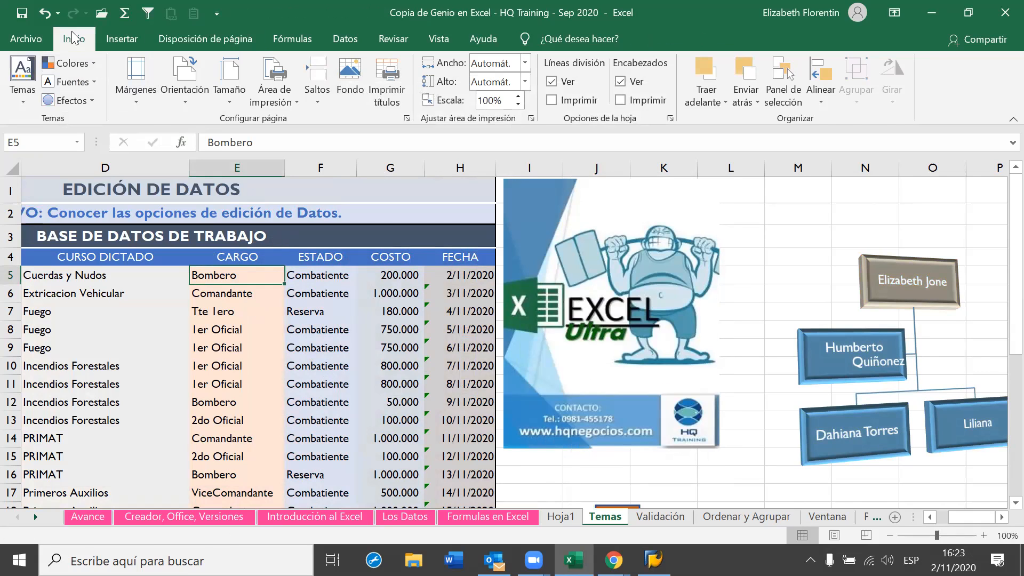
left_click(235, 296)
left_click(295, 293)
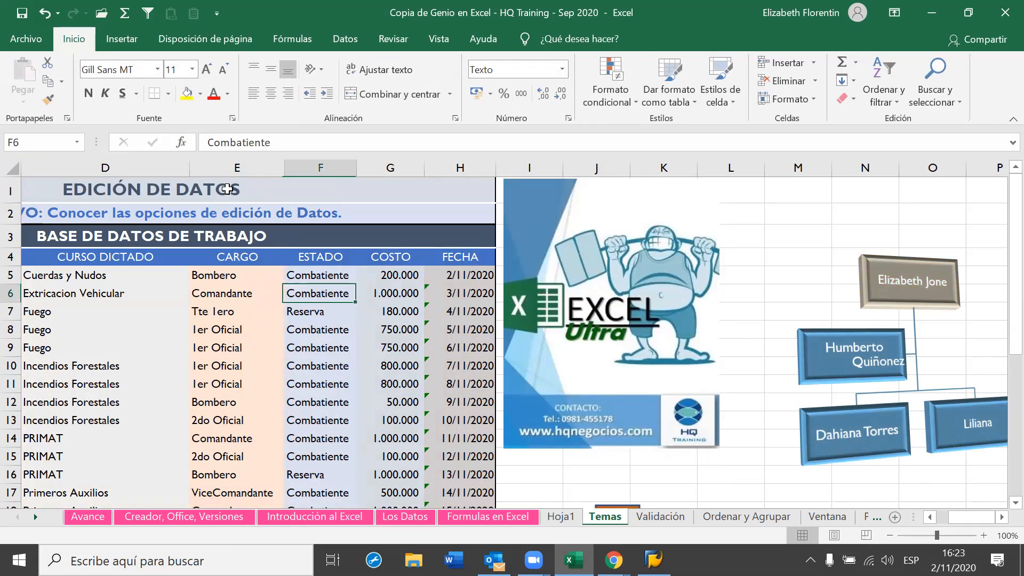
left_click(195, 41)
left_click(97, 64)
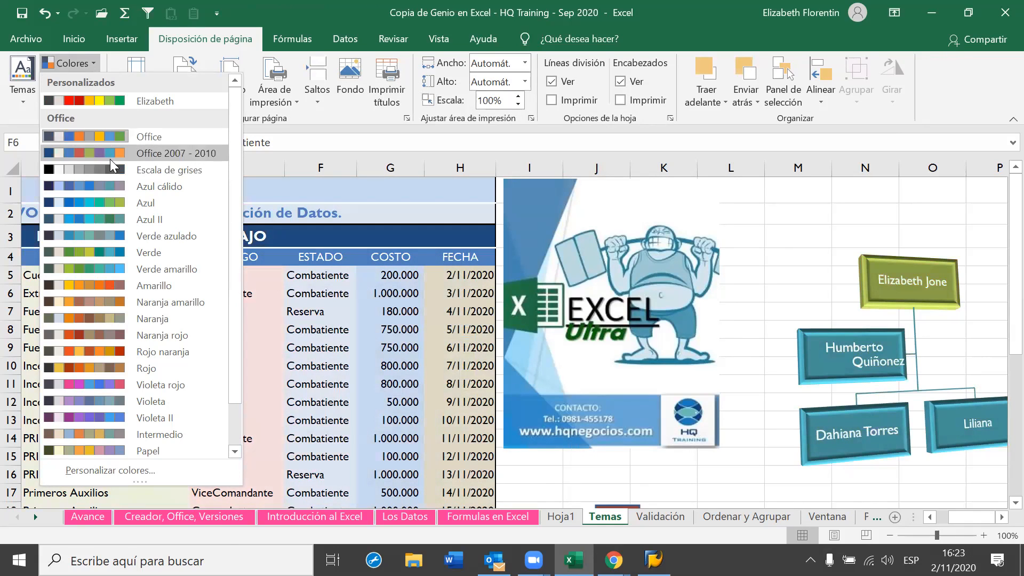
left_click(110, 159)
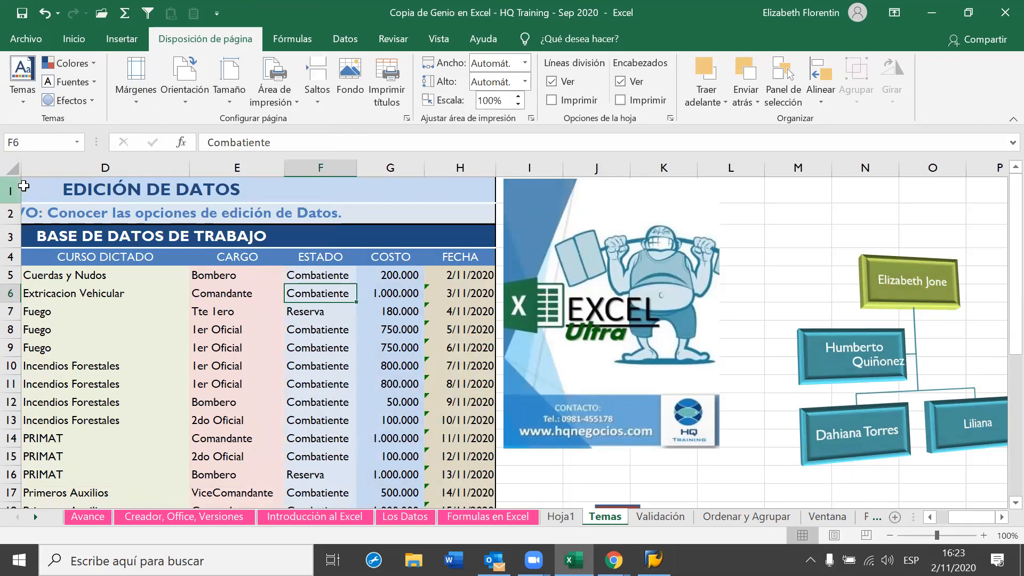
left_click(30, 106)
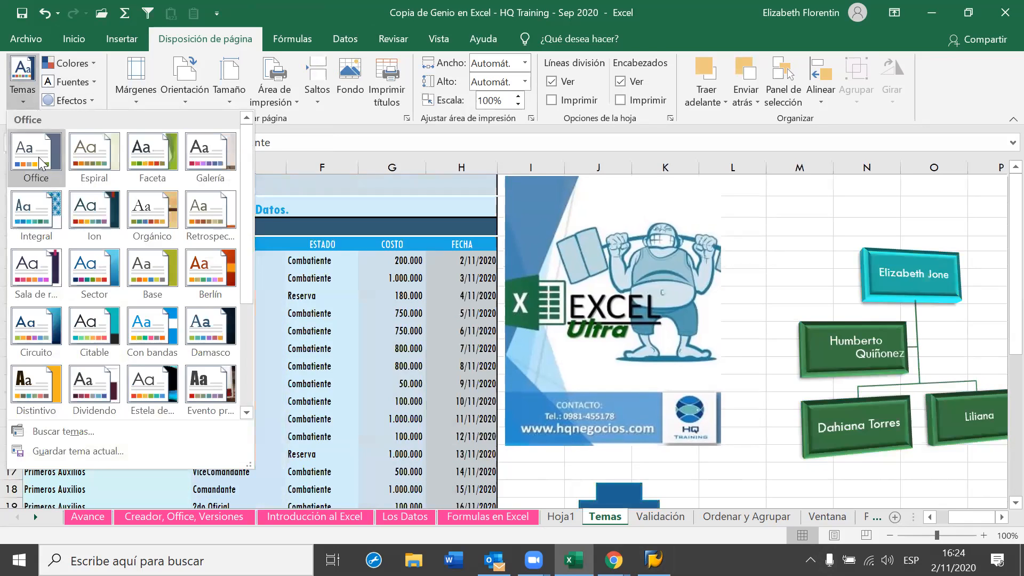
Apply the default Office theme and confirm the Comandante cell E6 uses Calibri Light
key("Escape")
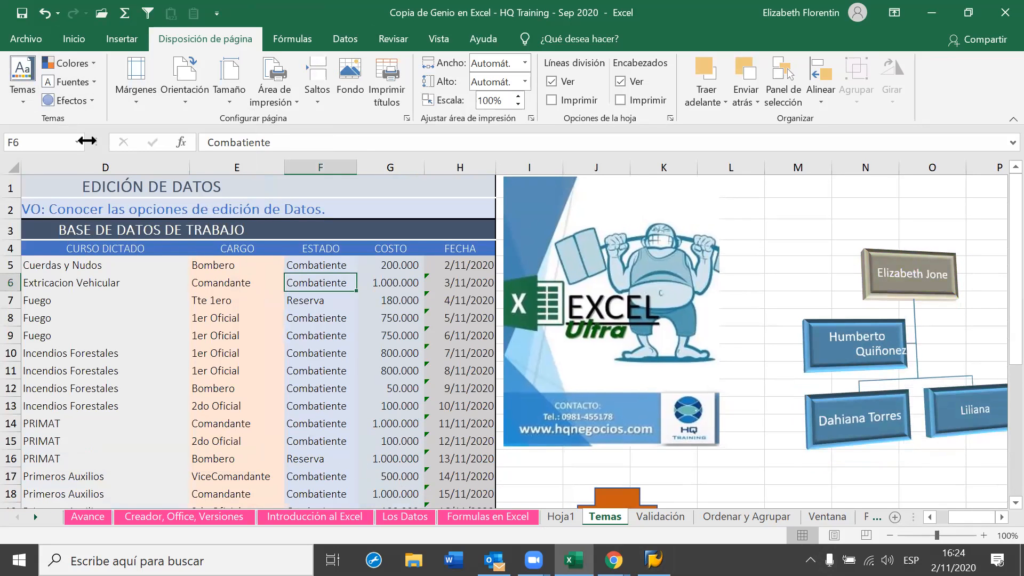
left_click(80, 43)
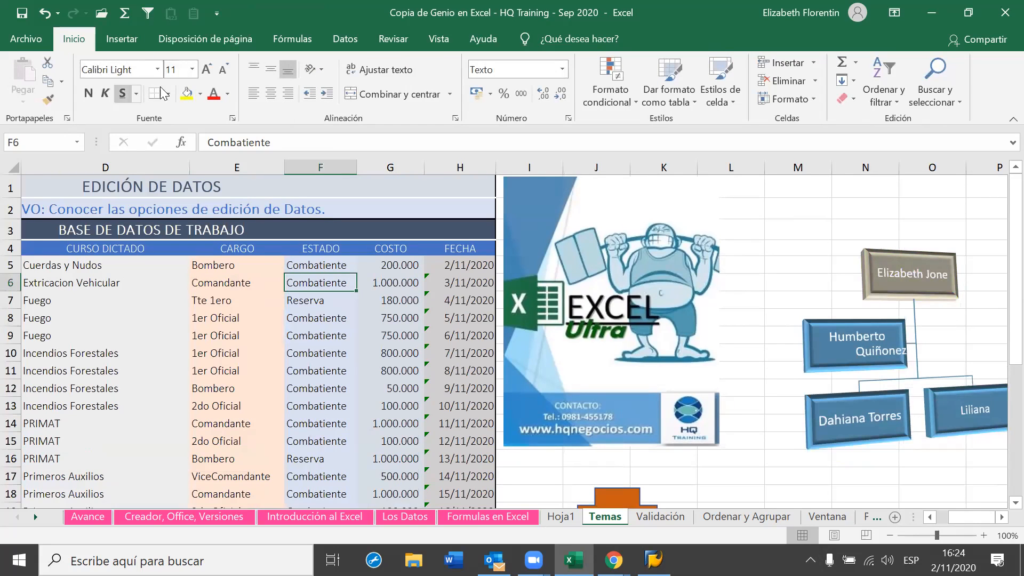
left_click(217, 293)
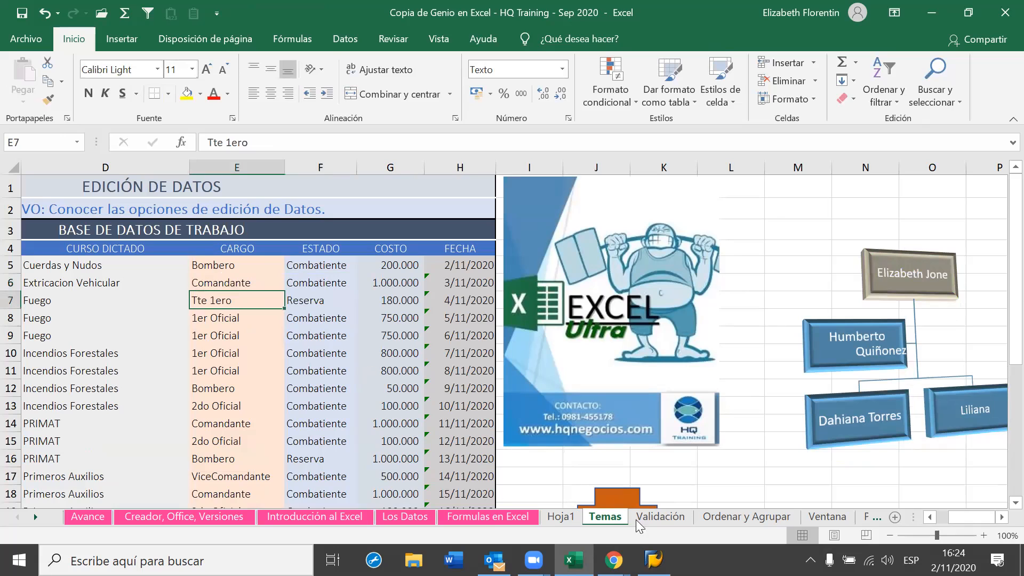
key("Up")
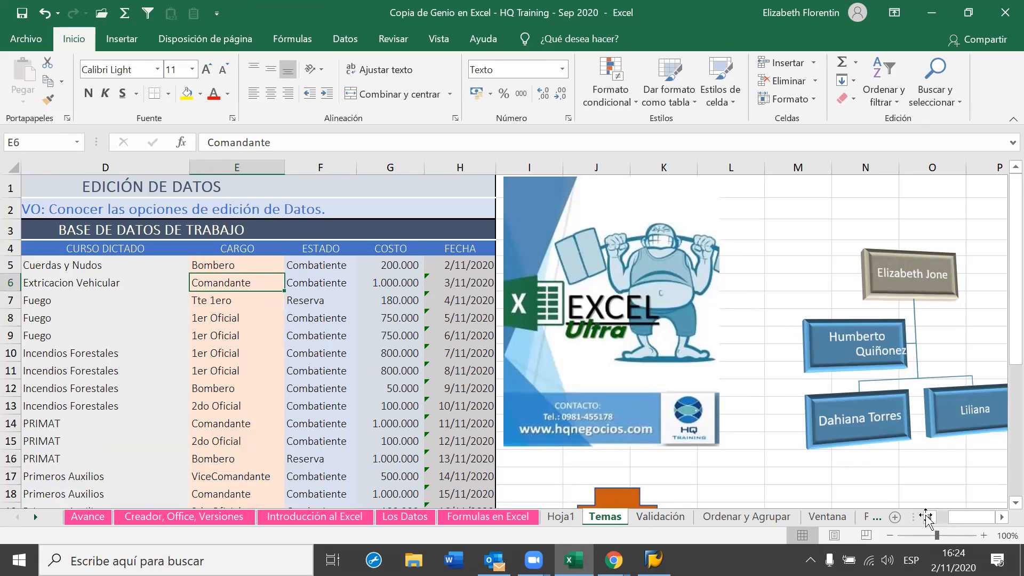
Scroll around the Temas table to review its blue header row, ending on the Fuego cell D7
scroll(927, 521, "down", 2)
scroll(464, 384, "left", 2)
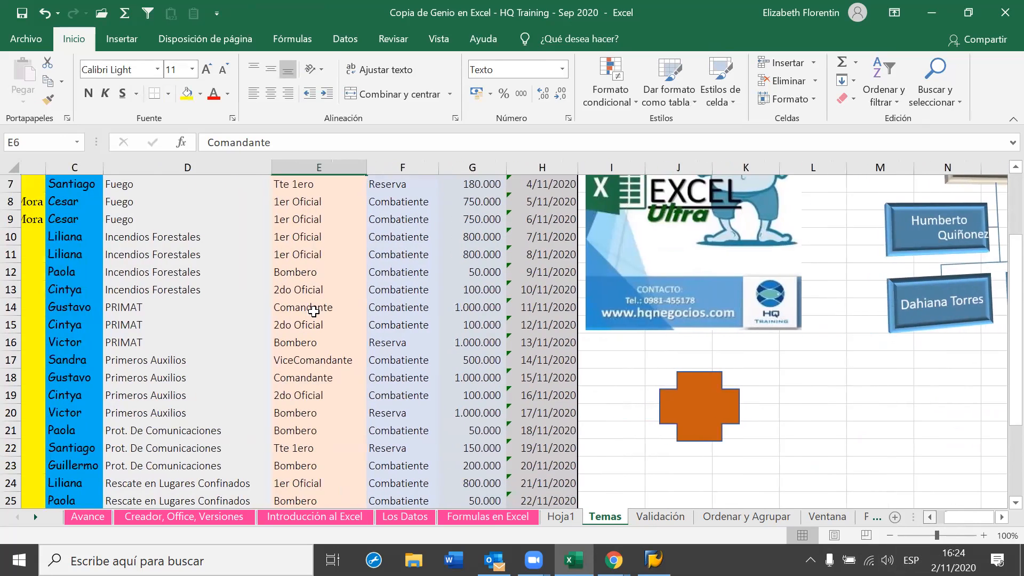
scroll(314, 327, "left", 3)
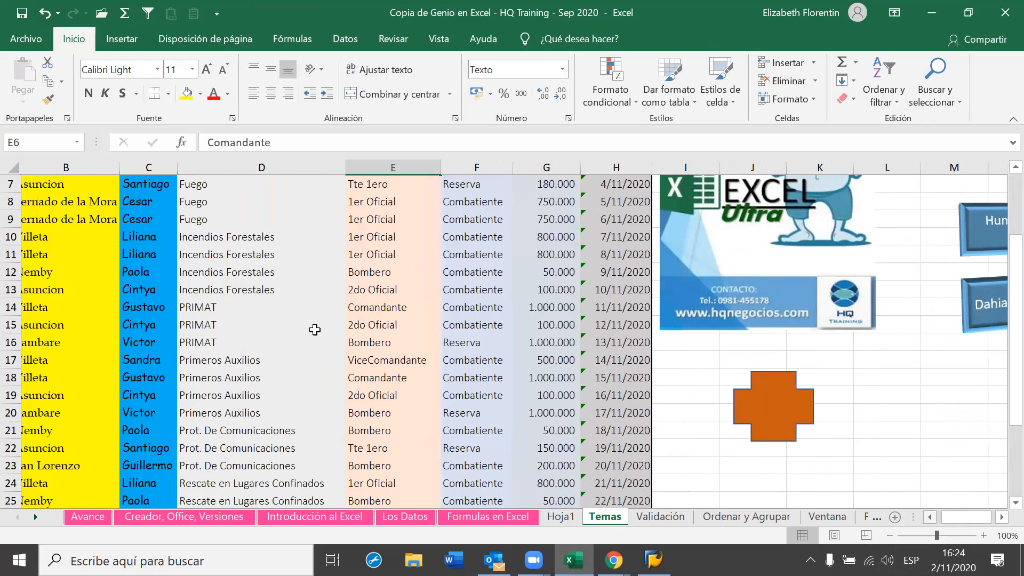
scroll(315, 329, "left", 1)
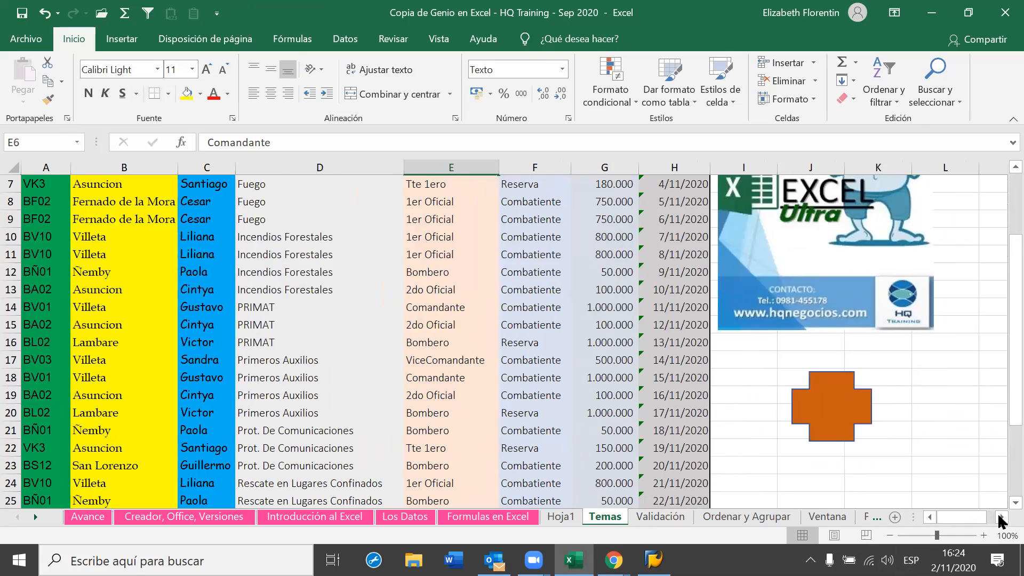
scroll(1000, 520, "up", 1)
scroll(1001, 519, "up", 2)
key("Down")
key("Left")
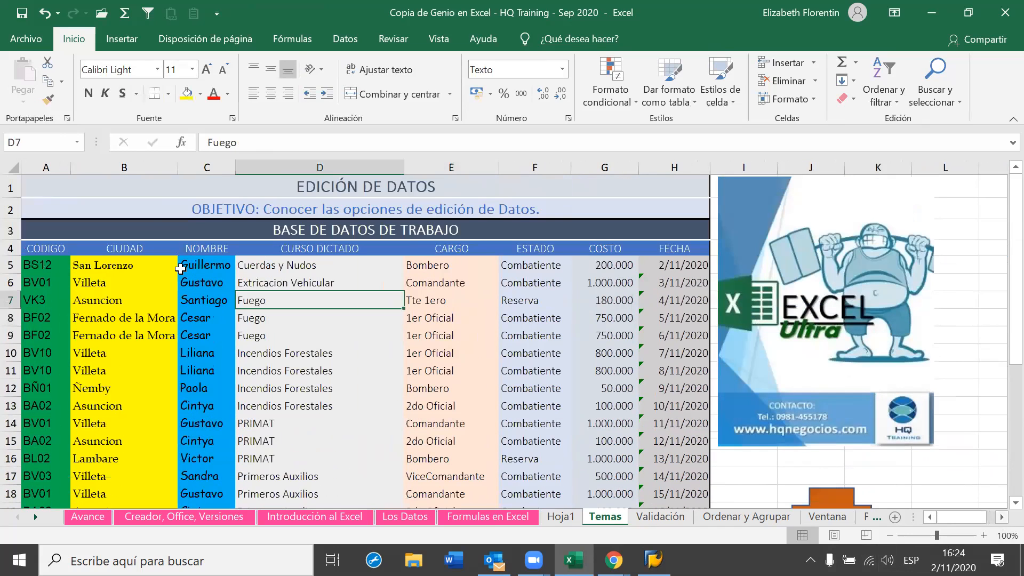
scroll(290, 443, "right", 1)
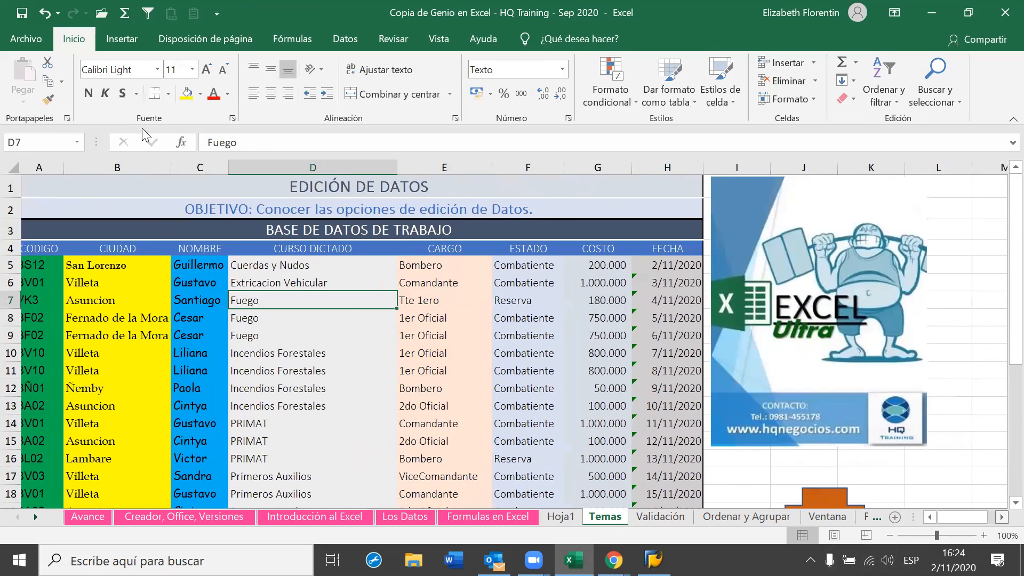
scroll(121, 80, "right", 3)
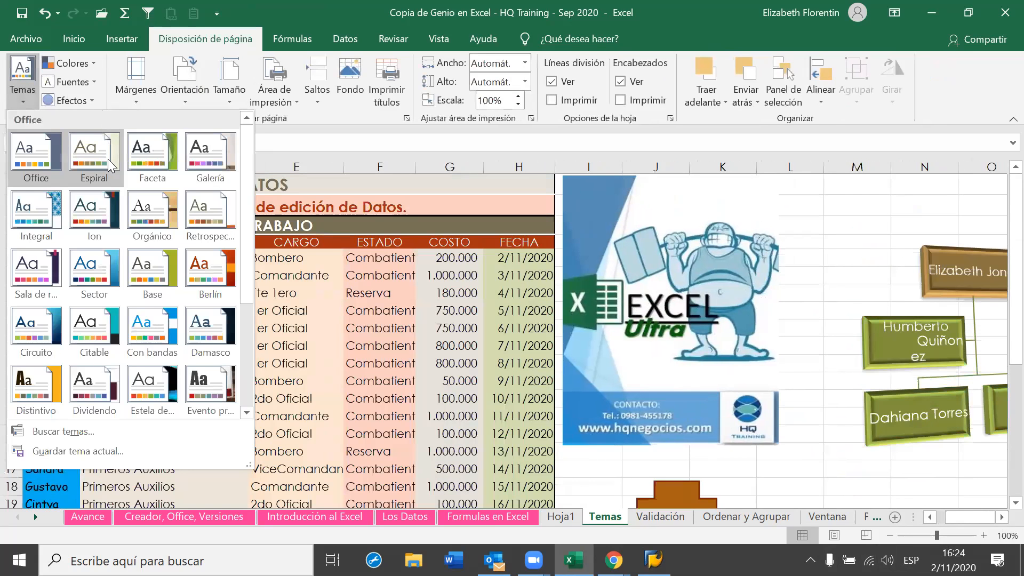
Reapply the Office 2007 - 2010 colours and scroll the Temas sheet to review the table and org chart
left_click(70, 64)
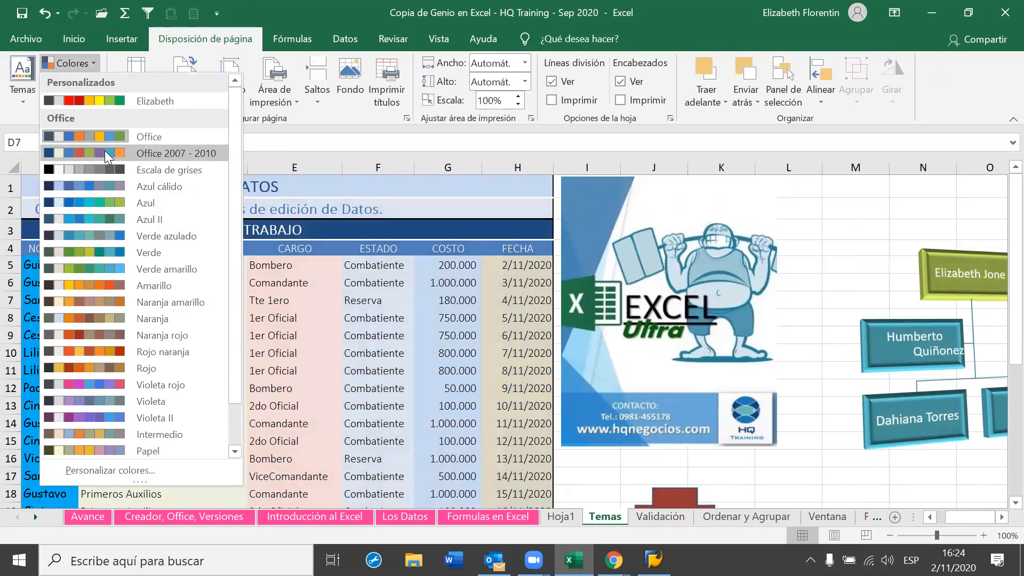
left_click(463, 459)
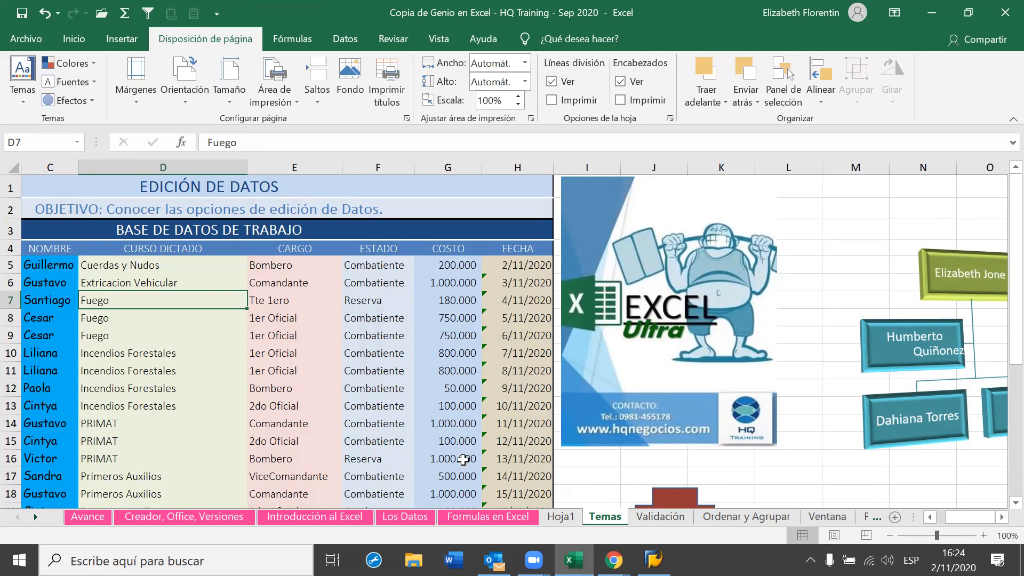
scroll(747, 450, "down", 3)
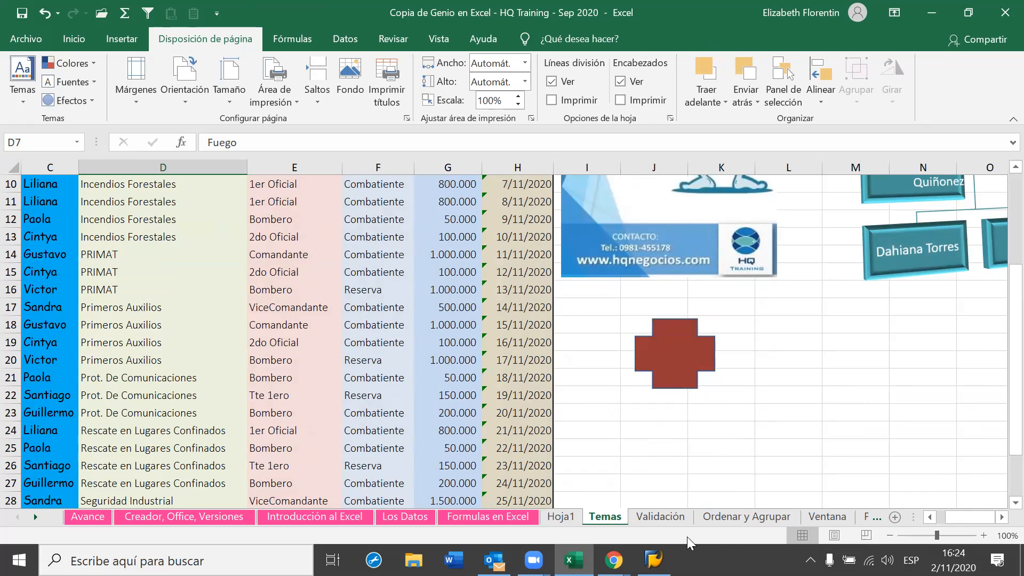
scroll(687, 477, "up", 1)
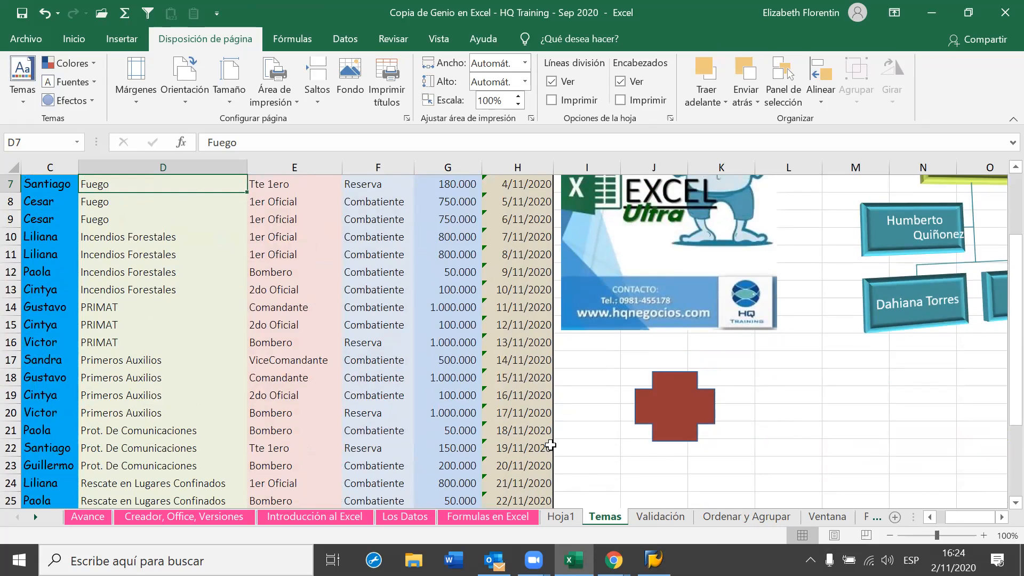
scroll(370, 420, "up", 2)
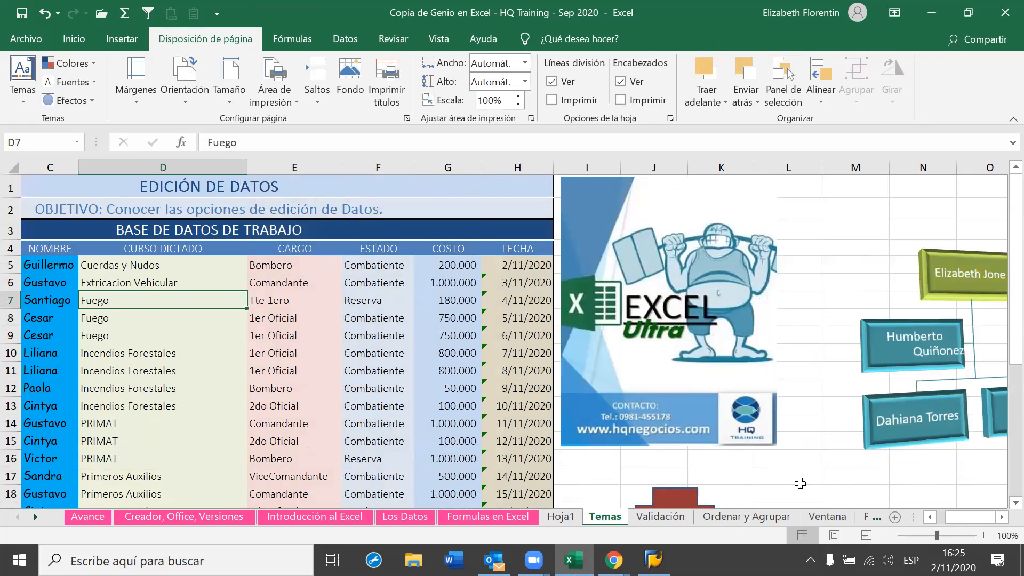
left_click(928, 516)
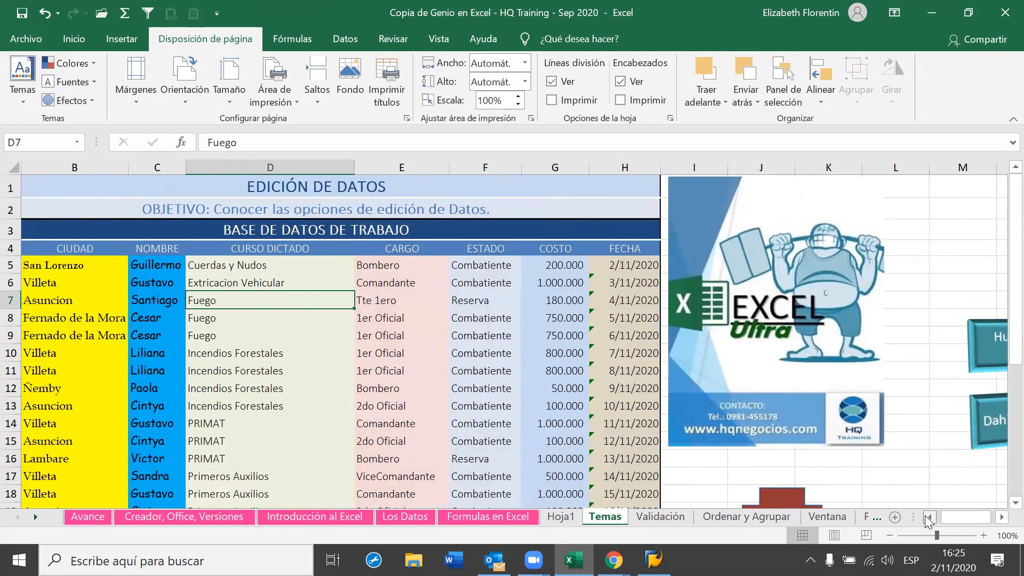
left_click(928, 516)
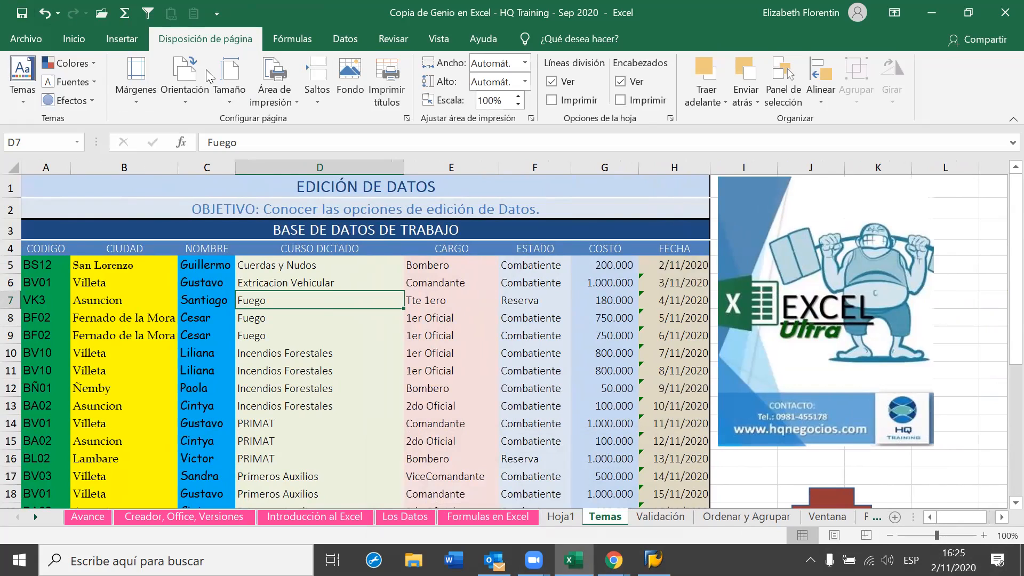
left_click(534, 559)
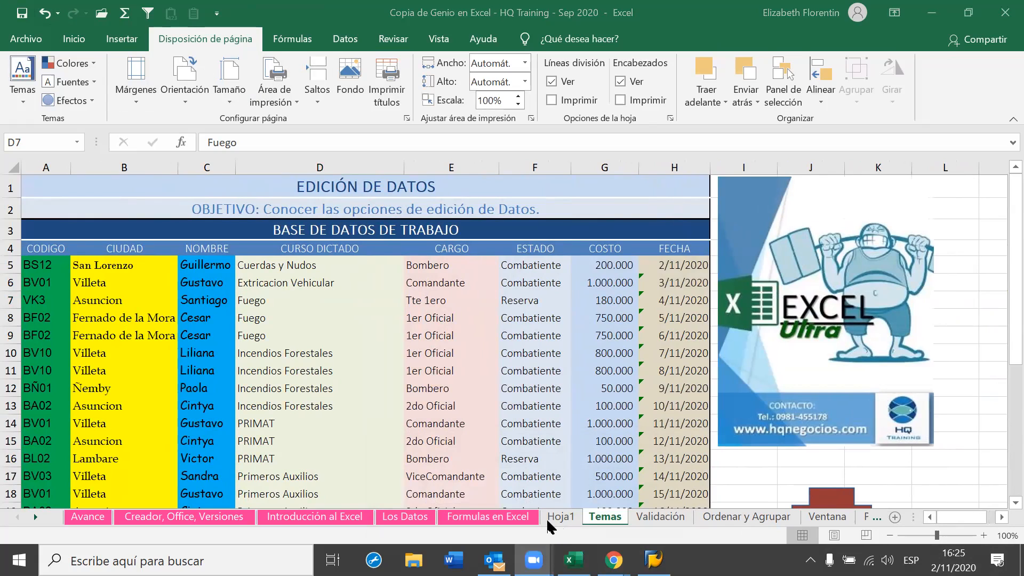
left_click(657, 510)
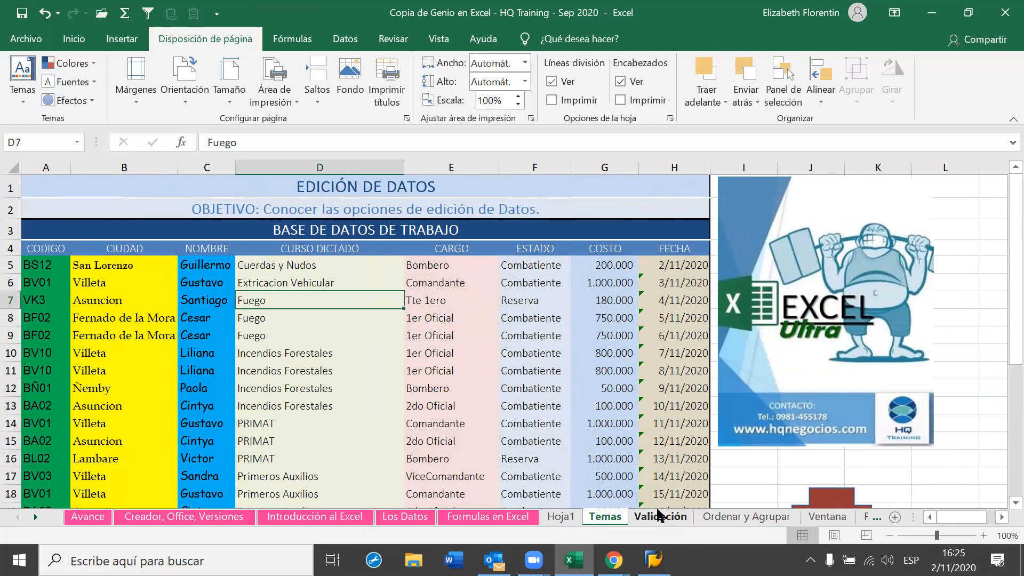
left_click(660, 517)
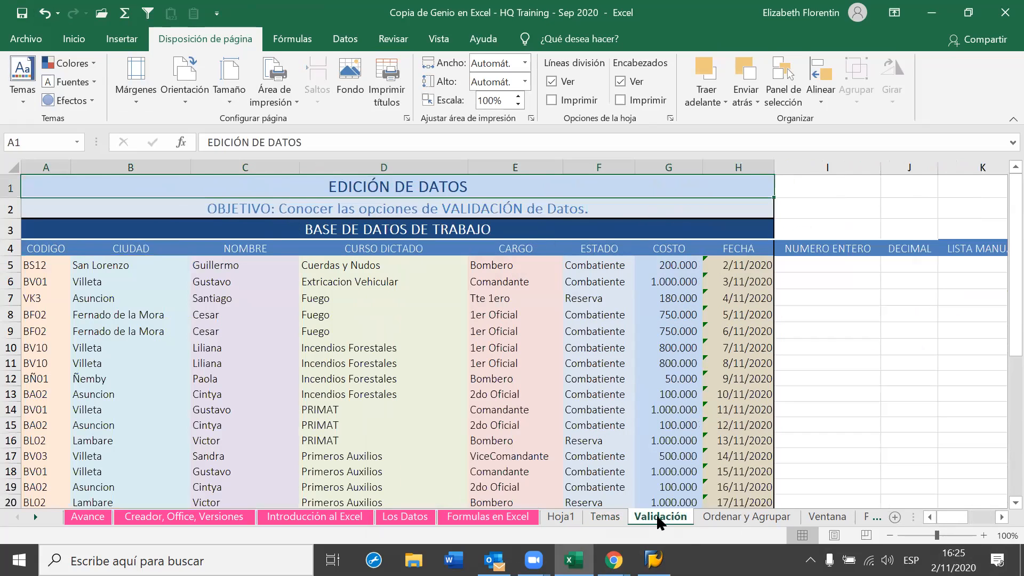
left_click(557, 516)
left_click(606, 517)
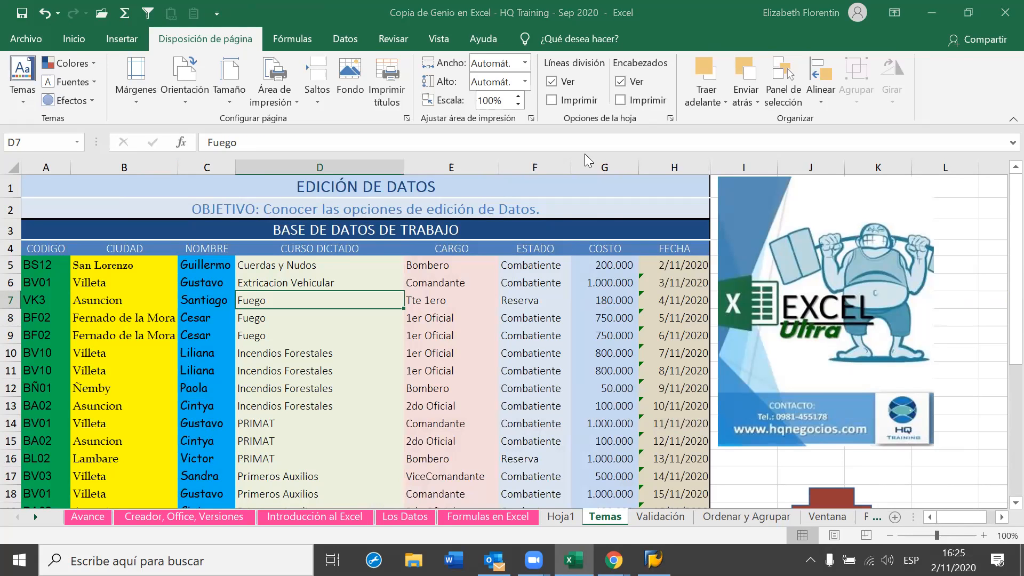
key("super+d")
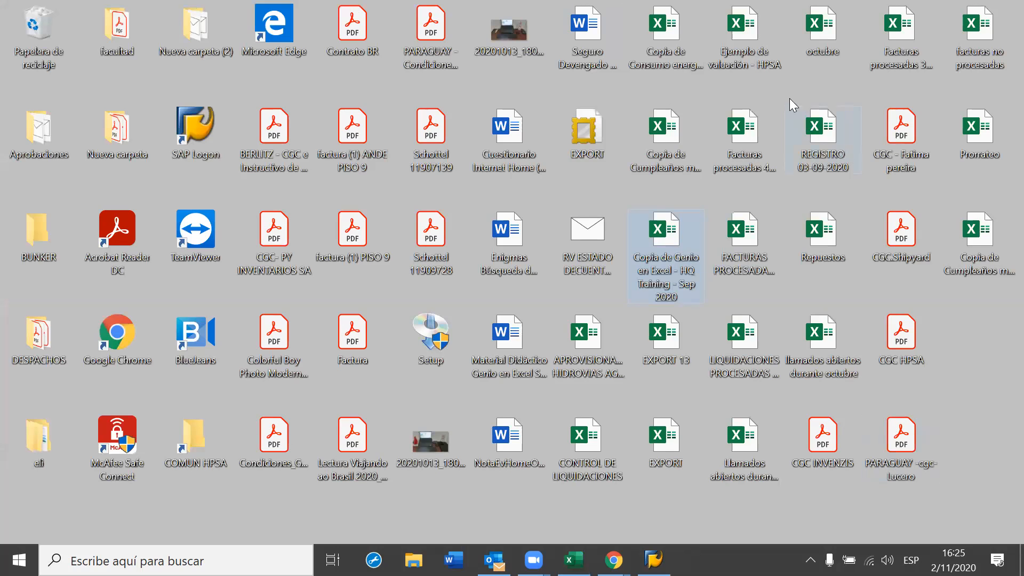
Open the Ejemplo de valuación - HPSA workbook from the desktop
double_click(778, 76)
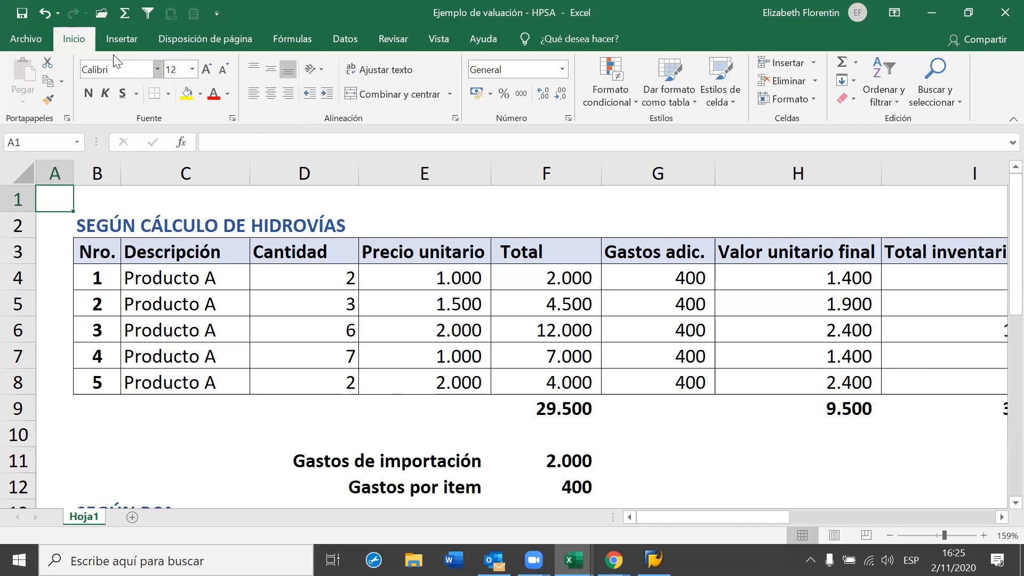
Check this workbook's fill colours, then return to the Copia de Genio en Excel workbook's Temas sheet
left_click(199, 94)
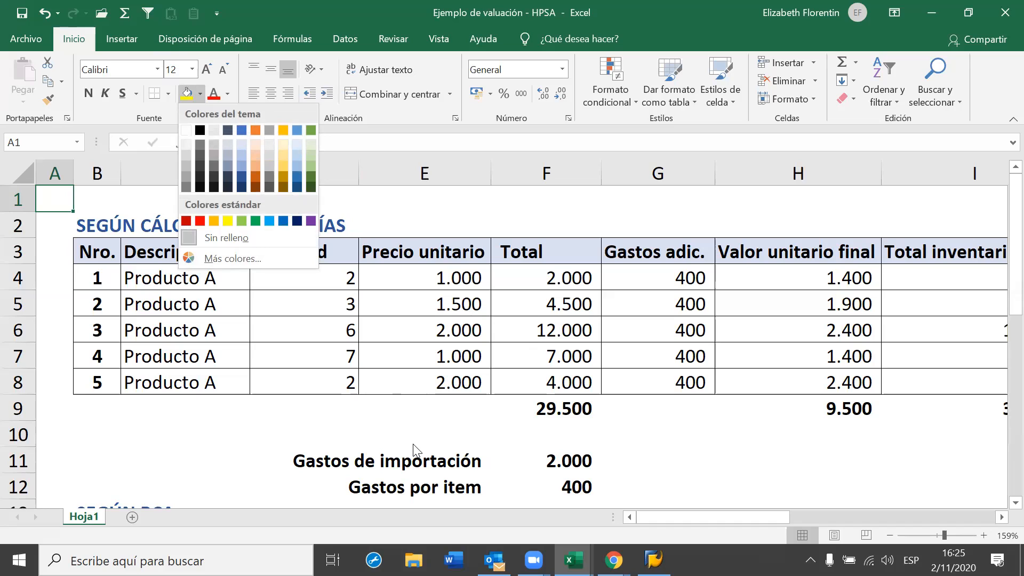
left_click(449, 523)
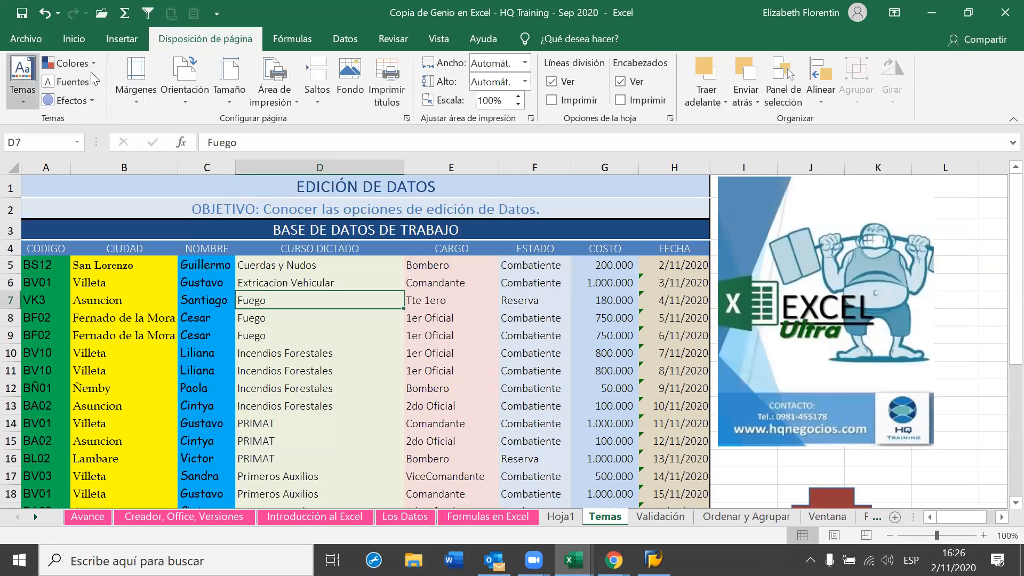
Browse the themes, then apply a red colour palette for a red header row and pink objective row
left_click(24, 75)
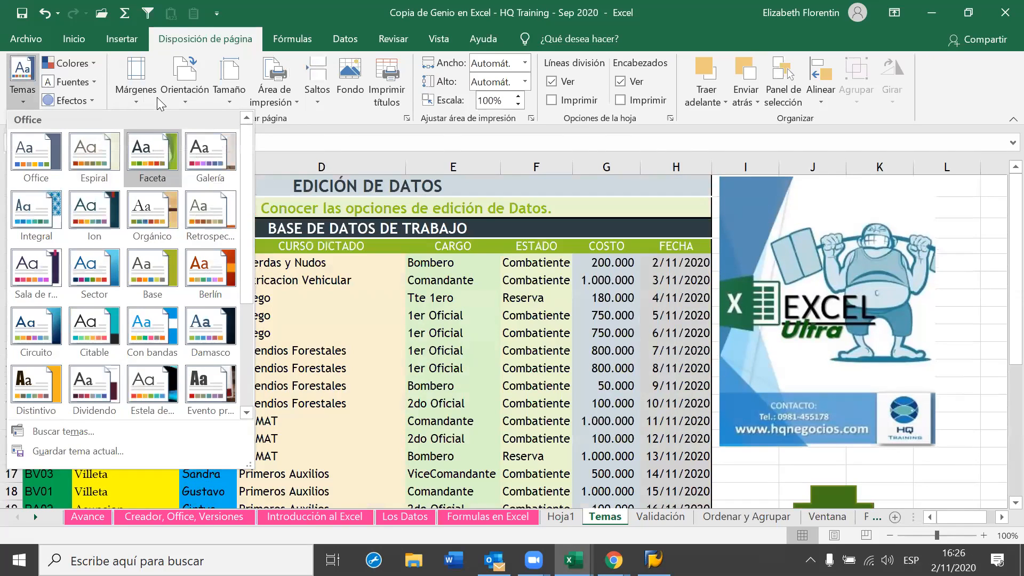
left_click(71, 64)
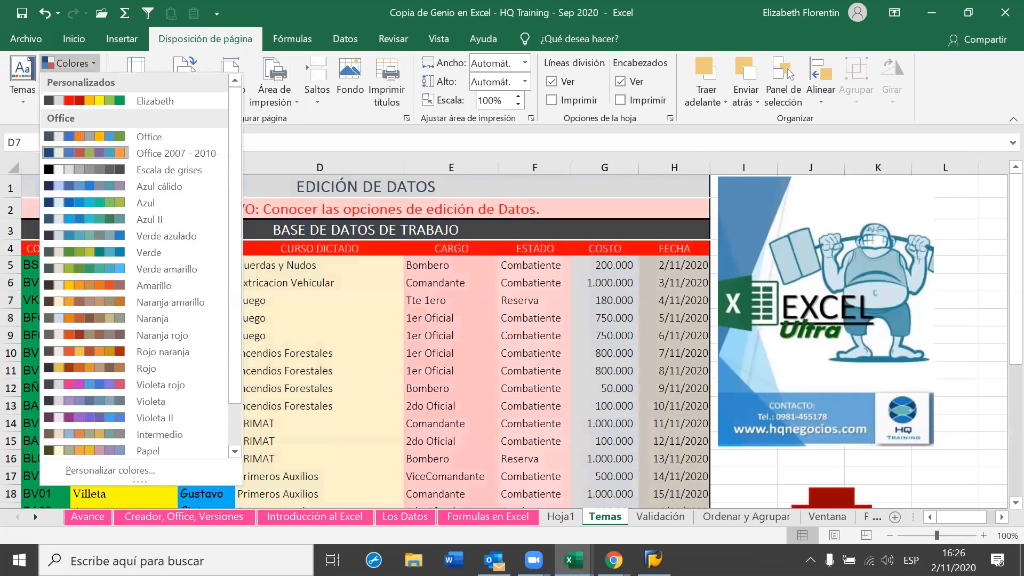
key("Escape")
left_click(614, 559)
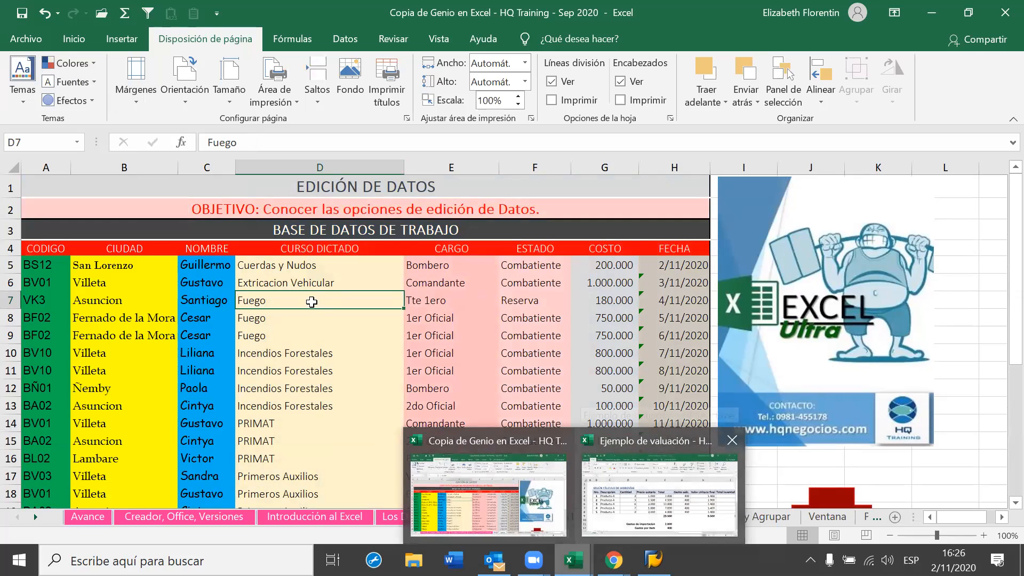
left_click(660, 480)
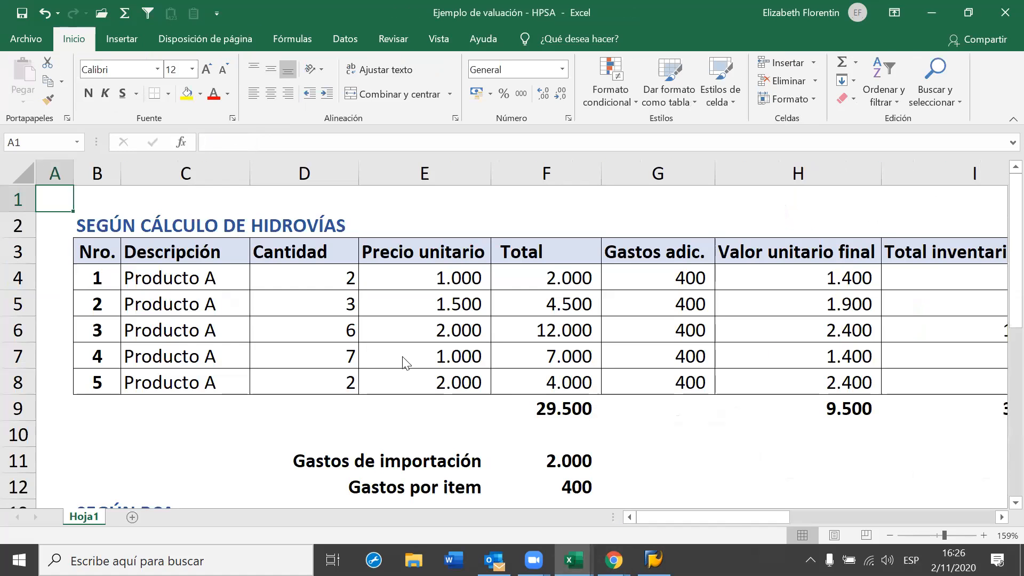
left_click(350, 299)
left_click(200, 94)
left_click(186, 284)
left_click(165, 297)
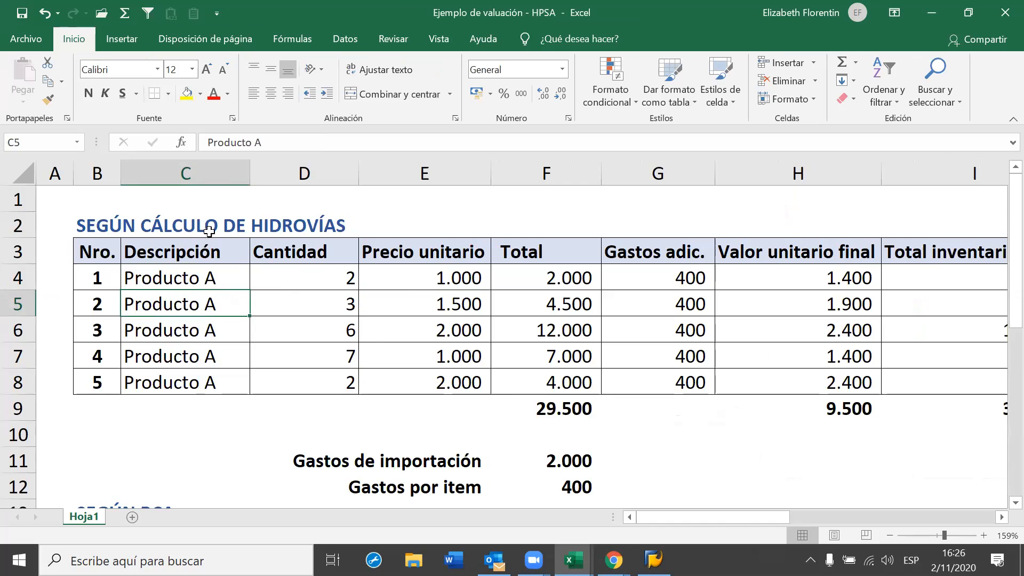
left_click(200, 94)
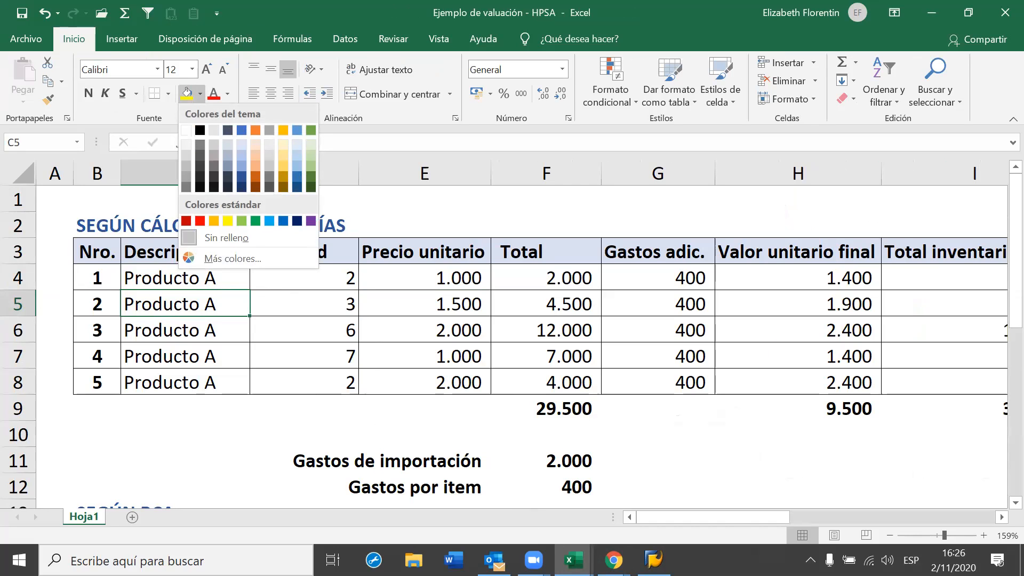
left_click(573, 560)
left_click(501, 502)
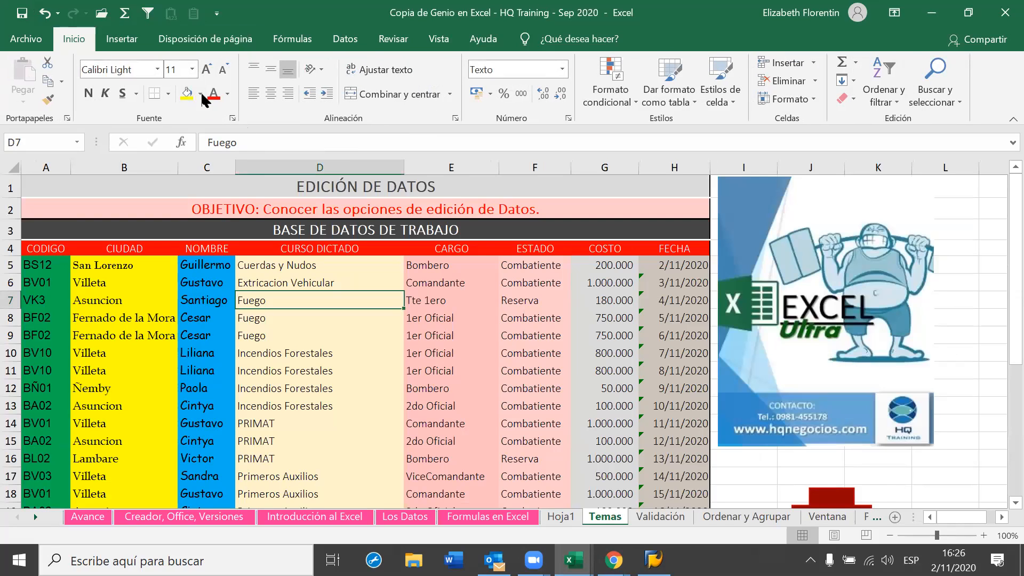
left_click(200, 93)
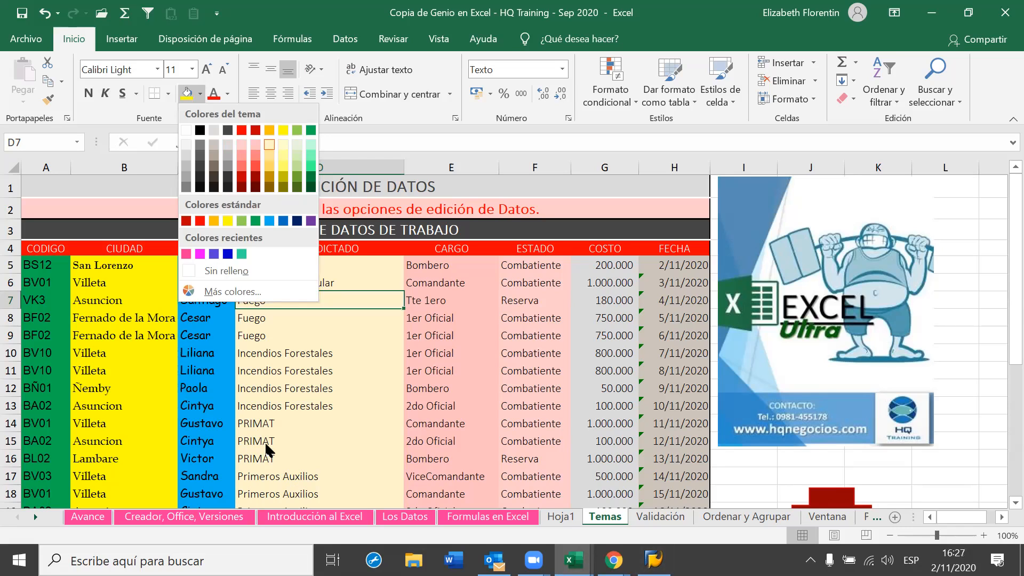
mouse_move(571, 560)
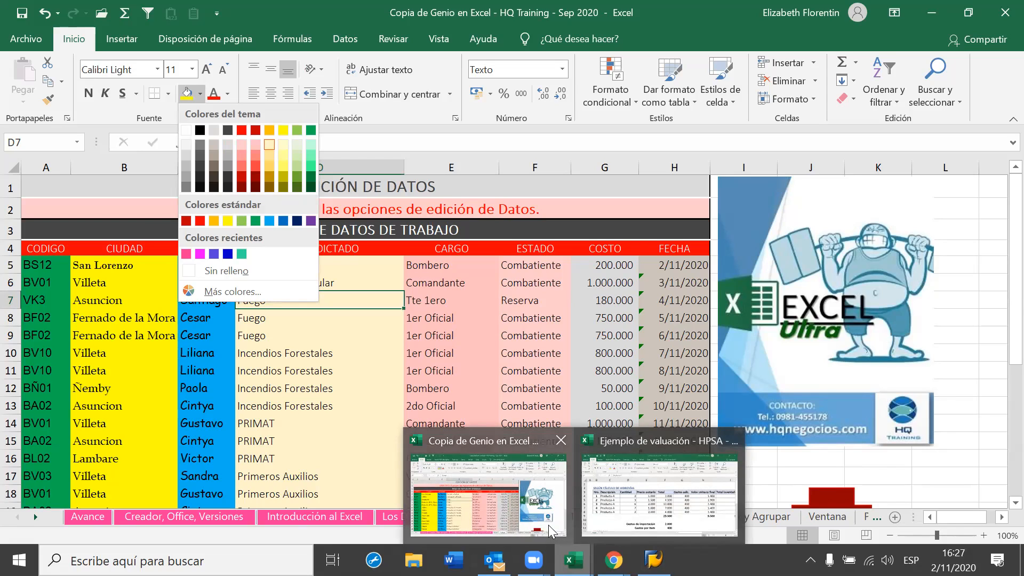
left_click(376, 352)
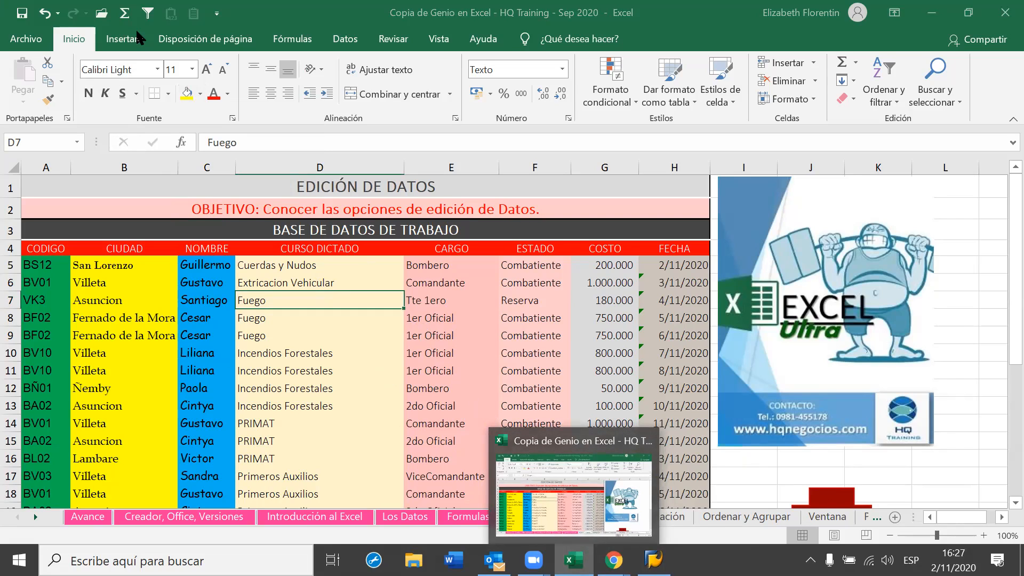
Apply the Office 2007 - 2010 colour palette, returning the Temas table to blue tones
left_click(191, 39)
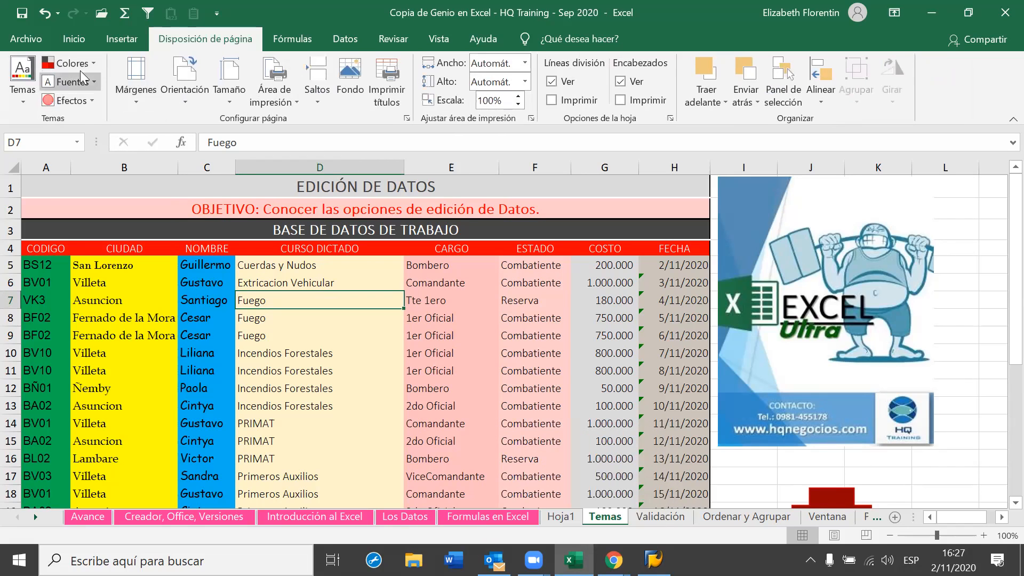
left_click(94, 63)
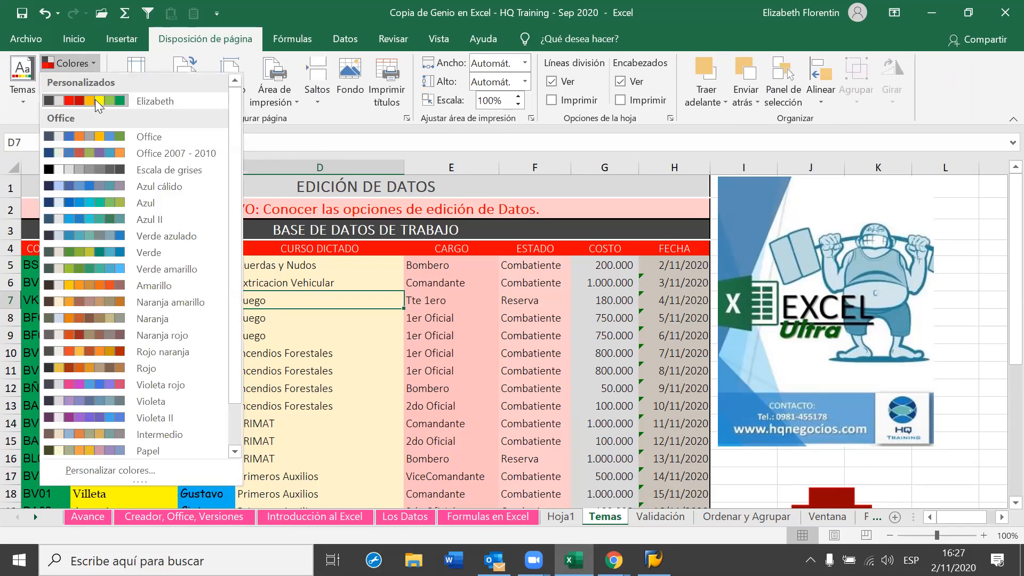
left_click(93, 148)
left_click(371, 373)
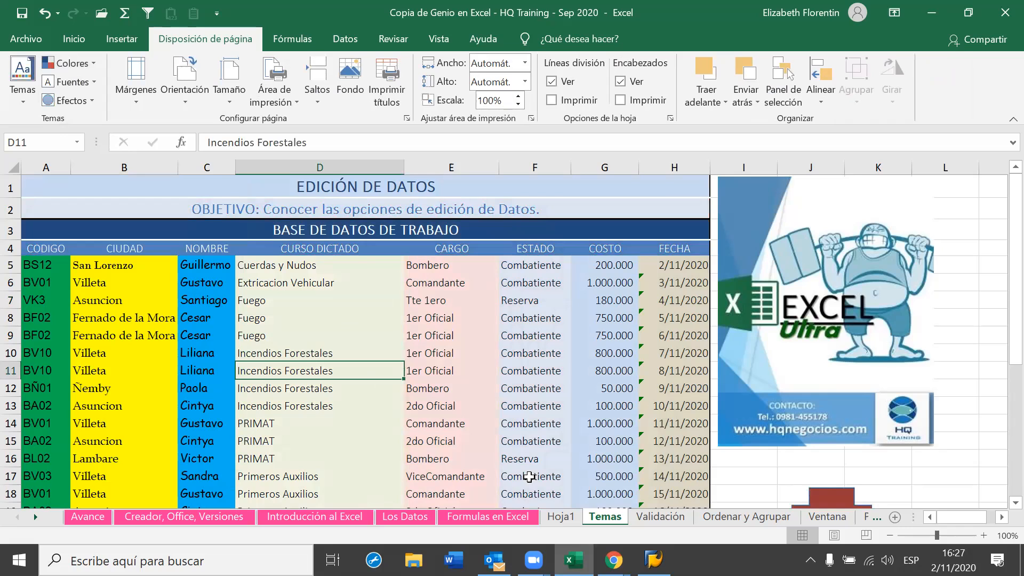
scroll(529, 477, "down", 5)
scroll(529, 478, "up", 5)
left_click(85, 82)
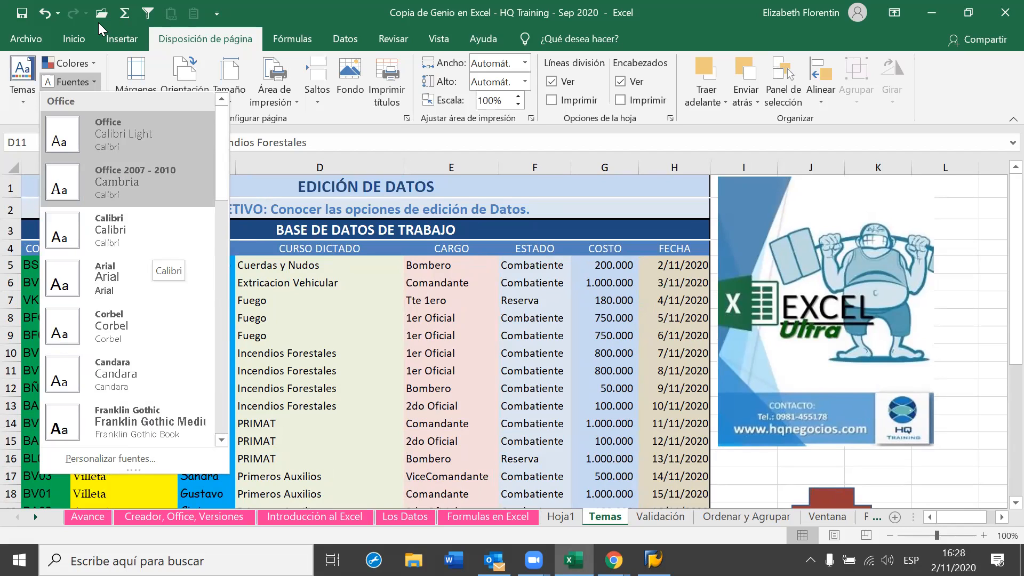
Apply the Office 2007 - 2010 theme fonts and bring up the theme effects choices
left_click(142, 189)
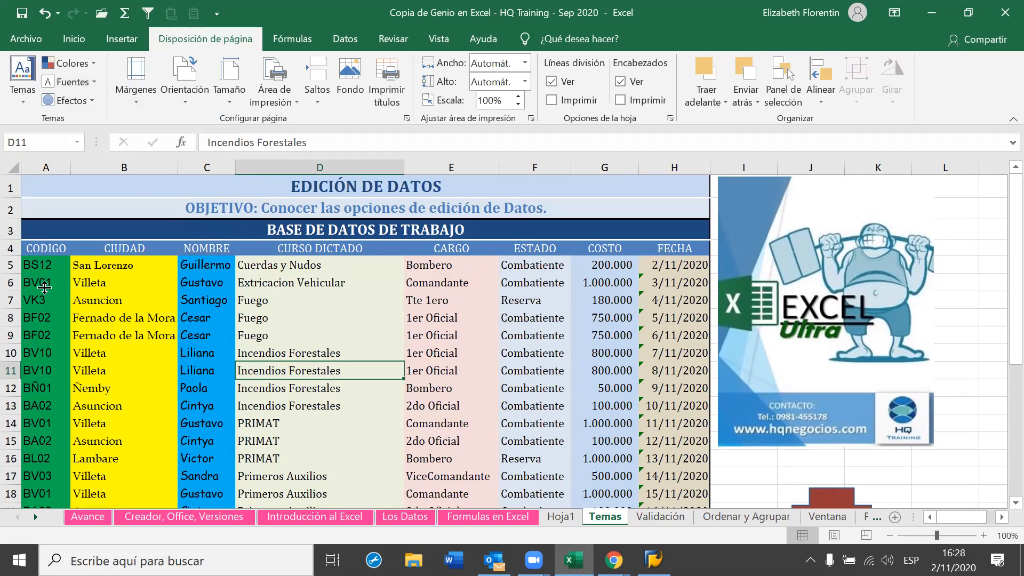
left_click(88, 101)
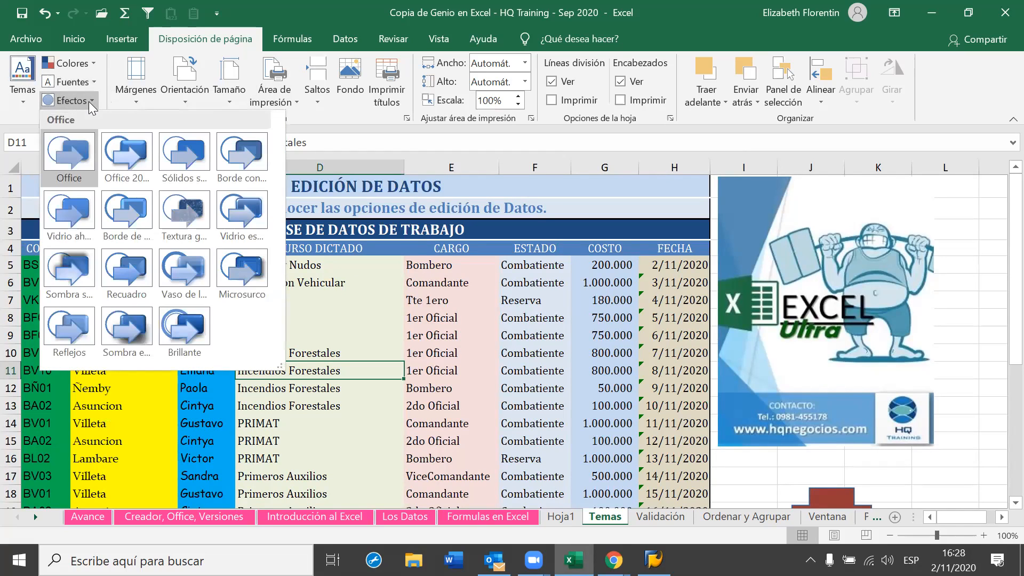
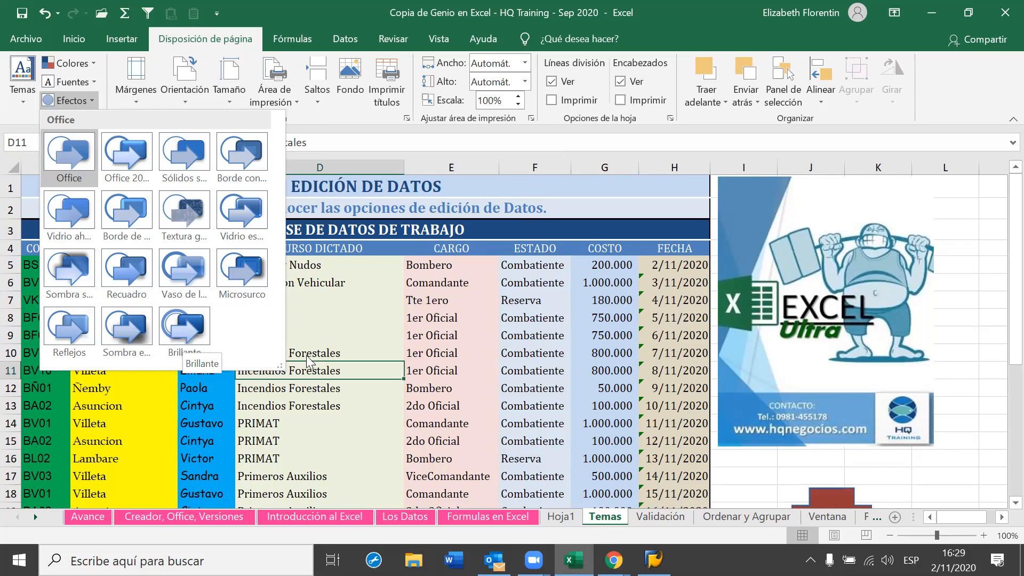
Dismiss the Efectos gallery without picking an effect, keeping the Office theme effects
left_click(347, 335)
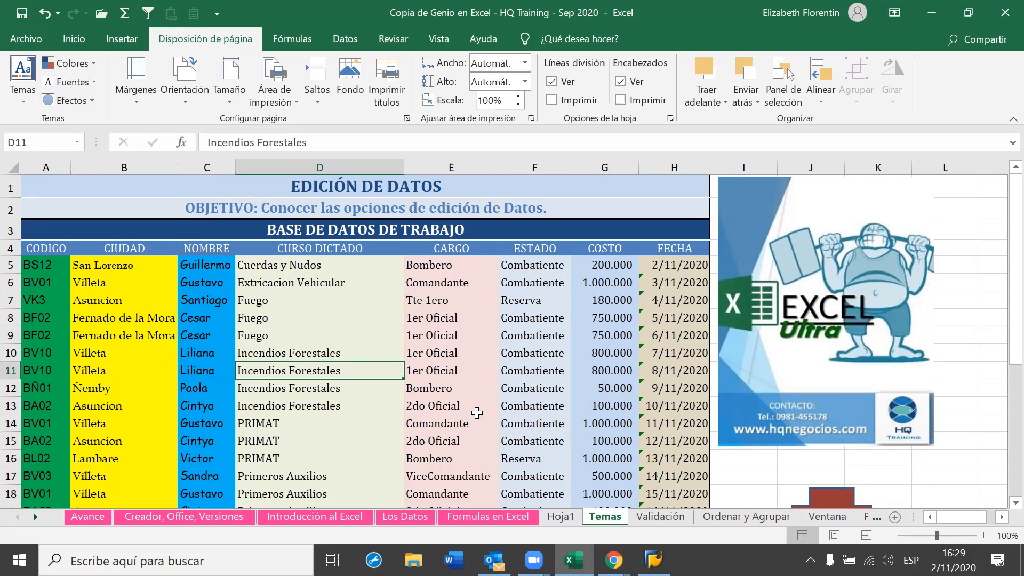
Colour the Temas sheet tab pink with Color de pestaña's recent pink swatch
left_click(508, 368)
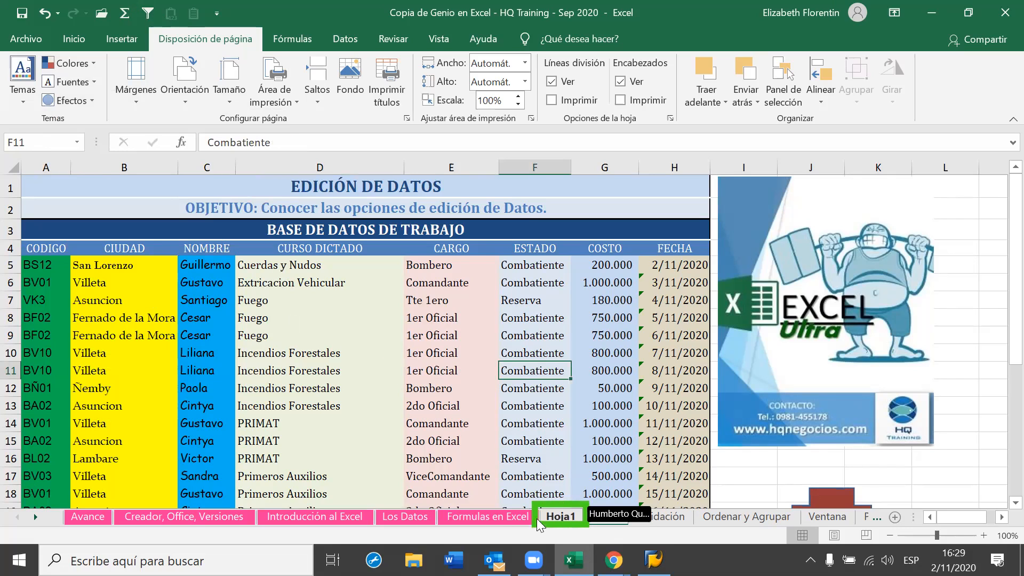
left_click(611, 516)
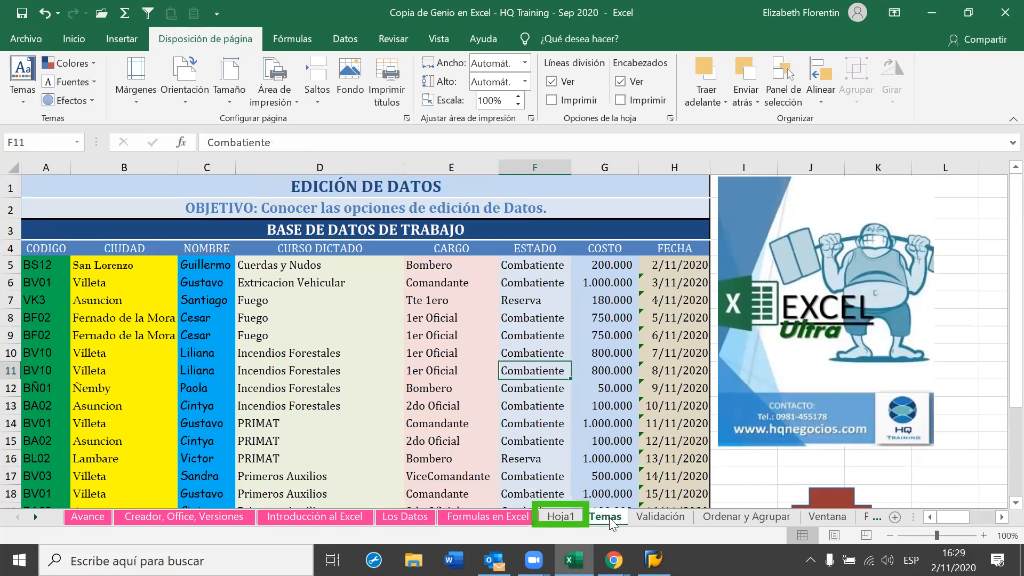
left_click(569, 516)
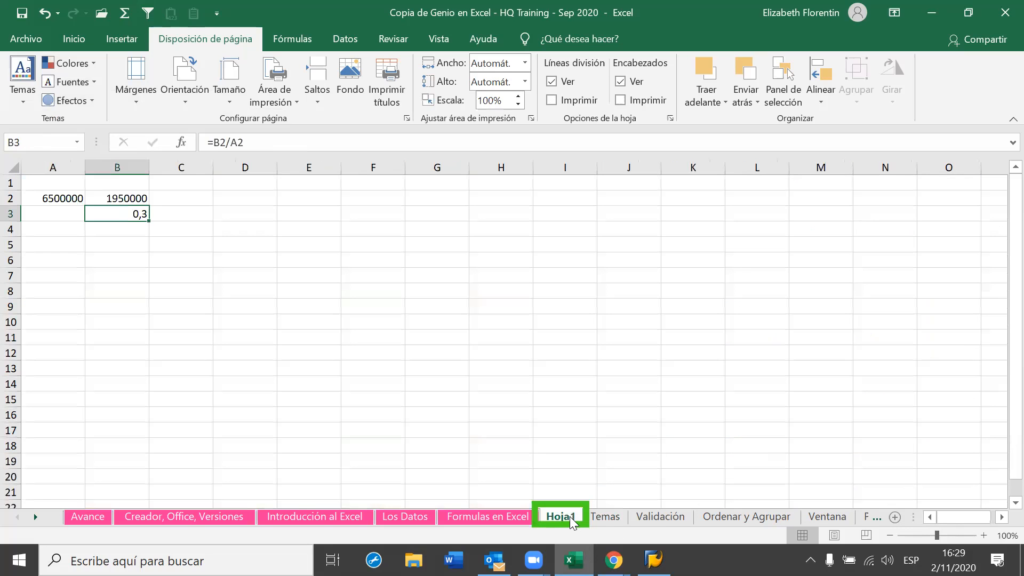
left_click(618, 517)
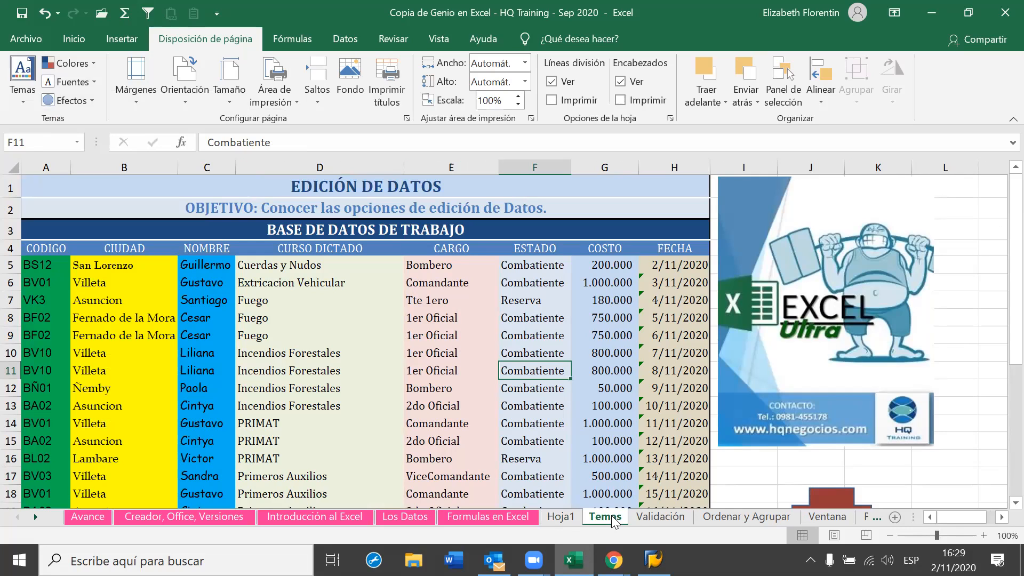
right_click(613, 519)
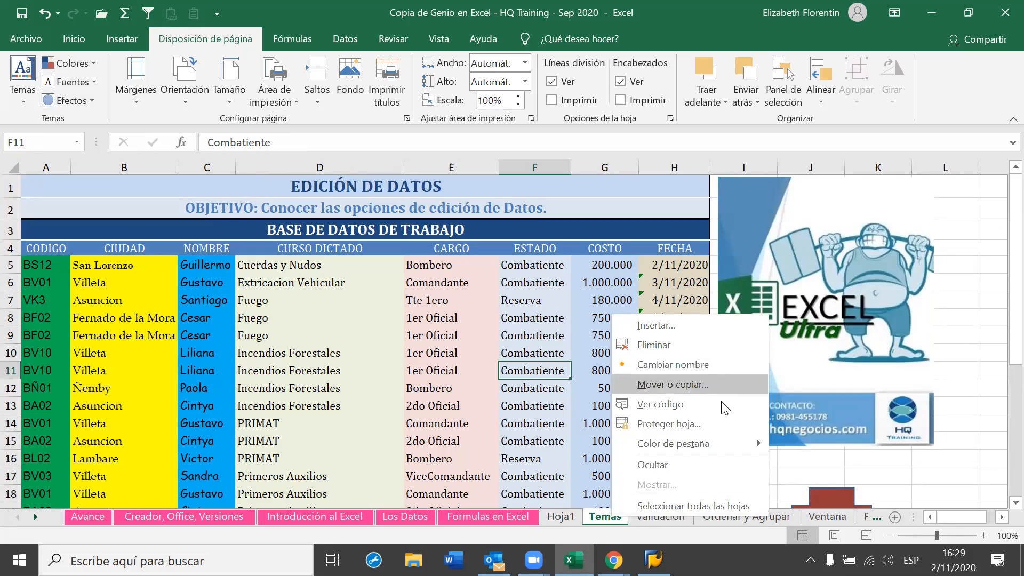
mouse_move(720, 441)
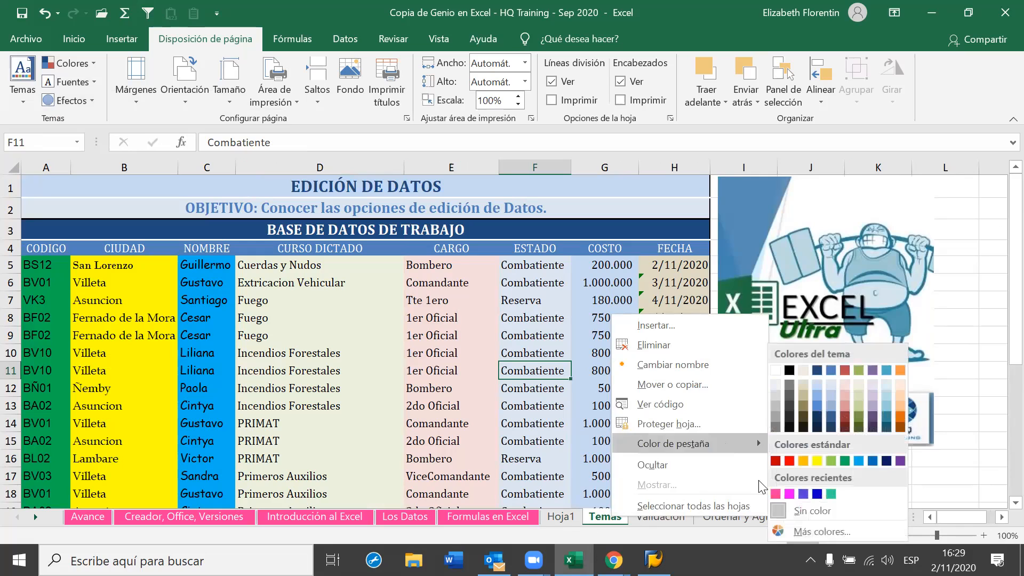
left_click(776, 493)
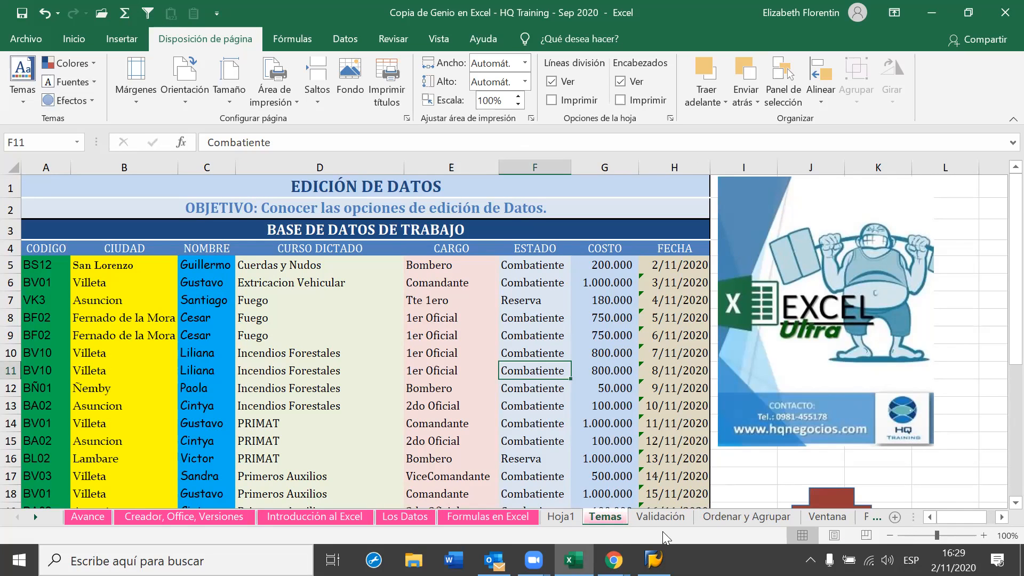
Glance at the Validación sheet, then settle on Hoja1 with cell H15 selected
left_click(644, 517)
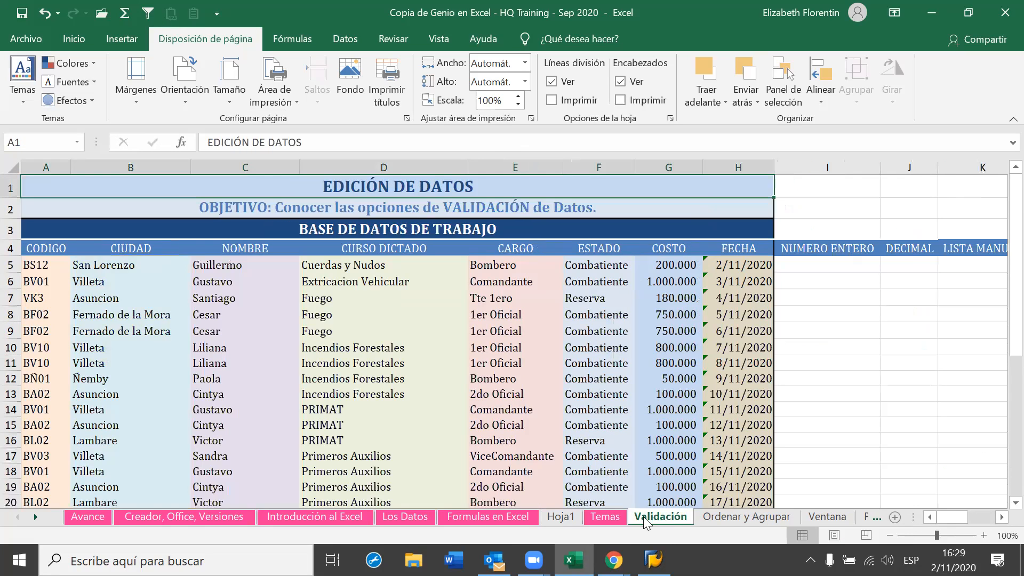
left_click(555, 523)
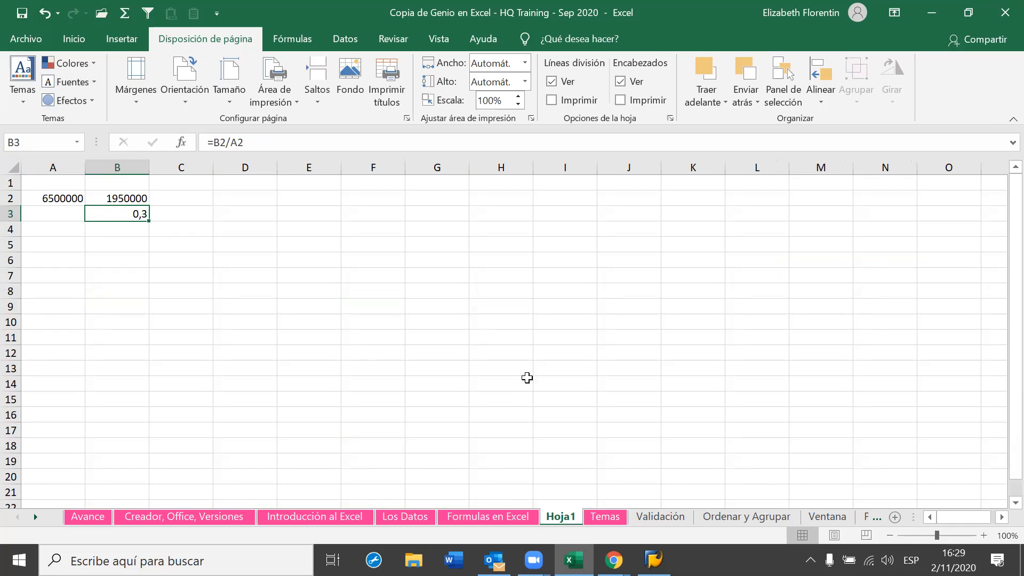
left_click(515, 398)
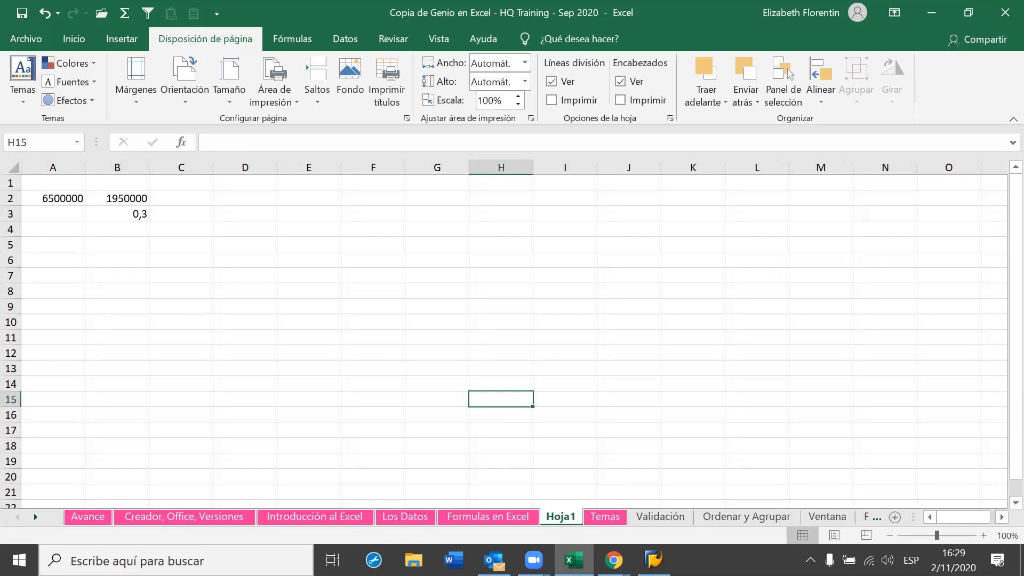
Open the Zoom cloud meetings window, then return to Excel's Validación sheet
mouse_move(533, 559)
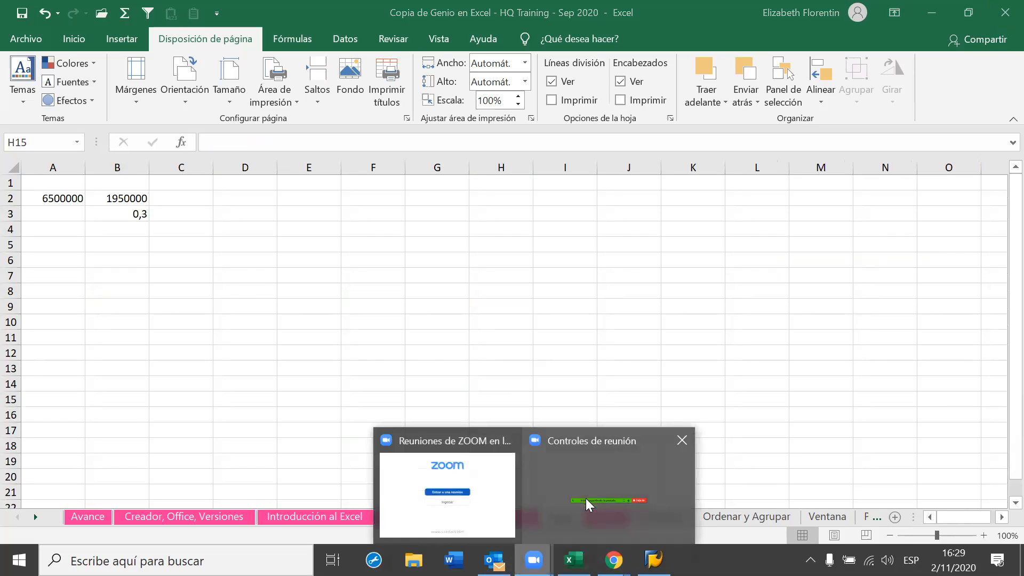
left_click(430, 506)
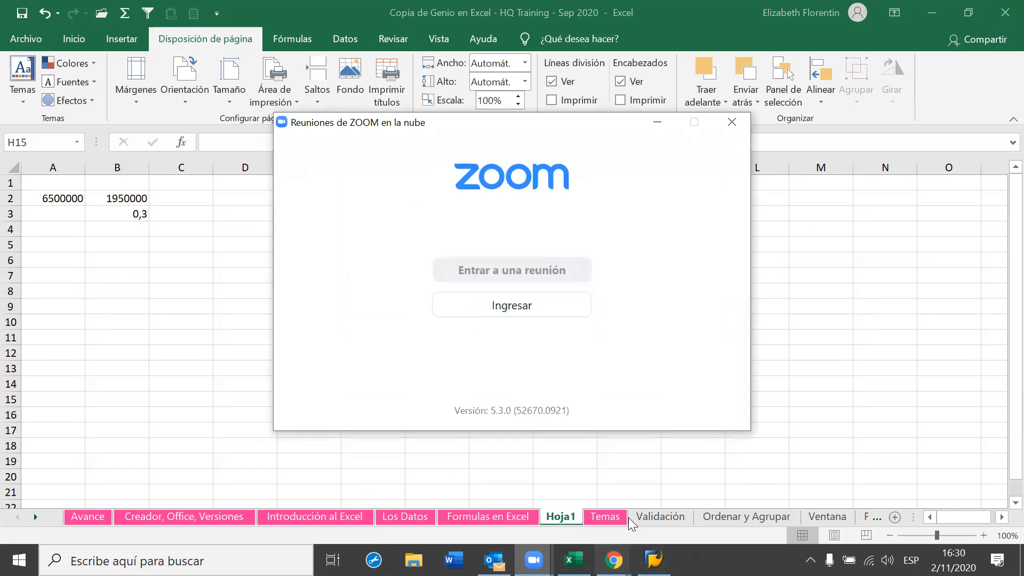
left_click(573, 560)
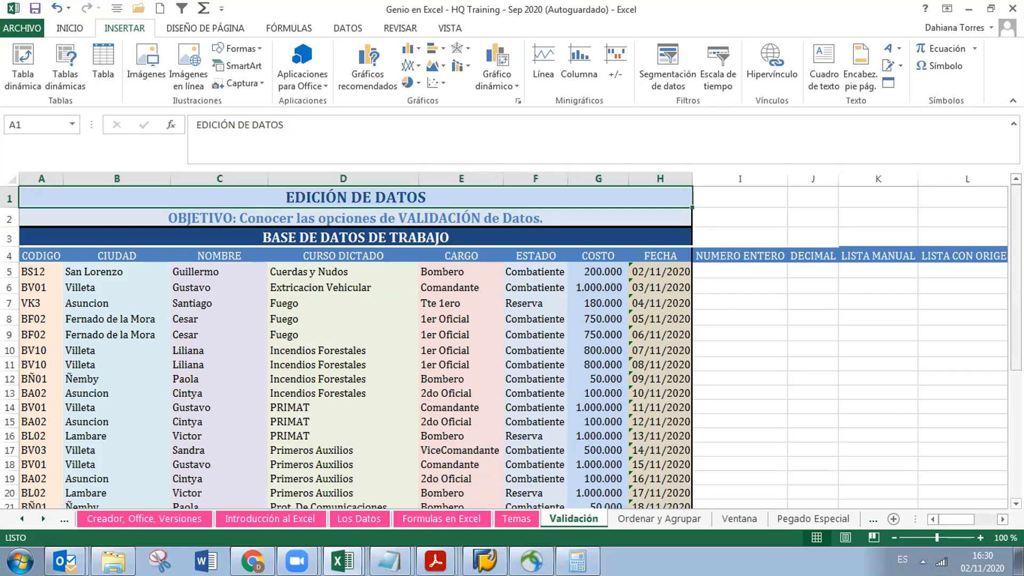
scroll(837, 501, "down", 1)
scroll(837, 501, "up", 1)
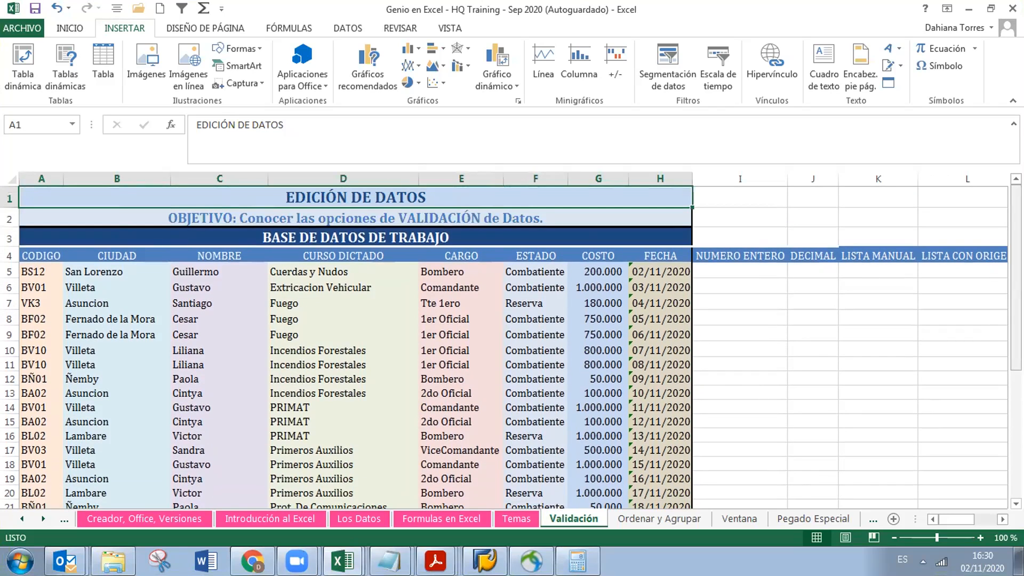
left_click(869, 520)
left_click(868, 520)
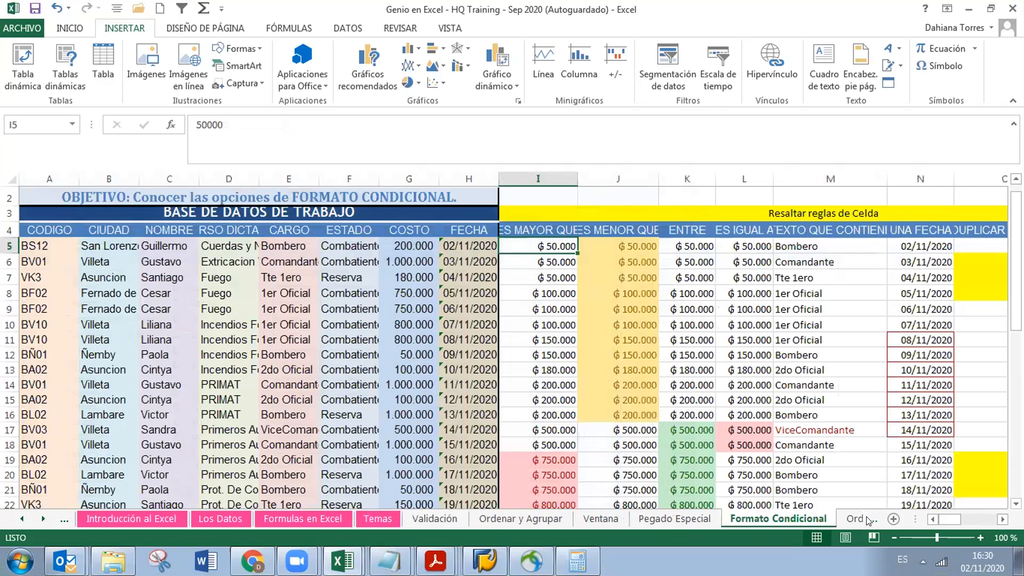
left_click(868, 520)
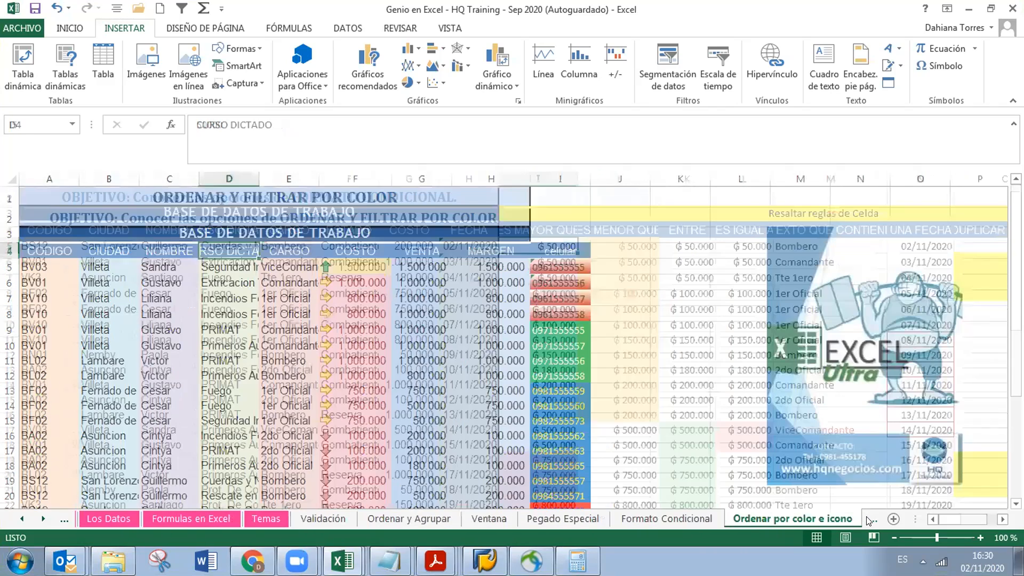
left_click(868, 520)
left_click(868, 520)
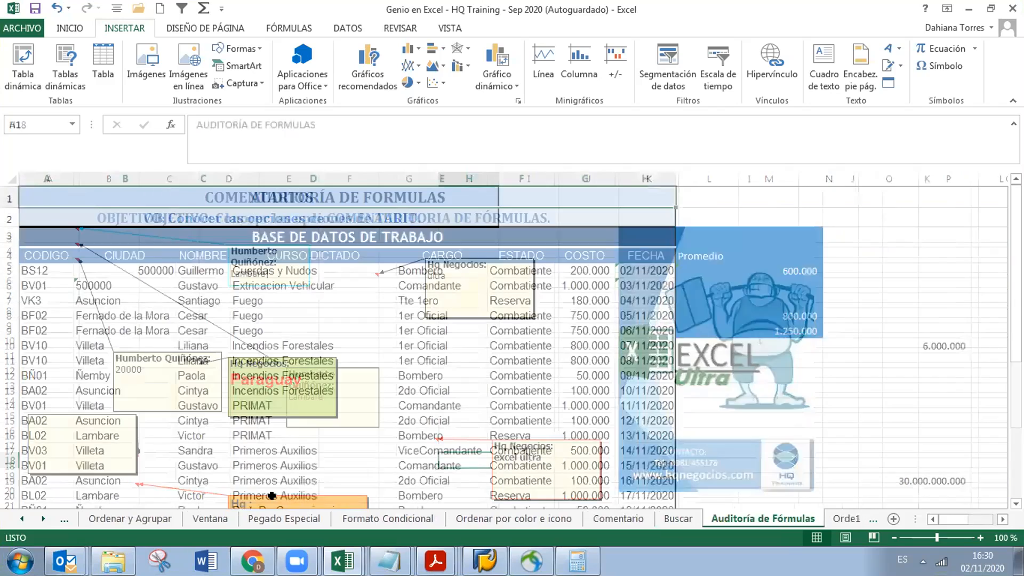
left_click(868, 519)
key("ctrl+Page_Down")
key("ctrl+Page_Down")
key("ctrl+Page_Down")
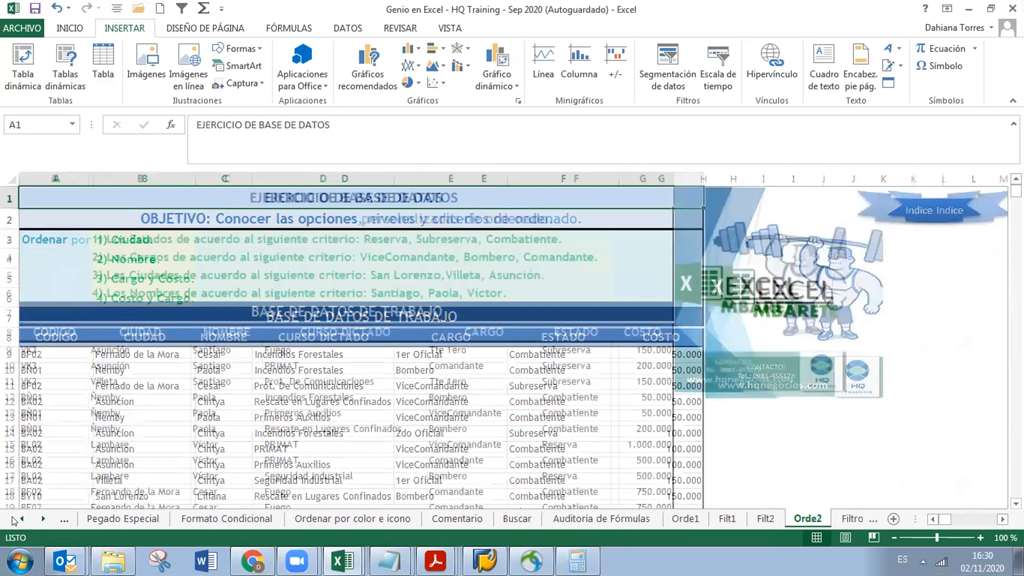
key("ctrl+Page_Down")
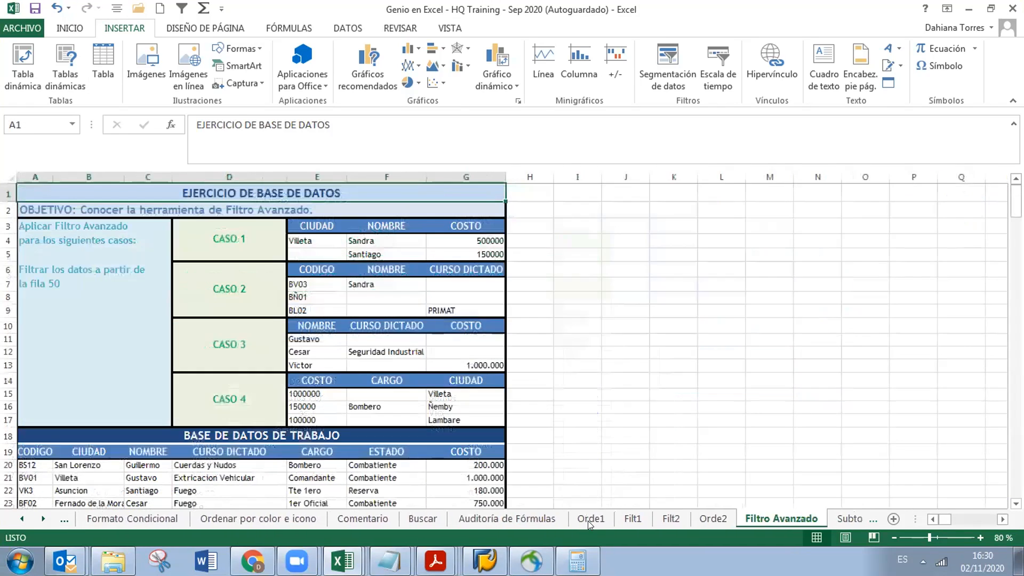
scroll(588, 521, "up", 4)
left_click(587, 520)
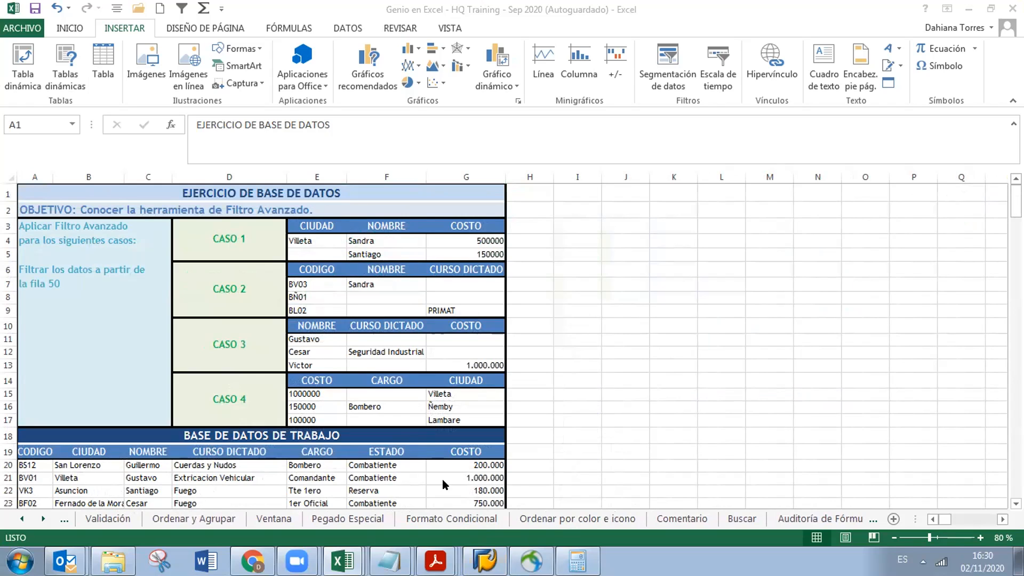
left_click(20, 517)
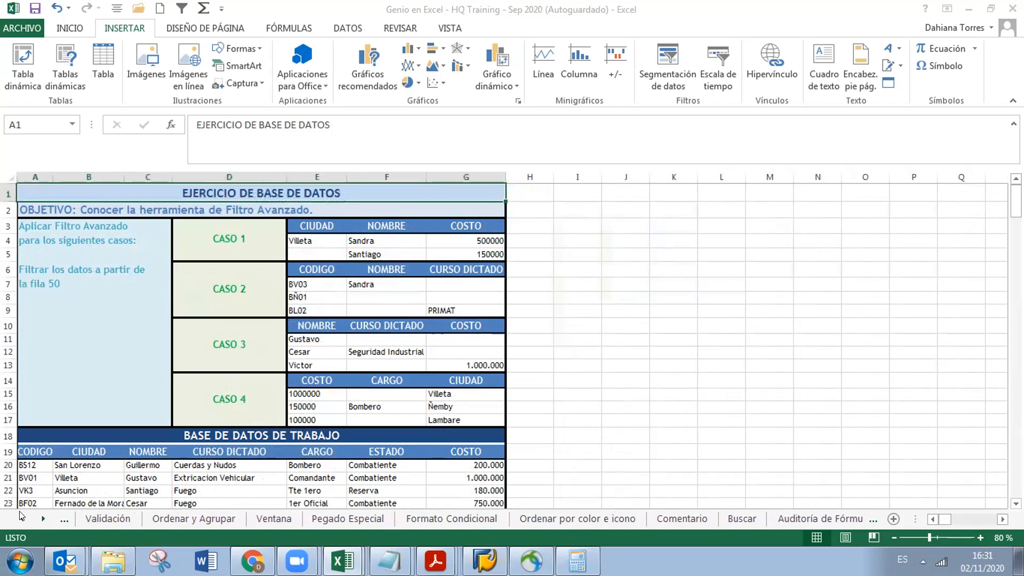
left_click(126, 522)
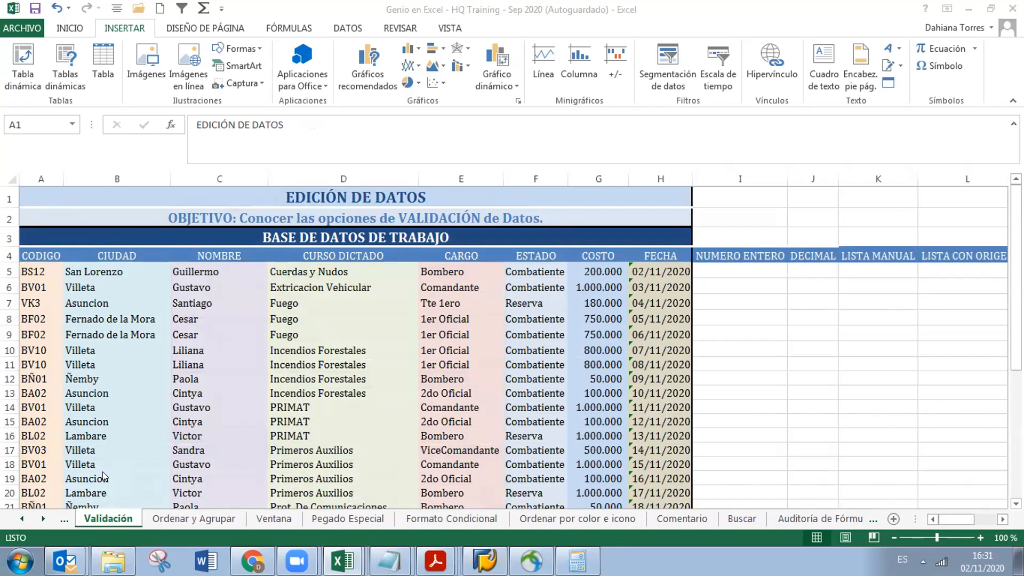
left_click(22, 518)
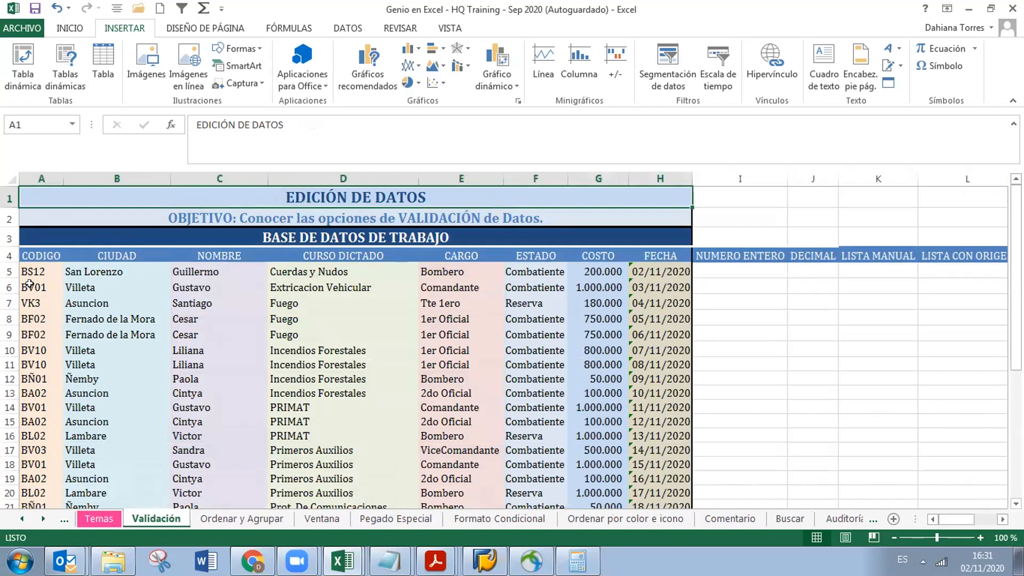
left_click(739, 366)
key("Up")
key("Up")
key("Up")
key("Up")
key("Up")
key("Up")
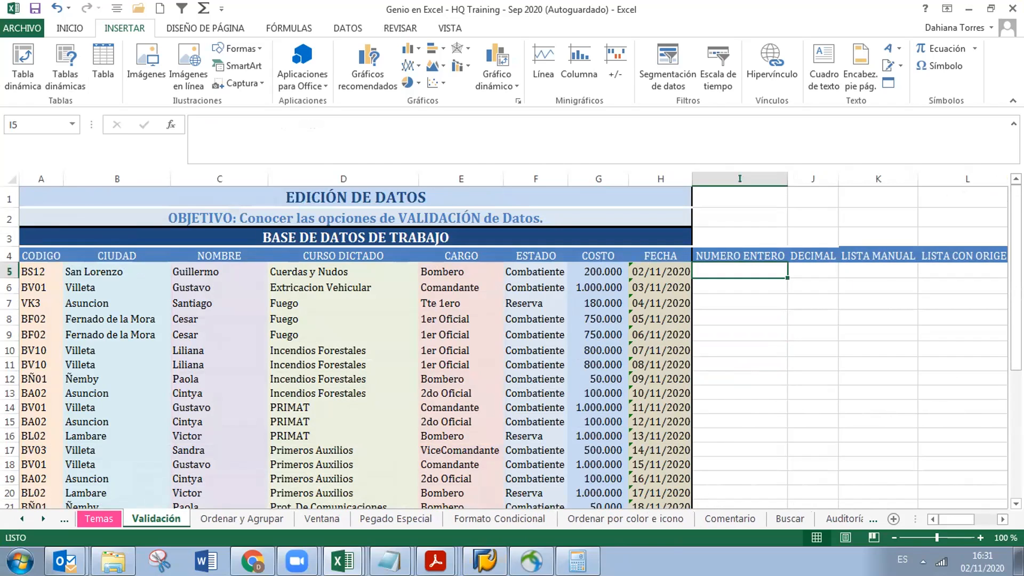
type("M")
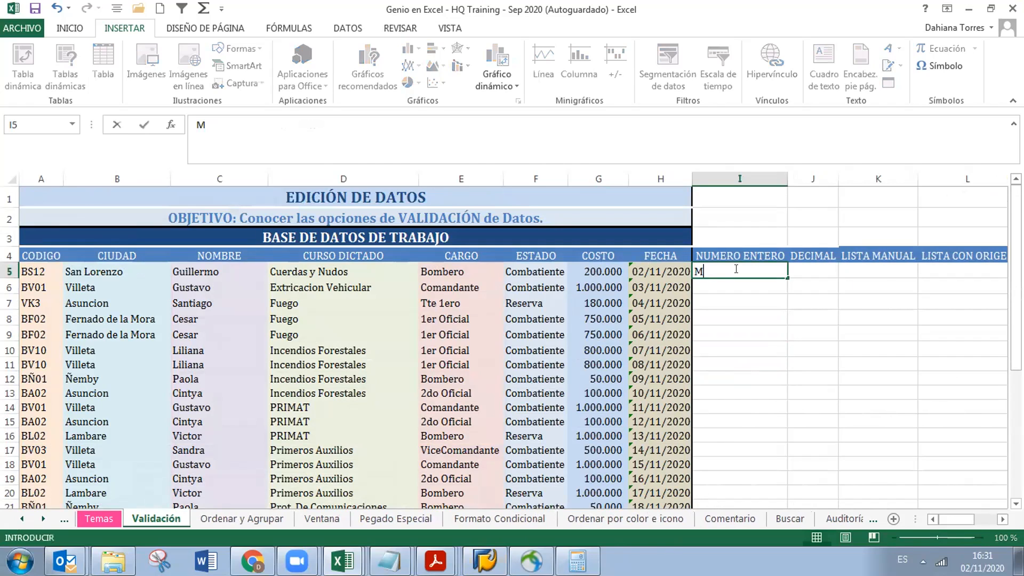
key("Return")
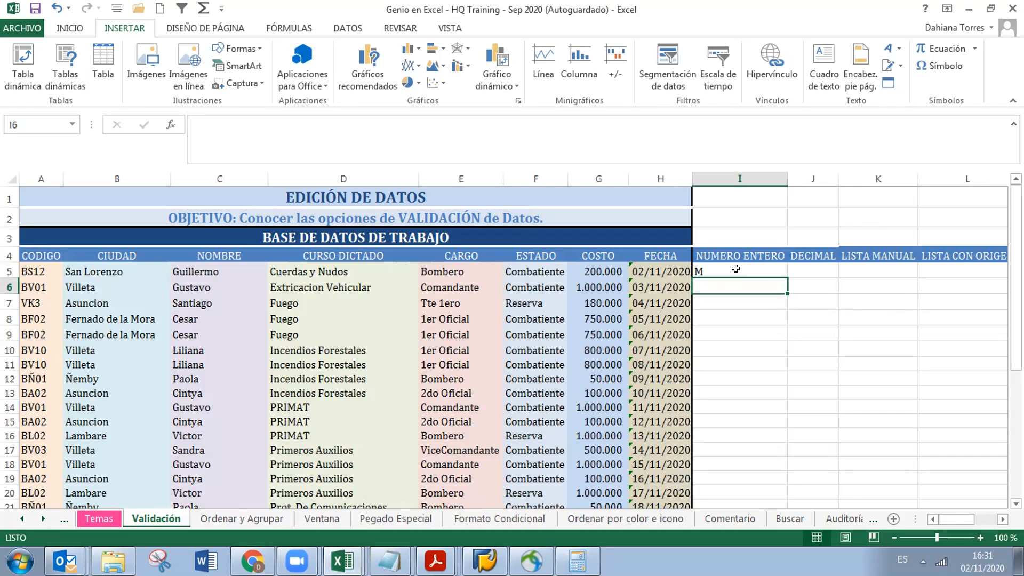
left_click(735, 269)
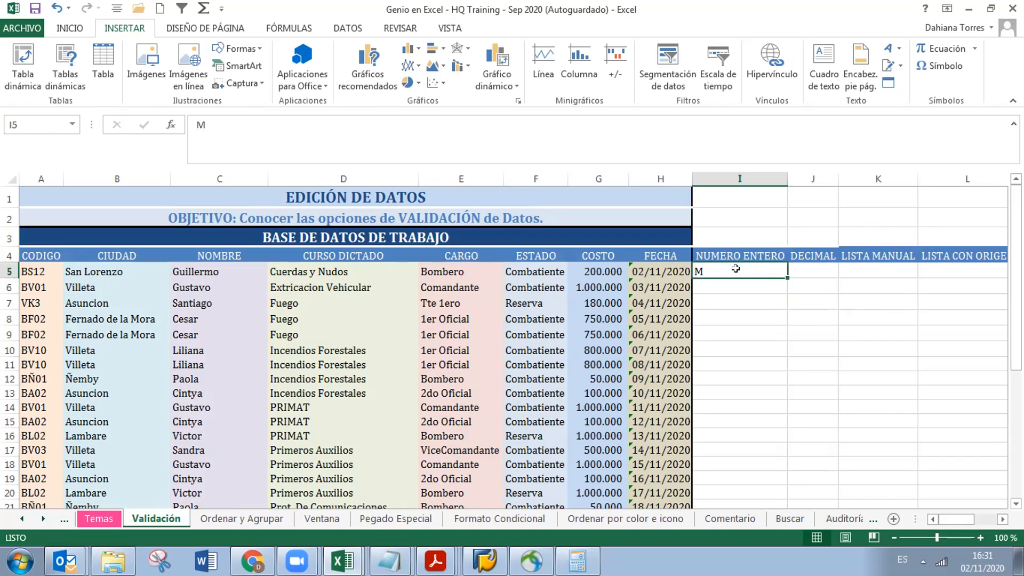
key("Delete")
Open Validación de datos for I5 and choose Número entero with 'no está entre'
left_click(351, 29)
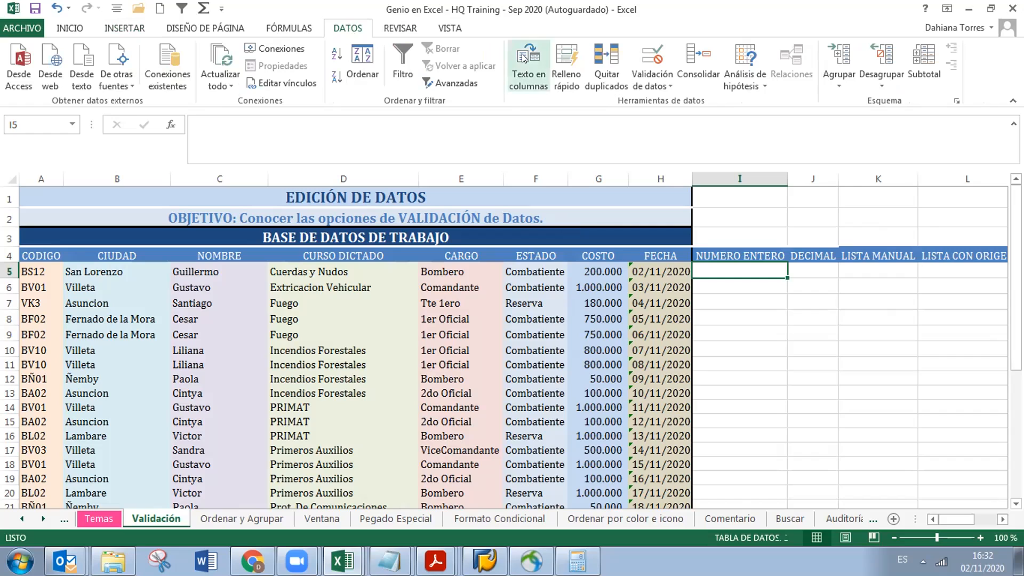
left_click(670, 86)
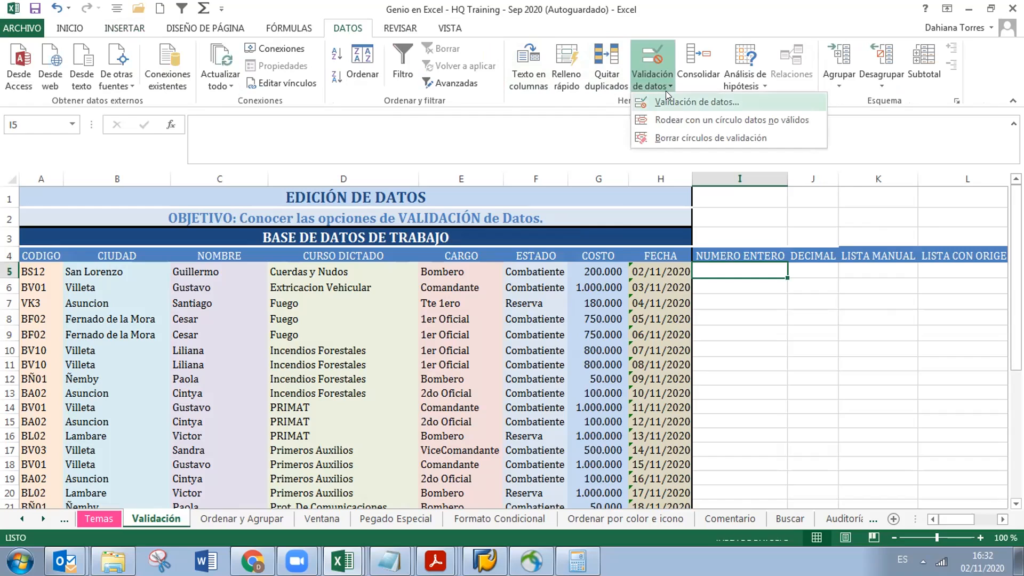
left_click(666, 96)
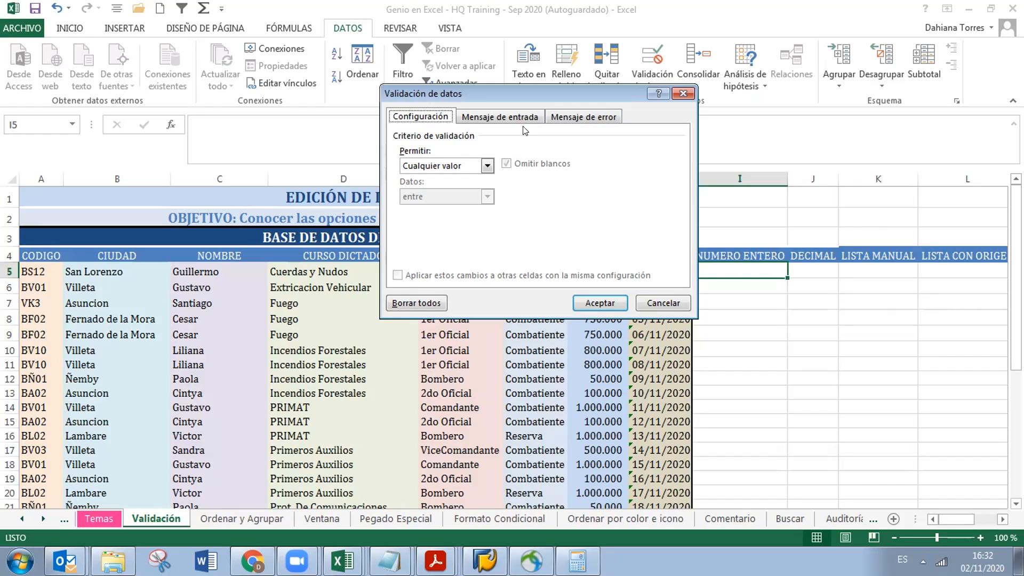
left_click(488, 166)
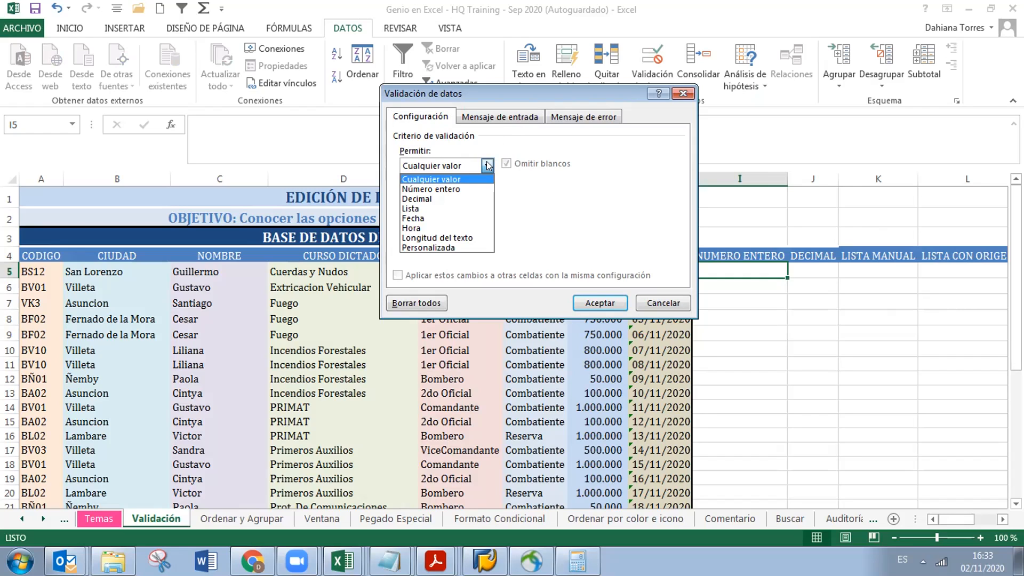
left_click(474, 188)
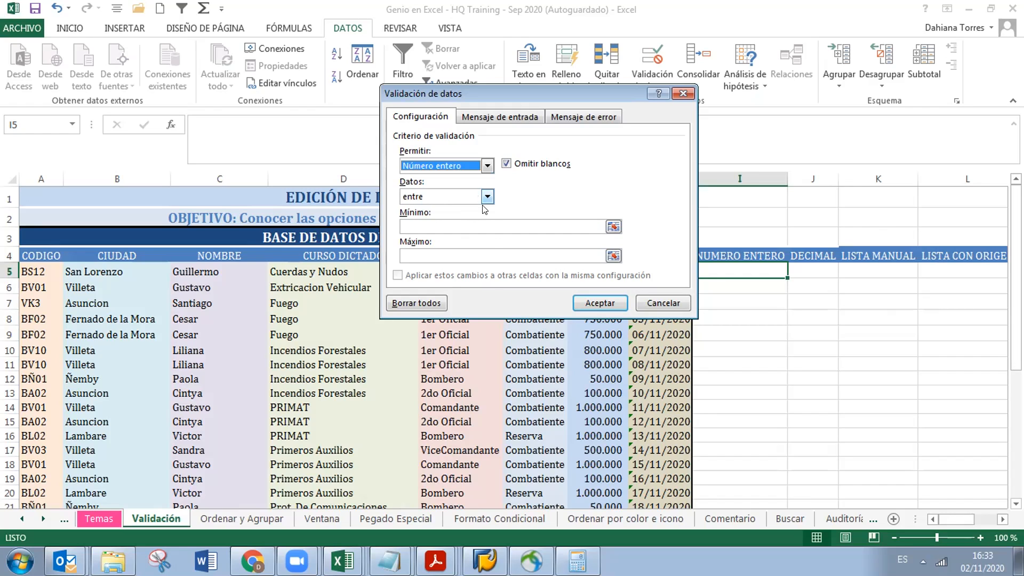
left_click(486, 197)
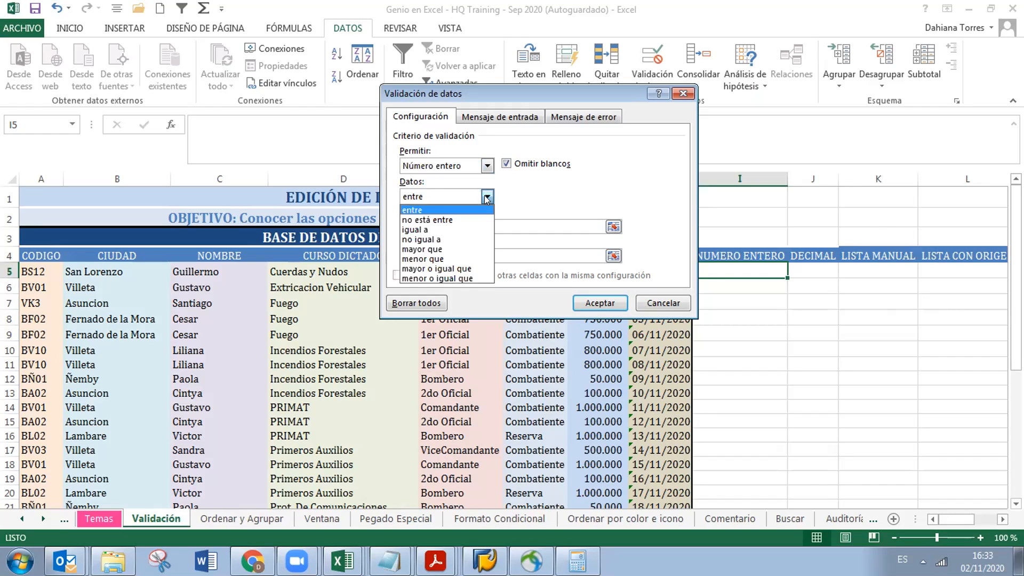
left_click(457, 218)
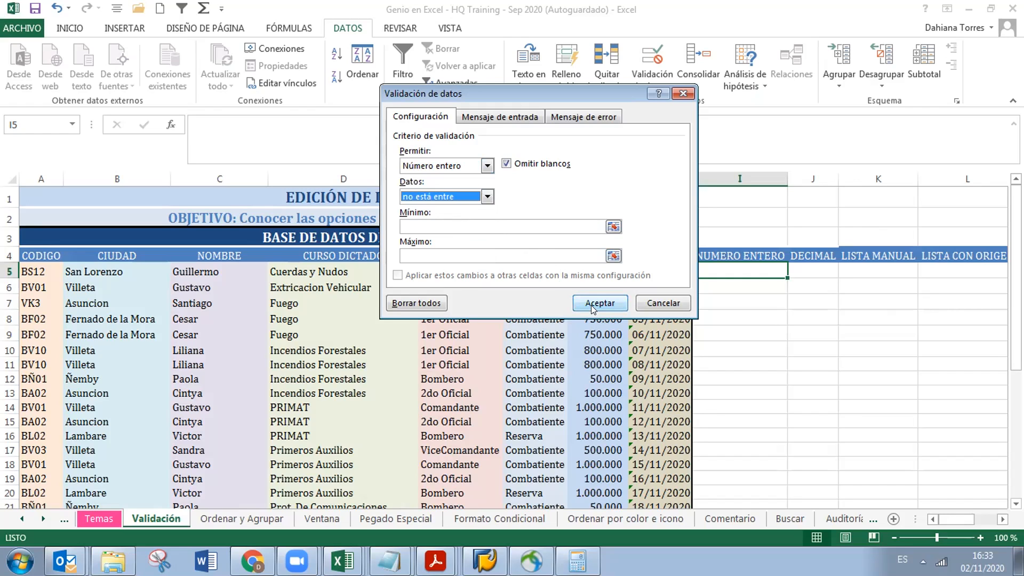
Set Mínimo to 1 and Máximo to 100, then accept the rule
left_click(568, 227)
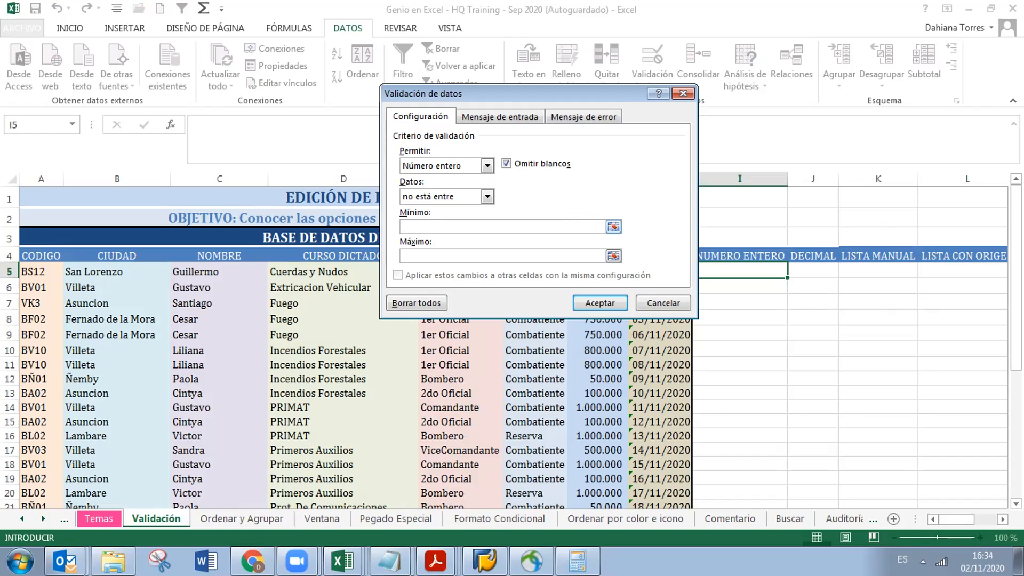
type("1")
key("Tab")
type("100")
key("Return")
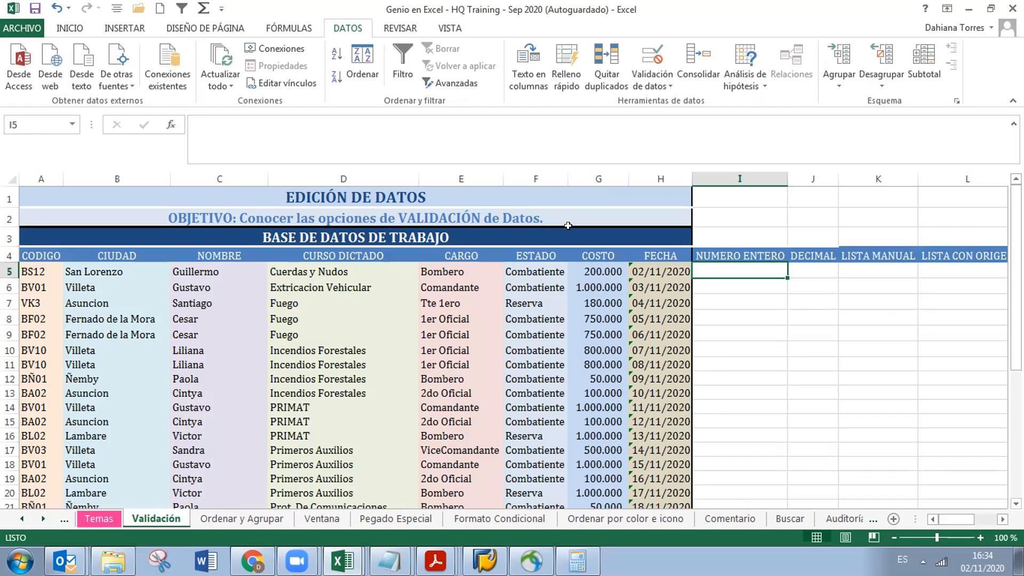
type("5")
key("Return")
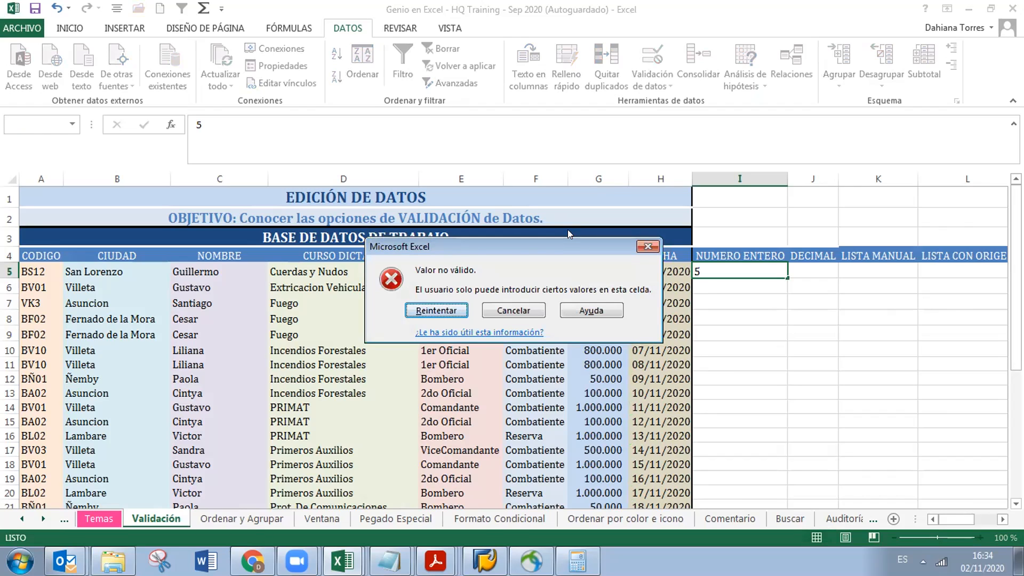
key("Tab")
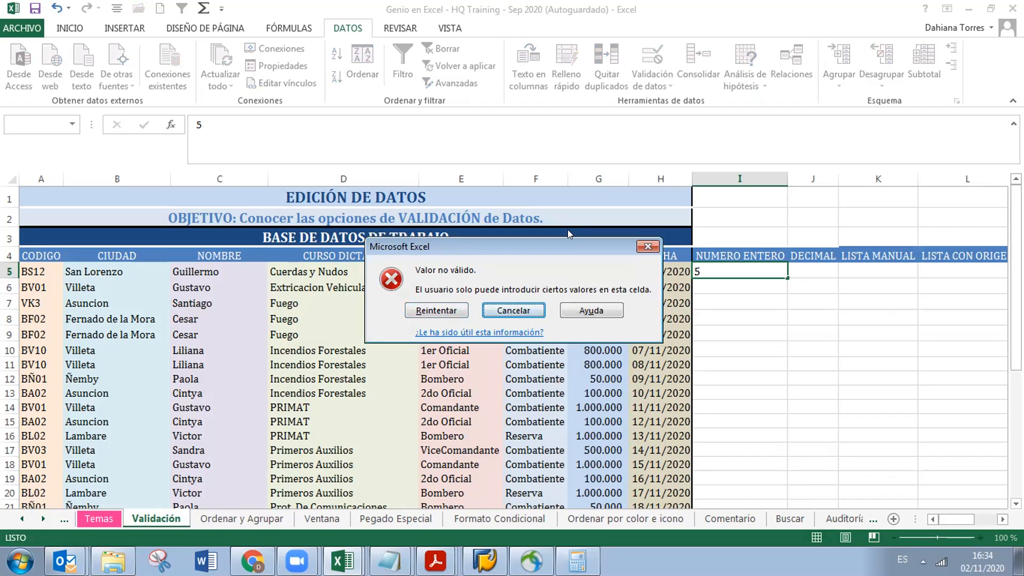
key("Return")
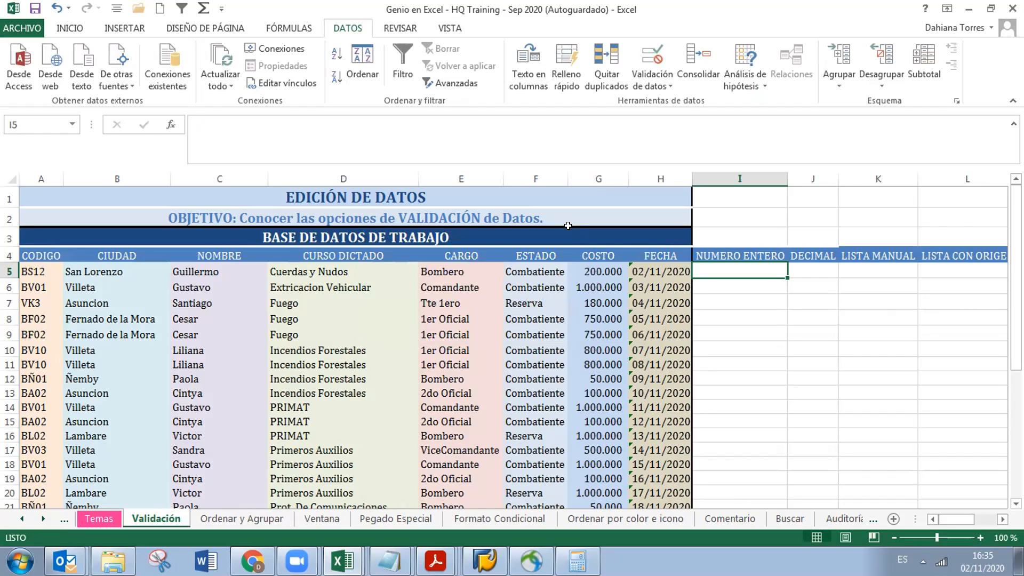
type("5")
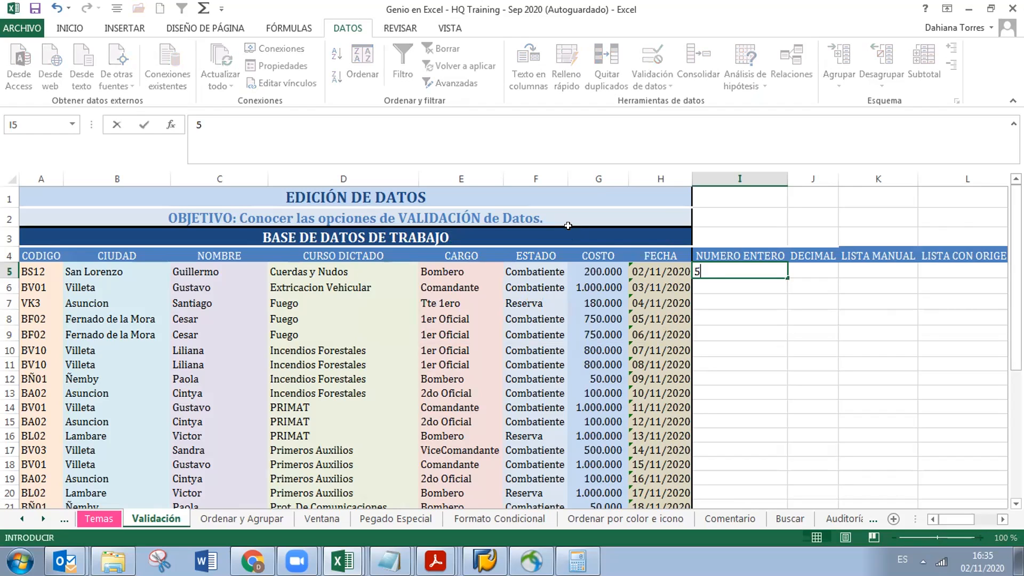
key("Return")
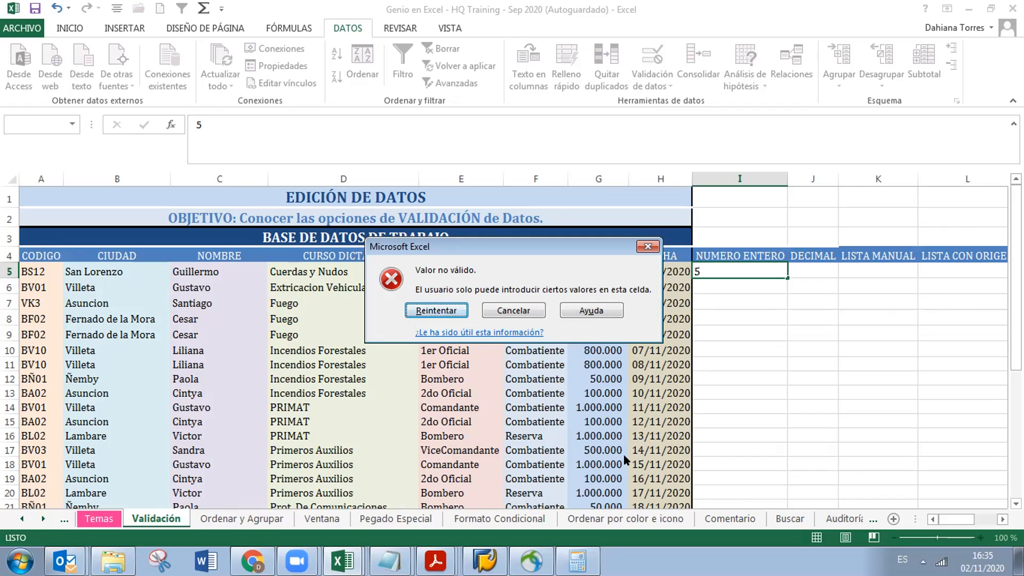
left_click(534, 308)
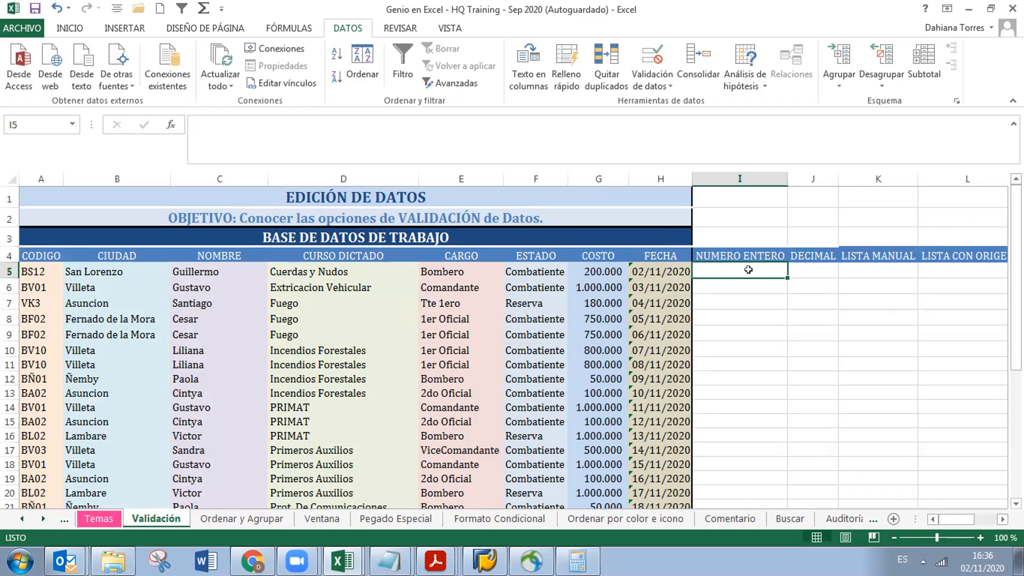
Test the I5 rule by entering 0 and then 101,0
type("0")
key("Return")
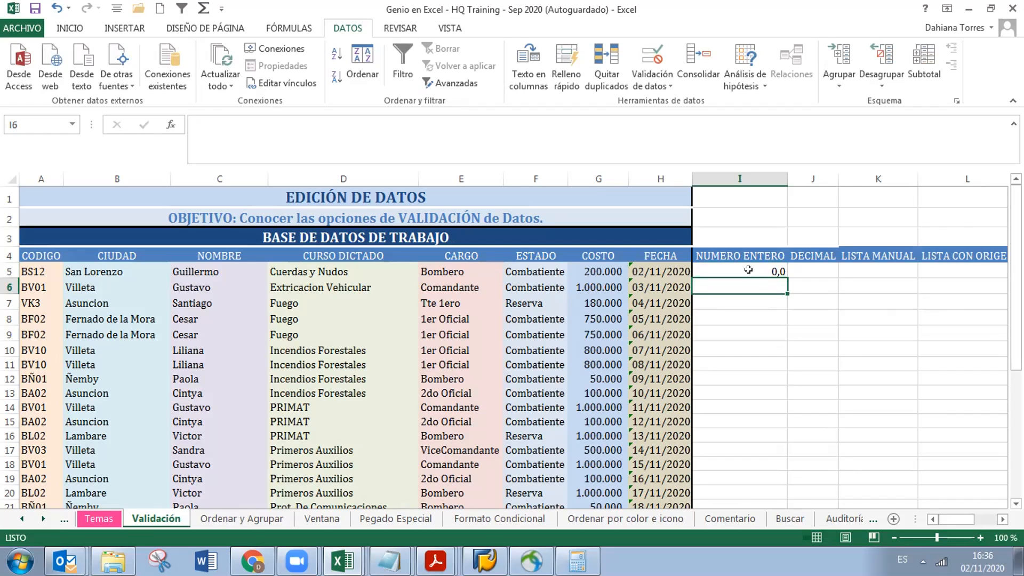
left_click(748, 270)
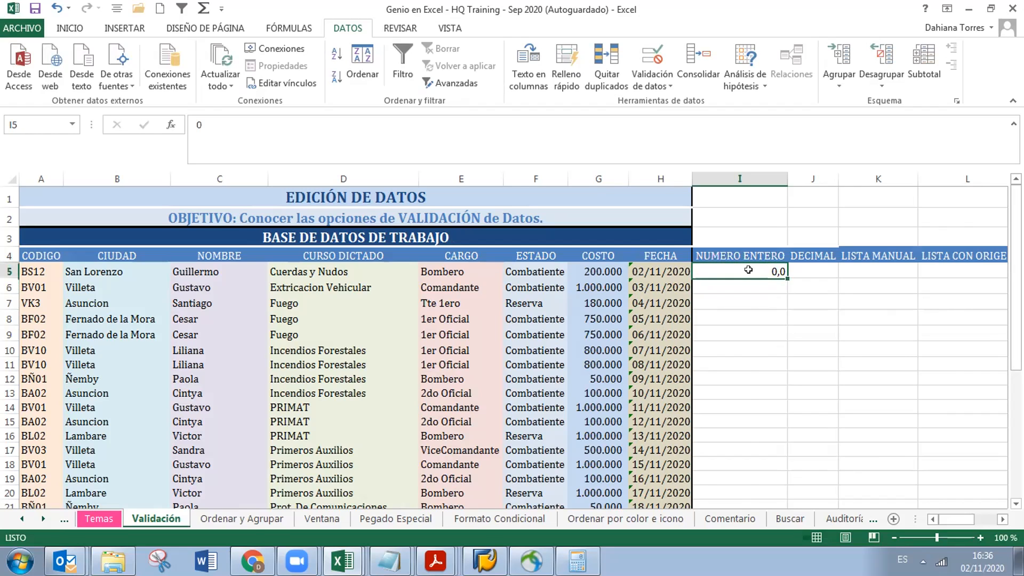
type("101,0")
key("Return")
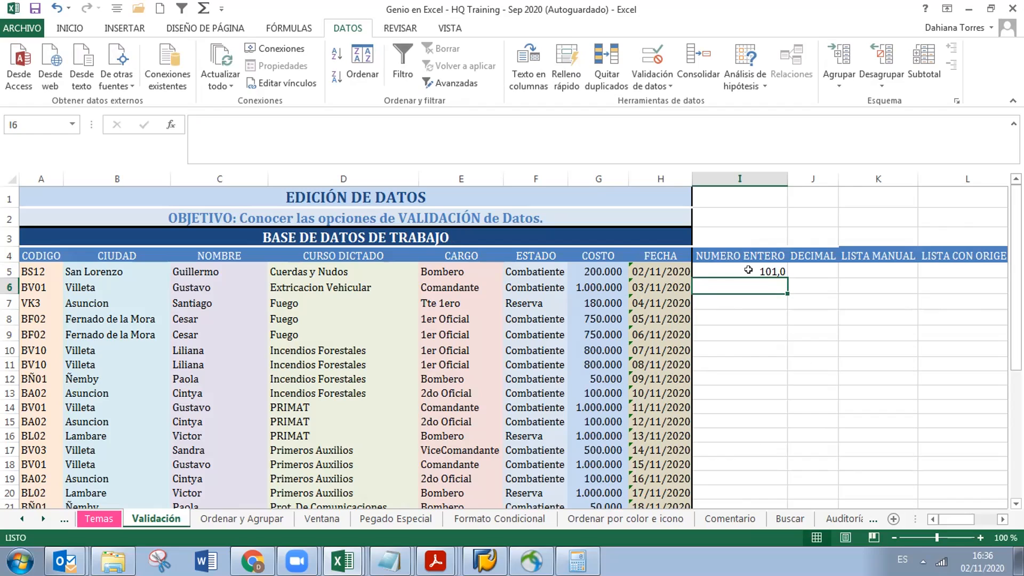
Try entering 1 and then 100 in I5, both refused by the Valor no válido alert
left_click(748, 269)
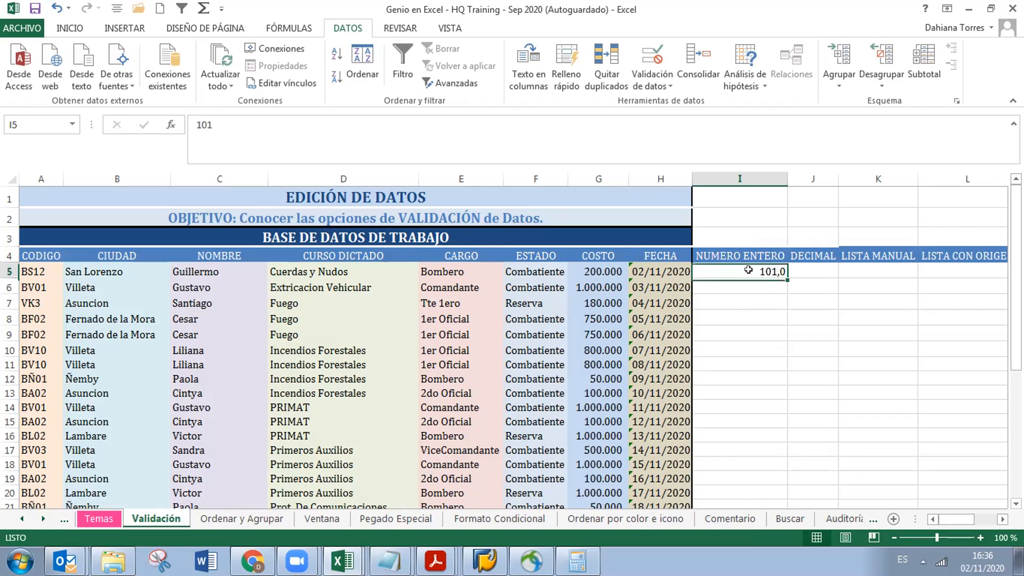
type("1")
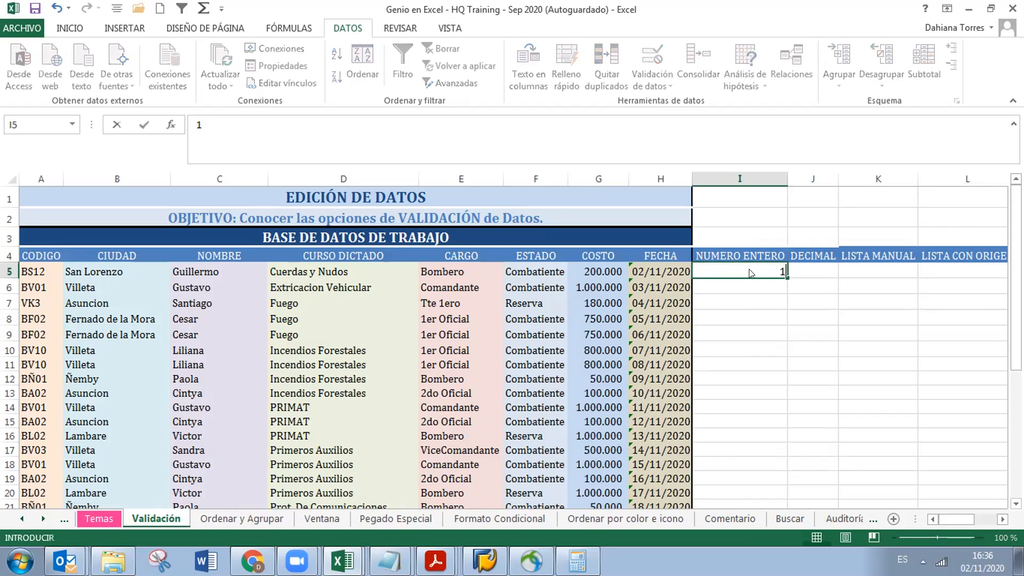
key("Return")
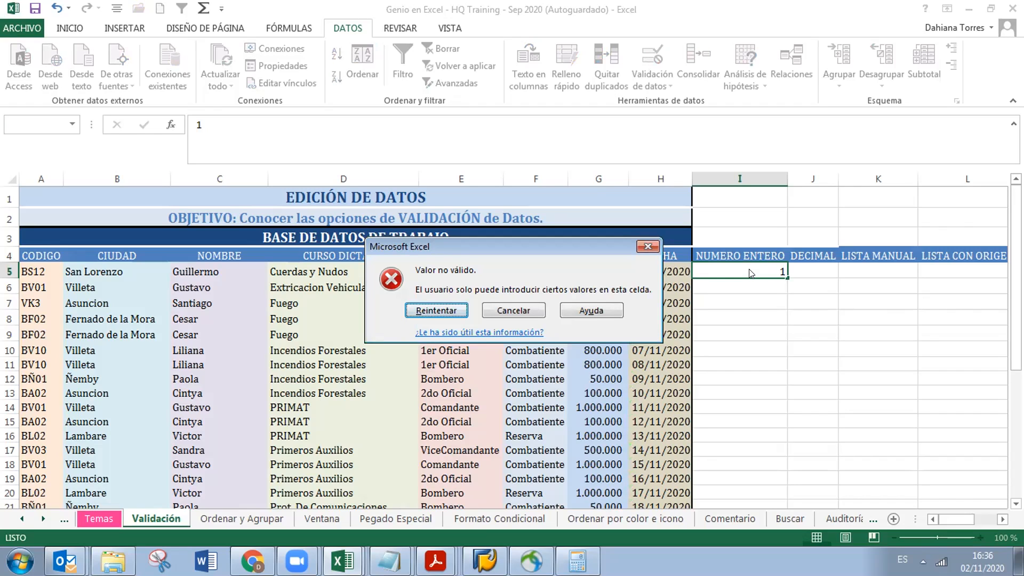
key("Return")
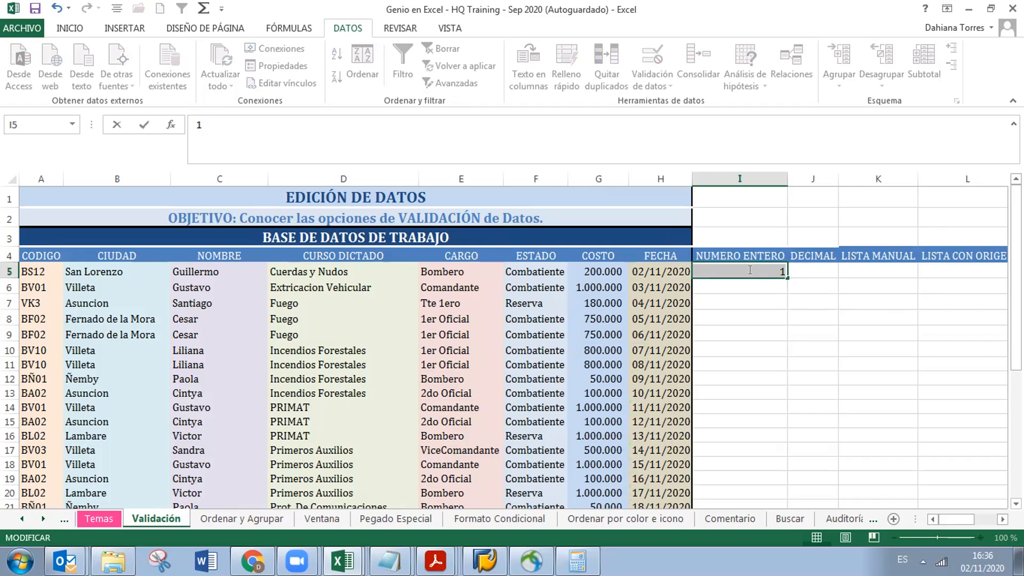
type("100")
key("Return")
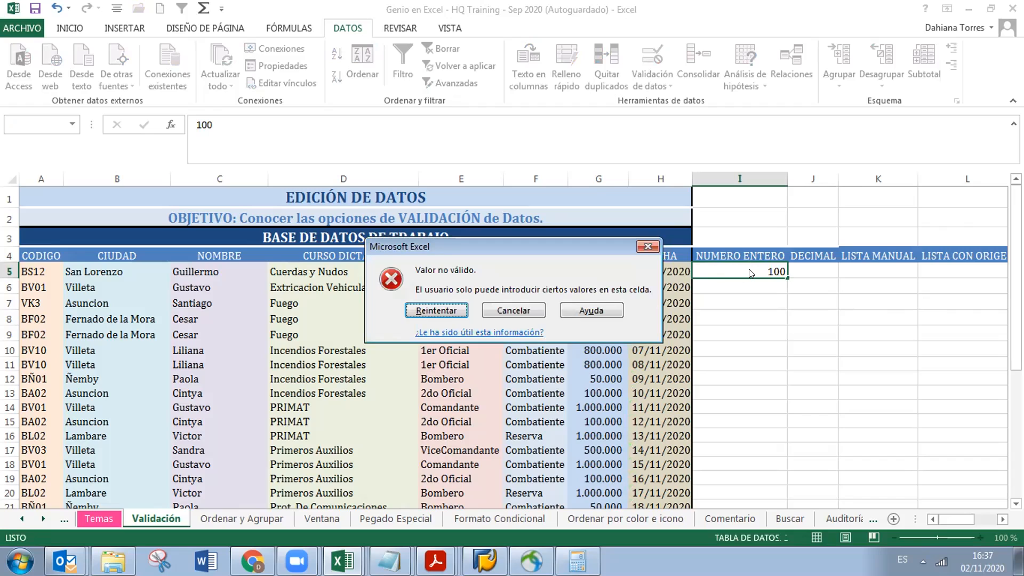
key("Return")
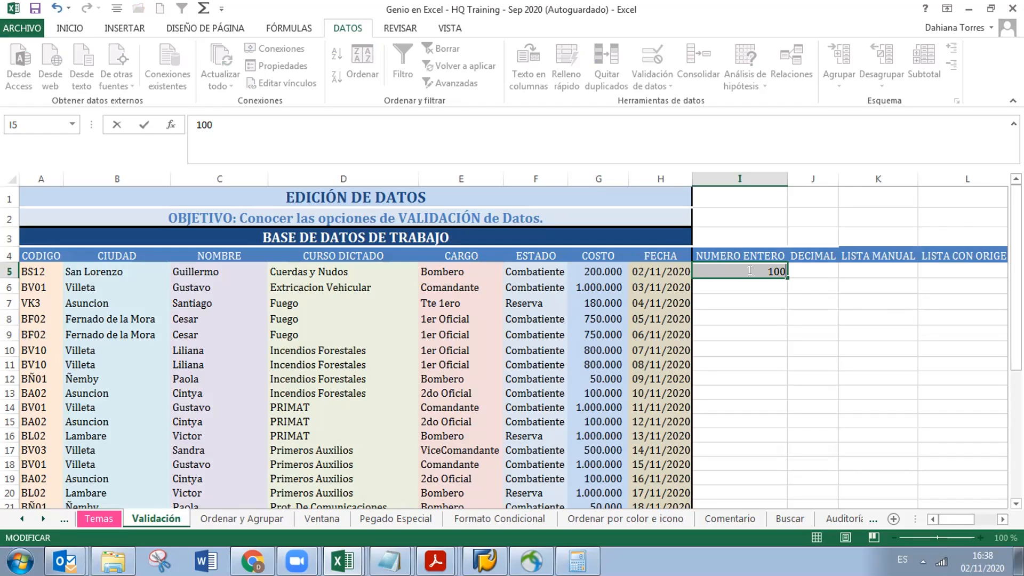
Enter 0 in I5 and autofill down to I8 as a Serie de relleno: 0, 1, 2, 3
type("0")
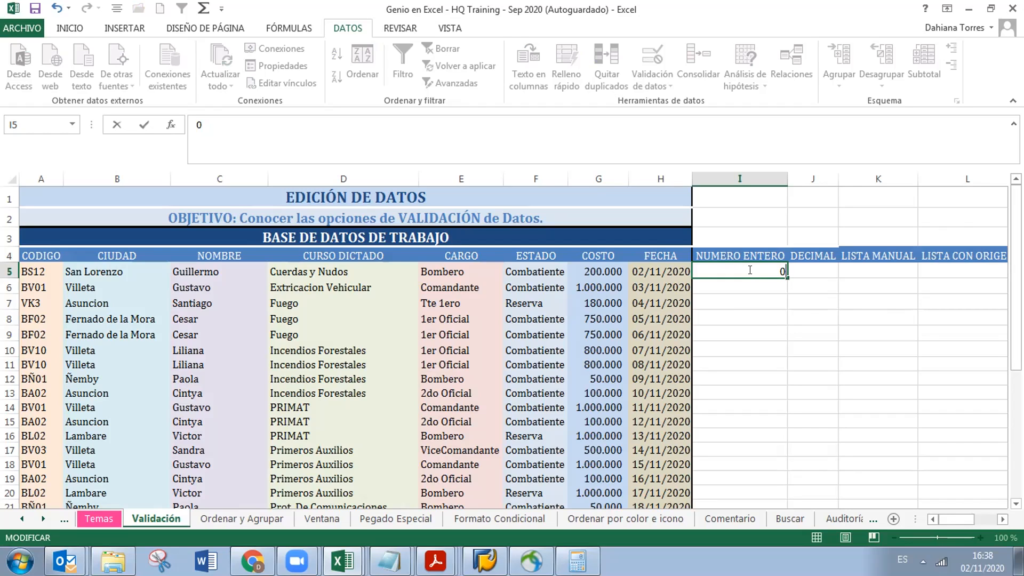
key("Return")
left_click(749, 269)
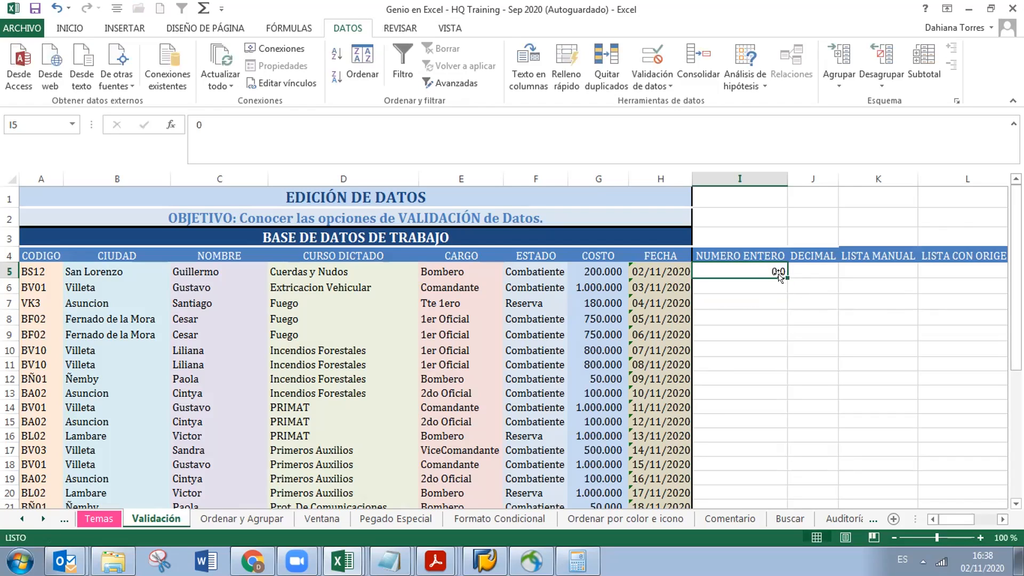
left_click_drag(784, 274, 782, 320)
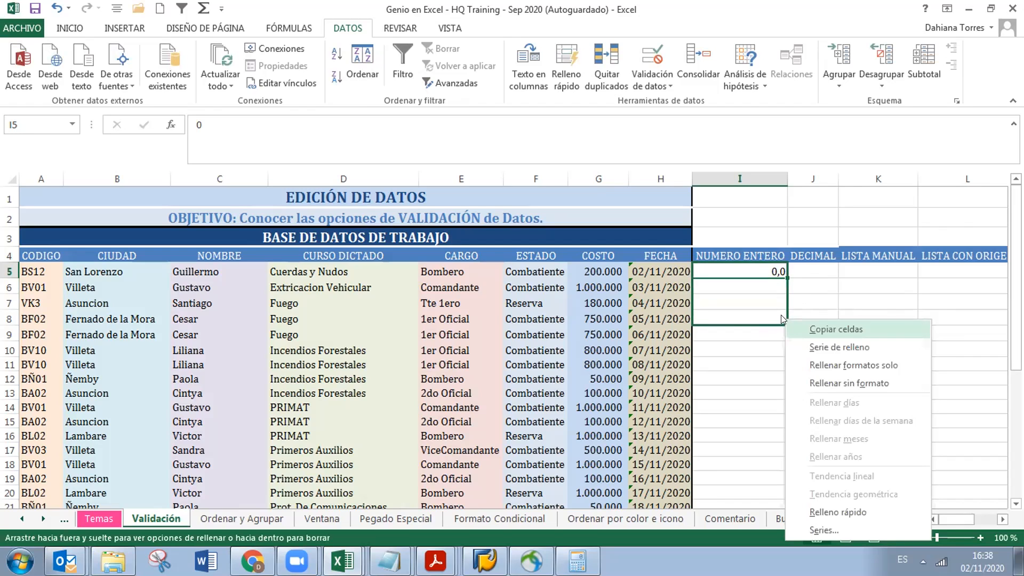
left_click(784, 279)
left_click_drag(786, 278, 775, 317)
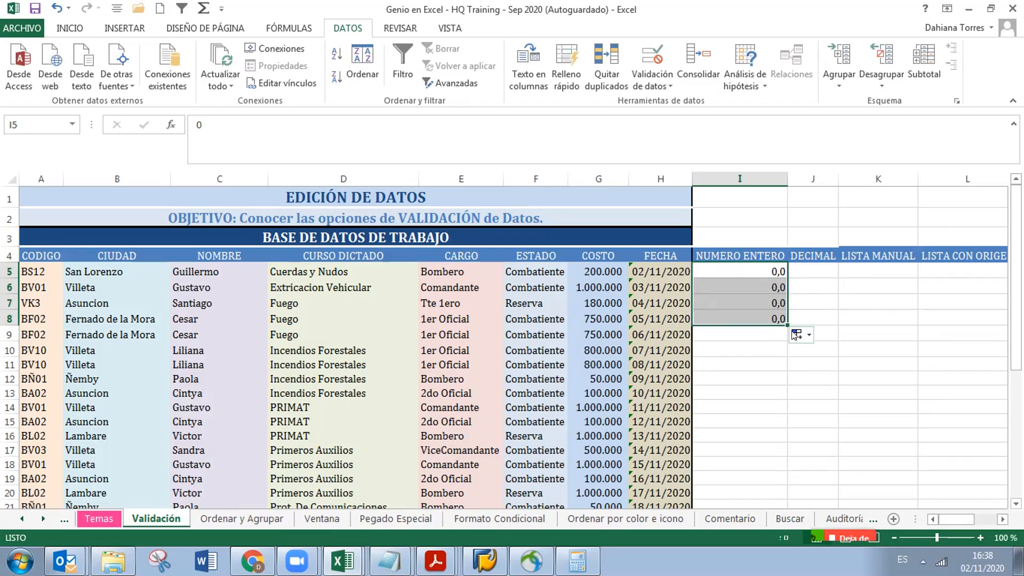
left_click(810, 334)
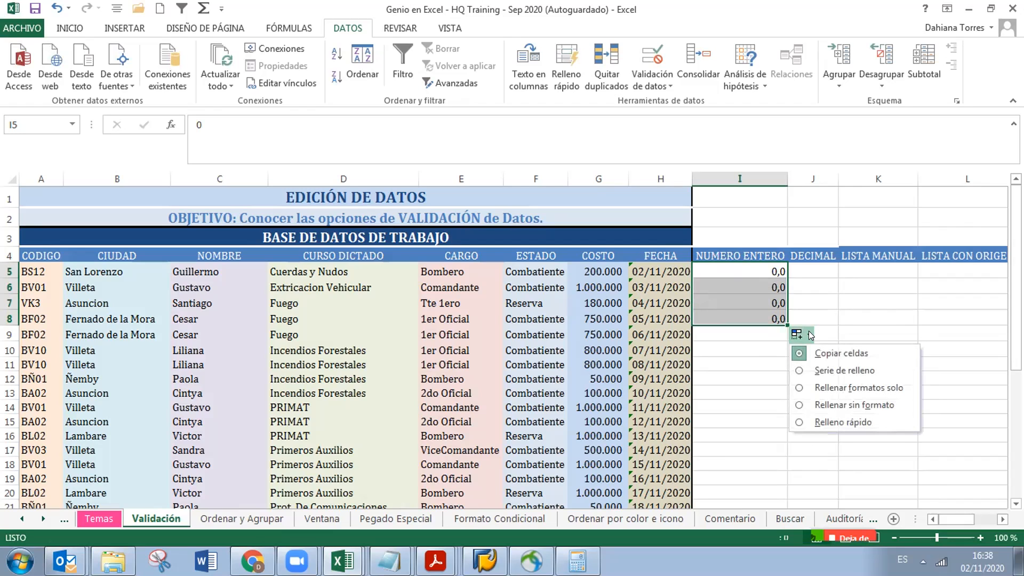
left_click(808, 370)
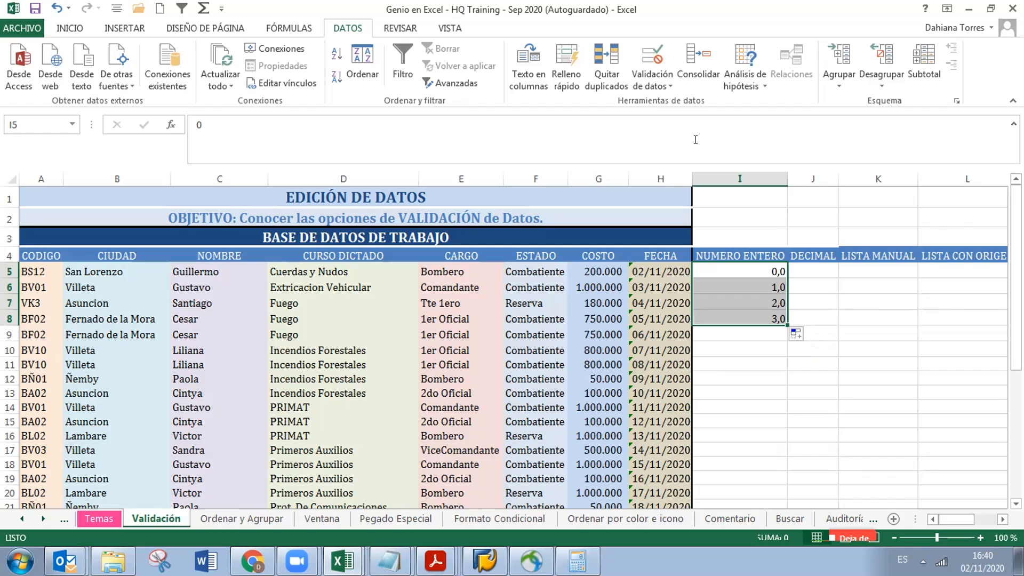
Use Rodear con un círculo datos no válidos to flag 1, 2 and 3 in I6:I8
left_click(668, 86)
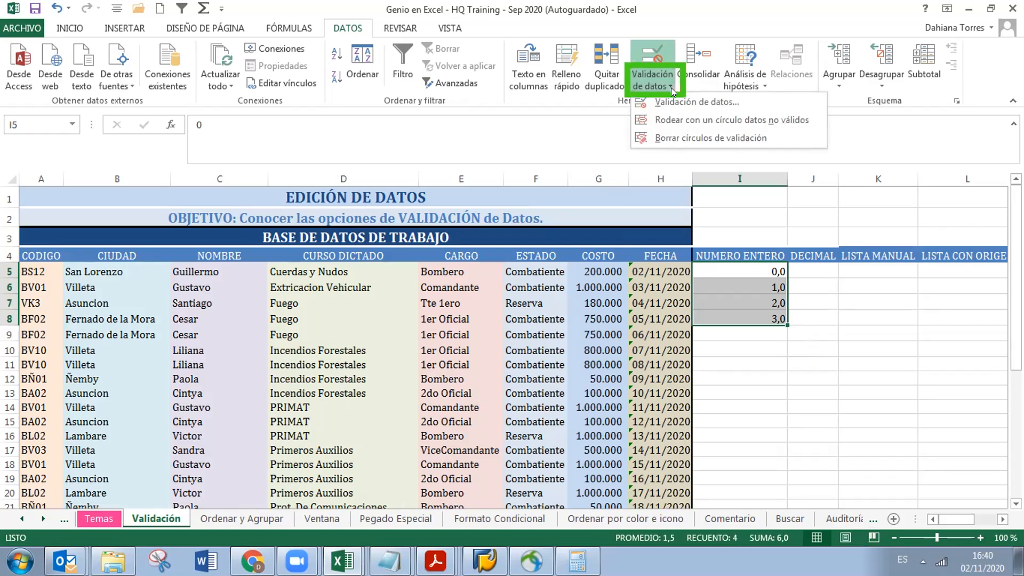
left_click(667, 121)
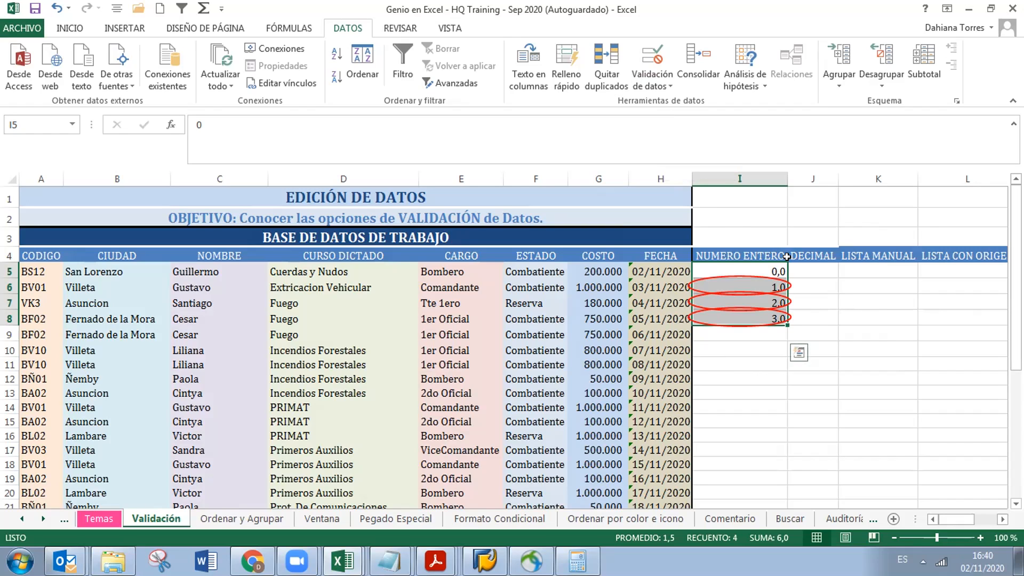
Select the COSTO values from G5 down to G31
left_click(590, 170)
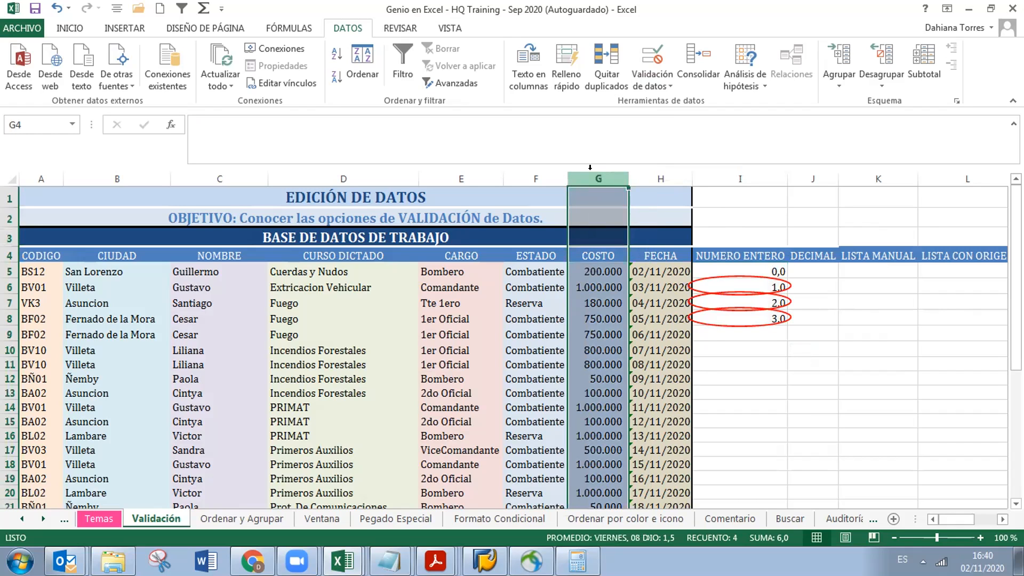
left_click(583, 262)
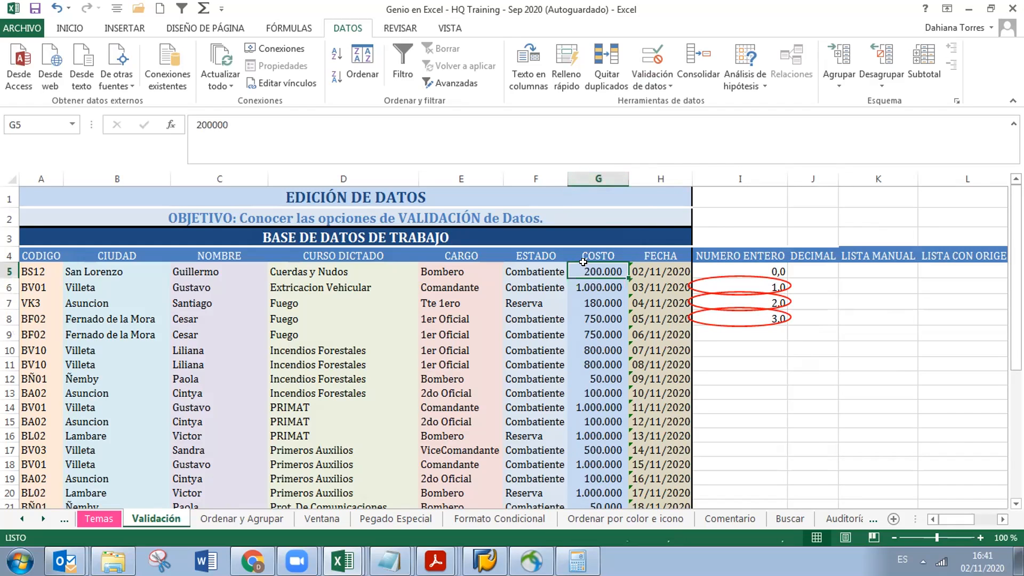
key("ctrl+shift+Down")
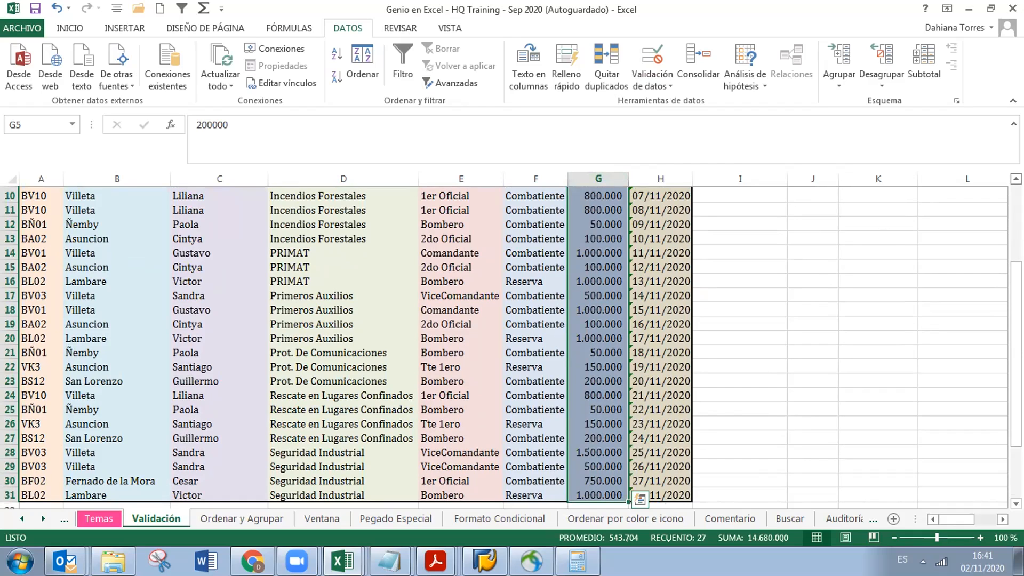
Apply a Número entero validation between 500000 and 800000 to the selected costs
left_click(665, 87)
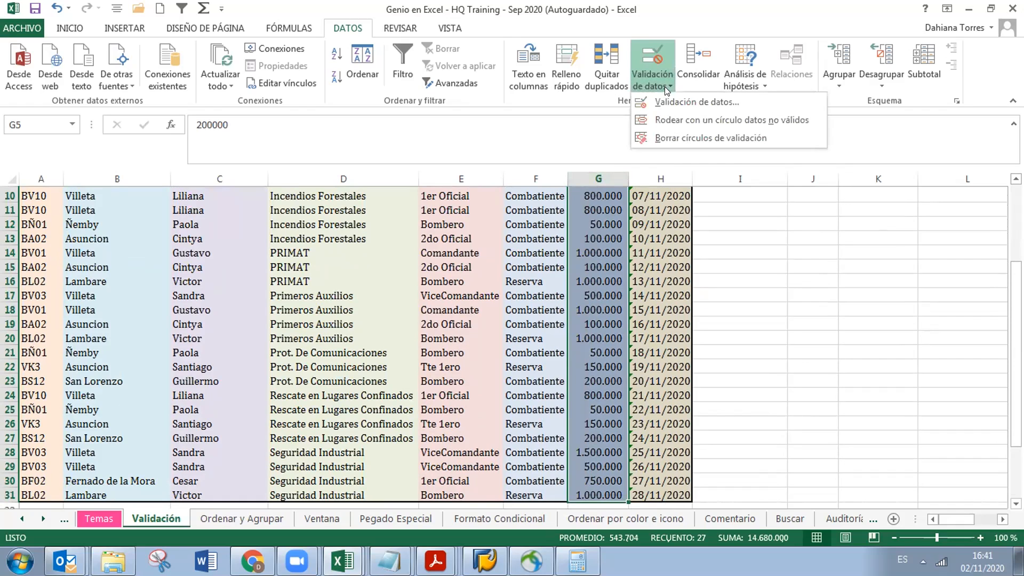
left_click(663, 99)
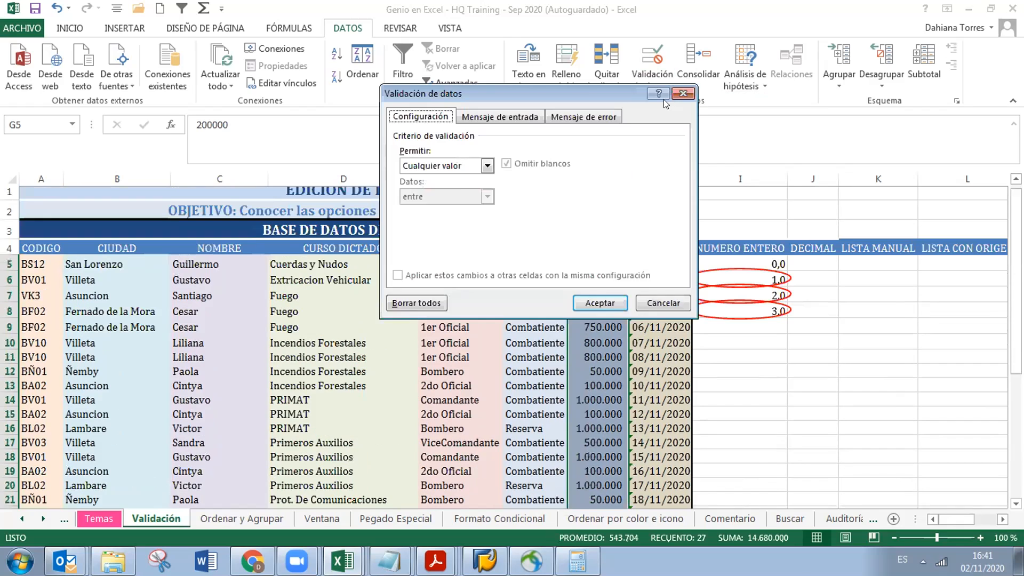
left_click(484, 167)
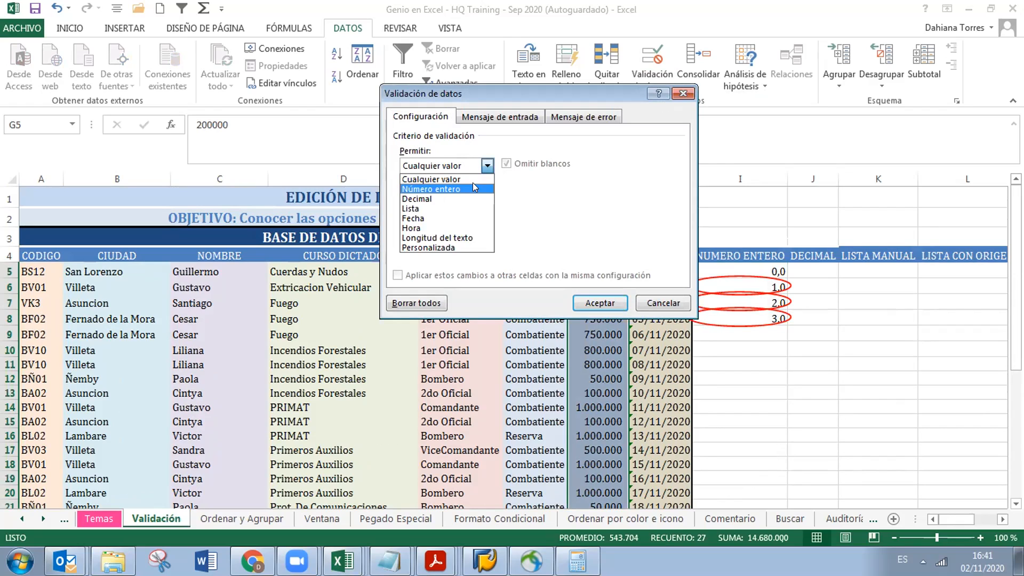
left_click(472, 184)
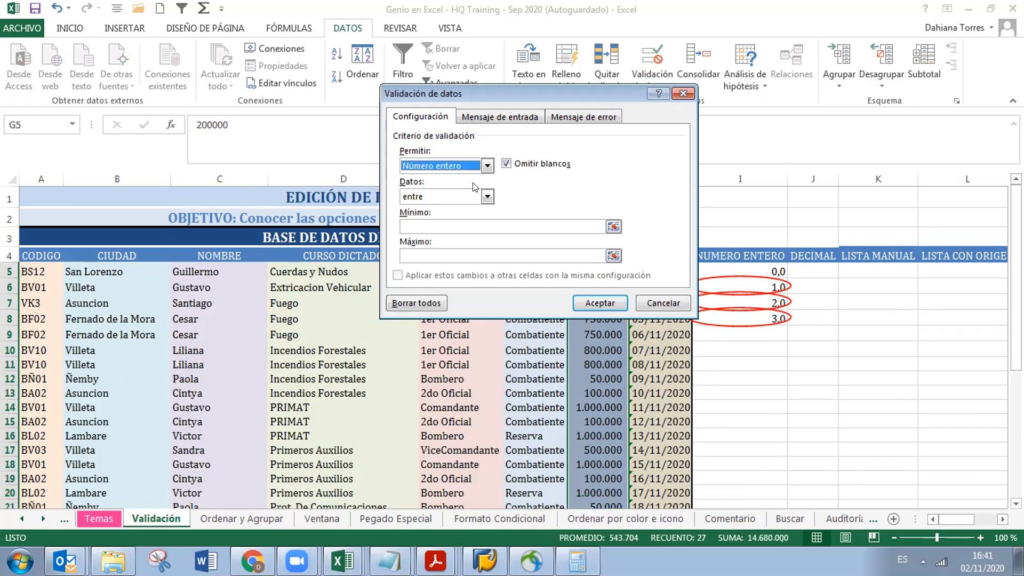
left_click(481, 198)
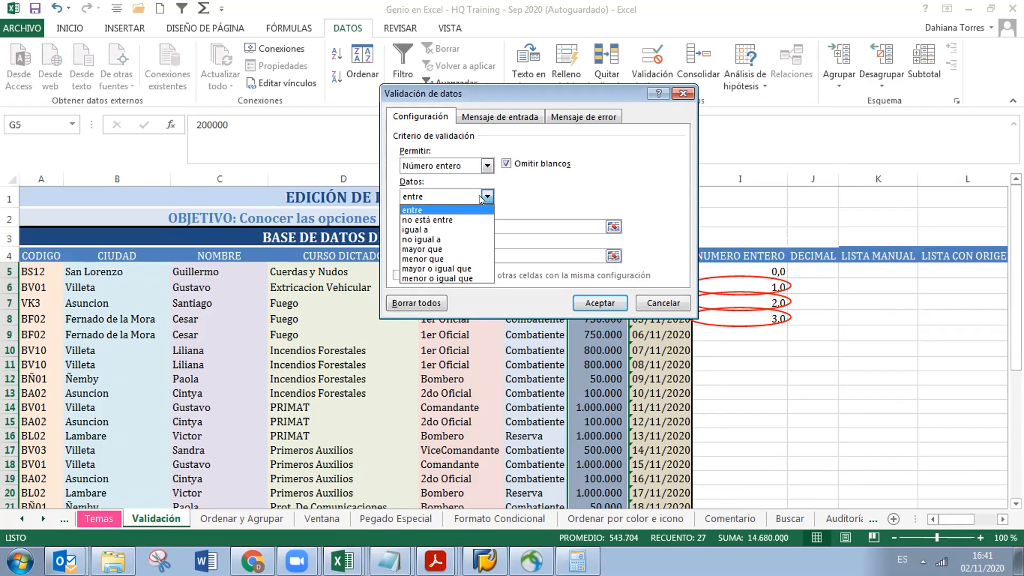
left_click(472, 209)
left_click(463, 225)
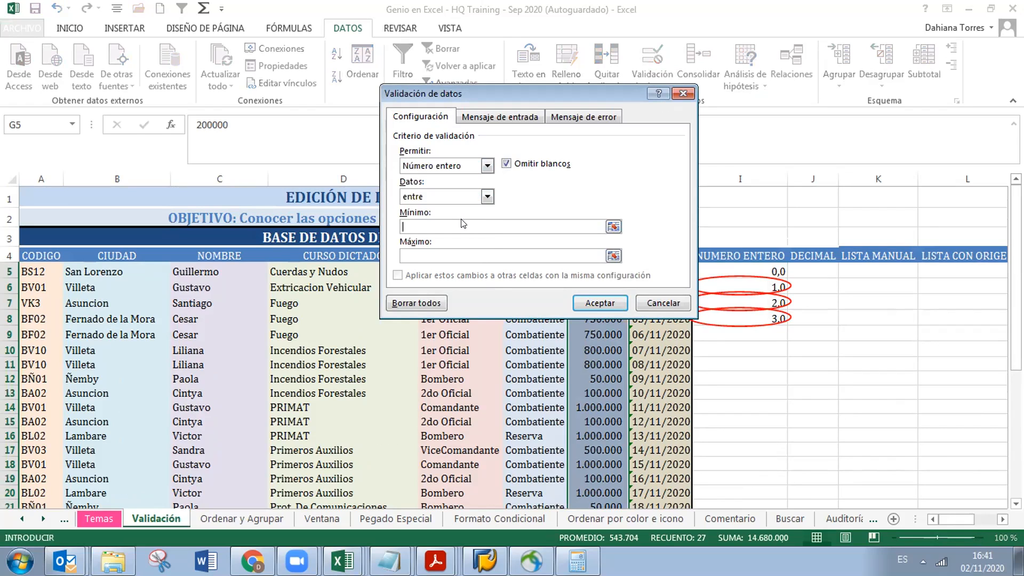
type("500000")
left_click(439, 250)
type("800000")
left_click(575, 298)
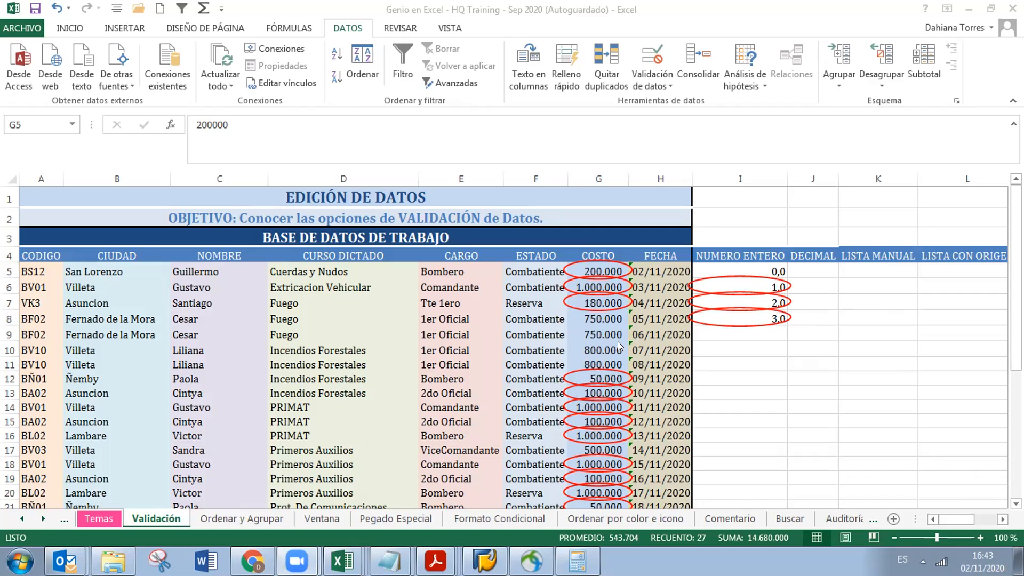
Delete the values in I6:I8, then reselect the emptied range
left_click(748, 283)
left_click_drag(748, 283, 749, 317)
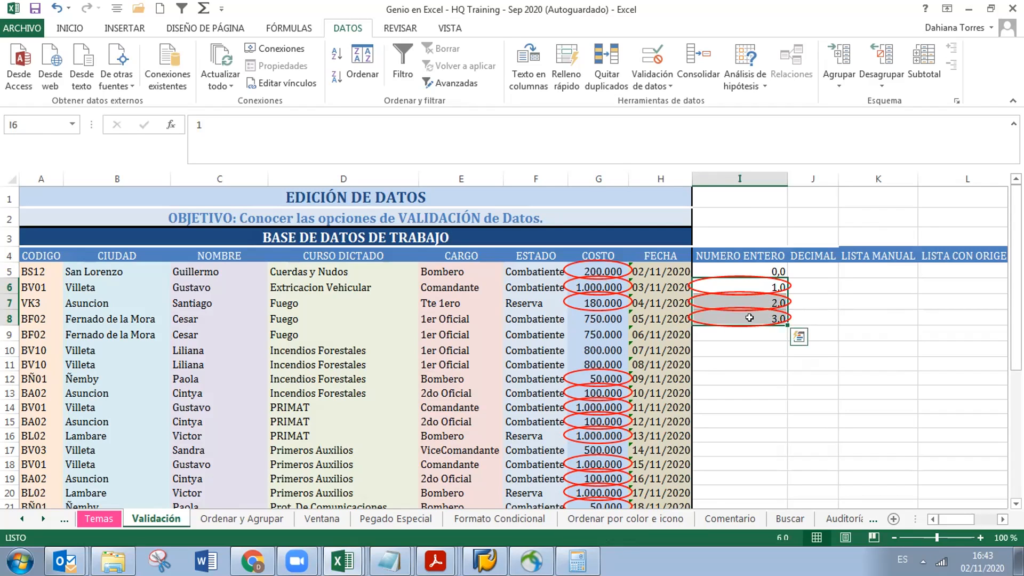
key("Delete")
left_click(754, 346)
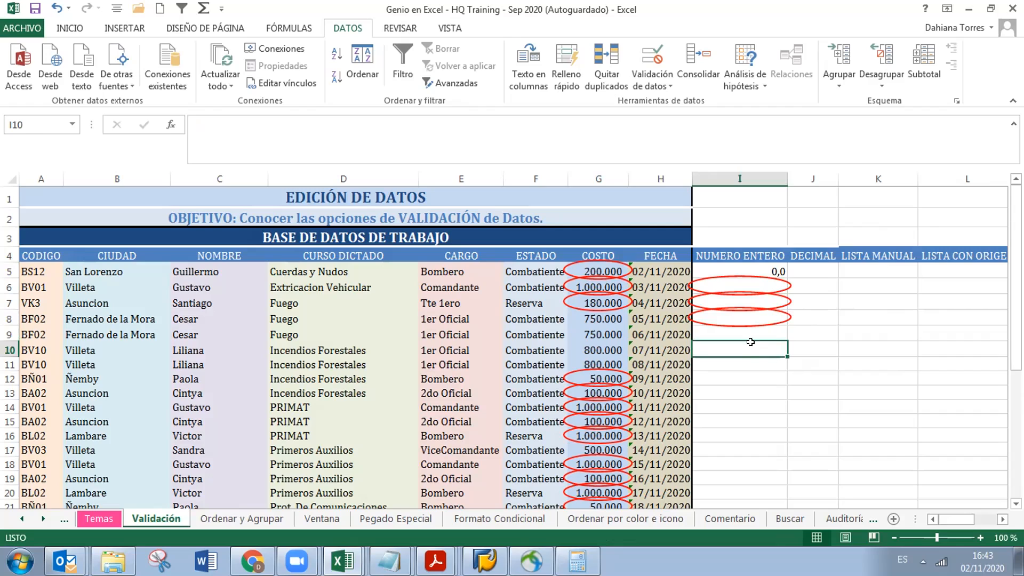
left_click_drag(737, 286, 751, 318)
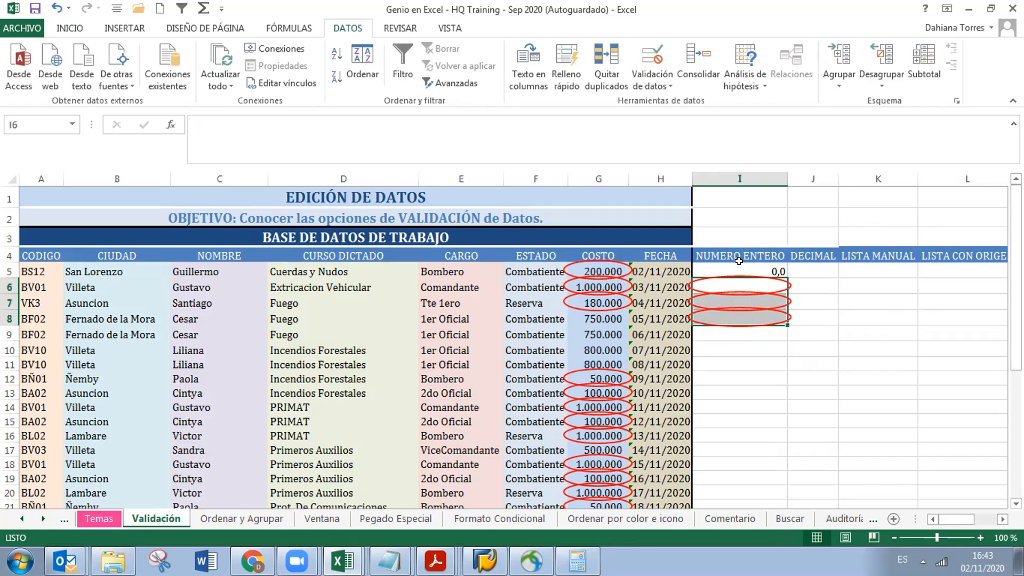
left_click(668, 87)
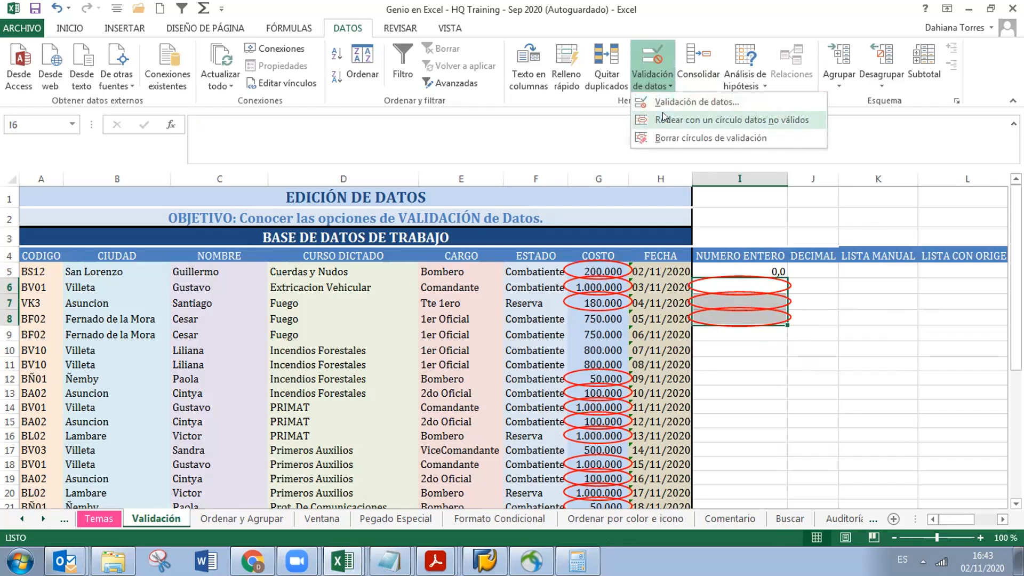
left_click(668, 138)
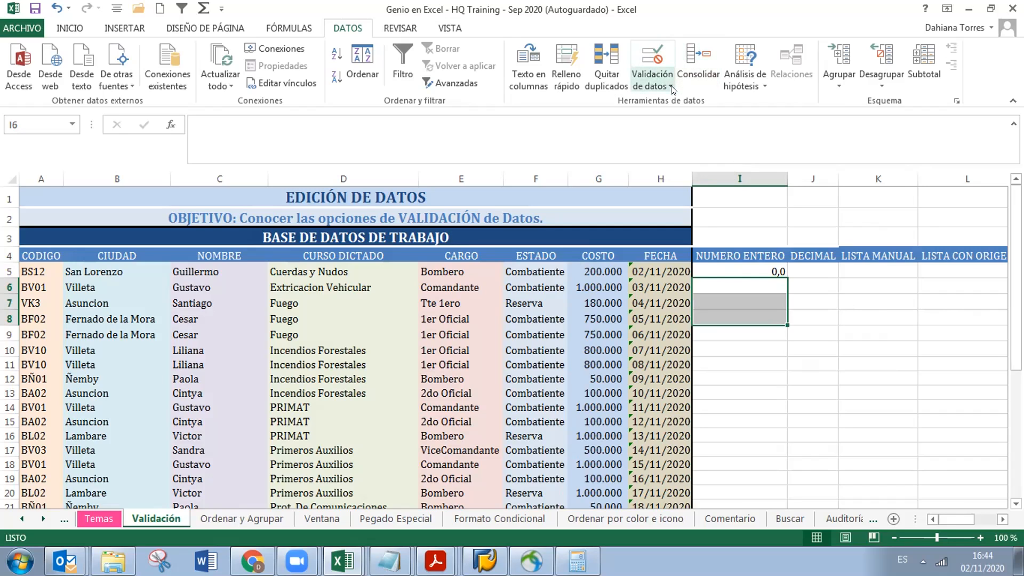
left_click(712, 264)
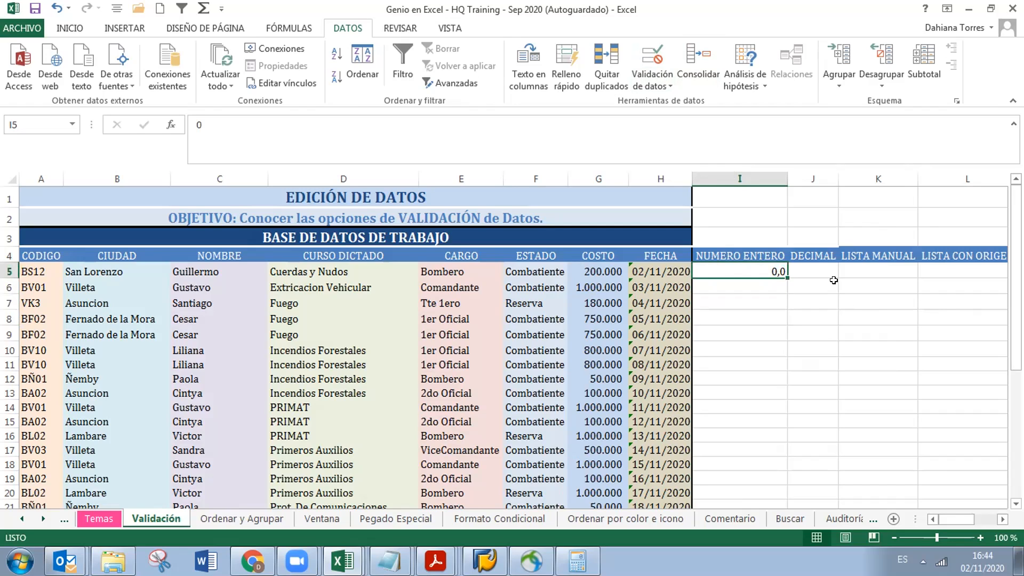
Confirm 0 in I5 and fill it down to I31 as a 0–26 series
double_click(777, 271)
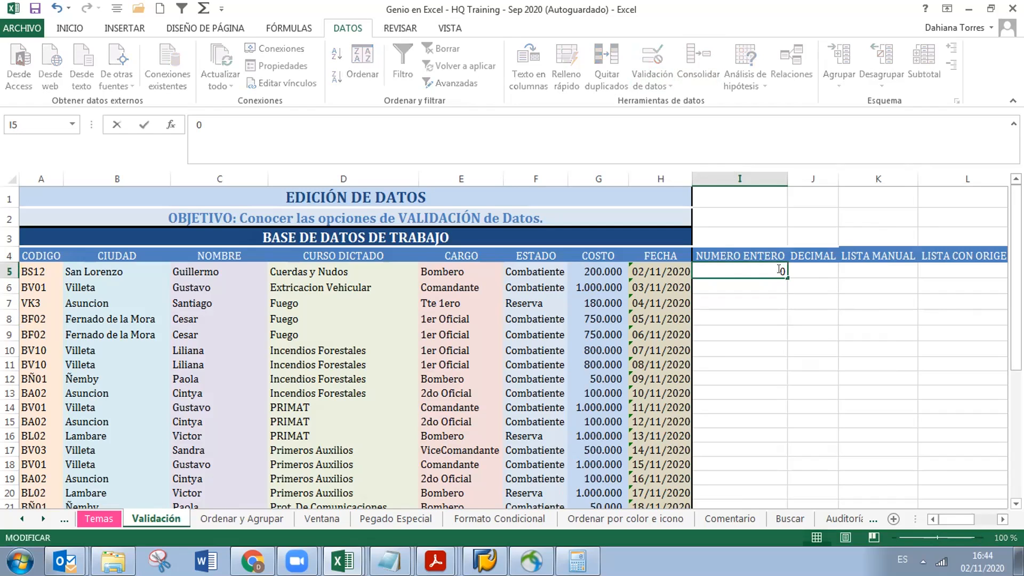
key("Return")
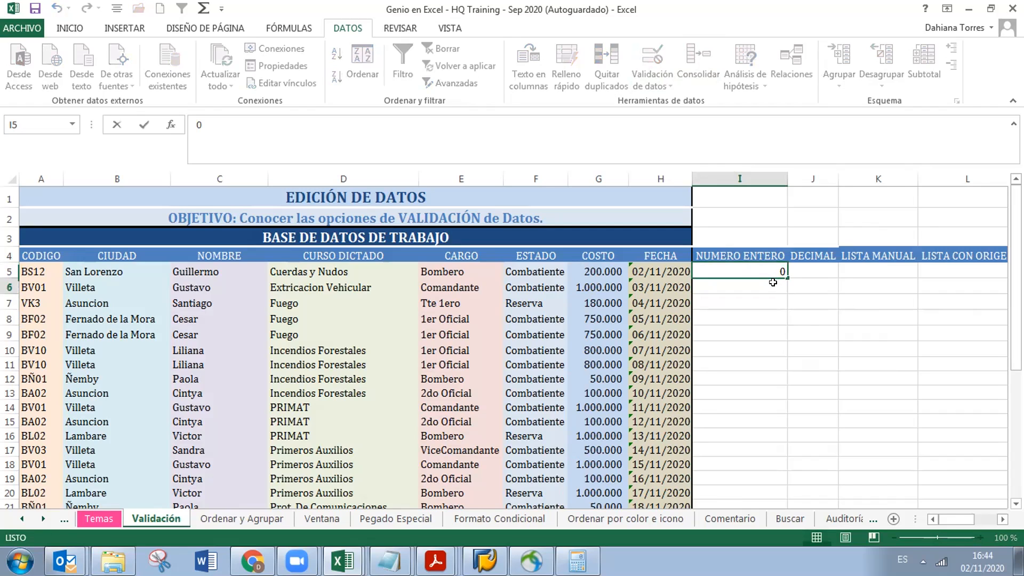
left_click(763, 270)
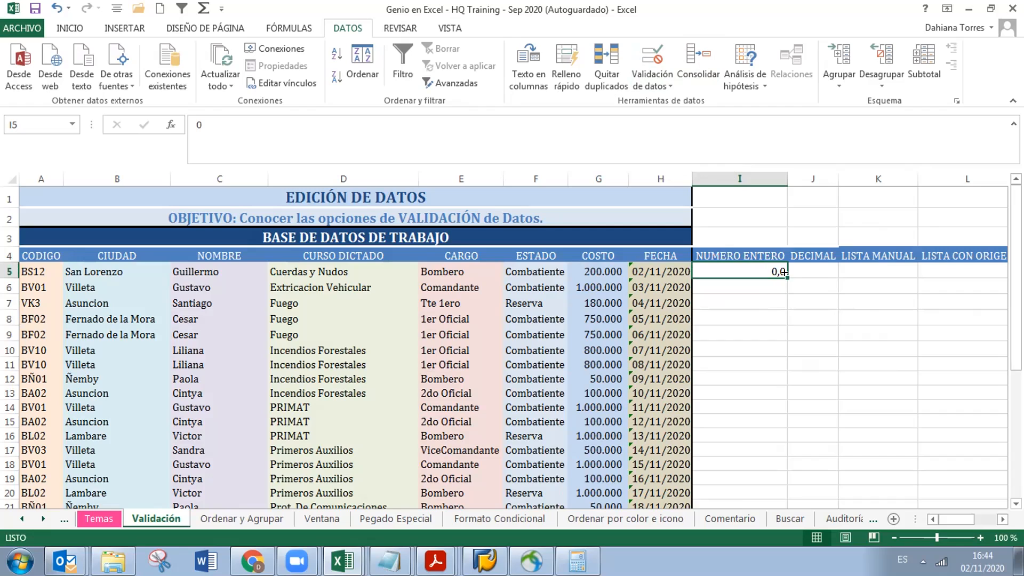
double_click(784, 272)
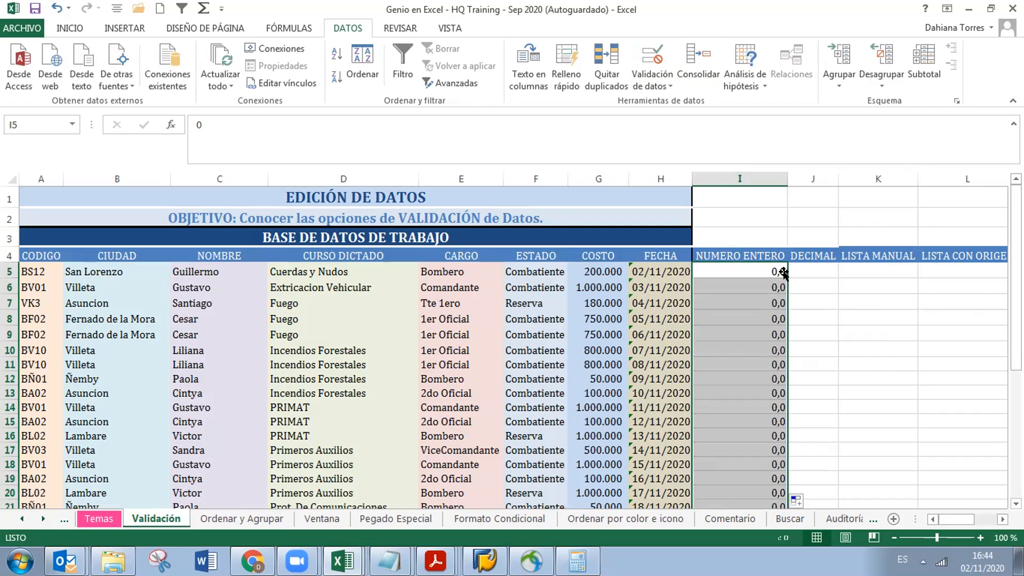
left_click(809, 501)
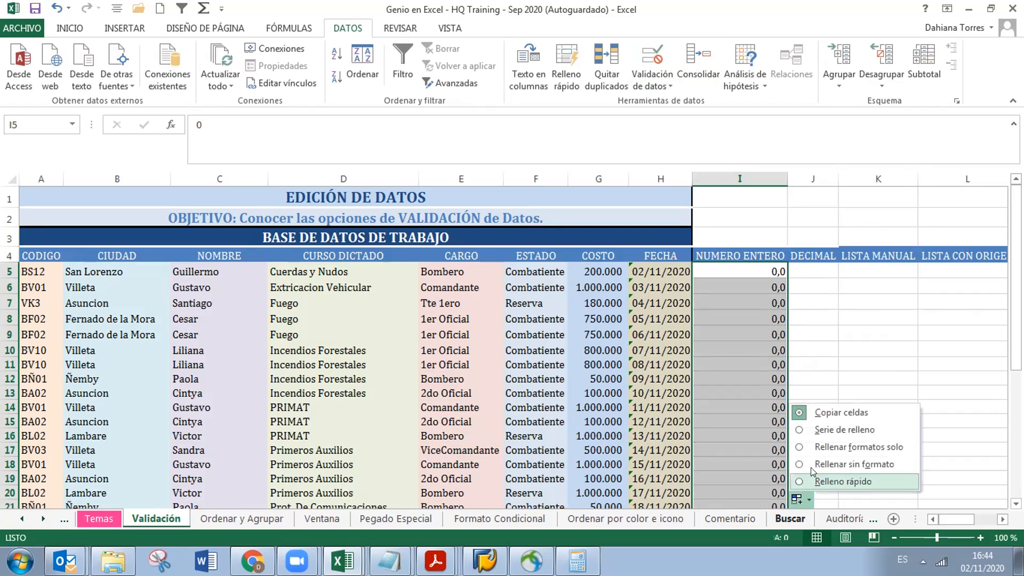
left_click(818, 429)
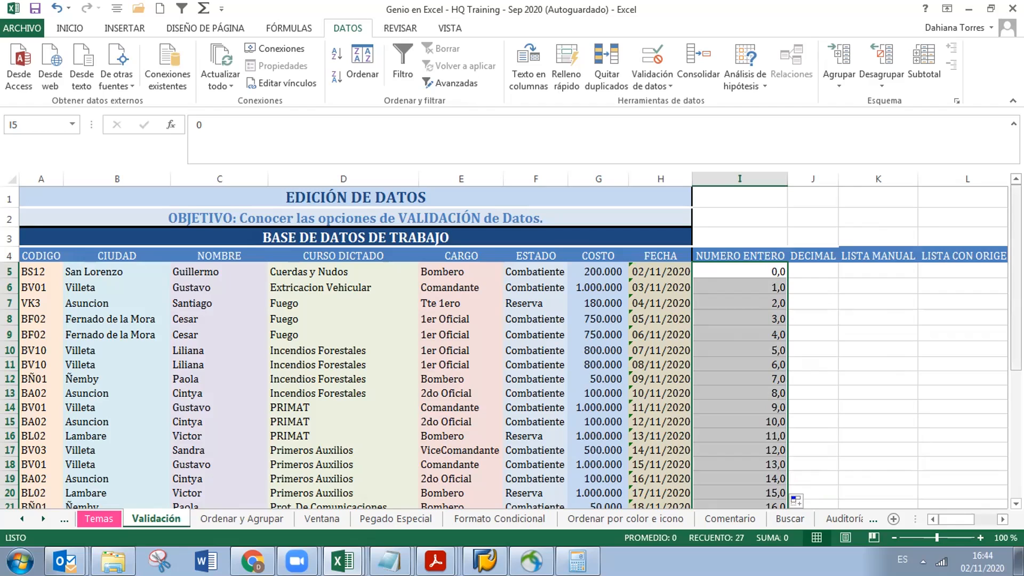
scroll(510, 346, "down", 3)
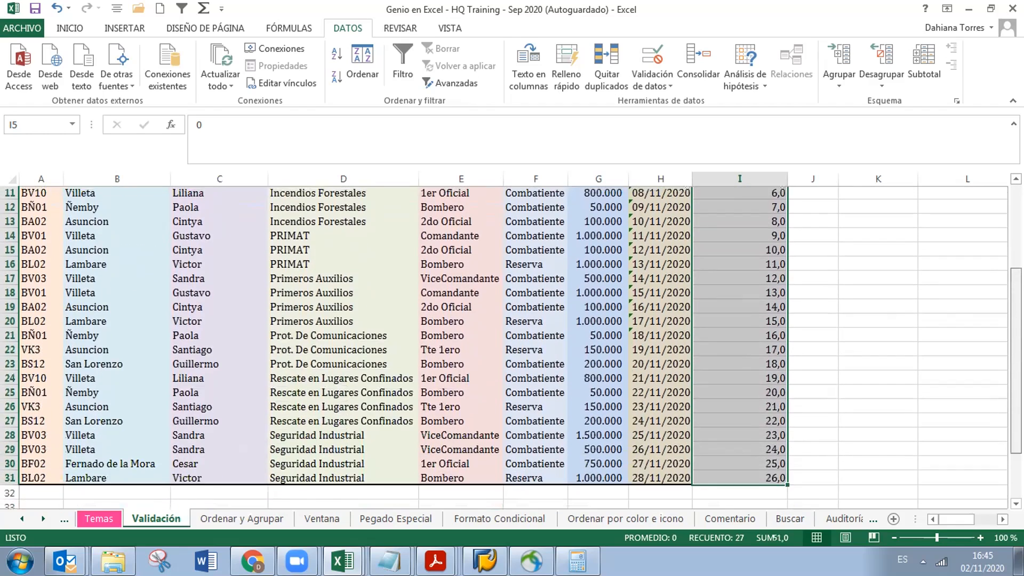
scroll(510, 346, "up", 4)
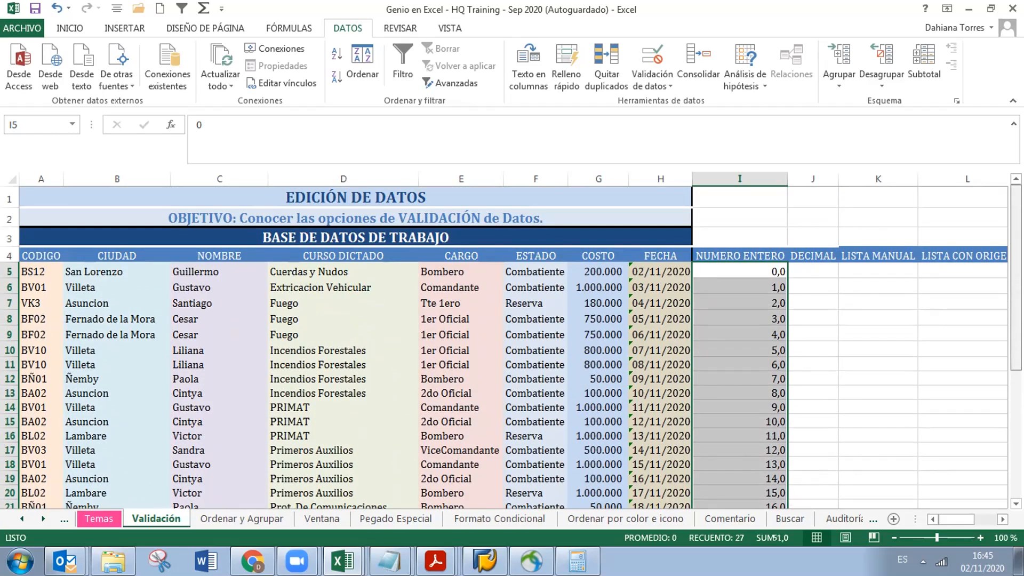
scroll(511, 347, "down", 1)
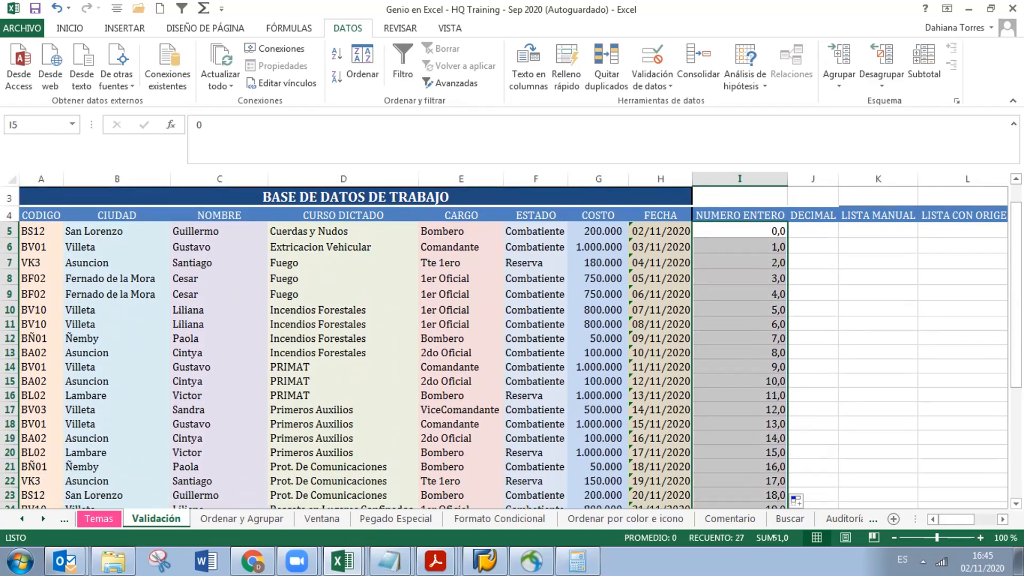
left_click(762, 225)
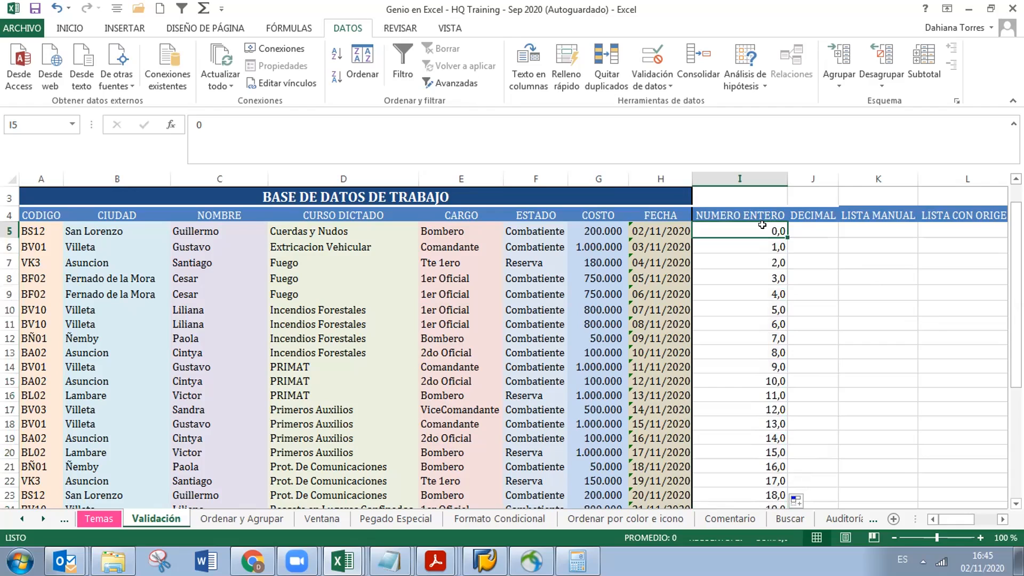
left_click(365, 130)
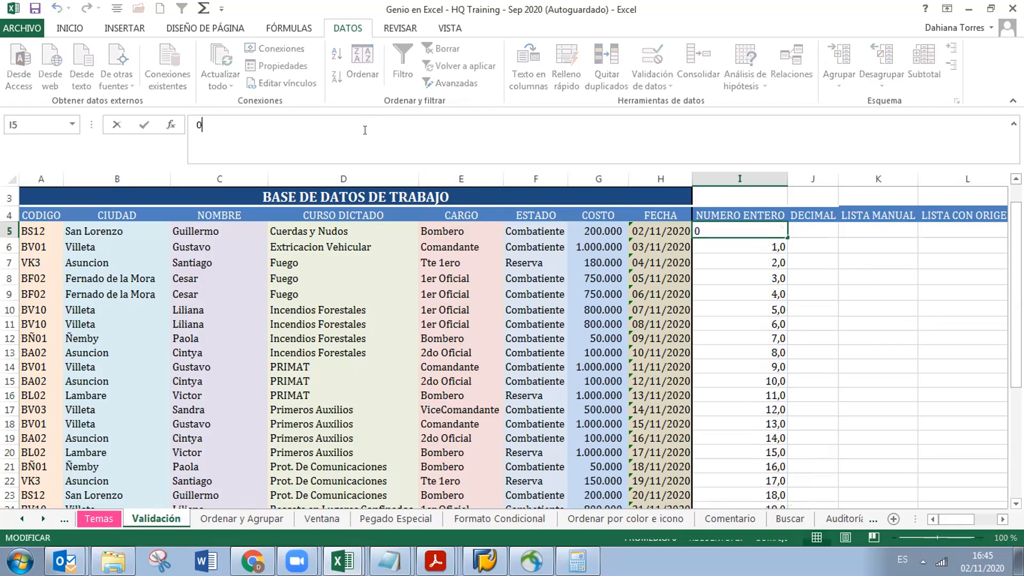
key("BackSpace")
type("1")
key("Return")
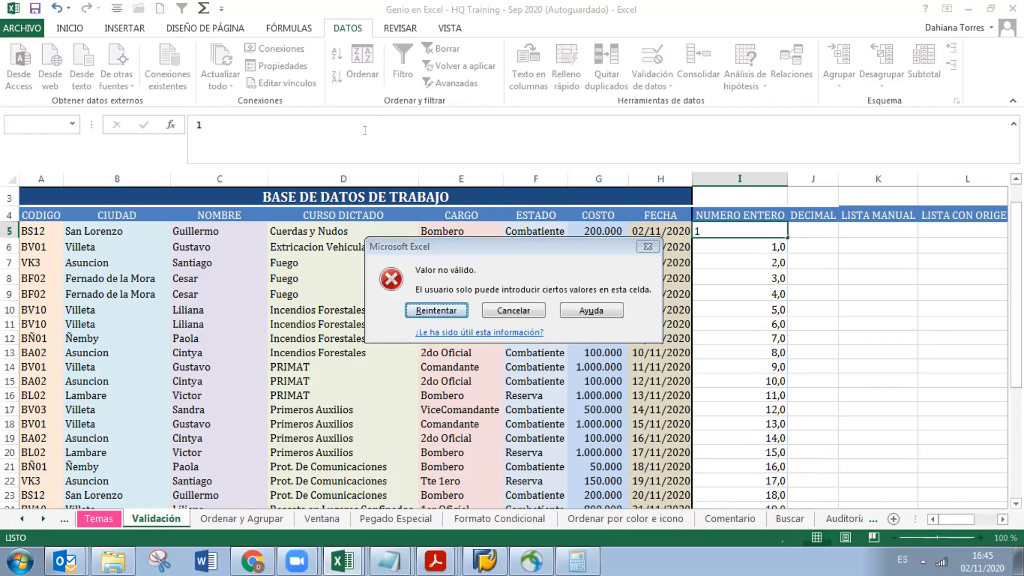
key("Return")
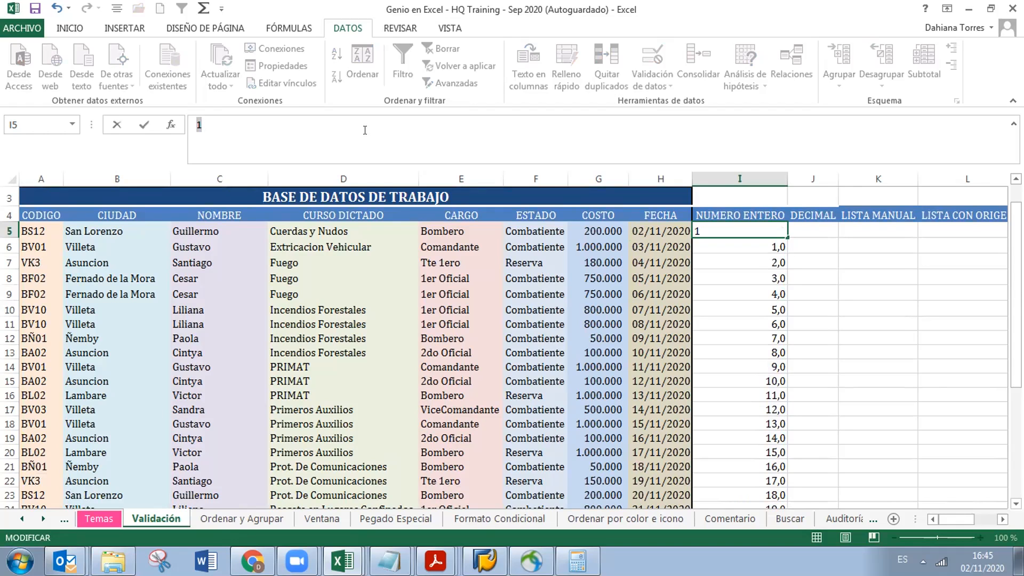
type("0")
key("ctrl+Return")
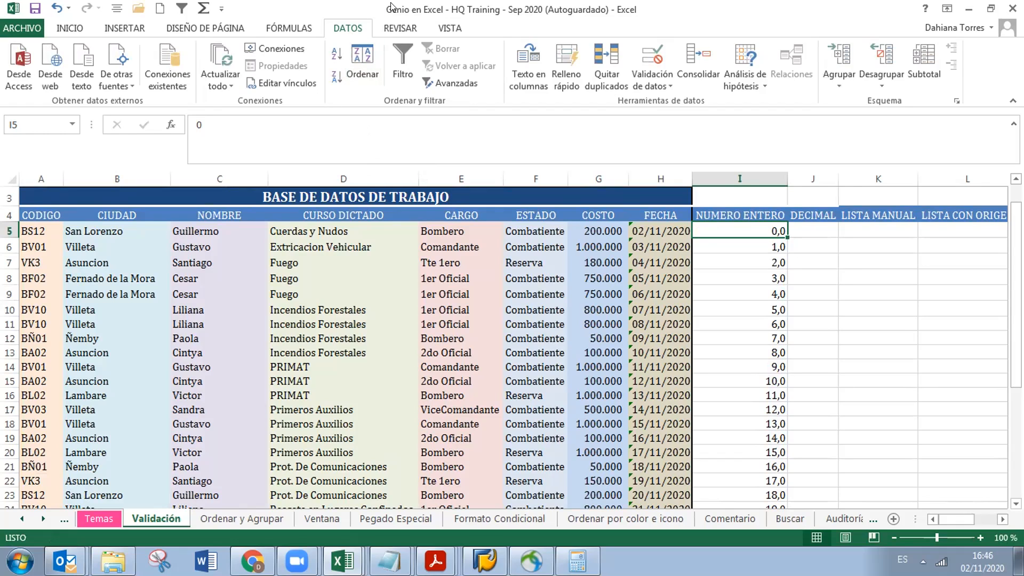
Open the Validación de datos dialog for I5 on its Mensaje de entrada tab
left_click(666, 84)
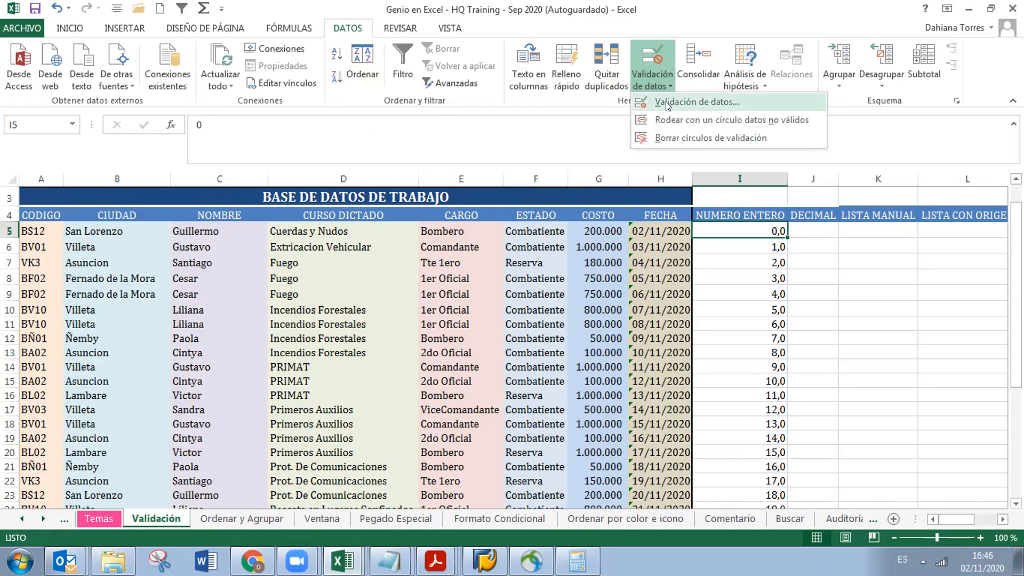
left_click(666, 102)
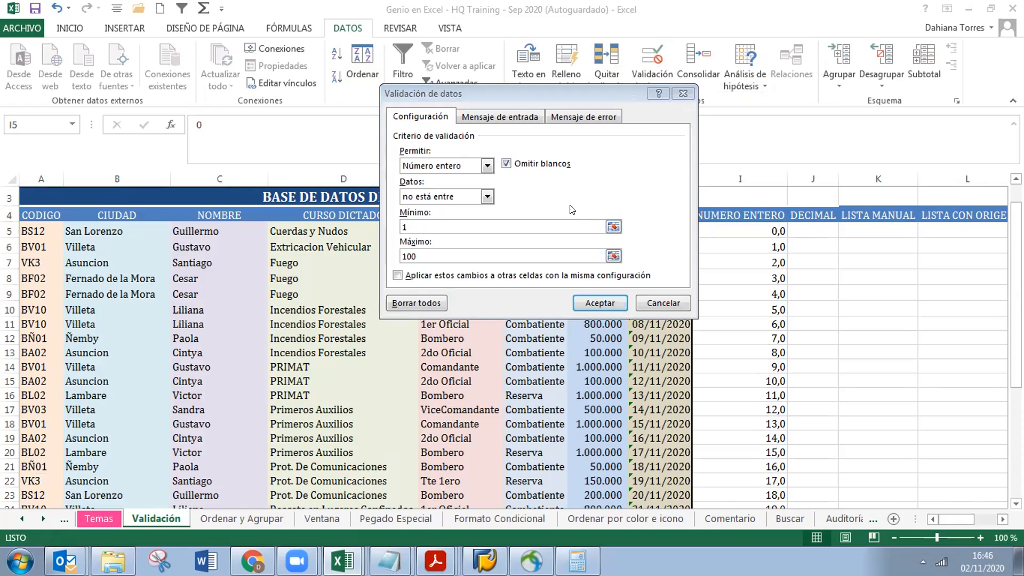
left_click(493, 115)
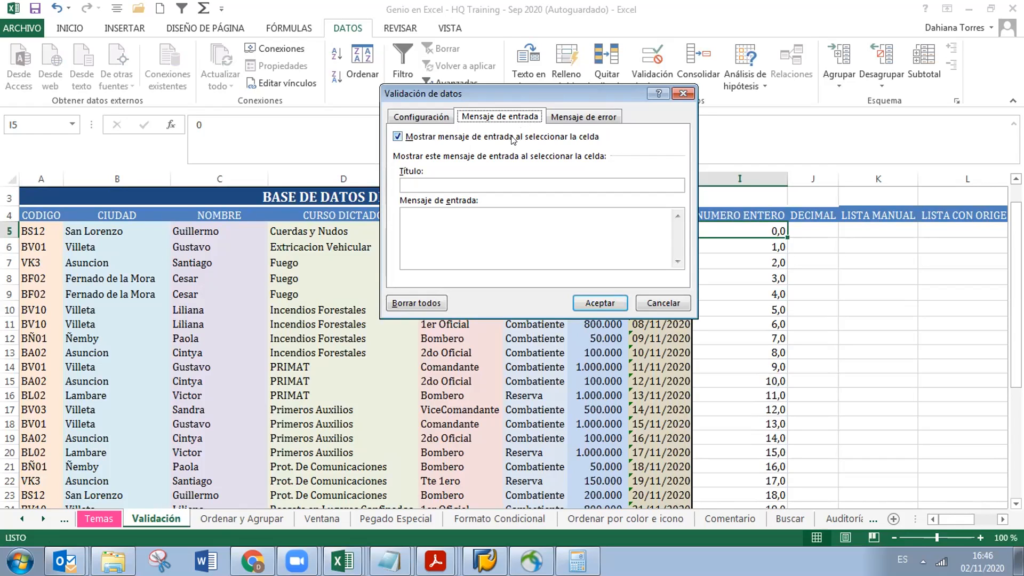
Enter the input message title 'Ingrese datos correctos'
left_click(500, 181)
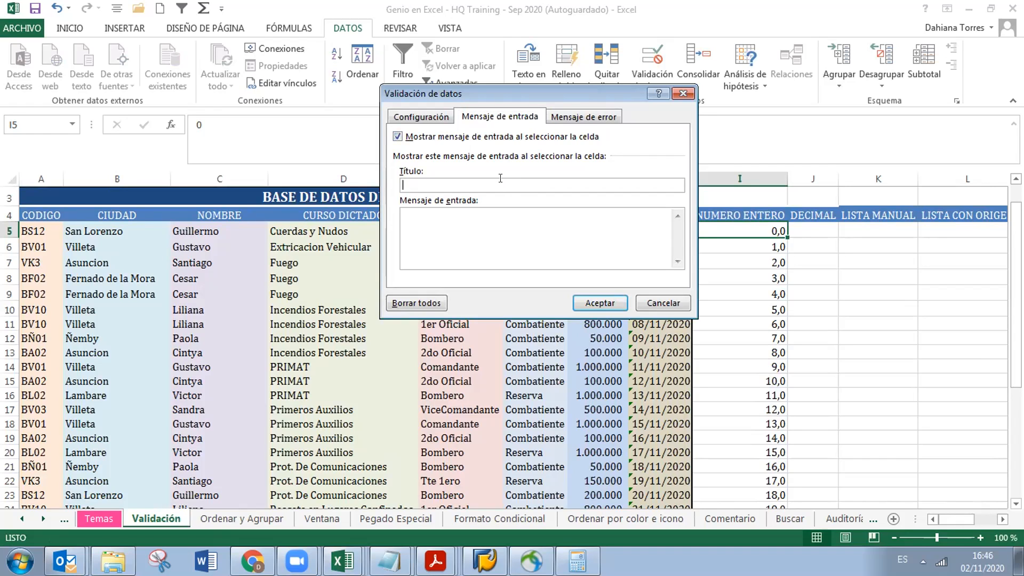
type("Ingre")
type("se datos ")
type("con")
type("recto")
key("BackSpace")
key("BackSpace")
type("to")
key("BackSpace")
key("BackSpace")
key("BackSpace")
type("to")
key("BackSpace")
key("BackSpace")
type("ctos")
Enter the message 'Fuera del rango del 1 al 100' and apply the input message
key("Tab")
key("Tab")
type("Fuer")
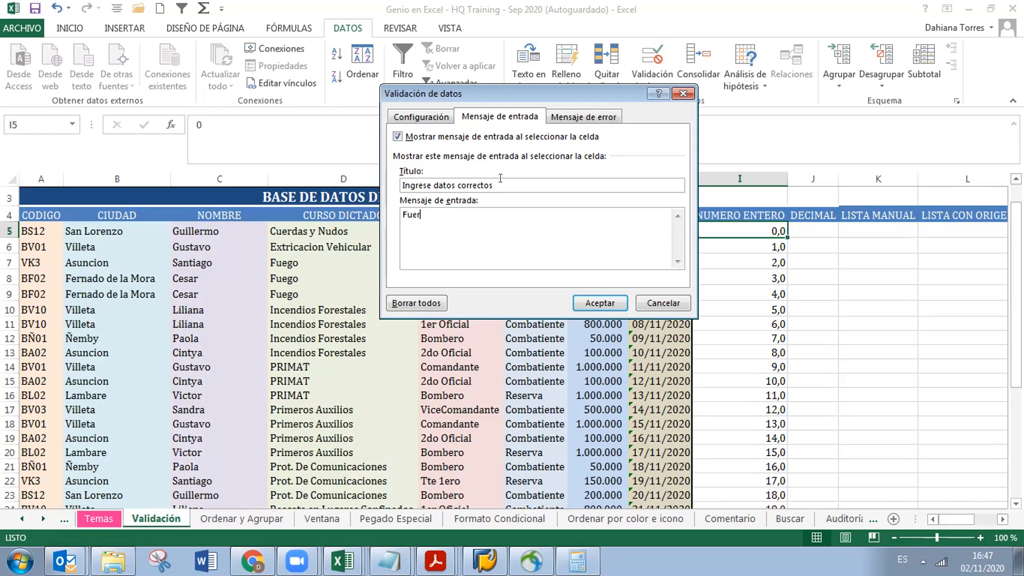
type("a del rango del ")
type("1 al 199")
key("BackSpace")
key("BackSpace")
type("9")
key("BackSpace")
type("00")
key("Return")
left_click(599, 303)
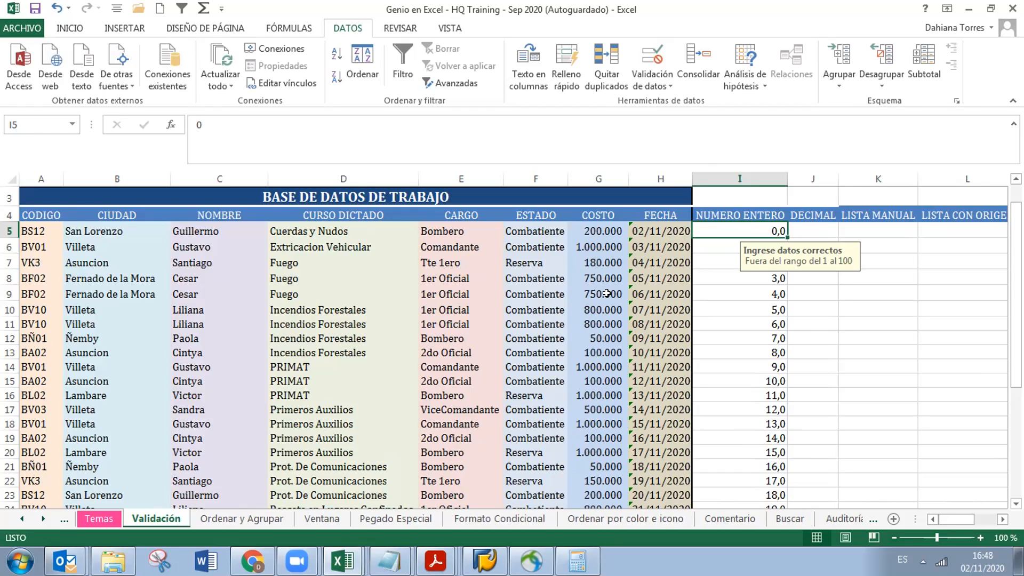
Enter 200 in I5, view its input message, copy it down column I, then delete the values
type("200")
key("Return")
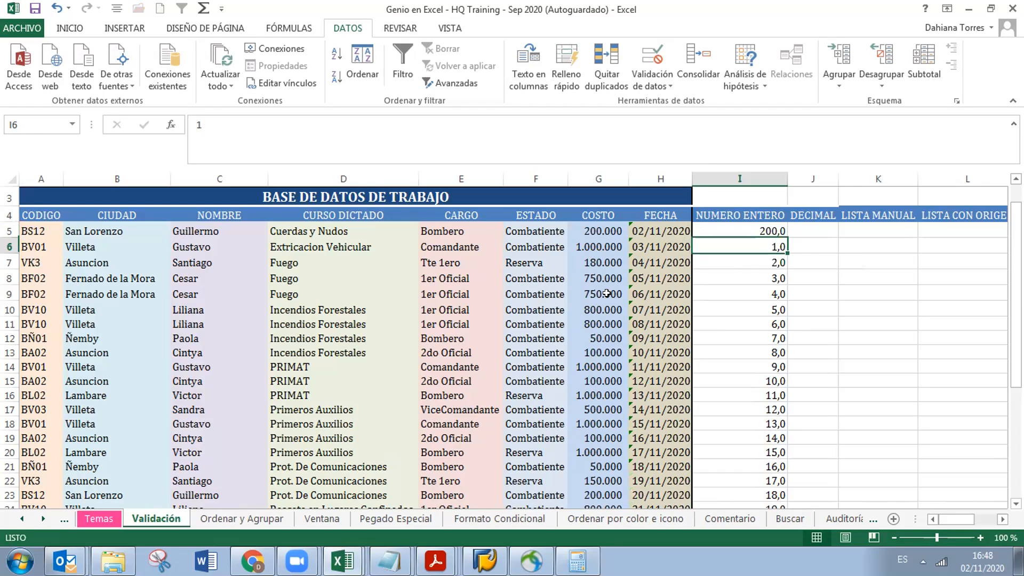
key("Up")
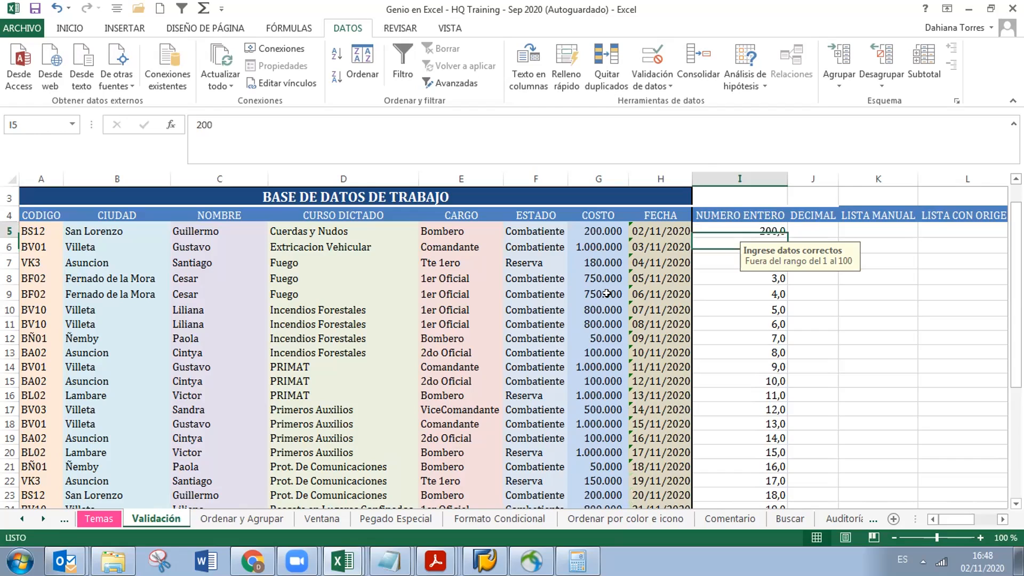
key("Down")
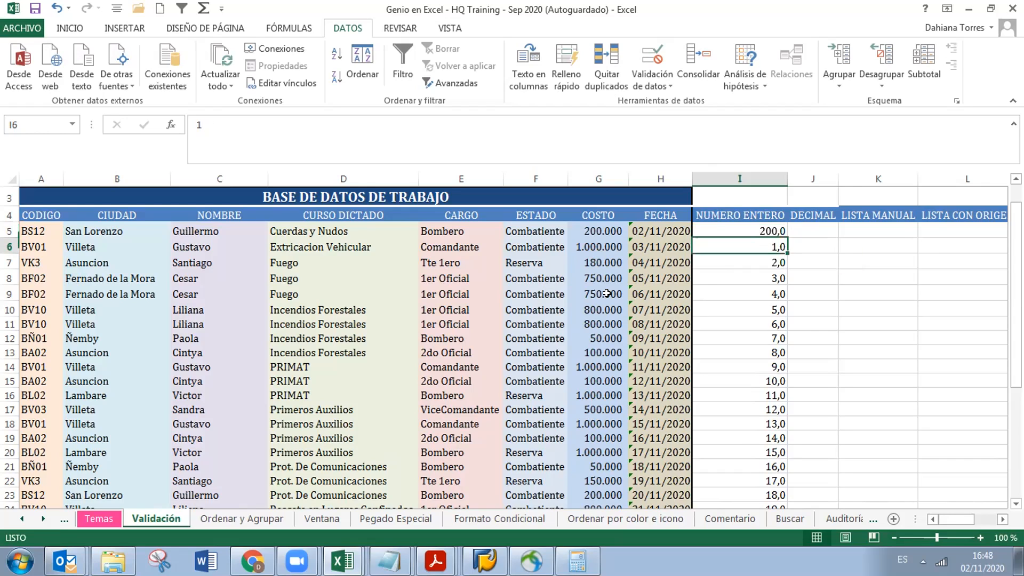
key("Up")
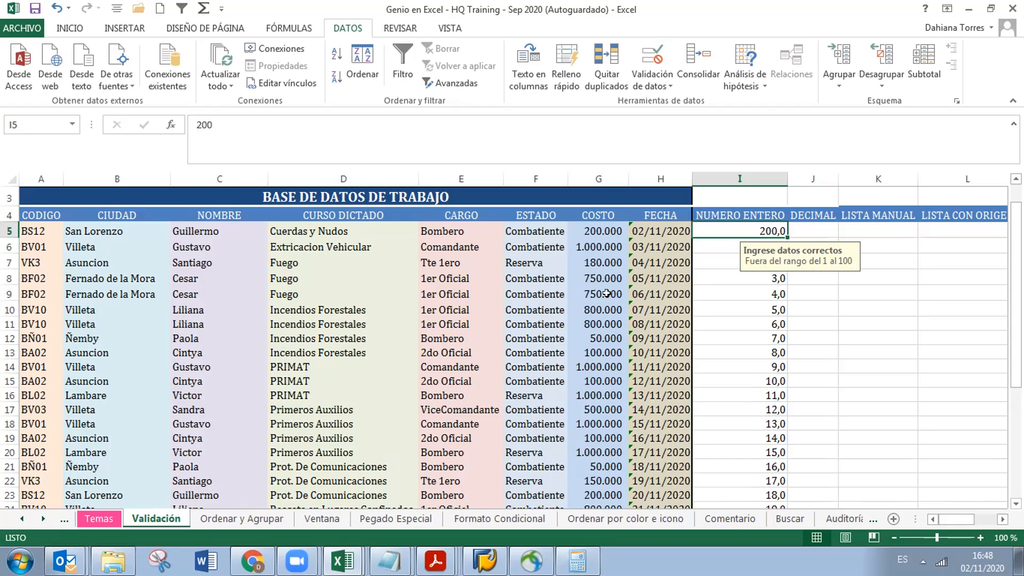
double_click(784, 236)
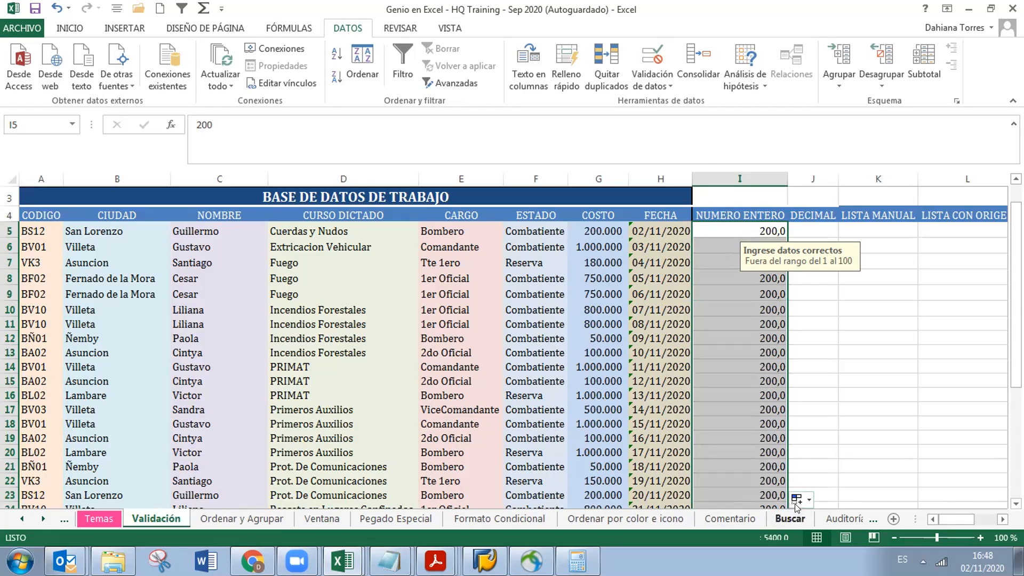
key("Delete")
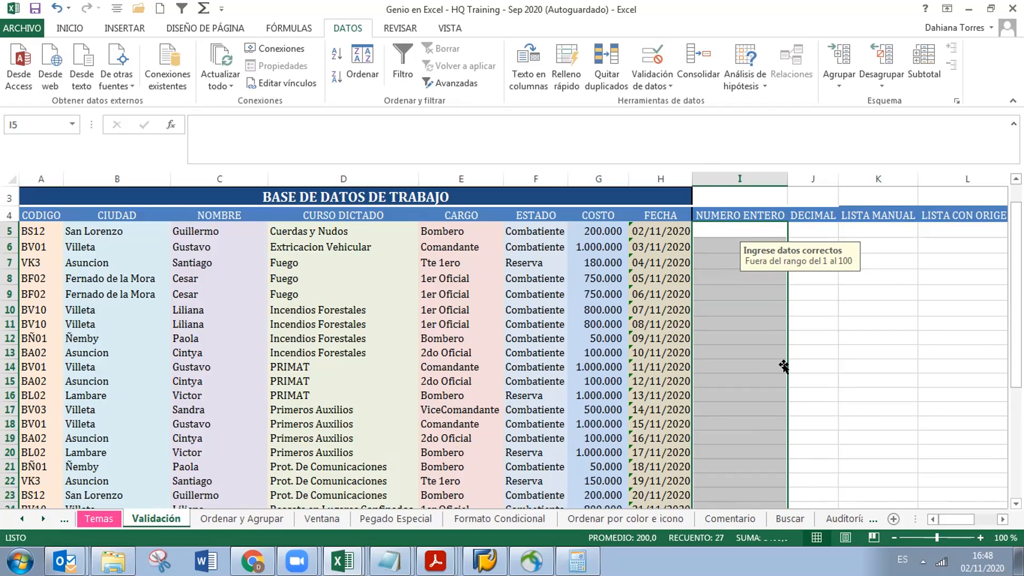
left_click(725, 244)
key("Down")
key("Down")
key("Down")
key("Down")
key("Down")
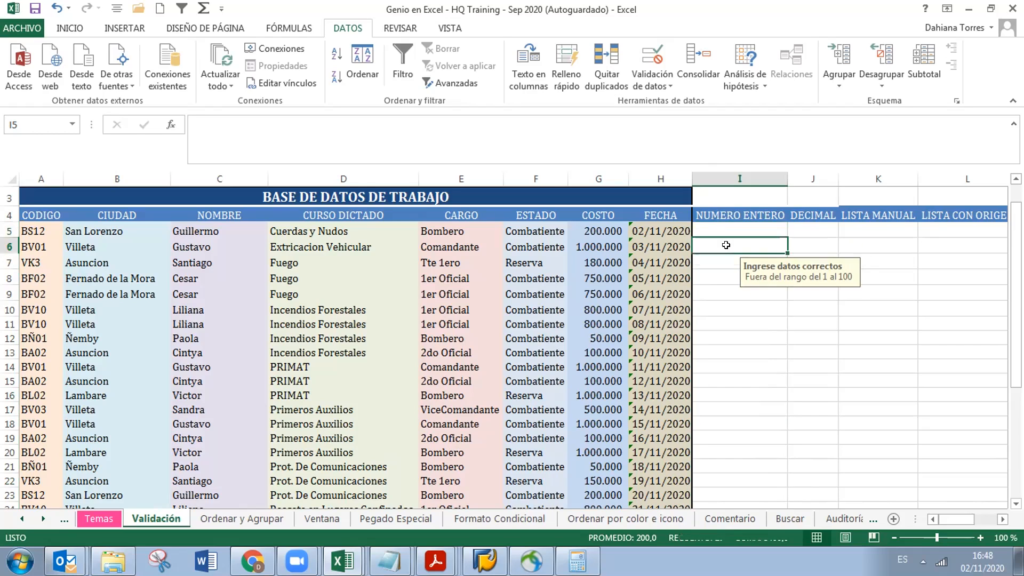
key("Down")
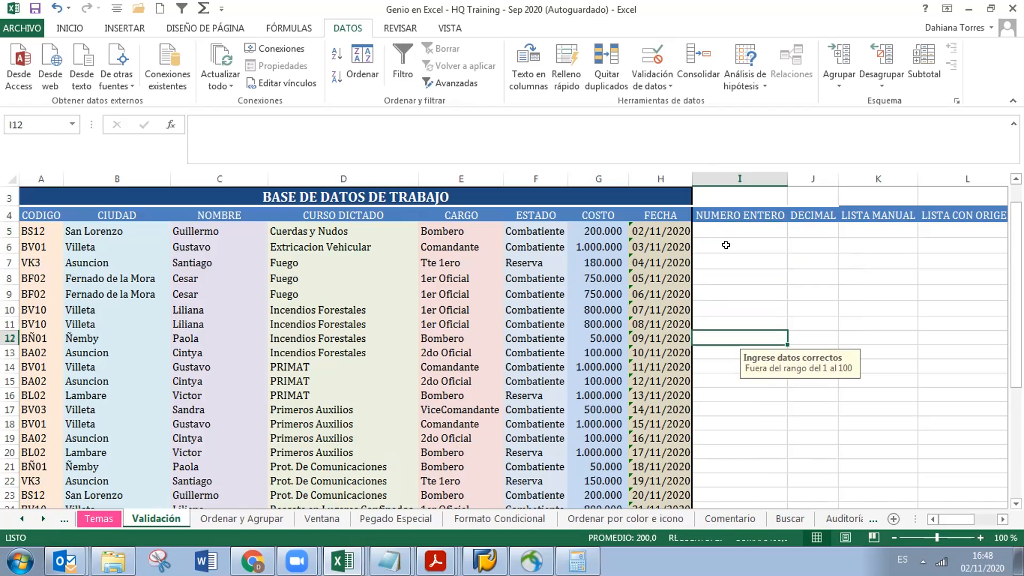
key("Down")
key("Down")
key("Down")
key("Down")
key("Down")
key("Down")
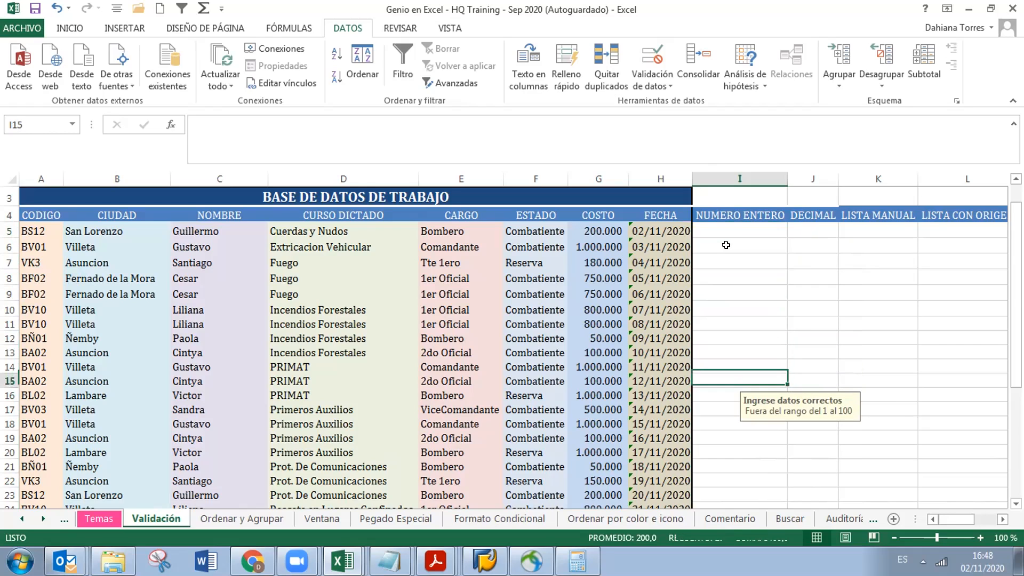
key("Down")
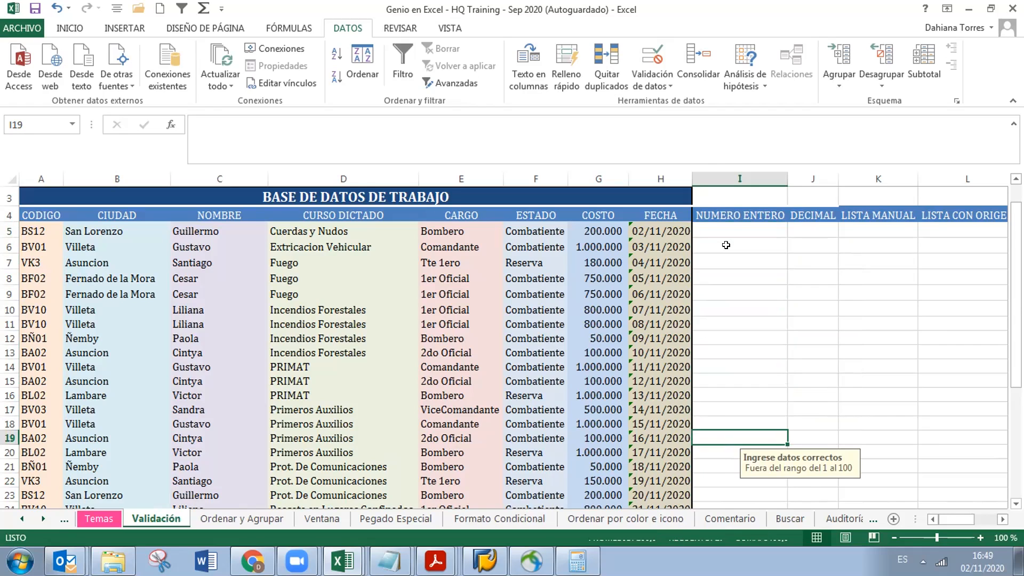
left_click(723, 226)
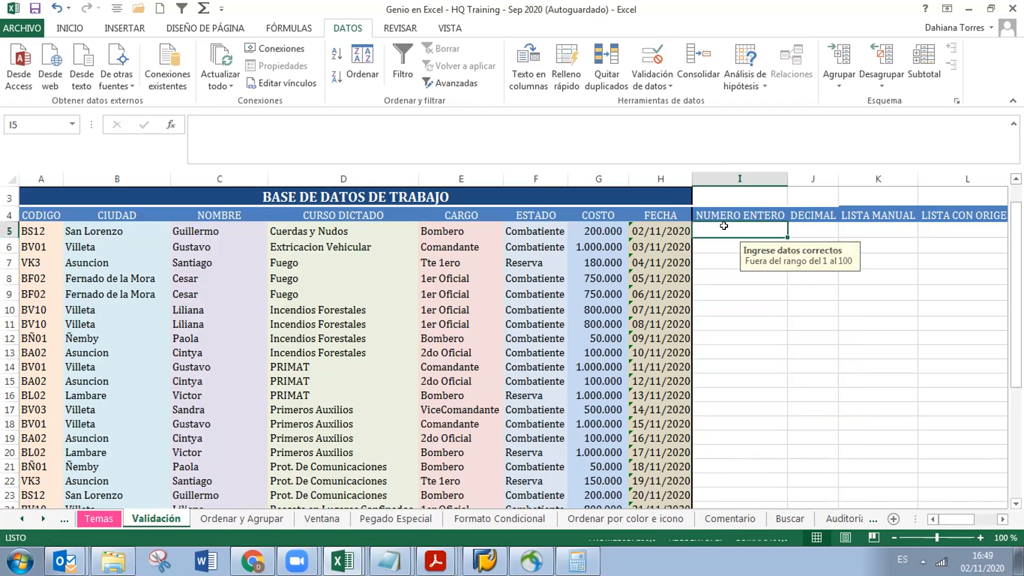
type("2")
key("Return")
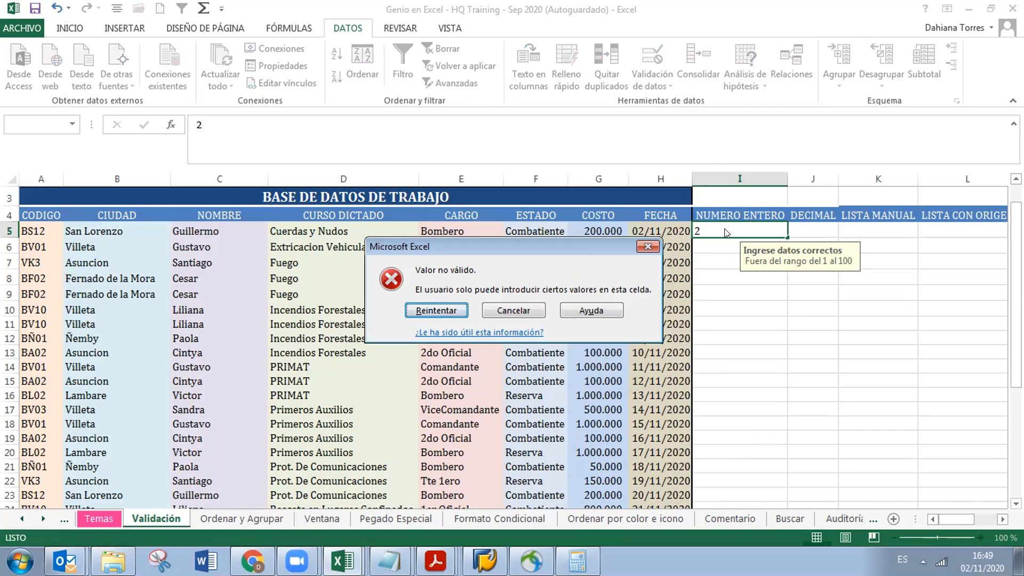
left_click(487, 309)
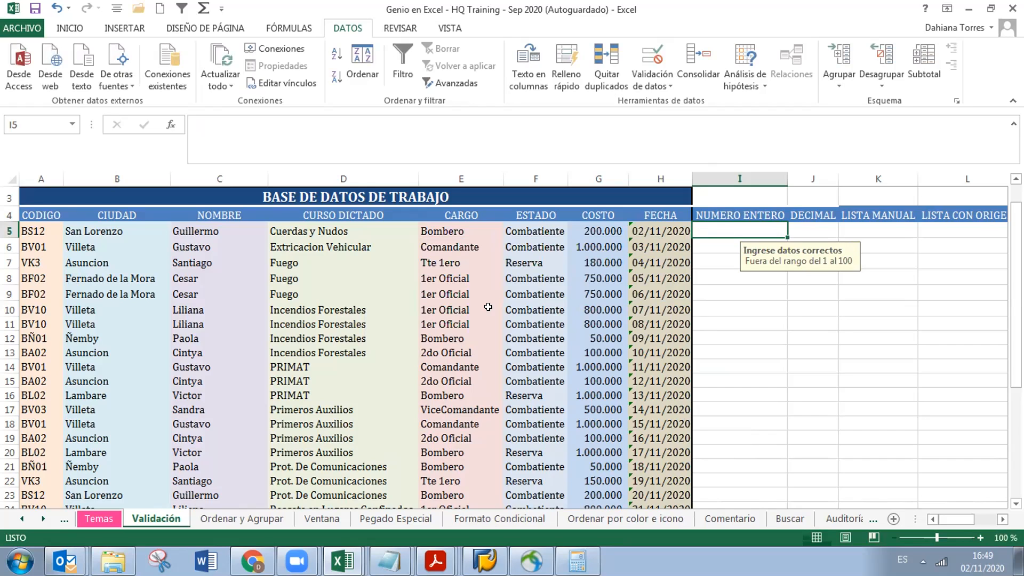
Open the validation's Mensaje de error settings and title the alert 'Dato Incorrecto'
left_click(664, 83)
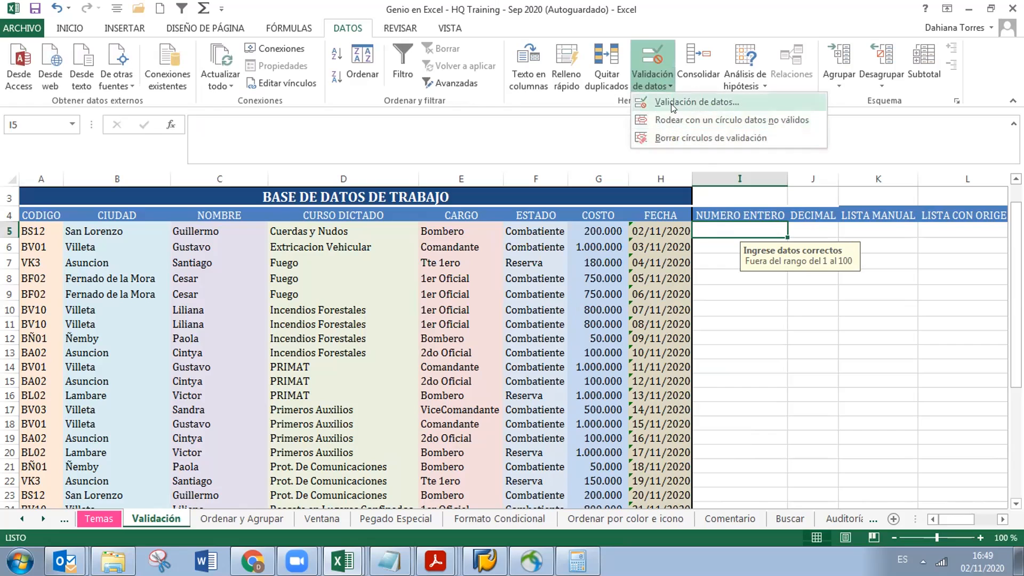
left_click(670, 101)
left_click(566, 117)
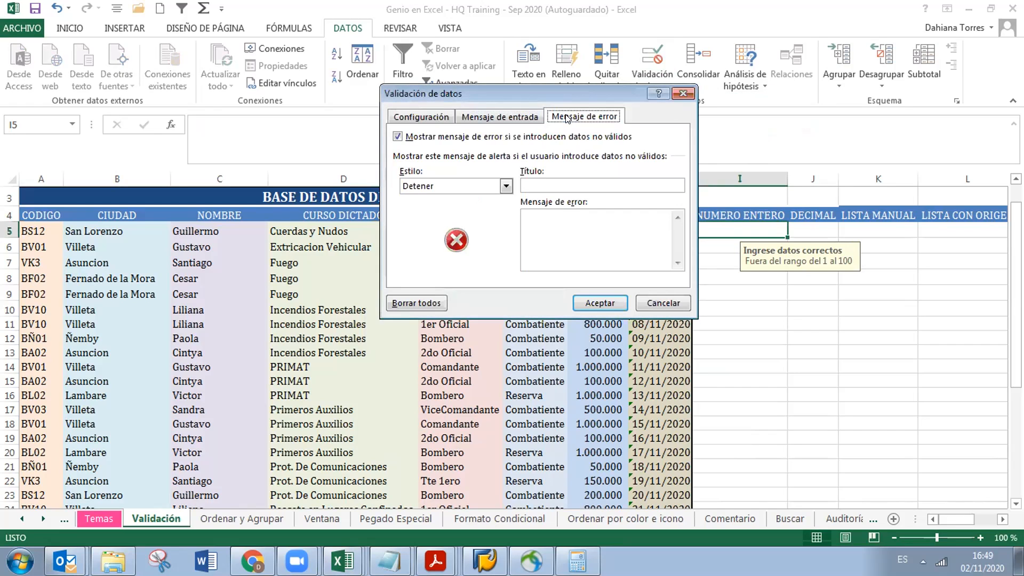
left_click(569, 227)
left_click(581, 186)
type("Dato I")
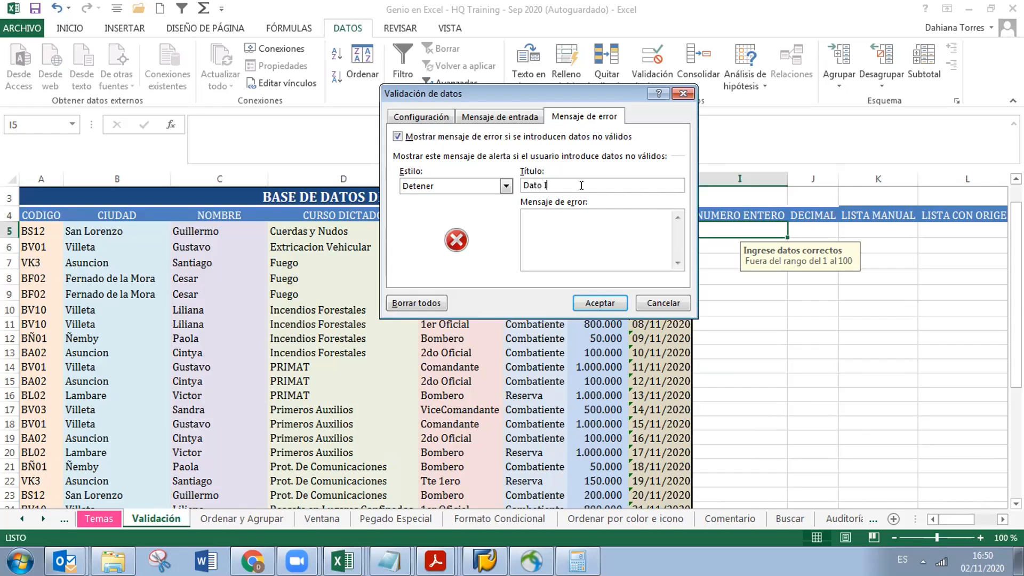
type("ncorrect")
Write 'Debe ser un número entero, no texto y debe estar fuera del rango del 1 al 100' and save
type("d")
key("BackSpace")
type("Debe ser un número entero")
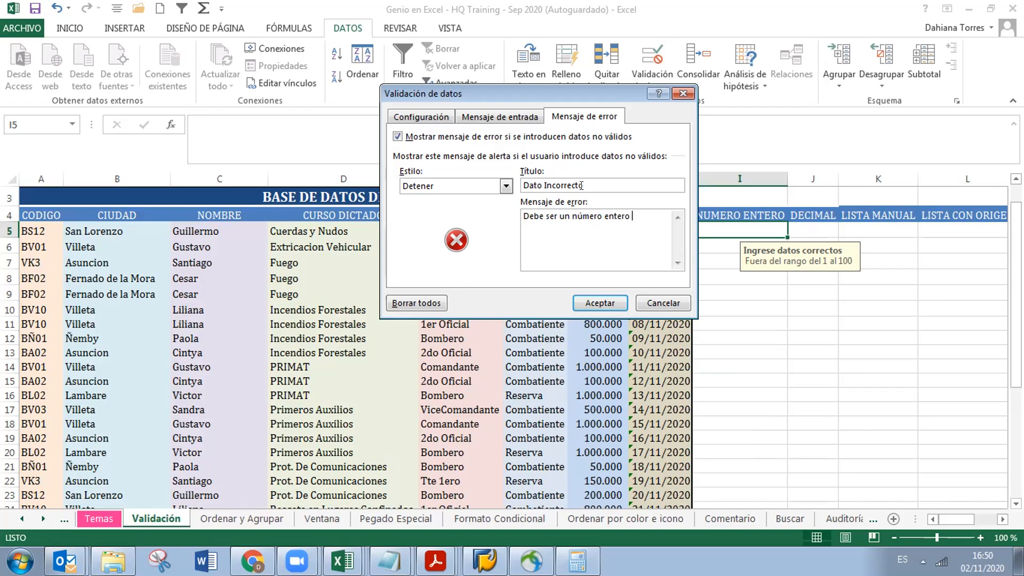
key("BackSpace")
type(", ")
type("no te")
type("xto ")
type("y debe esta")
type("r fuera del ra")
type("ngo del ")
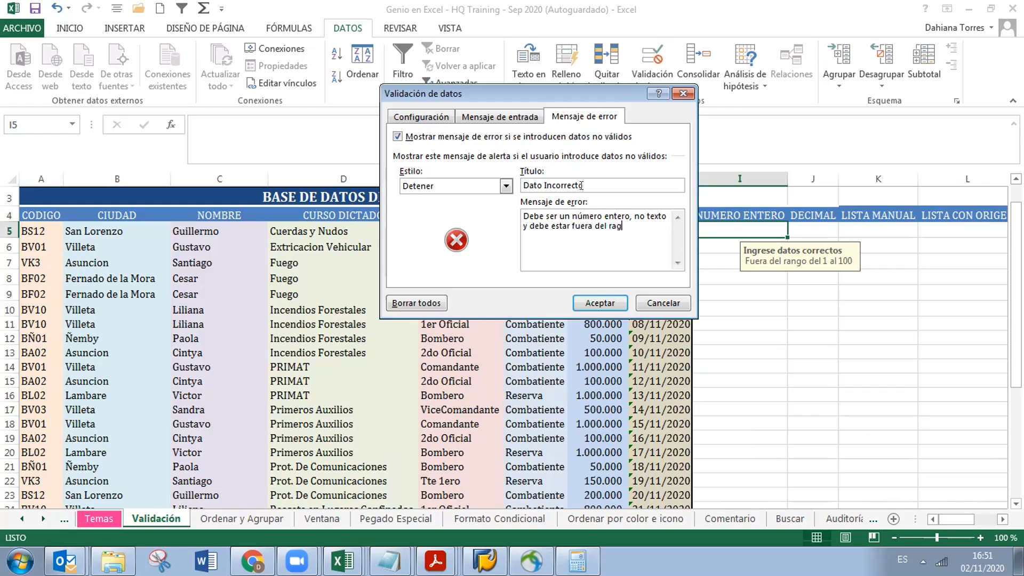
type("1 al 100")
key("BackSpace")
key("BackSpace")
type("00")
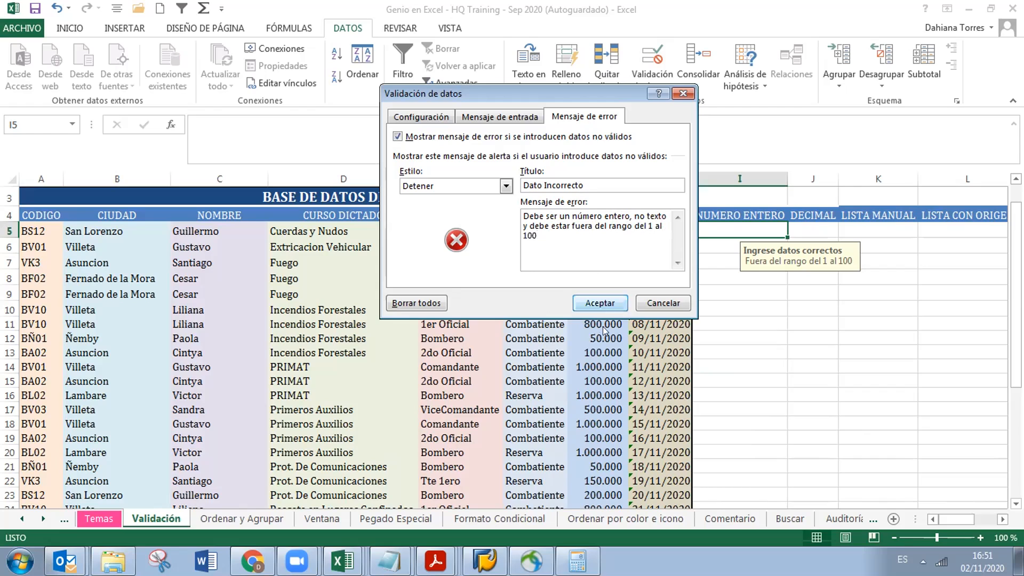
left_click(594, 304)
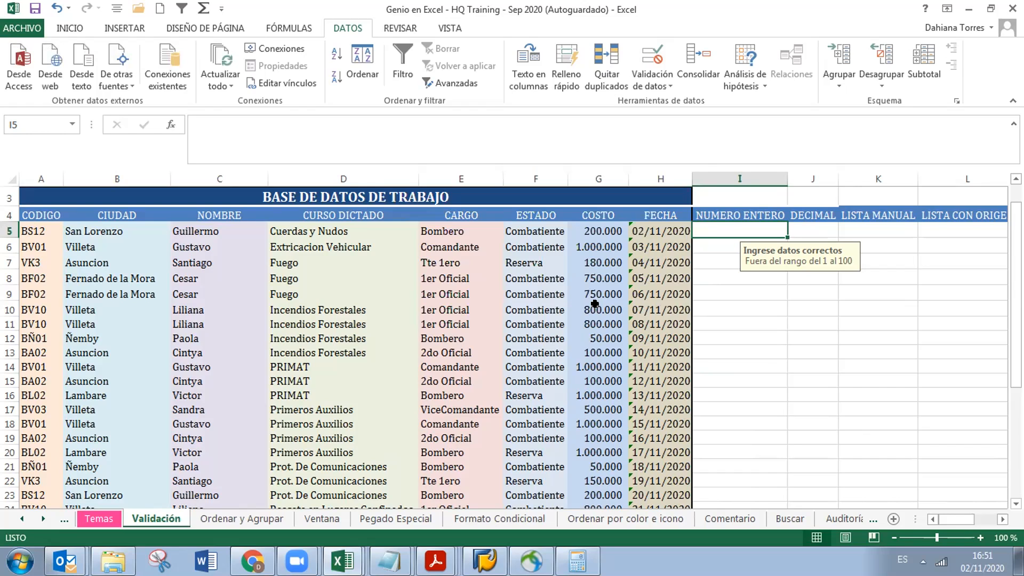
Enter 1 in I5 to trigger the Dato Incorrecto error alert
type("1")
key("Return")
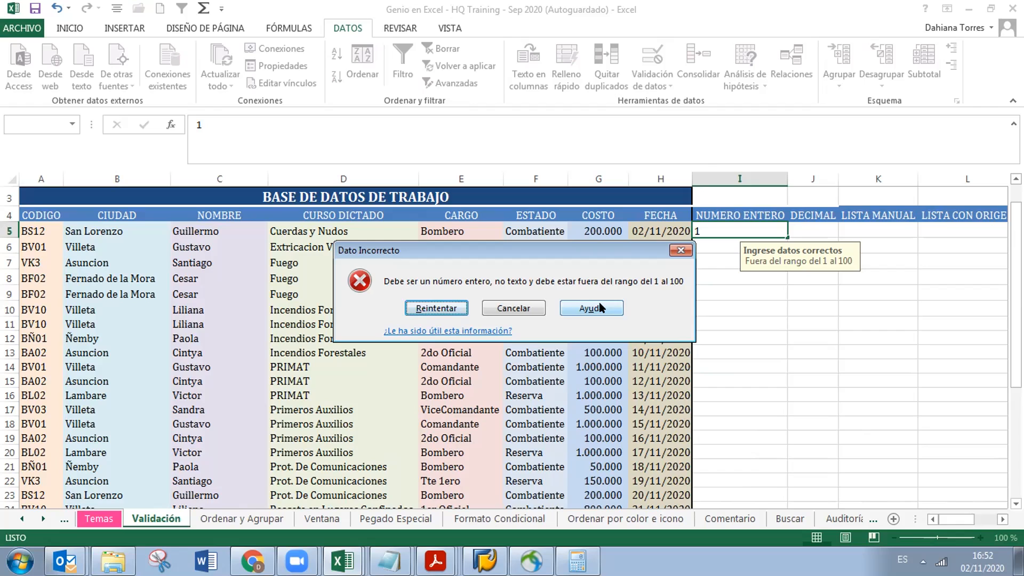
Cancel the Dato Incorrecto alert so I5 stays empty, and dismiss the notification tray popup
left_click(492, 309)
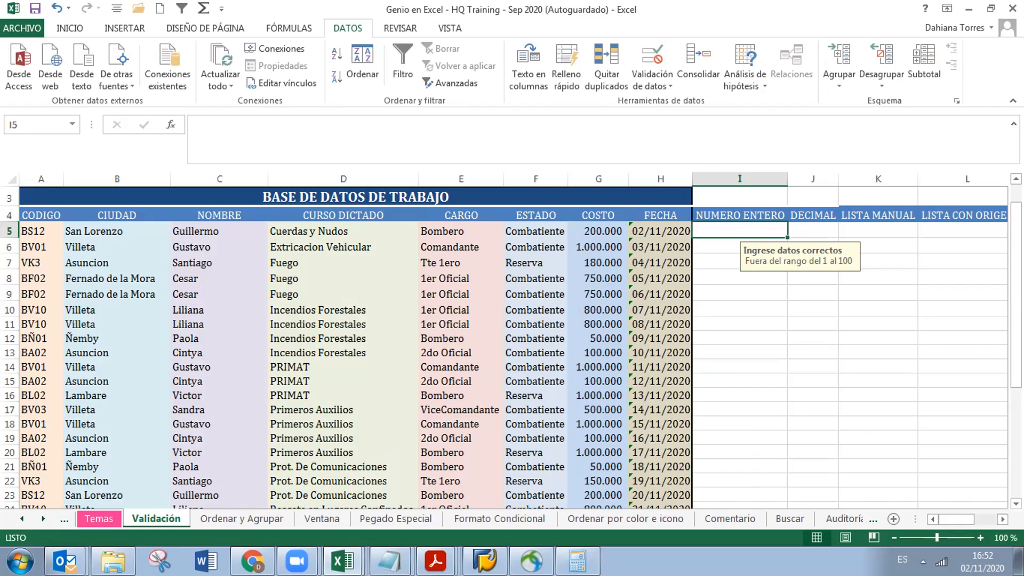
left_click(923, 561)
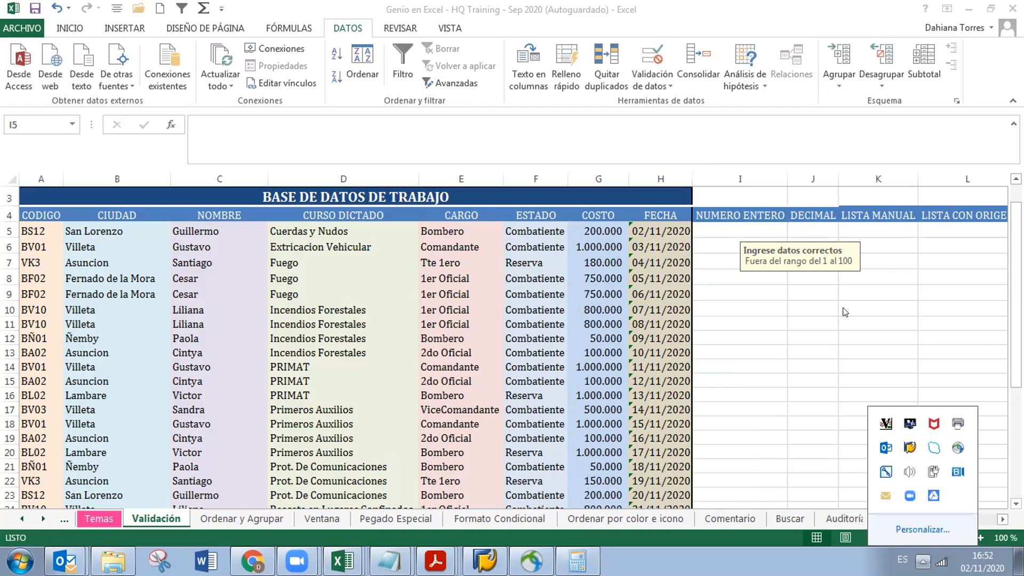
left_click(770, 232)
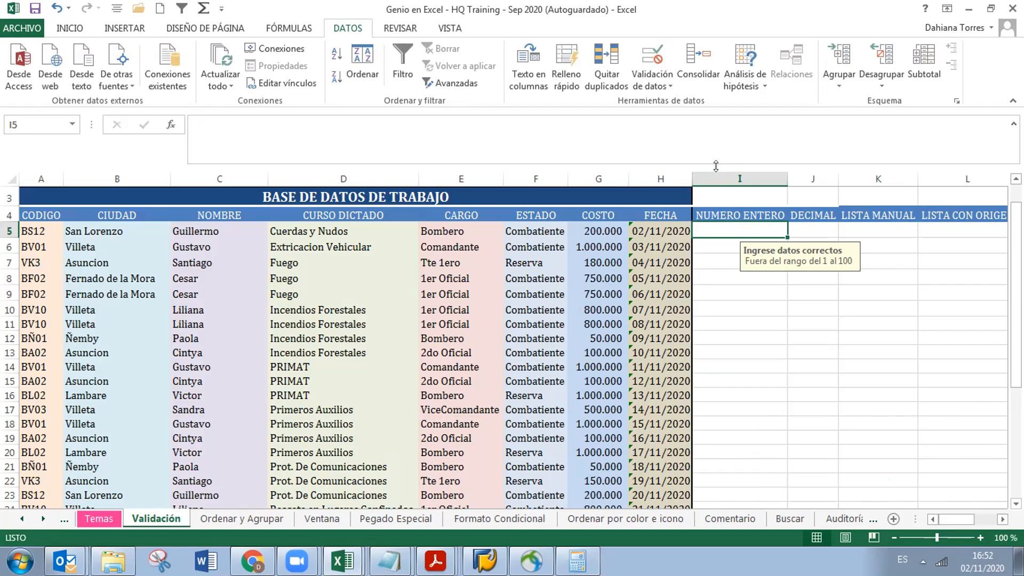
Reopen Validación de datos and expand the Estilo list on the Mensaje de error tab
left_click(663, 86)
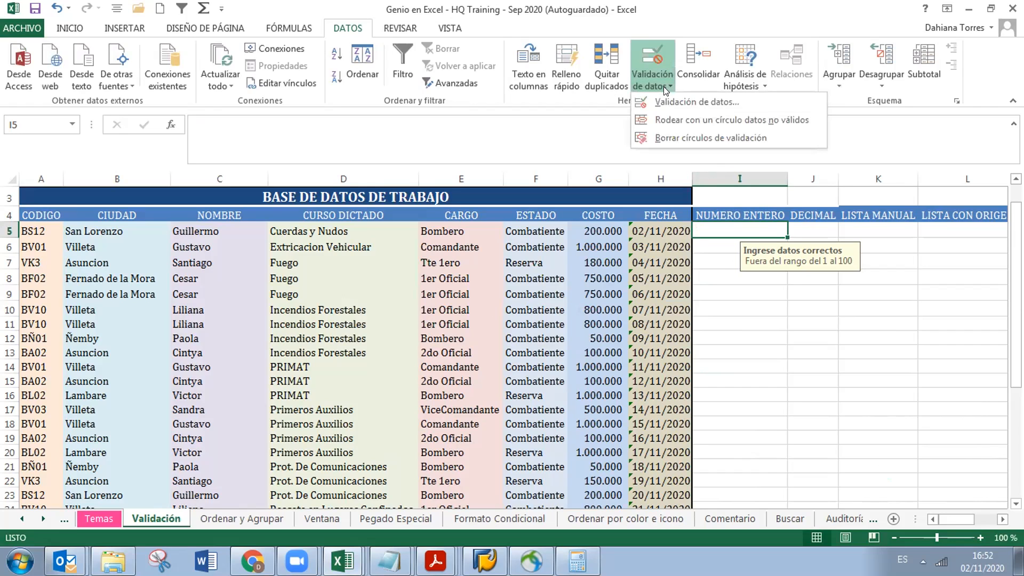
left_click(663, 100)
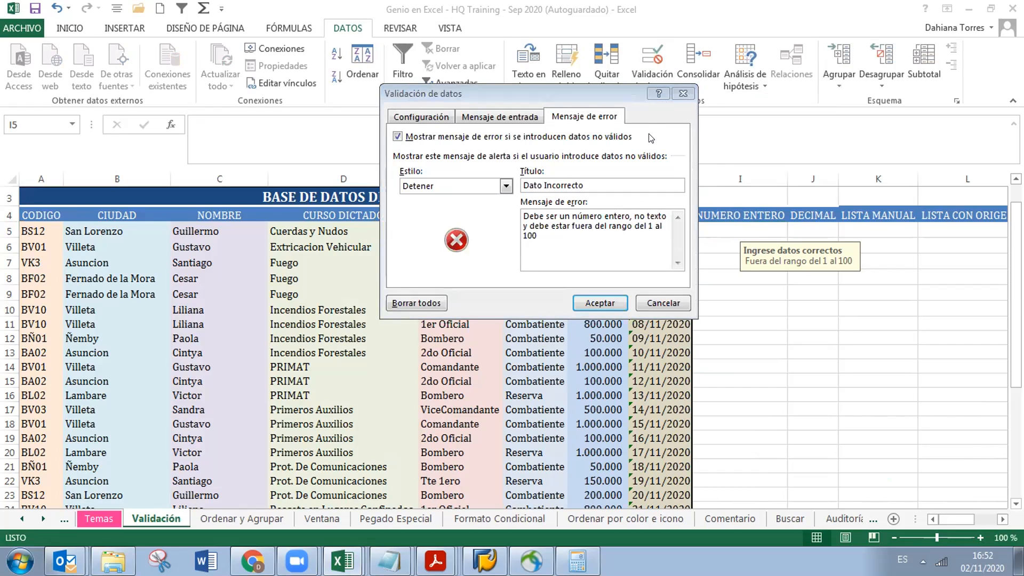
left_click(501, 186)
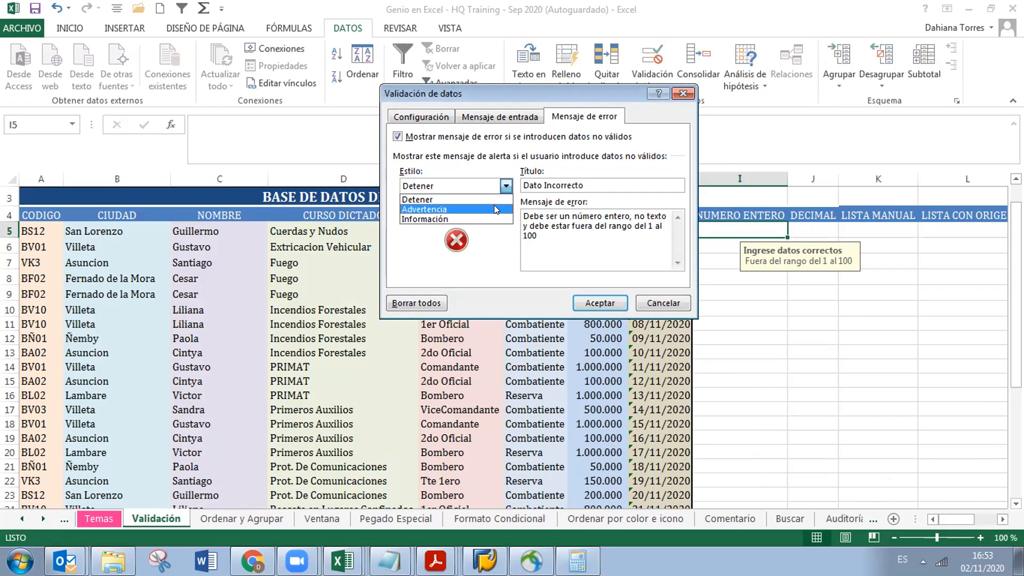
Set the alert style to Advertencia, keep 1 in I5 despite the warning, then clear I5
left_click(494, 209)
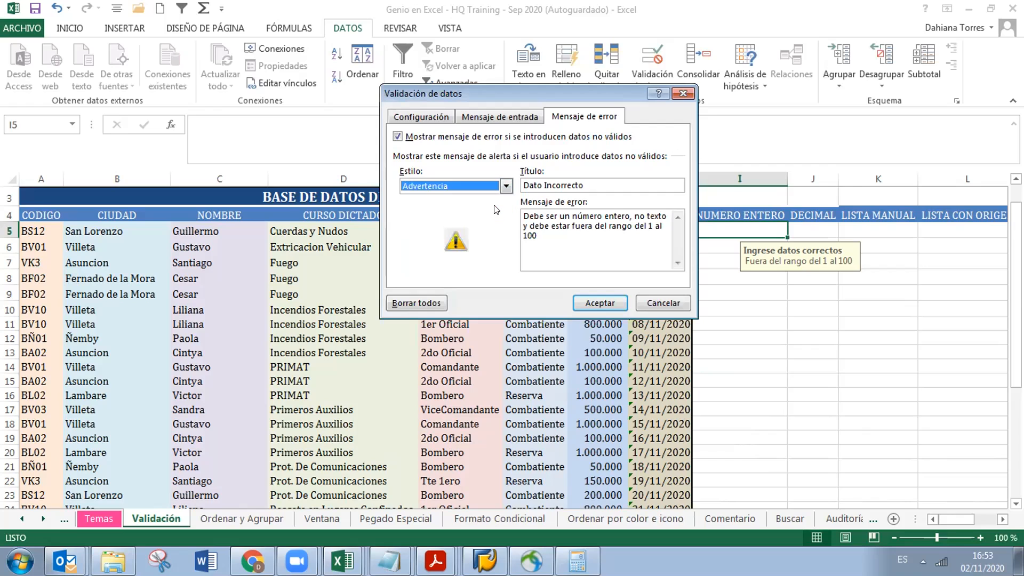
left_click(590, 306)
type("1")
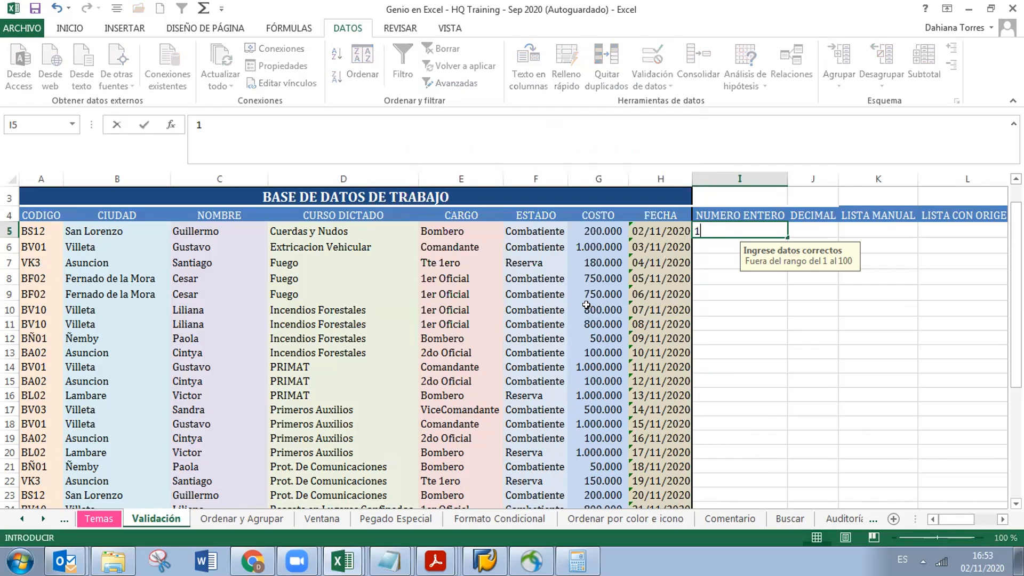
key("Return")
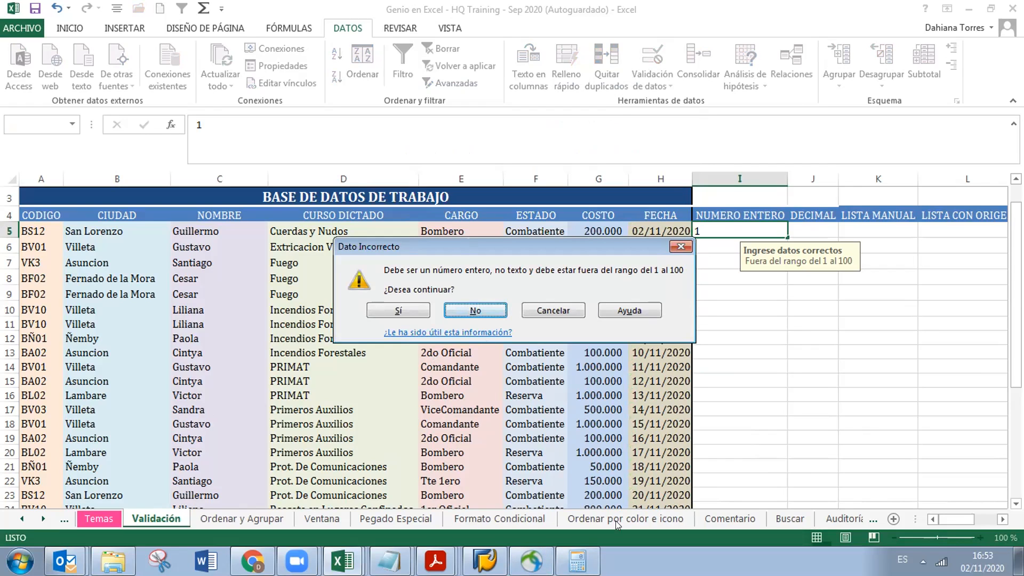
key("s")
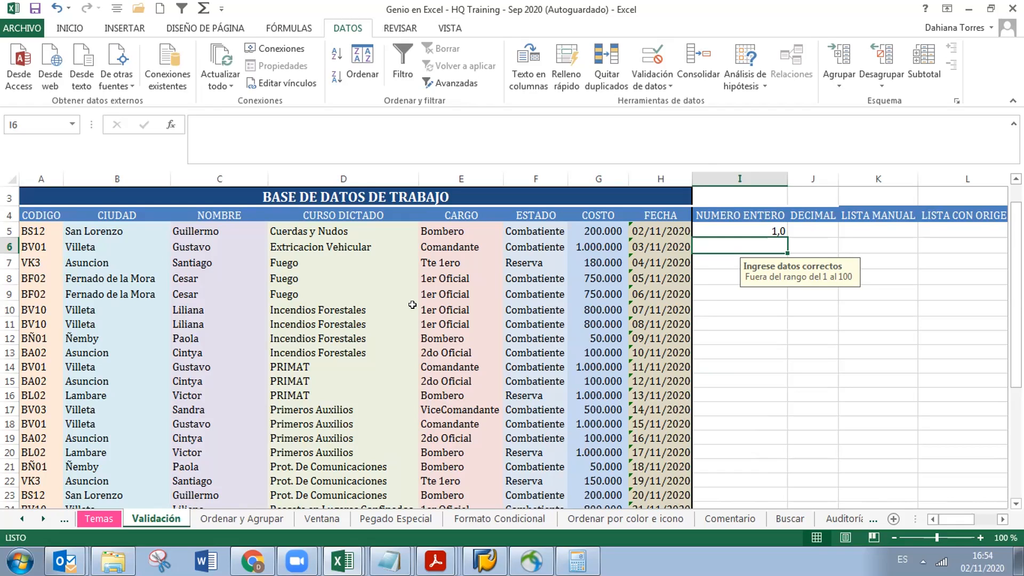
key("Up")
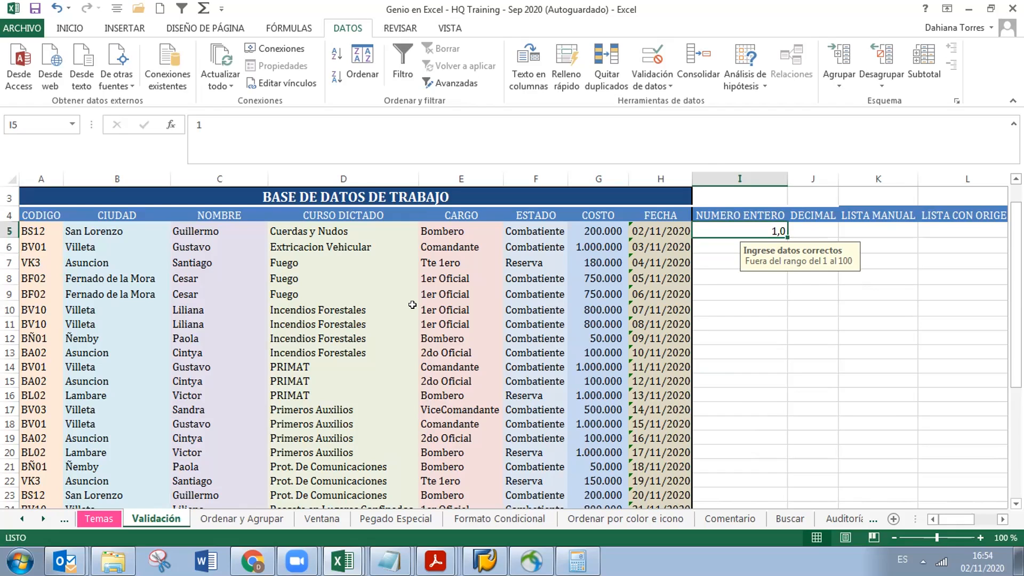
key("Delete")
Switch the alert style to Información, then enter 1 in I5 and accept the informational alert
left_click(661, 83)
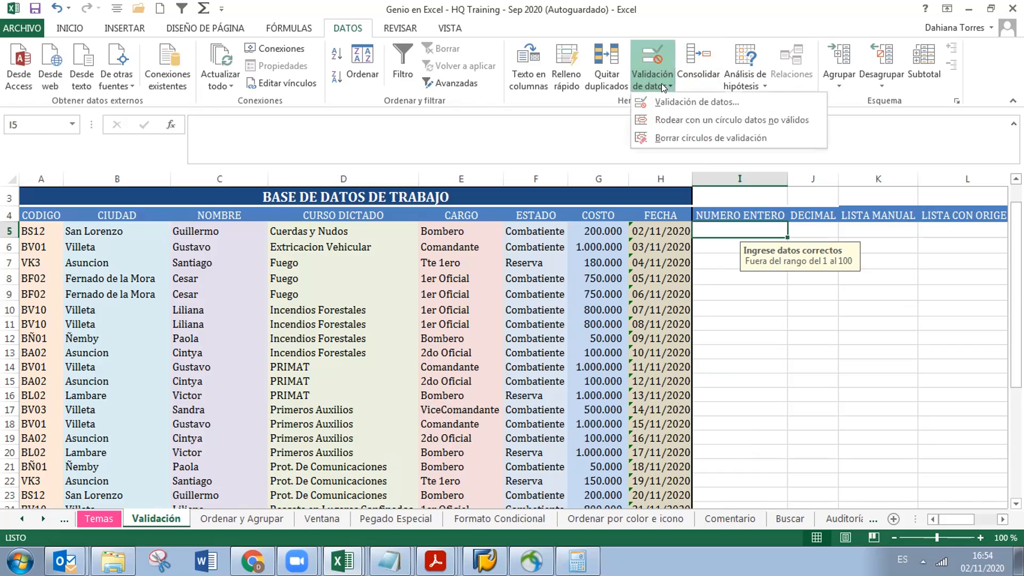
left_click(656, 101)
left_click(505, 186)
left_click(499, 217)
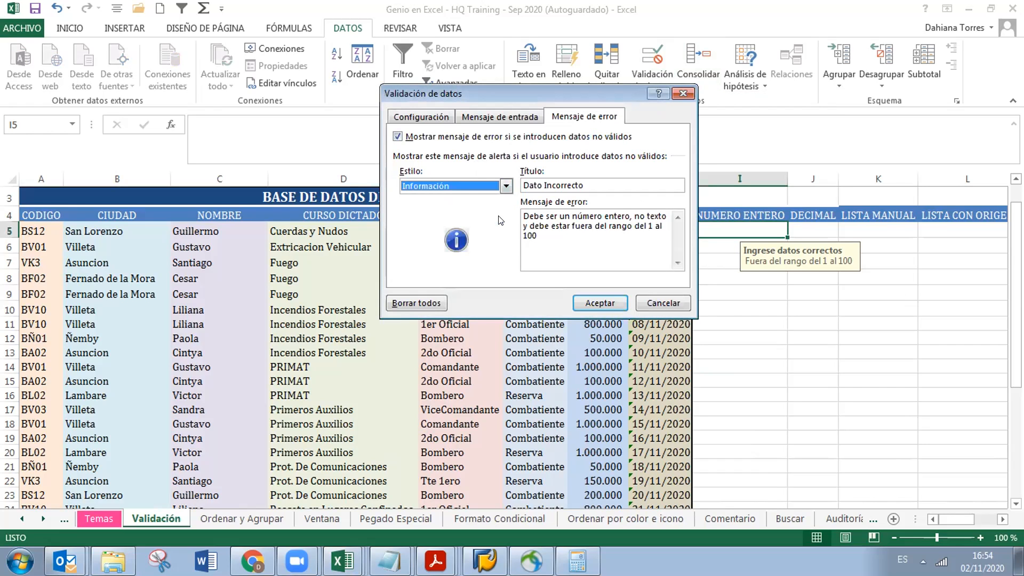
key("Return")
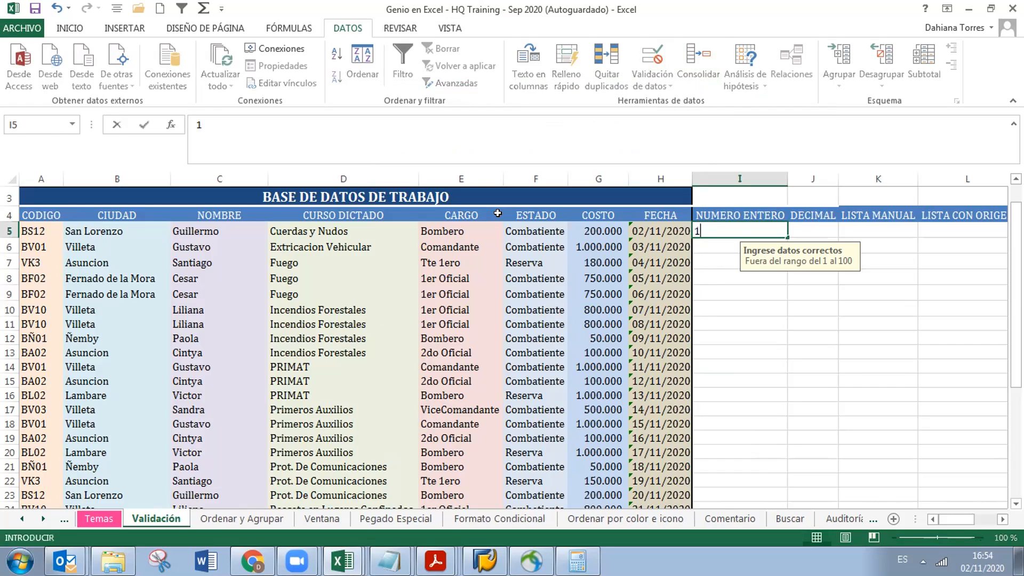
type("1")
key("Return")
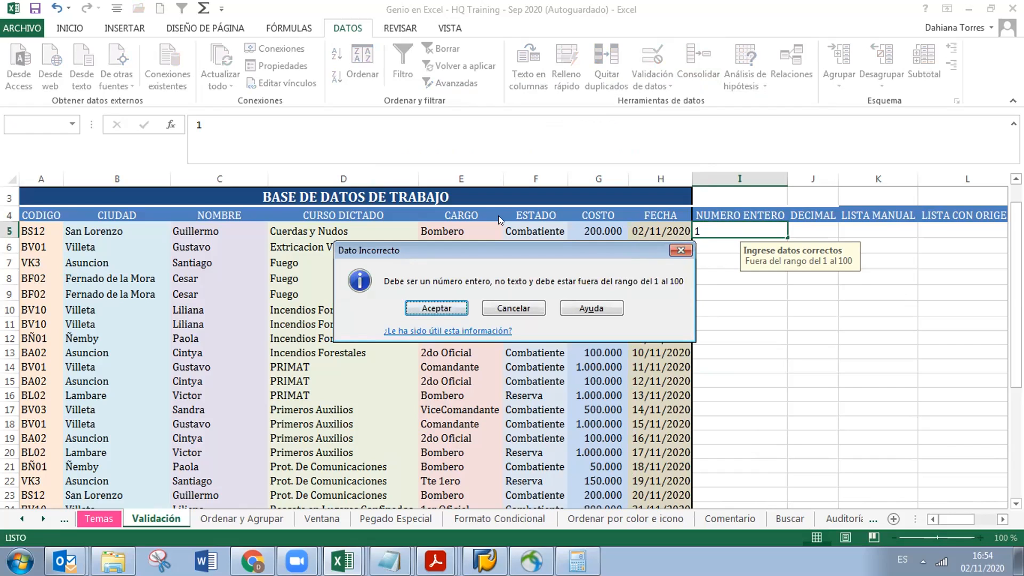
key("Return")
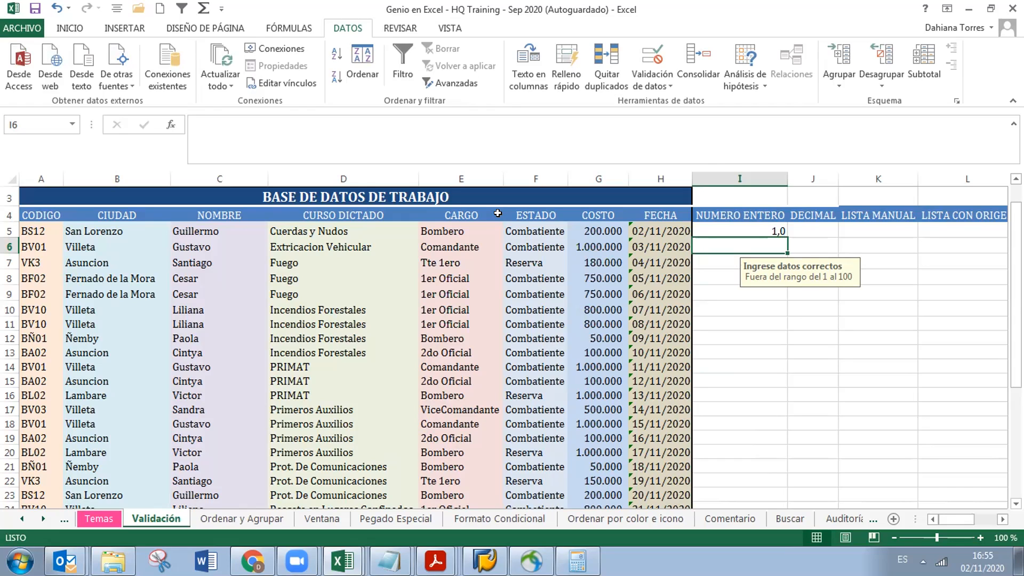
Re-commit the value 1 in I5 and accept the Dato Incorrecto information alert
left_click(754, 229)
double_click(753, 227)
double_click(771, 227)
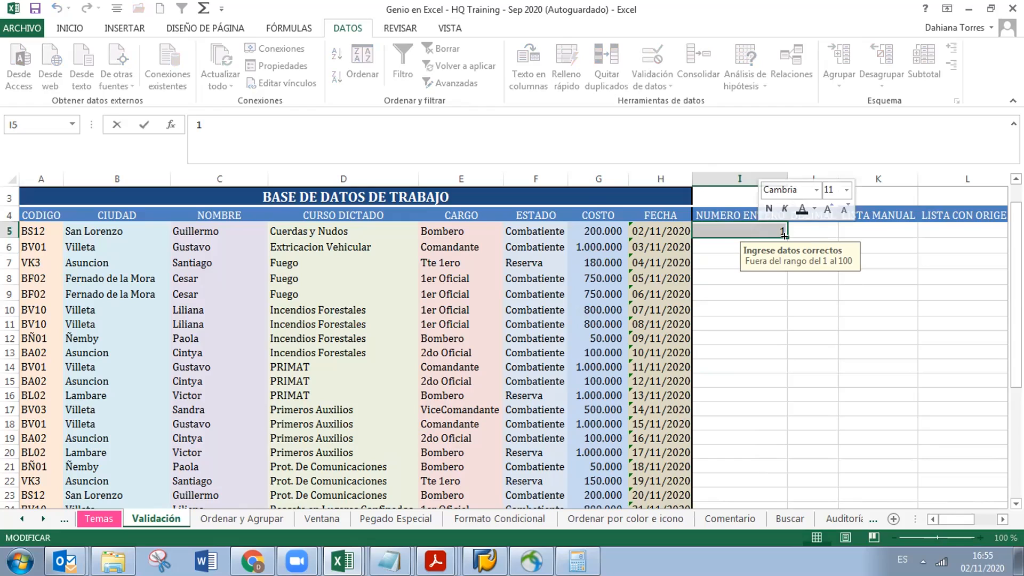
key("Return")
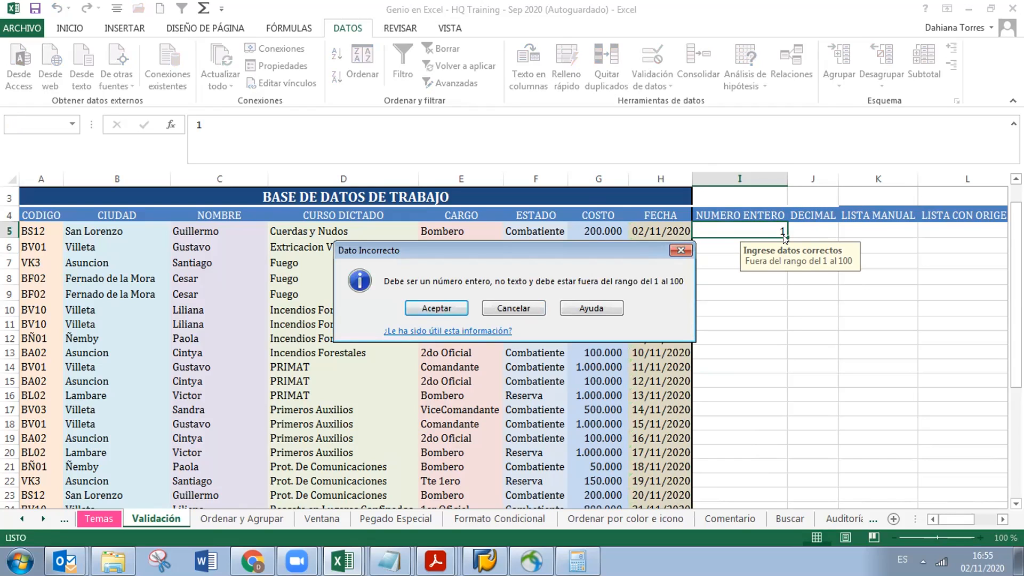
key("Return")
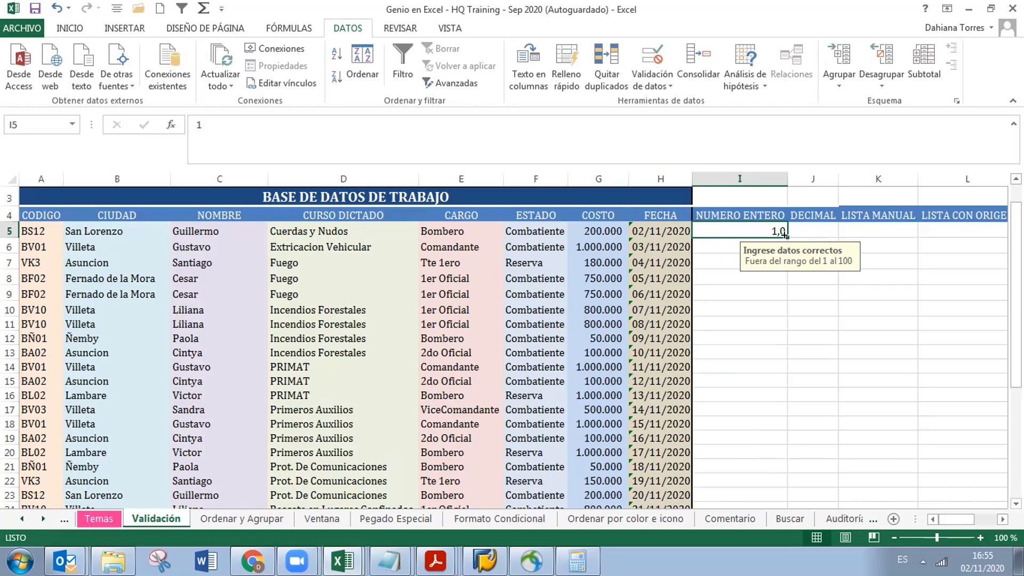
Fill column I down from I5 as a counting series using Serie de relleno
double_click(785, 235)
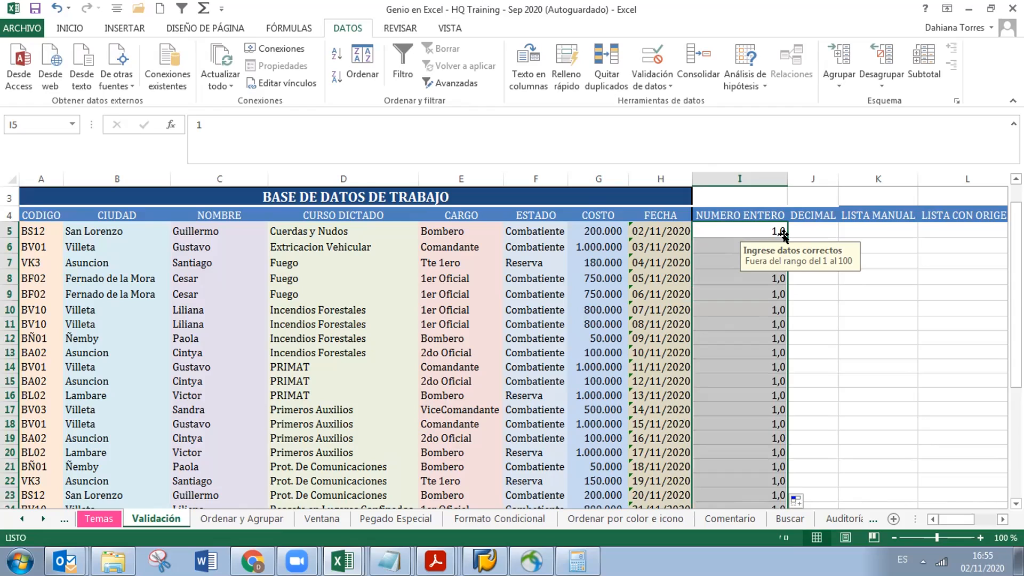
left_click(796, 500)
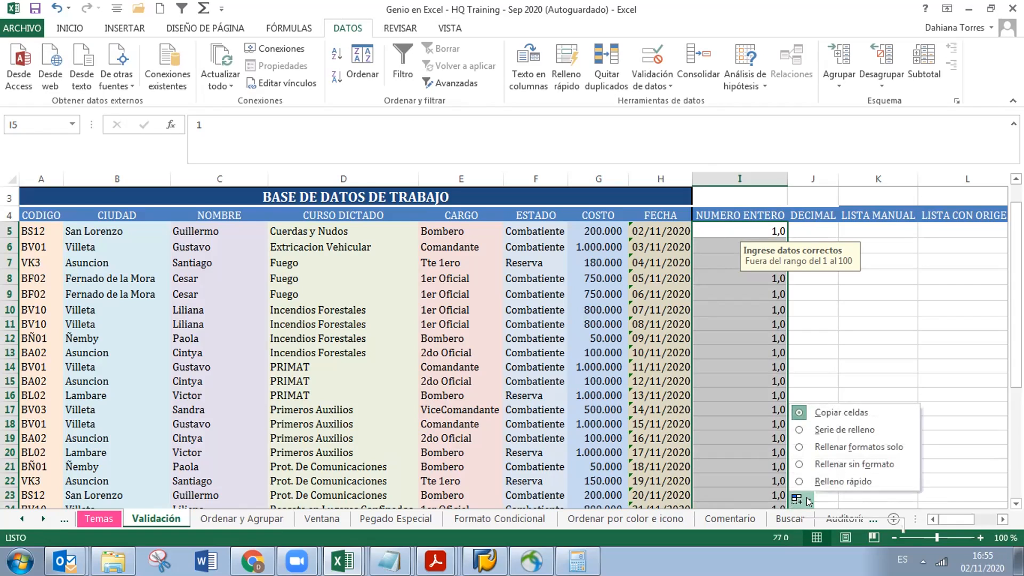
left_click(827, 425)
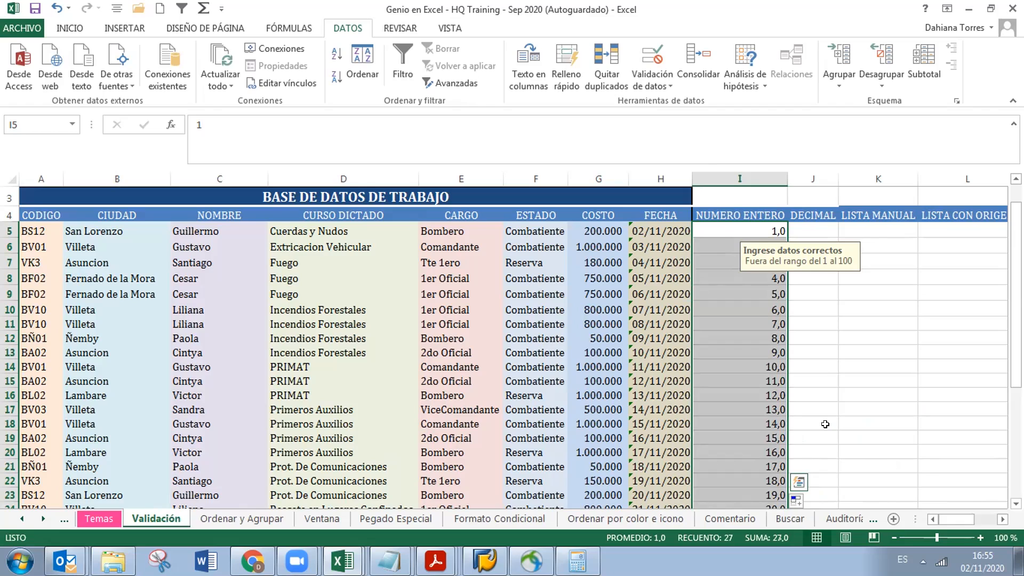
Enter 25 in I6 and accept the Dato Incorrecto alert
key("Down")
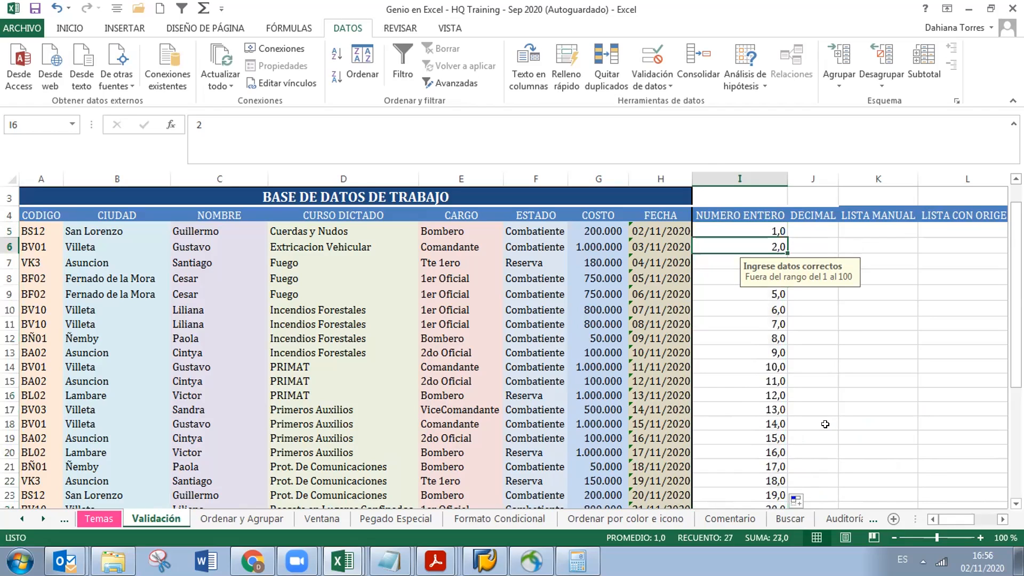
type("25")
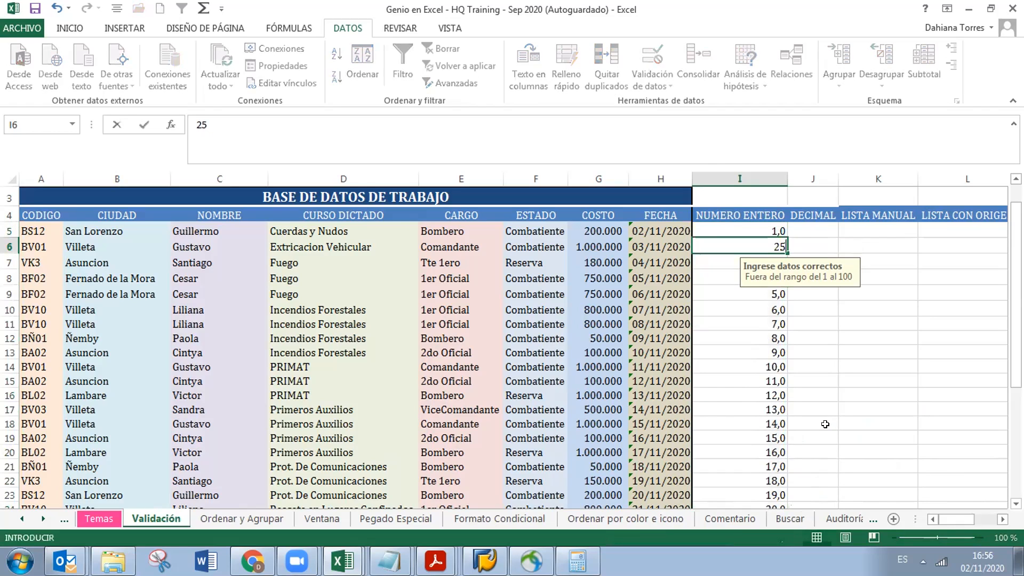
key("Return")
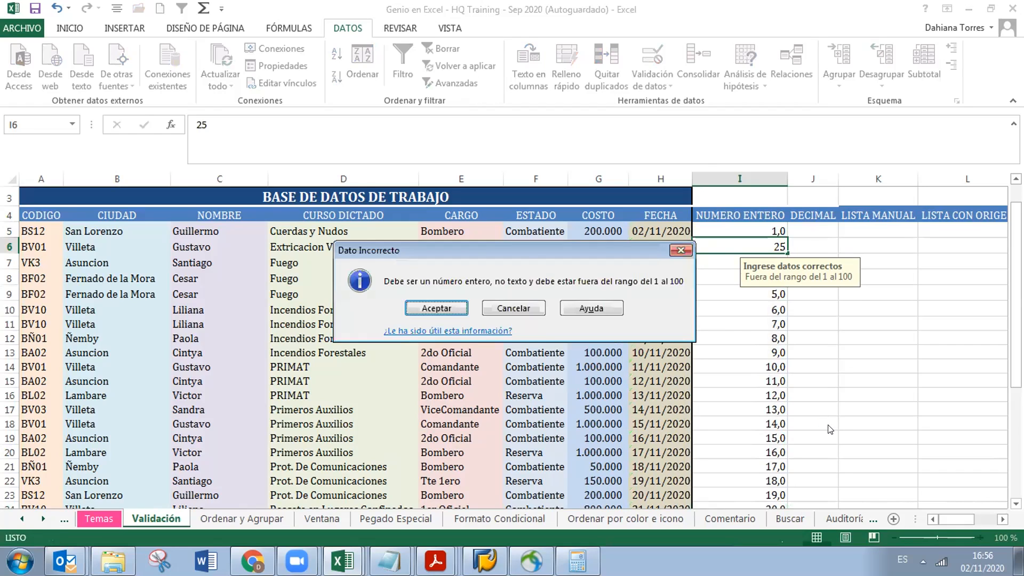
key("Return")
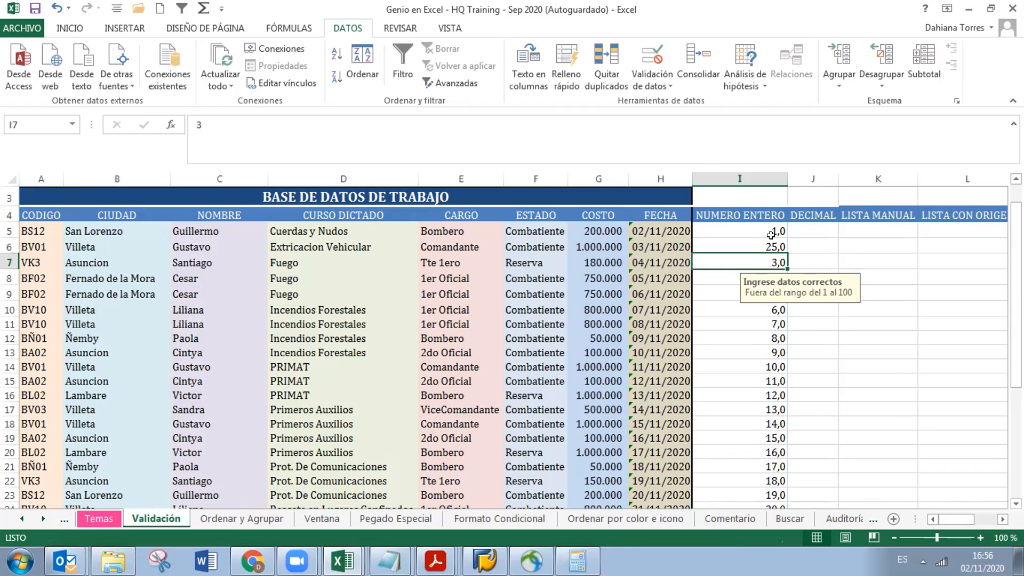
Fill the 1, 25 pattern from I5:I6 down column I, reaching 433 in I23
left_click(751, 227)
left_click_drag(751, 227, 751, 248)
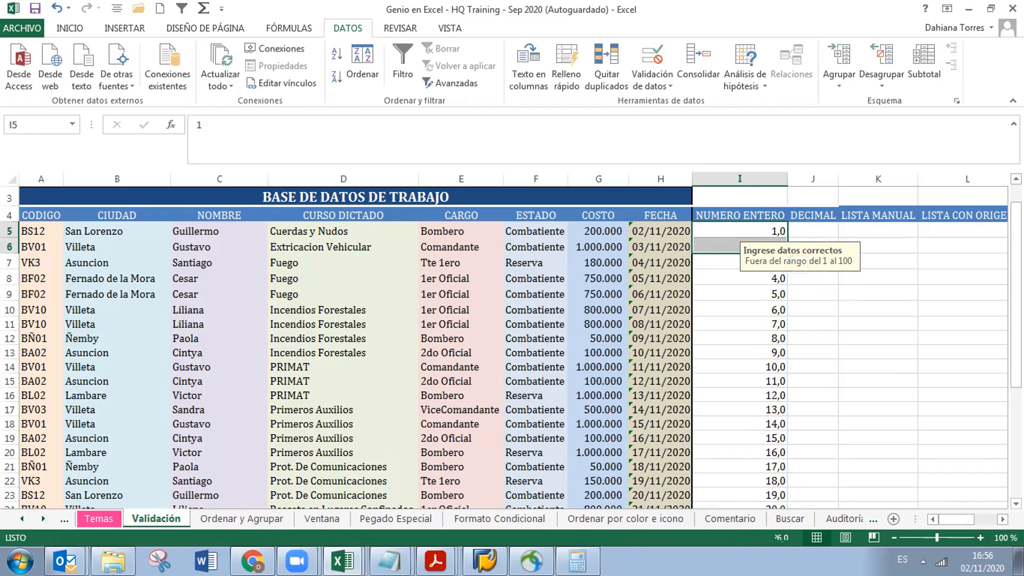
left_click(1015, 503)
left_click(1016, 504)
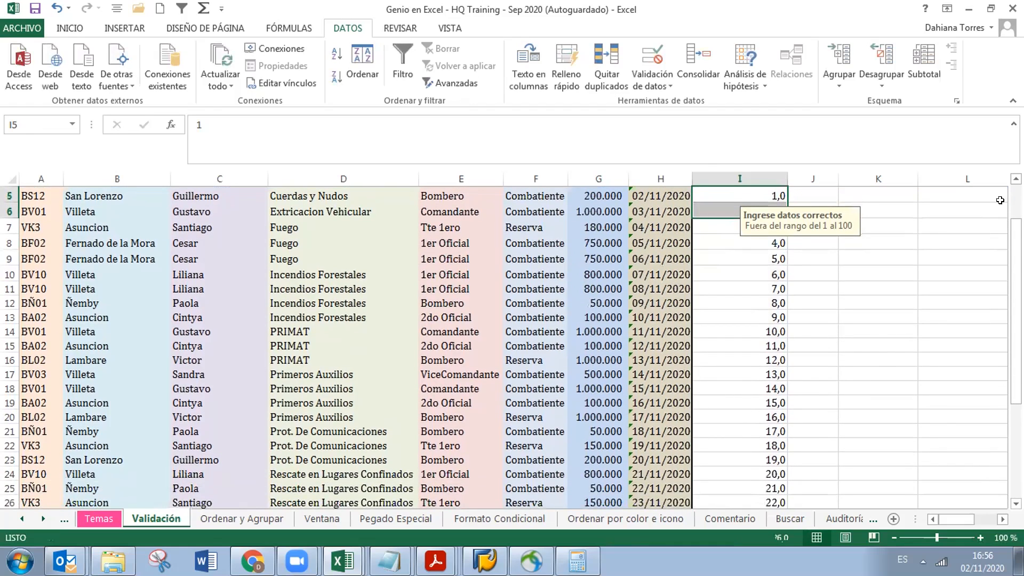
left_click(1016, 179)
left_click(1015, 179)
left_click_drag(824, 256, 909, 253)
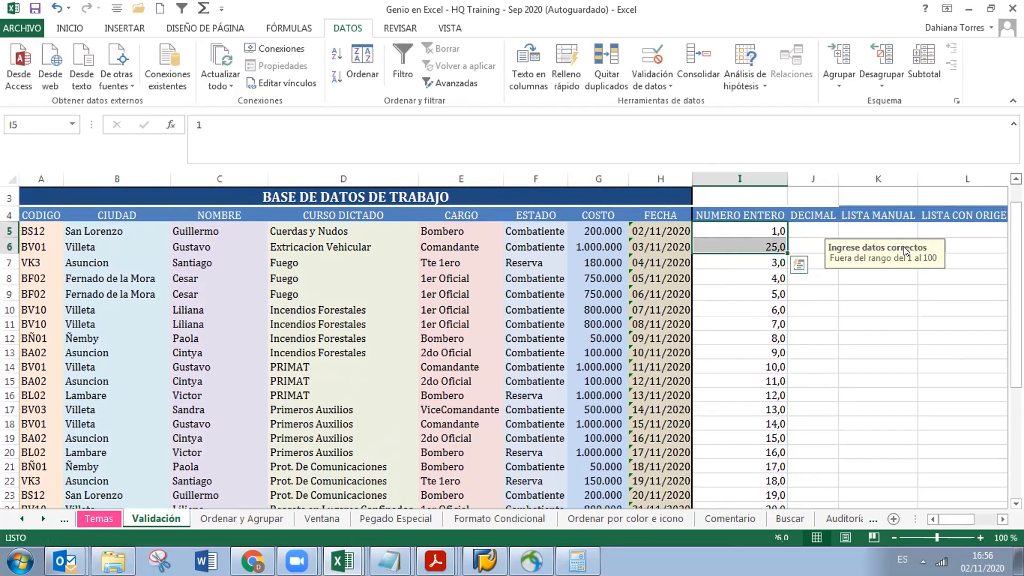
double_click(782, 247)
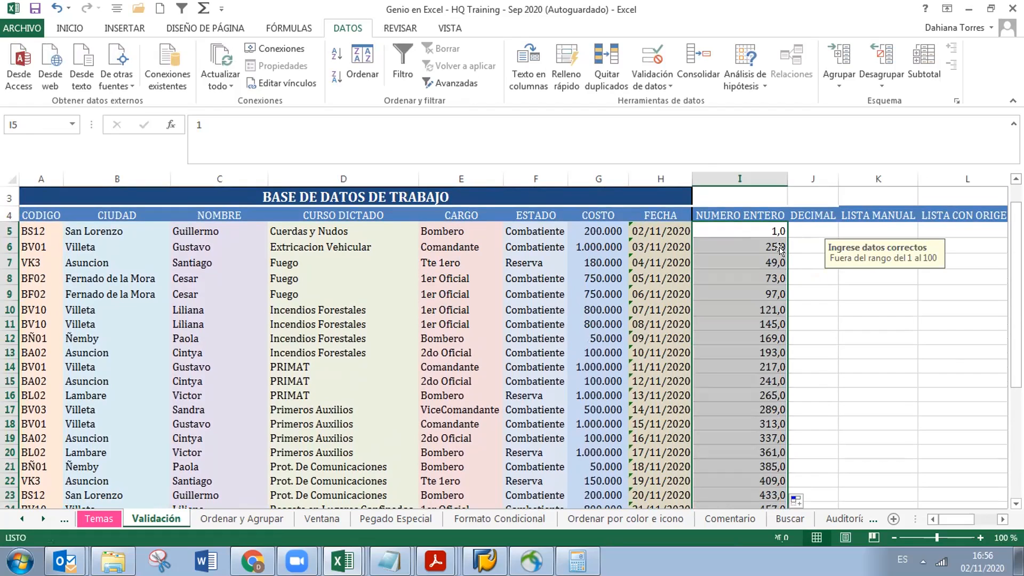
left_click(808, 500)
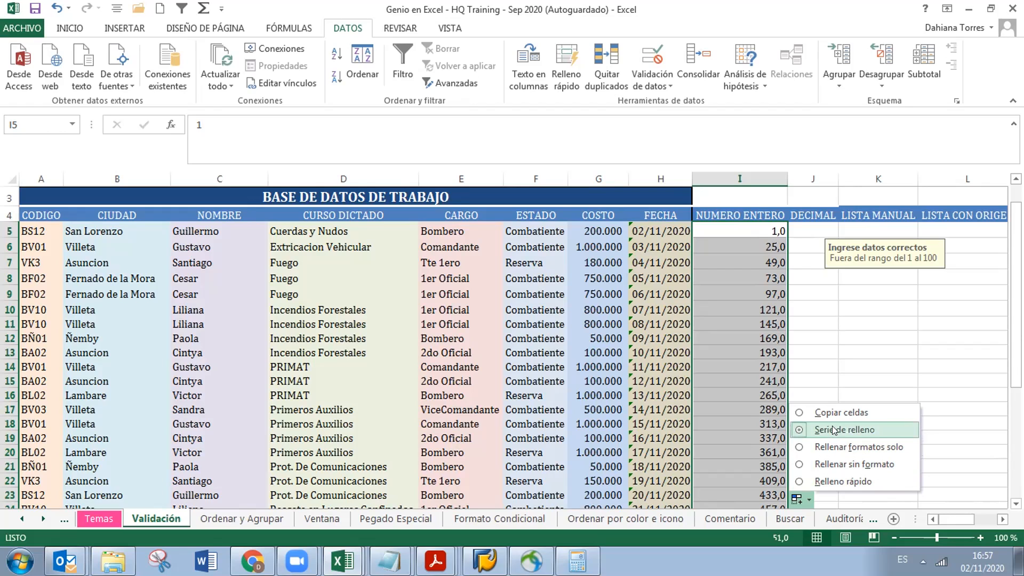
Enter 0 in cell I6
left_click(760, 240)
type("0")
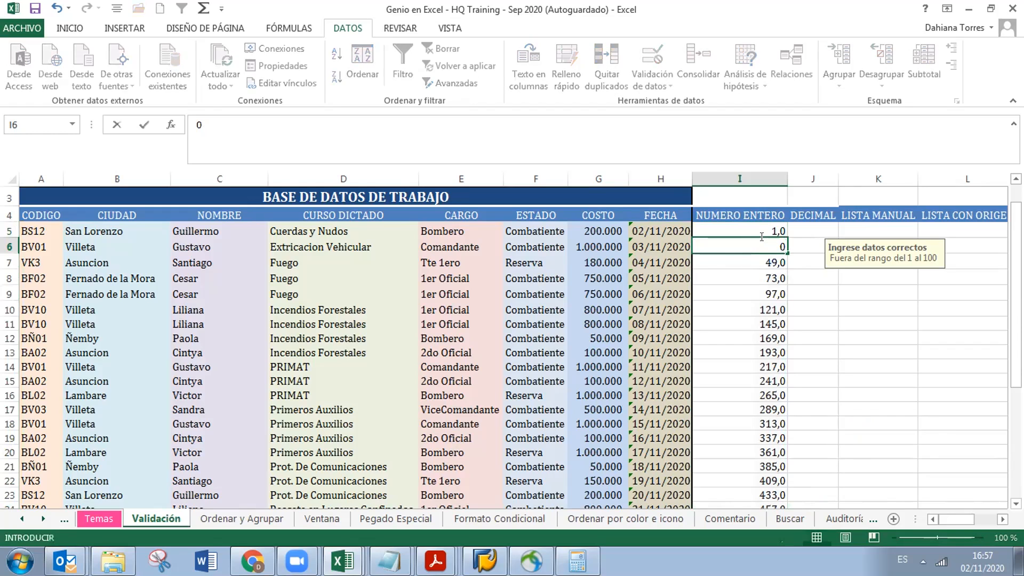
key("Return")
Extend the 1, 0 series from I5:I6 down to -17 in I23 and save the workbook
left_click(770, 232)
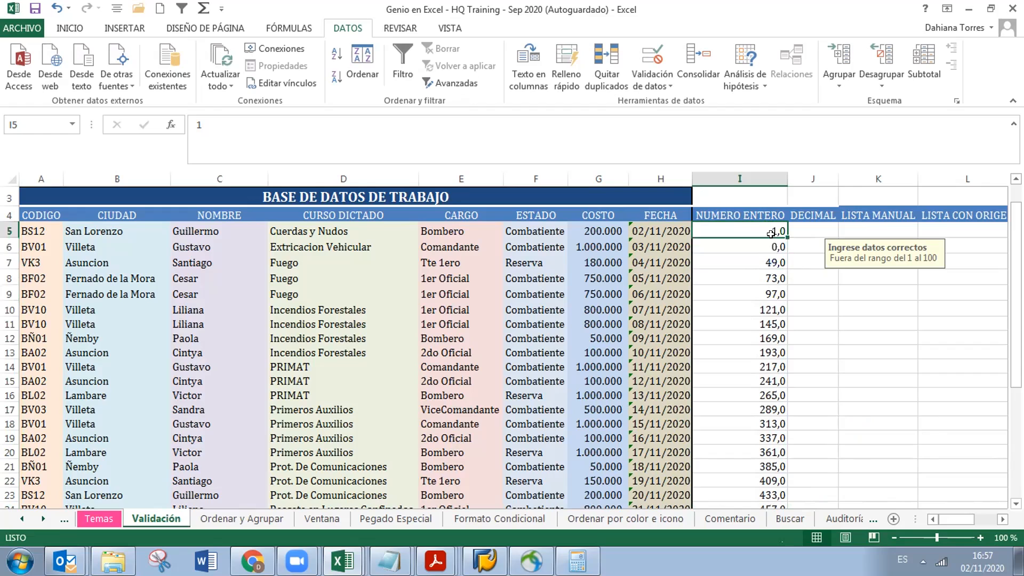
left_click_drag(771, 233, 776, 245)
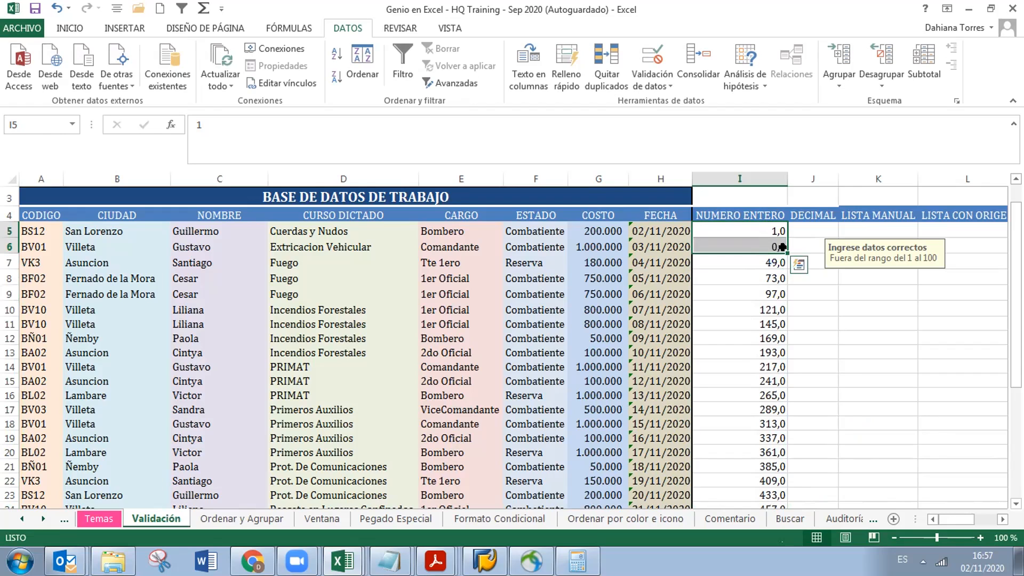
double_click(781, 246)
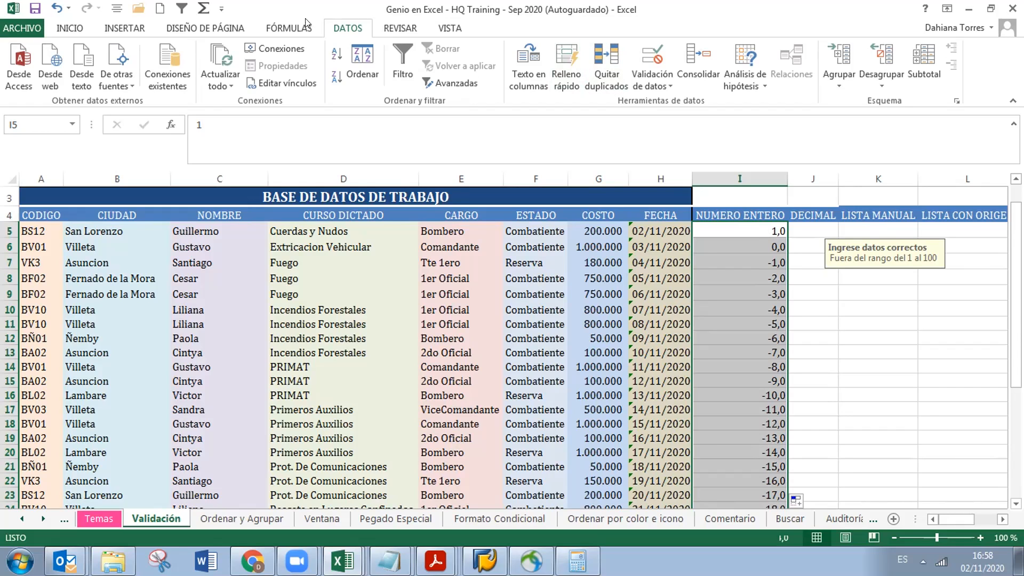
left_click(33, 8)
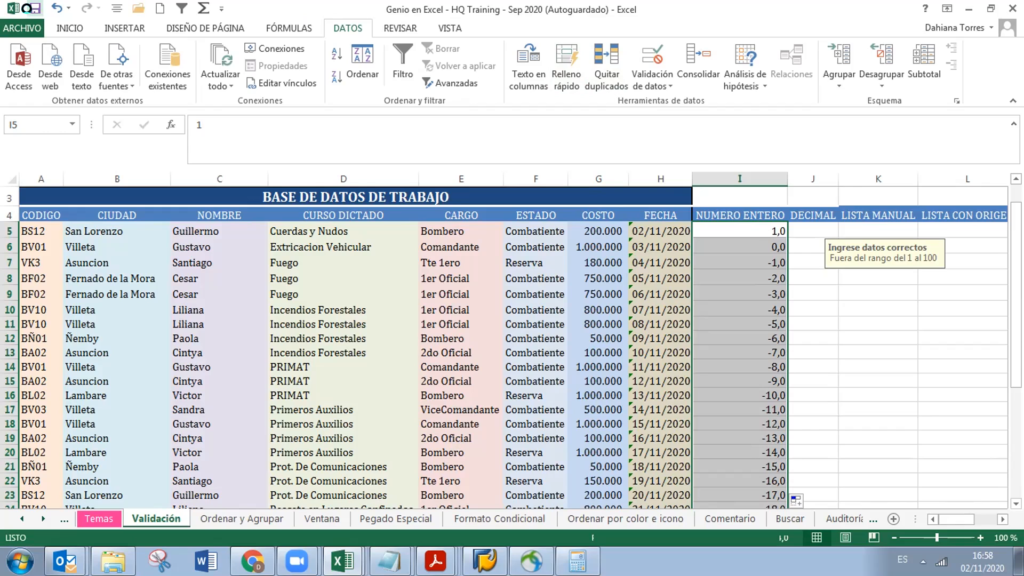